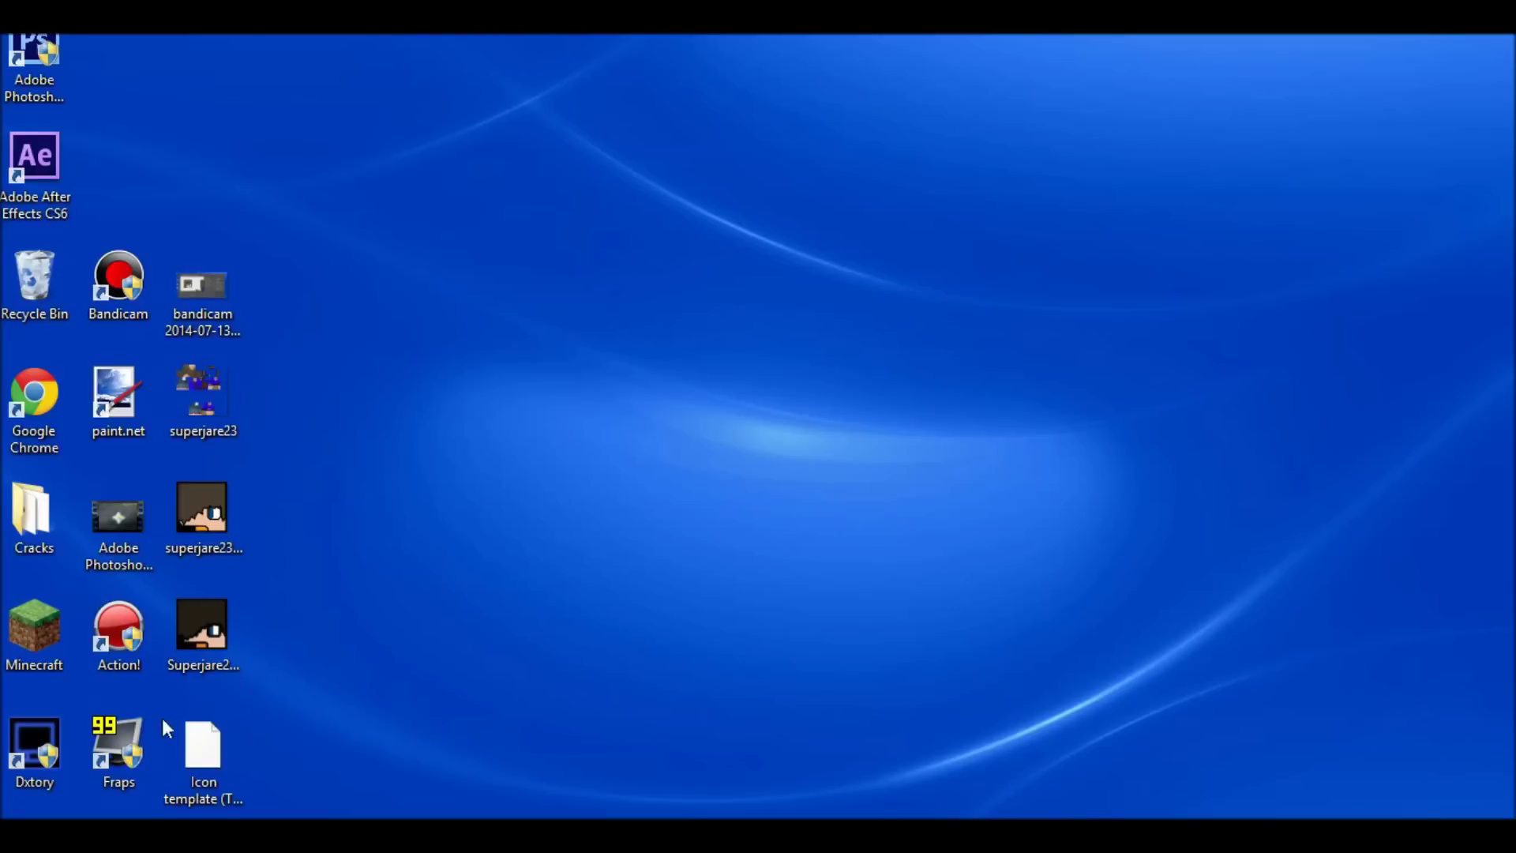
# Open the Icon template PSD in Photoshop by dropping it onto the Photoshop shortcut.
pyautogui.doubleClick(183, 608)
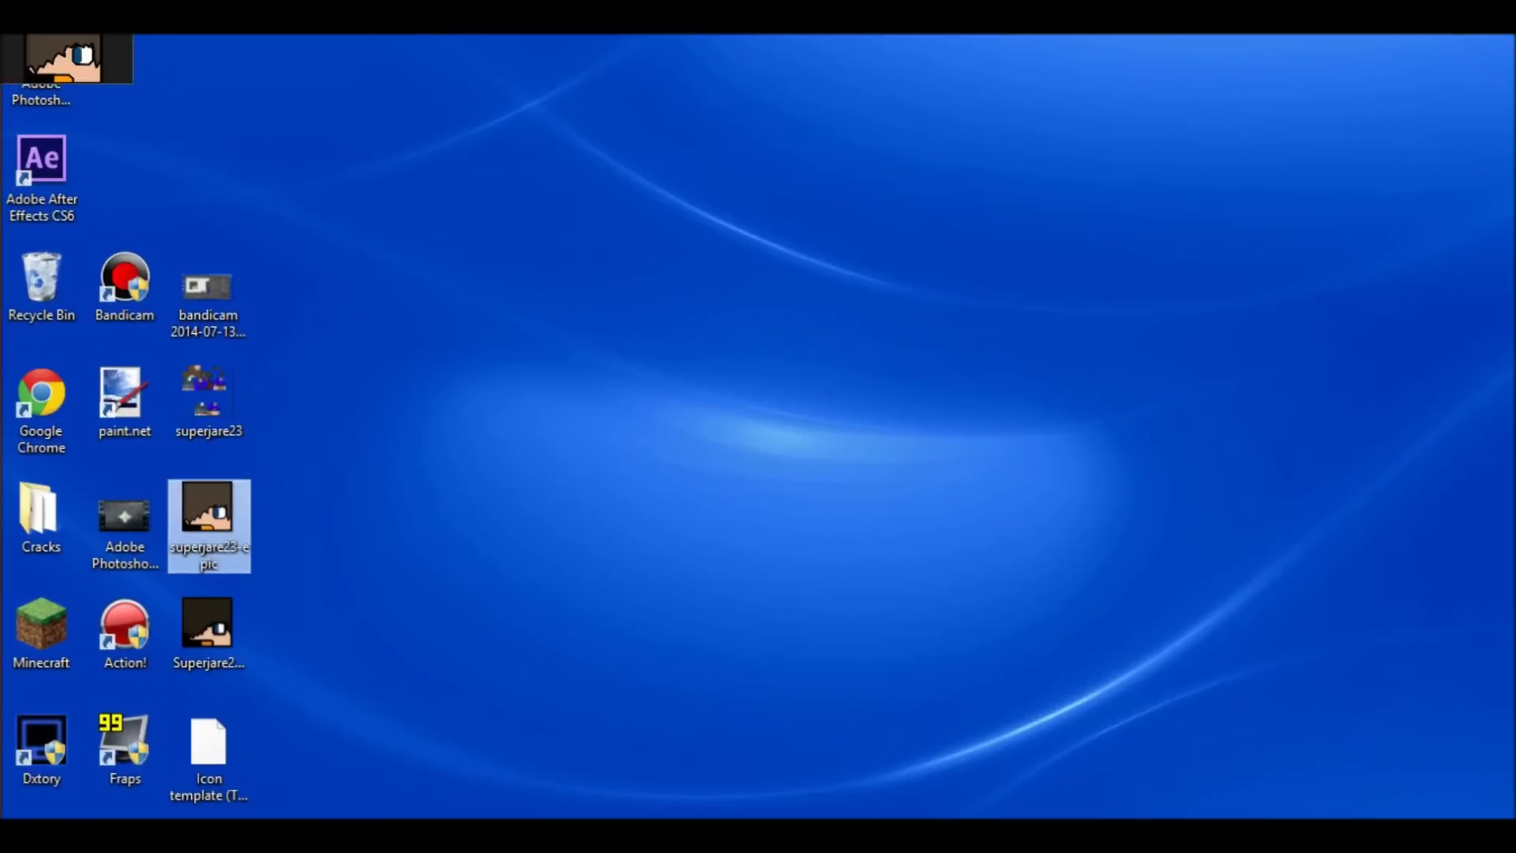
pyautogui.moveTo(755, 514); pyautogui.dragTo(749, 397)
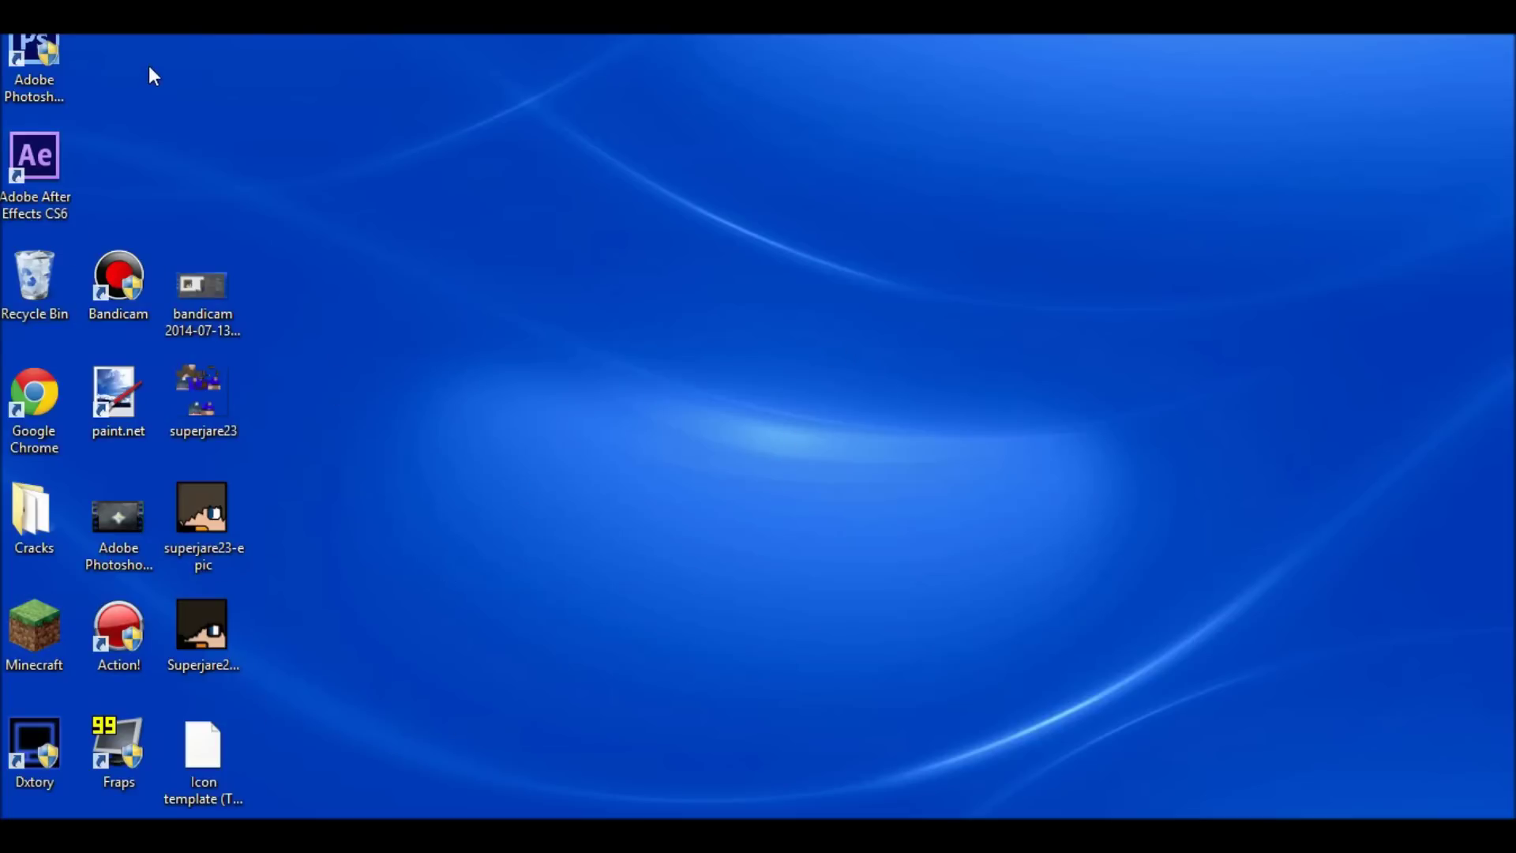
pyautogui.moveTo(4, 55); pyautogui.dragTo(426, 278)
pyautogui.moveTo(224, 765); pyautogui.dragTo(457, 285)
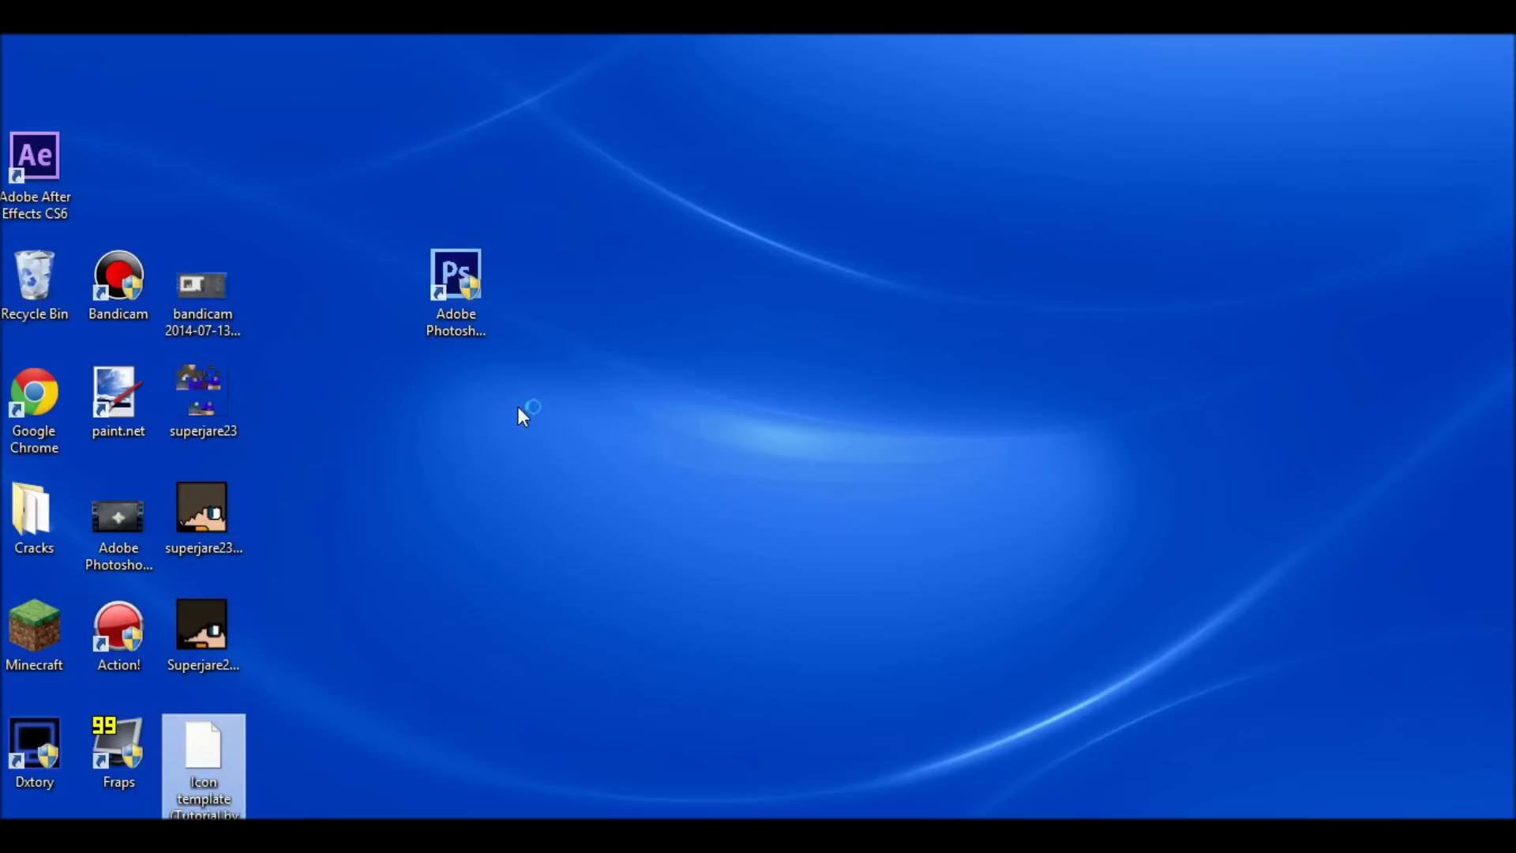
pyautogui.moveTo(203, 758); pyautogui.dragTo(572, 299)
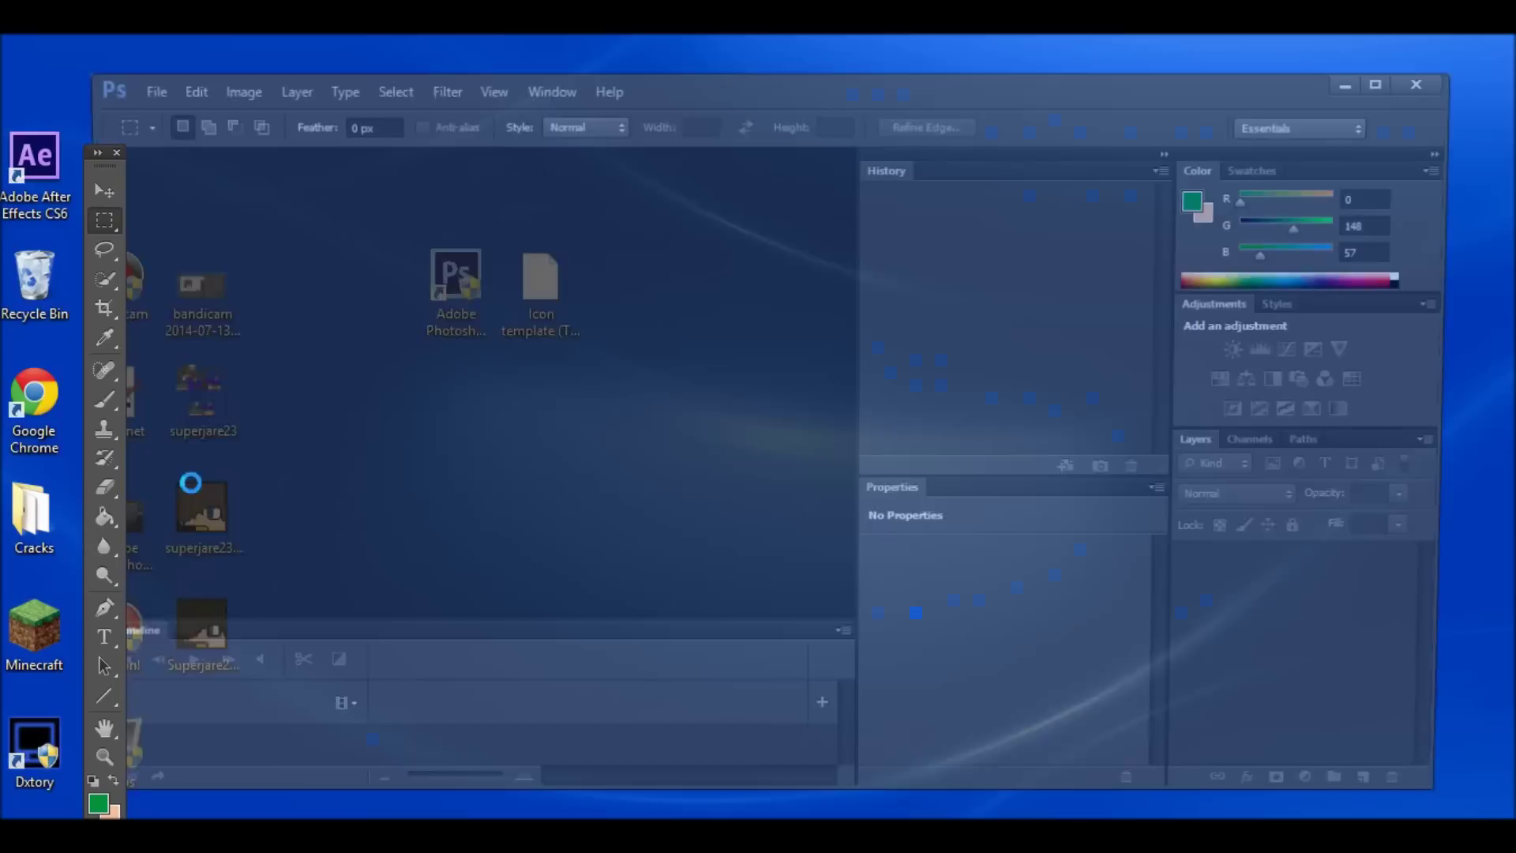
# Minimise Photoshop, place the skin file beside Icon template, and switch to the browser skin editor.
pyautogui.click(1355, 83)
pyautogui.moveTo(200, 575); pyautogui.dragTo(448, 552)
pyautogui.moveTo(201, 394); pyautogui.dragTo(645, 312)
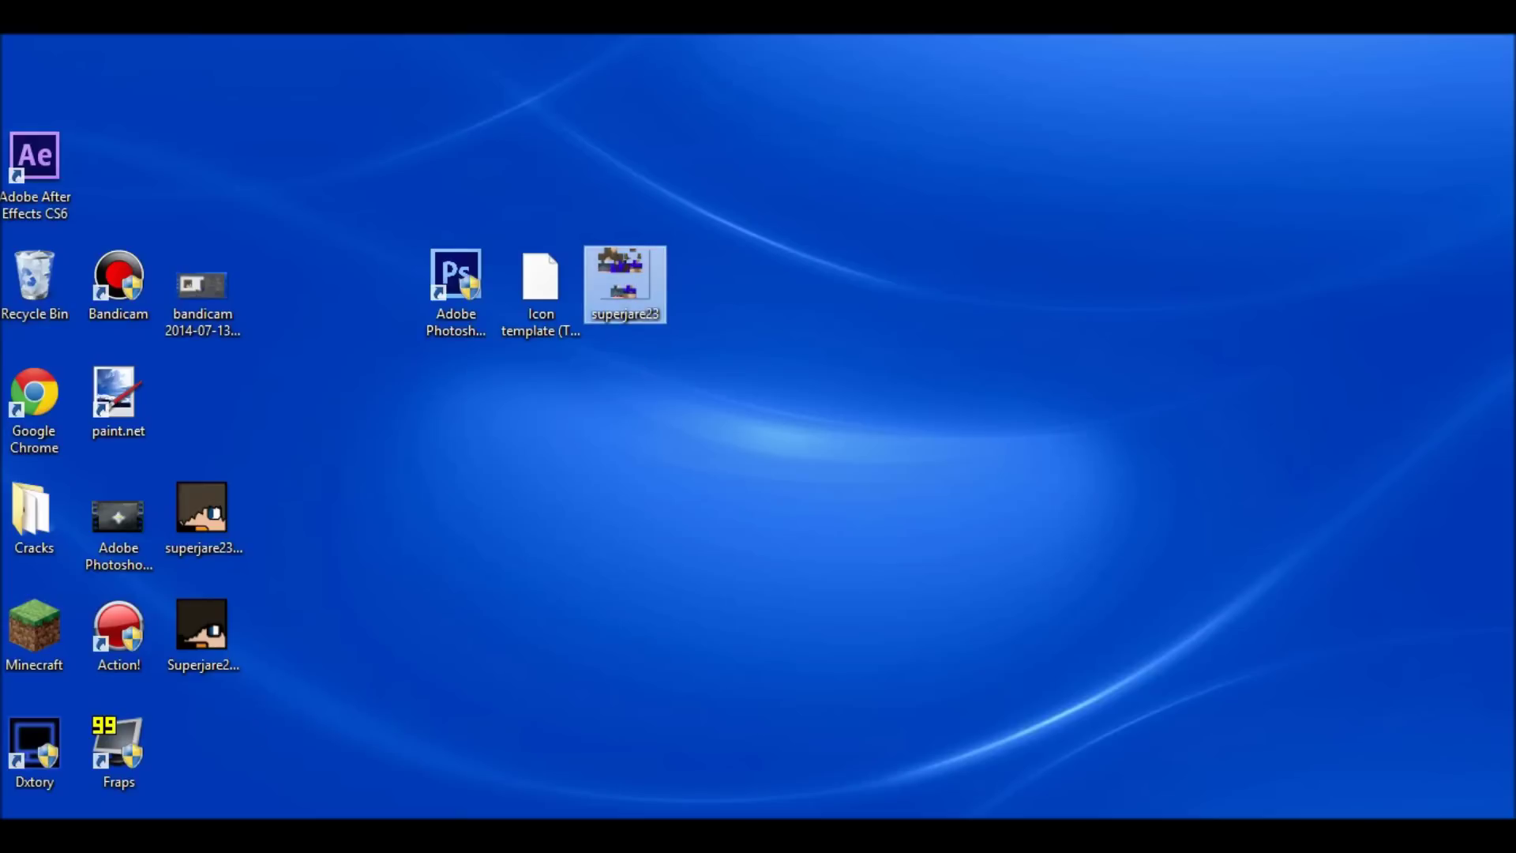
pyautogui.hotkey('alt', 'Tab')
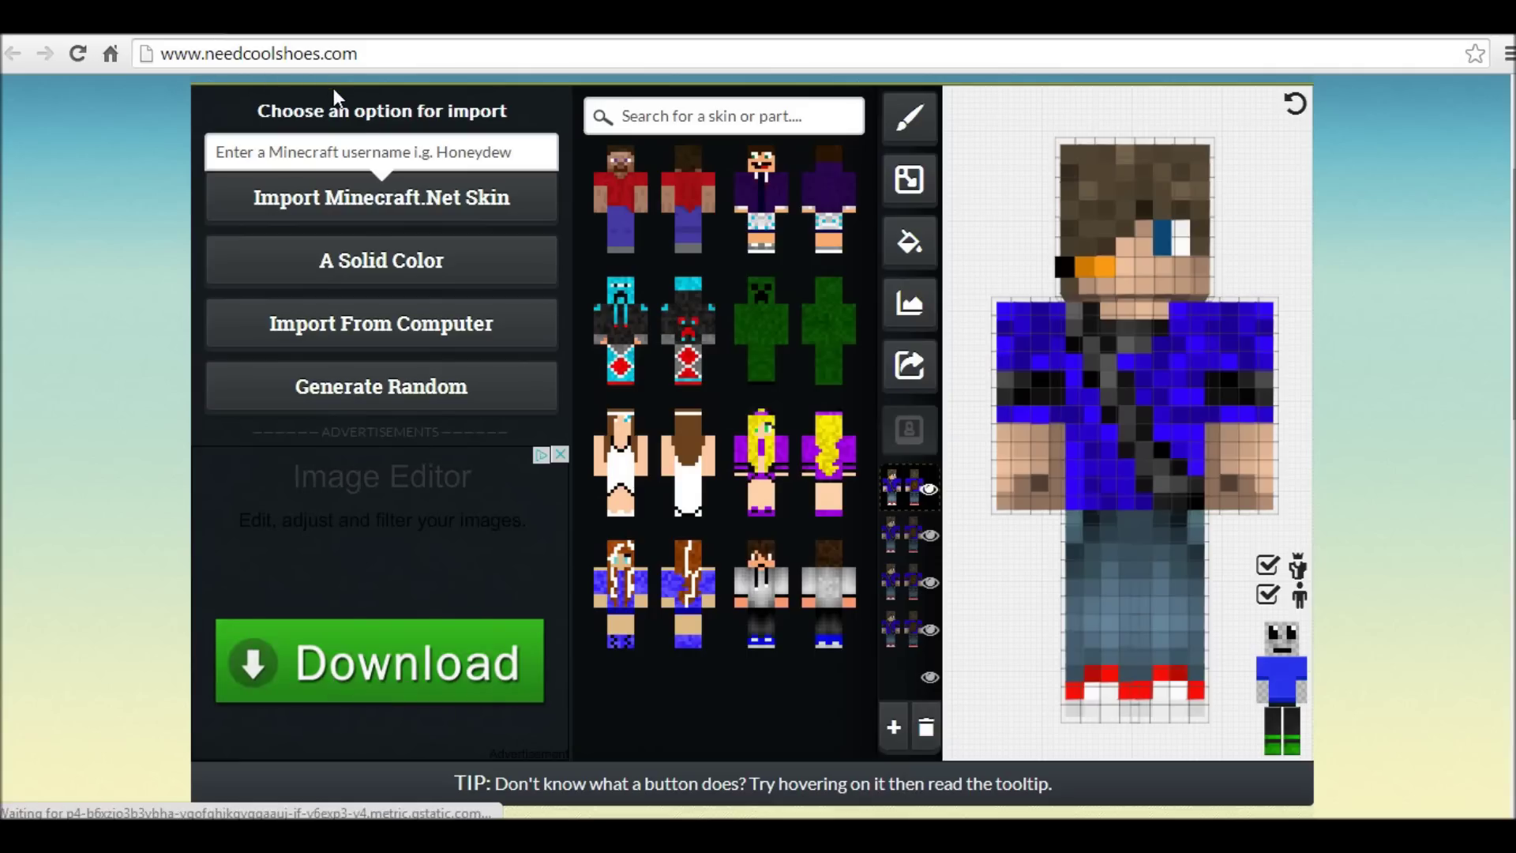
# Enter the player's username, import their Minecraft.Net skin, and bring up its export options.
pyautogui.click(398, 142)
pyautogui.write('superjare23')
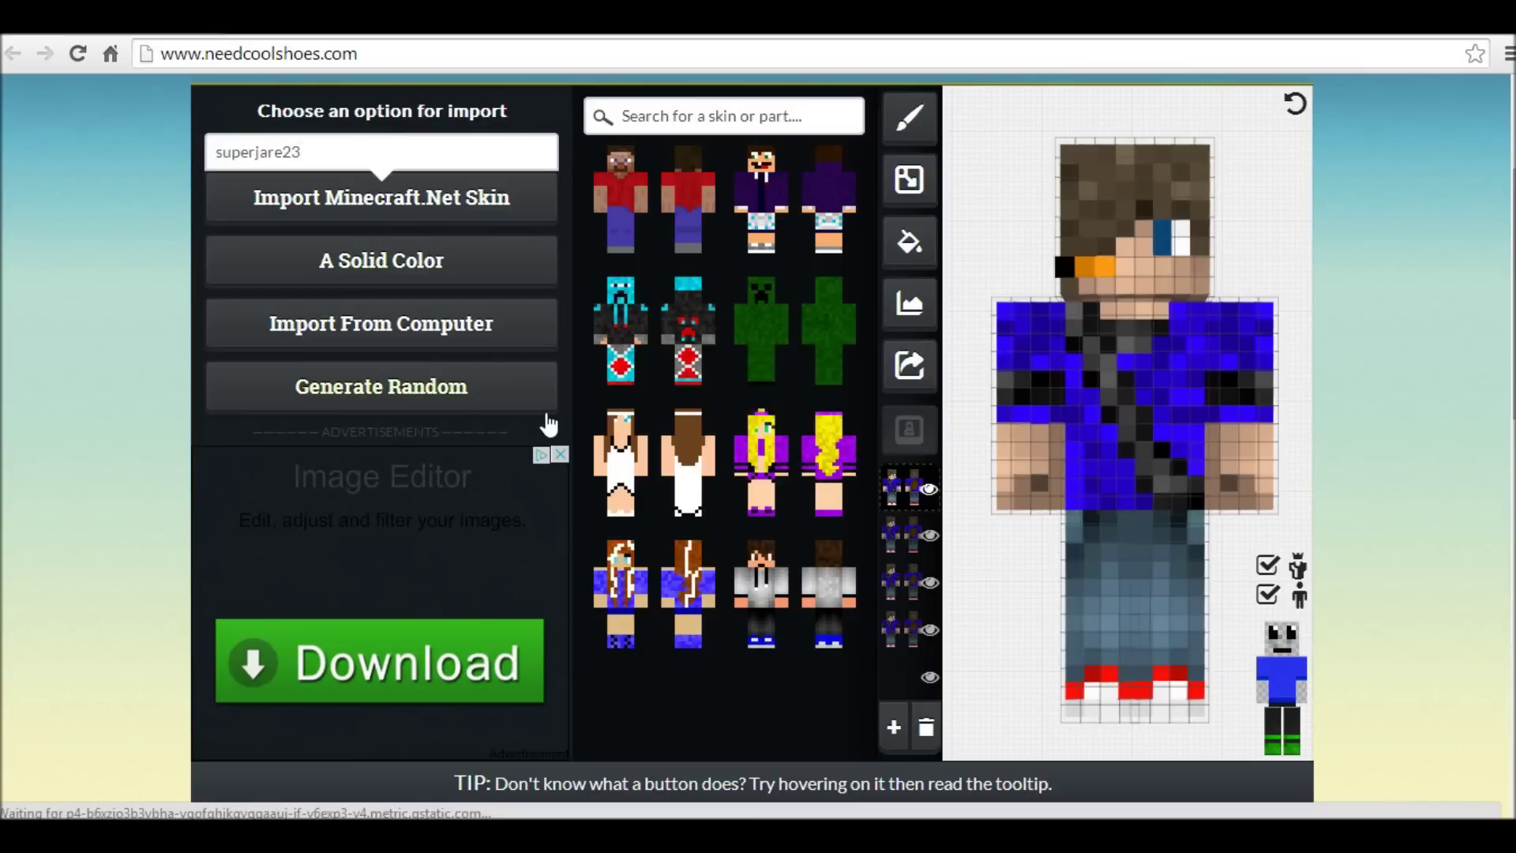
pyautogui.press('Return')
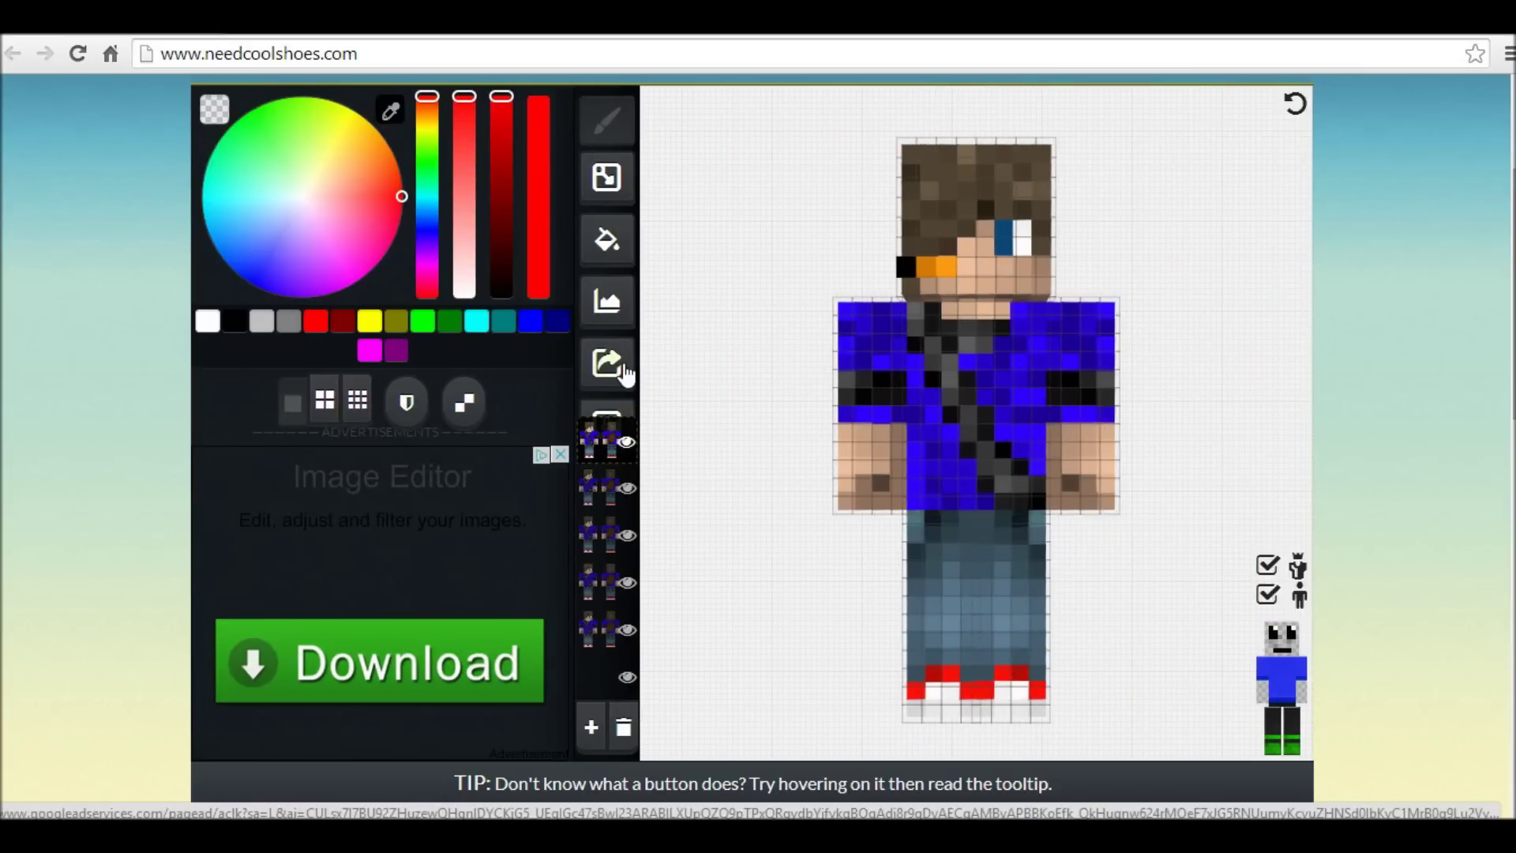
pyautogui.click(606, 363)
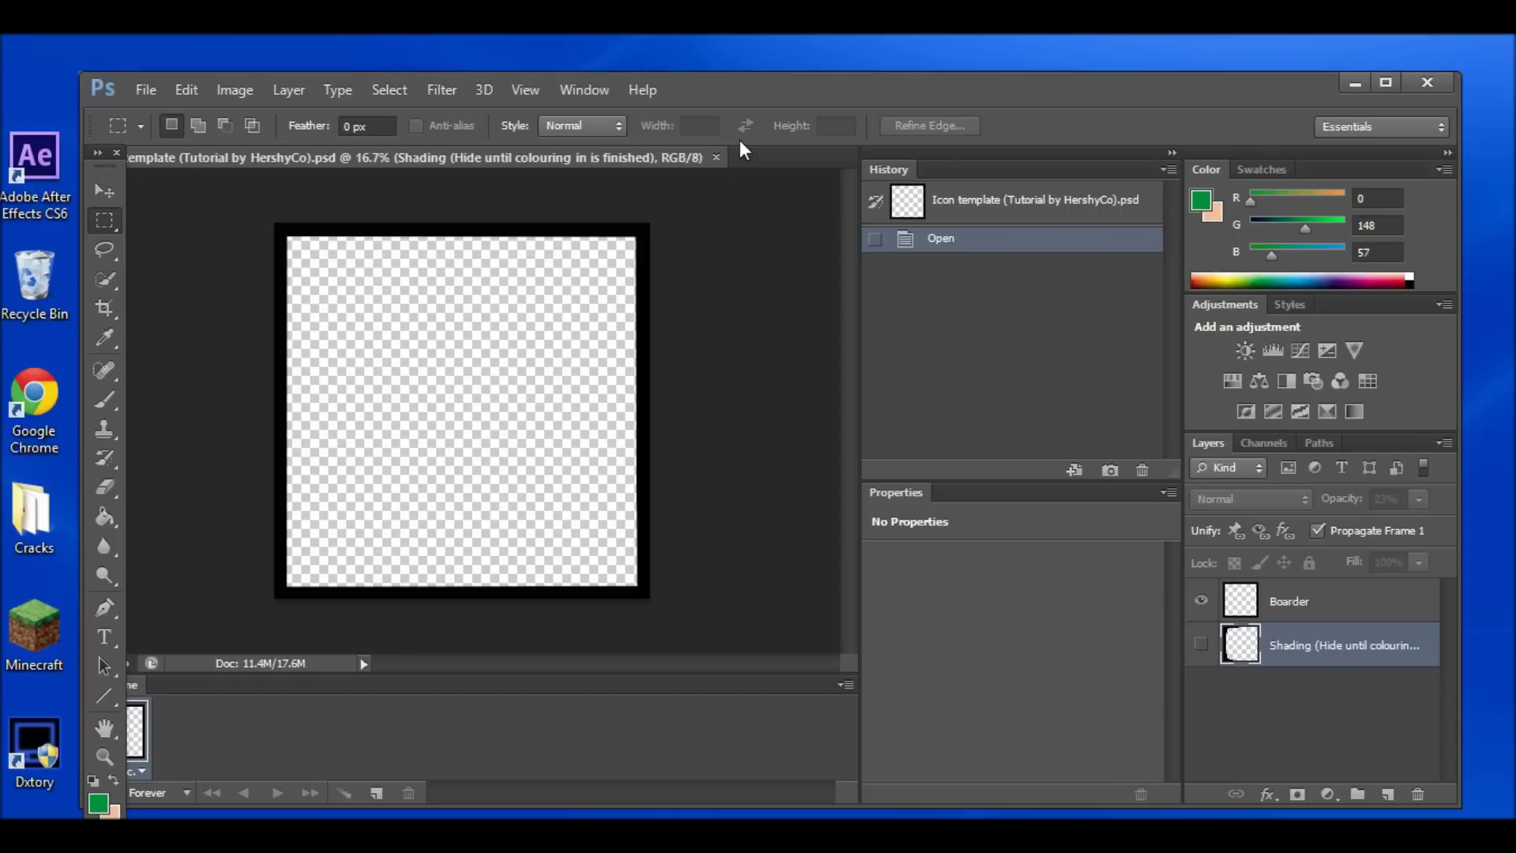
# Open the skin PNG superjare23.png from the Desktop via File > Open.
pyautogui.click(146, 89)
pyautogui.click(166, 132)
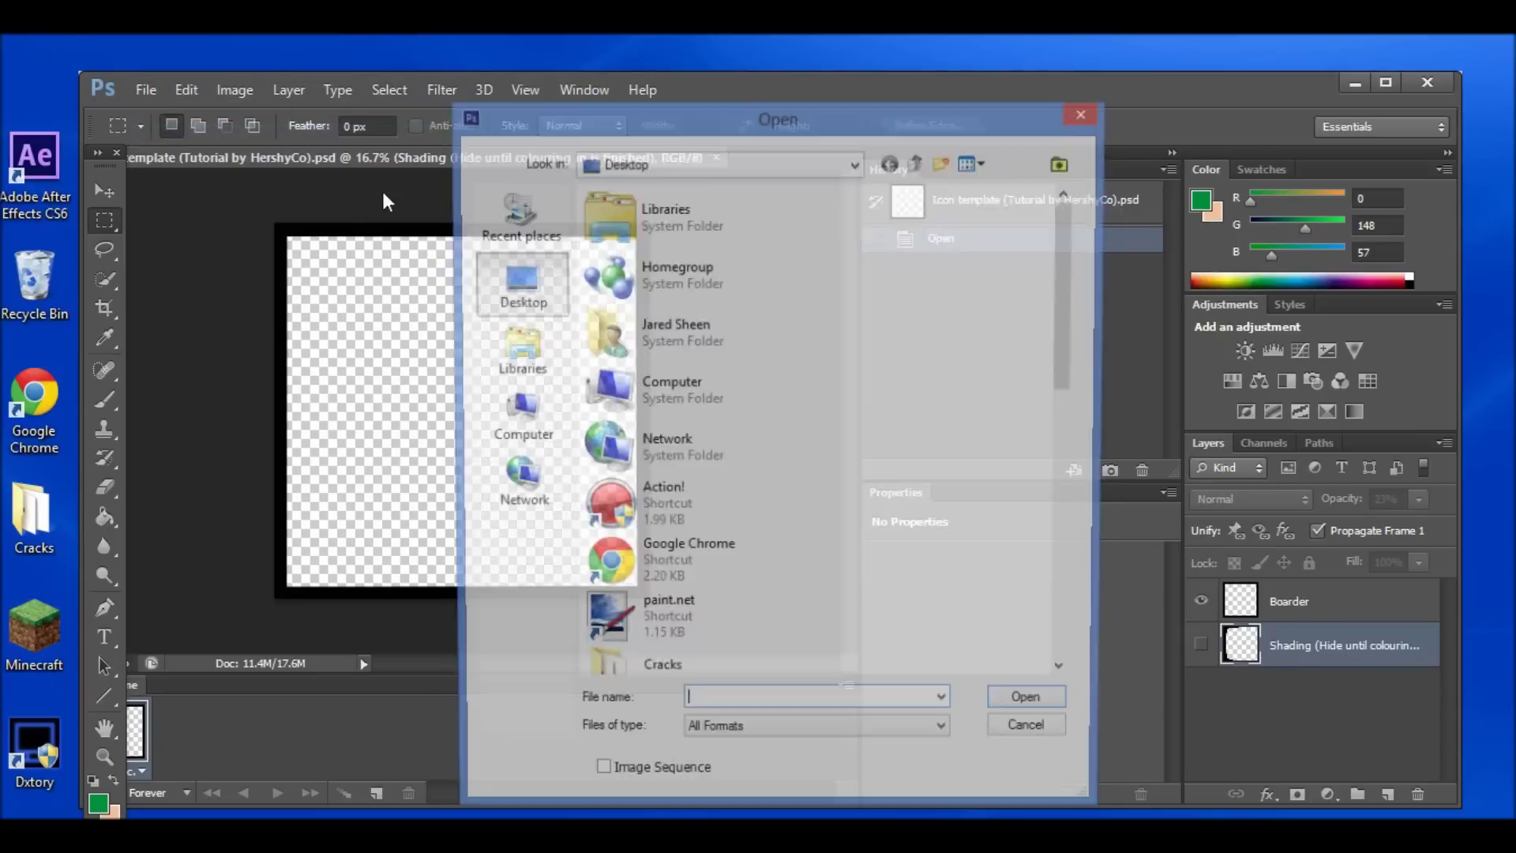
pyautogui.moveTo(1075, 339); pyautogui.dragTo(1098, 584)
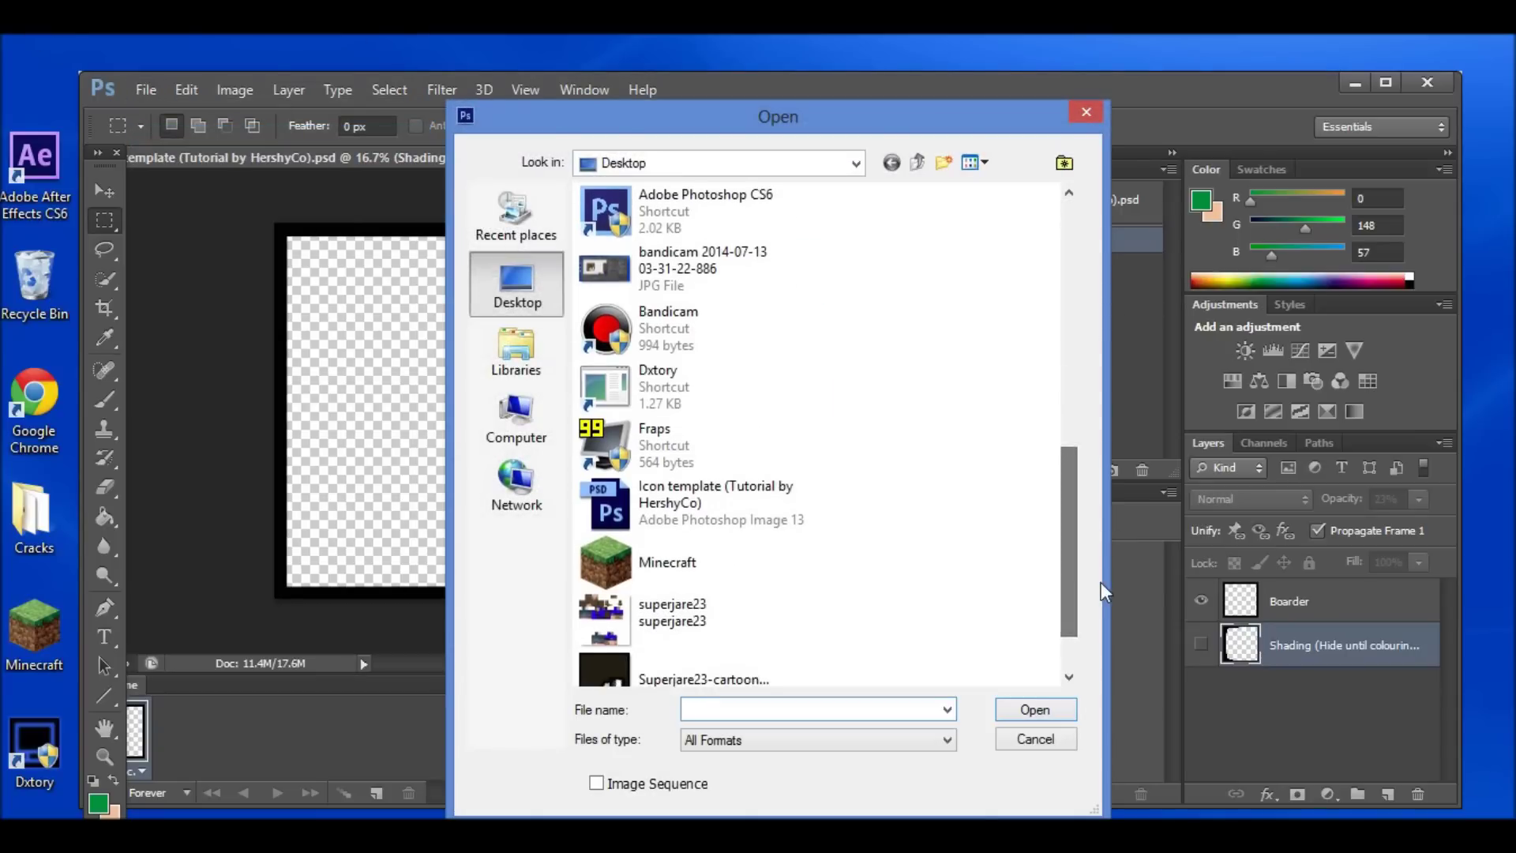
pyautogui.scroll(-2, 789, 592)
pyautogui.doubleClick(786, 592)
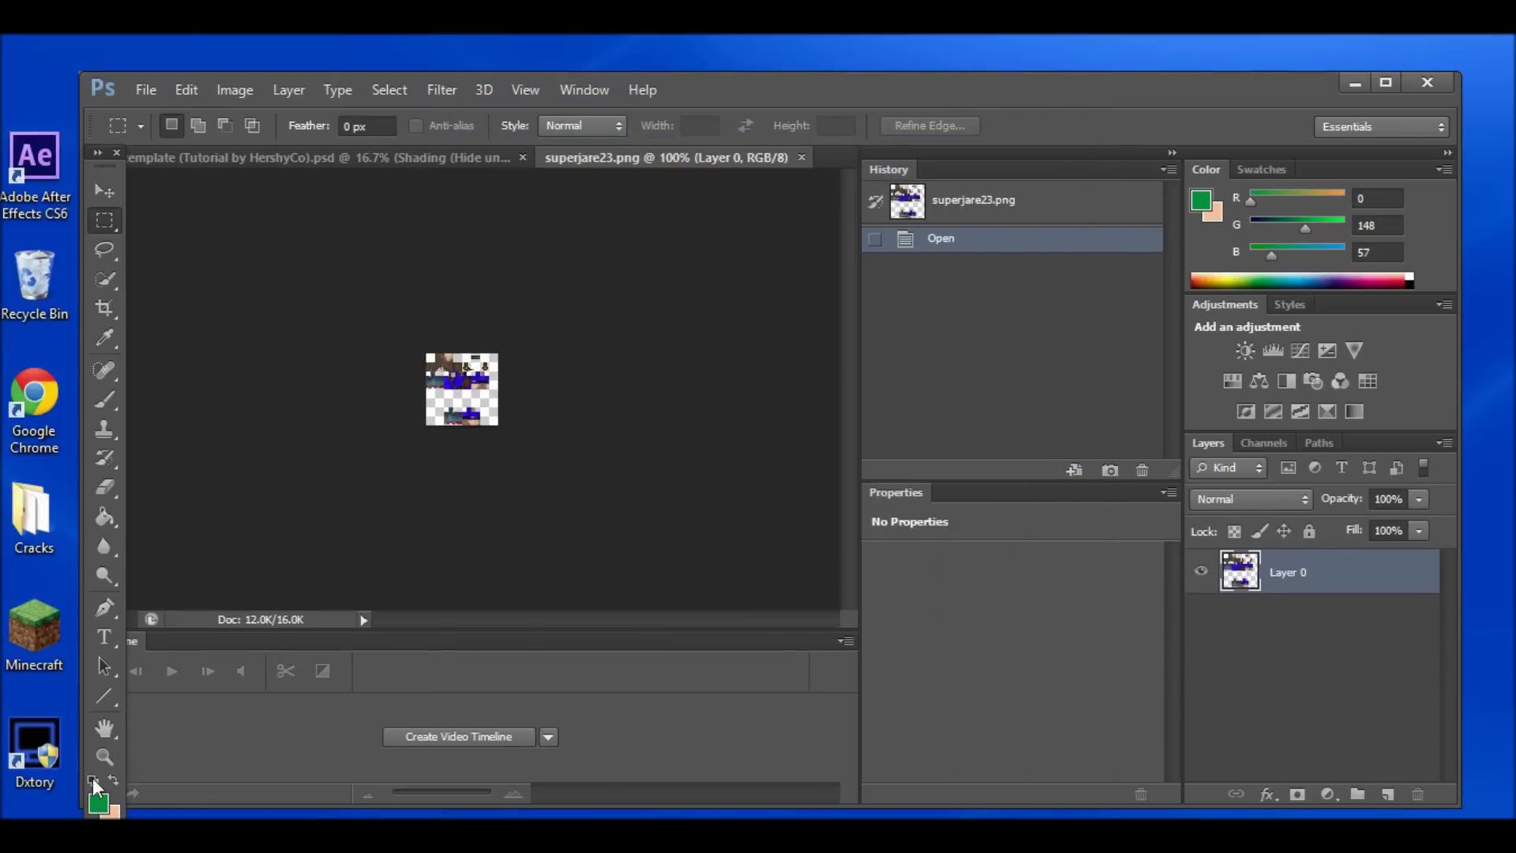
# Zoom in on the skin texture and close the Timeline panel.
pyautogui.click(105, 756)
pyautogui.moveTo(426, 473); pyautogui.dragTo(542, 557)
pyautogui.moveTo(346, 426); pyautogui.dragTo(400, 484)
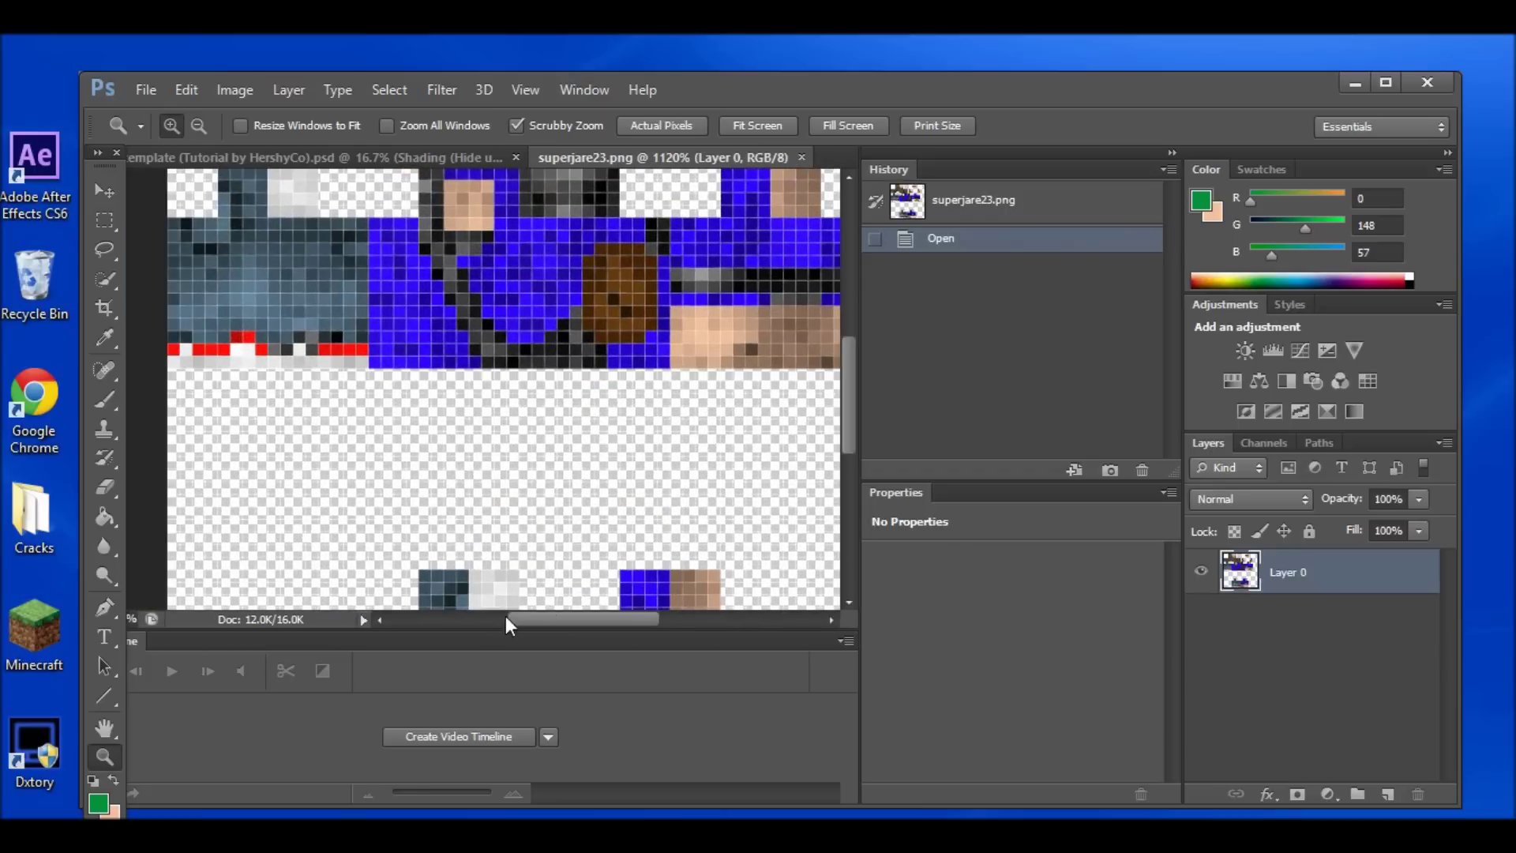
pyautogui.moveTo(550, 641); pyautogui.dragTo(546, 608)
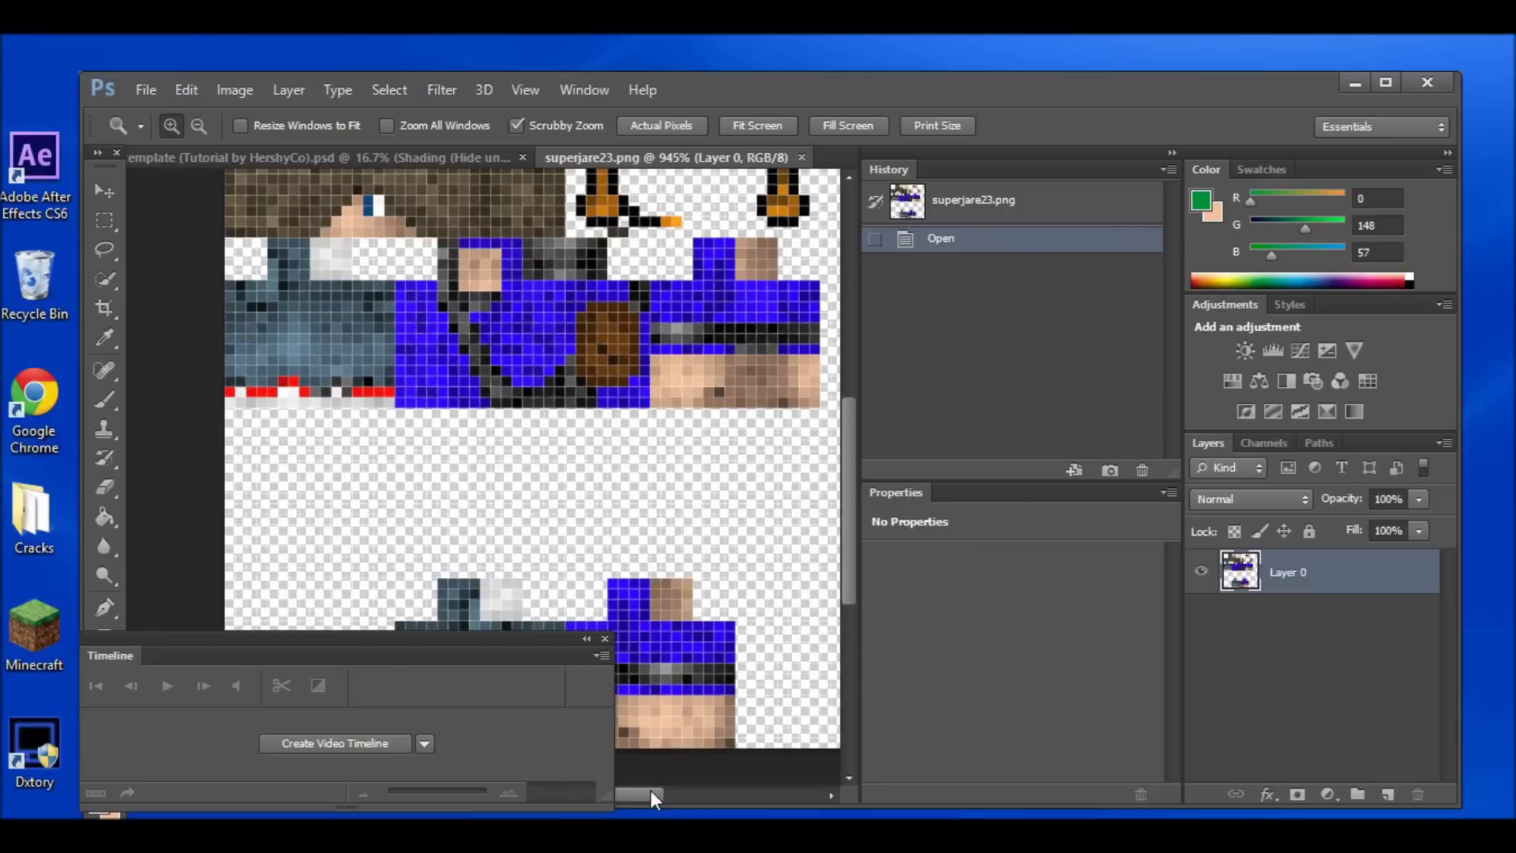
pyautogui.click(605, 639)
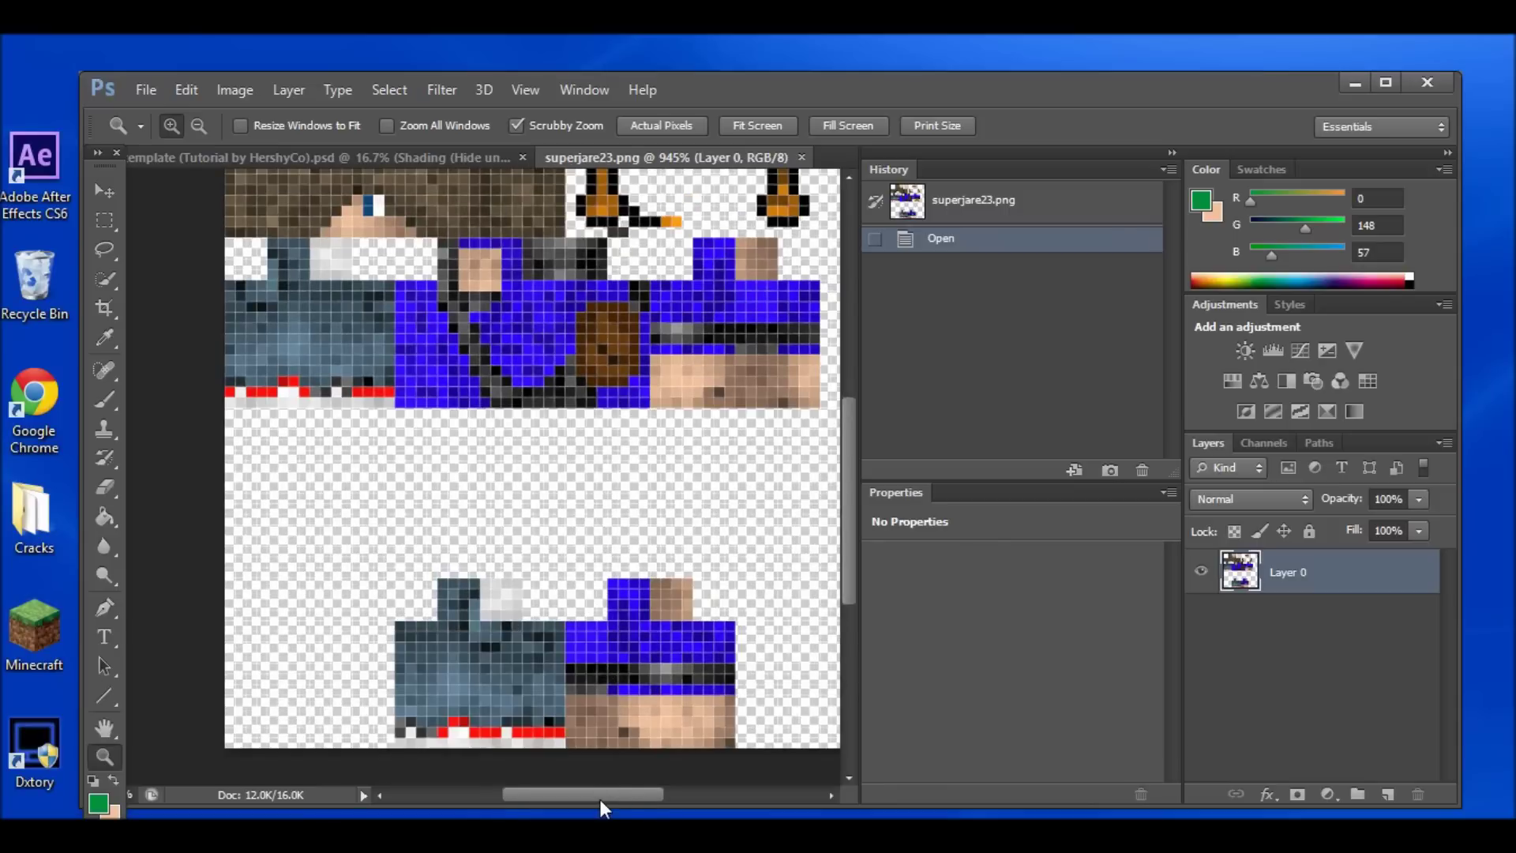
pyautogui.moveTo(848, 584); pyautogui.dragTo(857, 509)
pyautogui.moveTo(395, 608); pyautogui.dragTo(821, 555)
pyautogui.scroll(3, 859, 515)
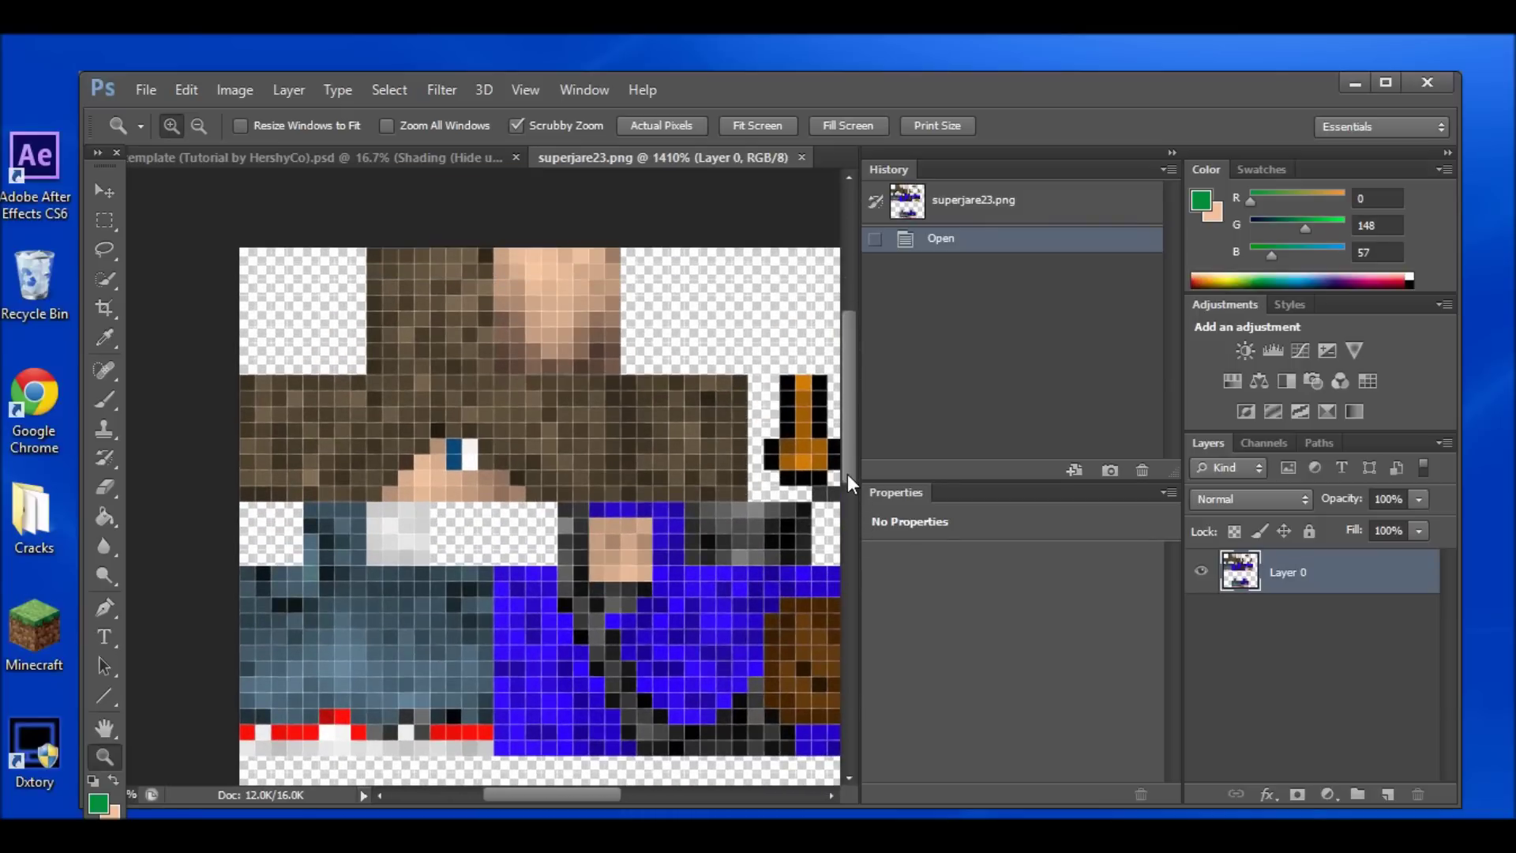
# With the Rectangular Marquee, clear the hair pixels left of the face front.
pyautogui.click(111, 219)
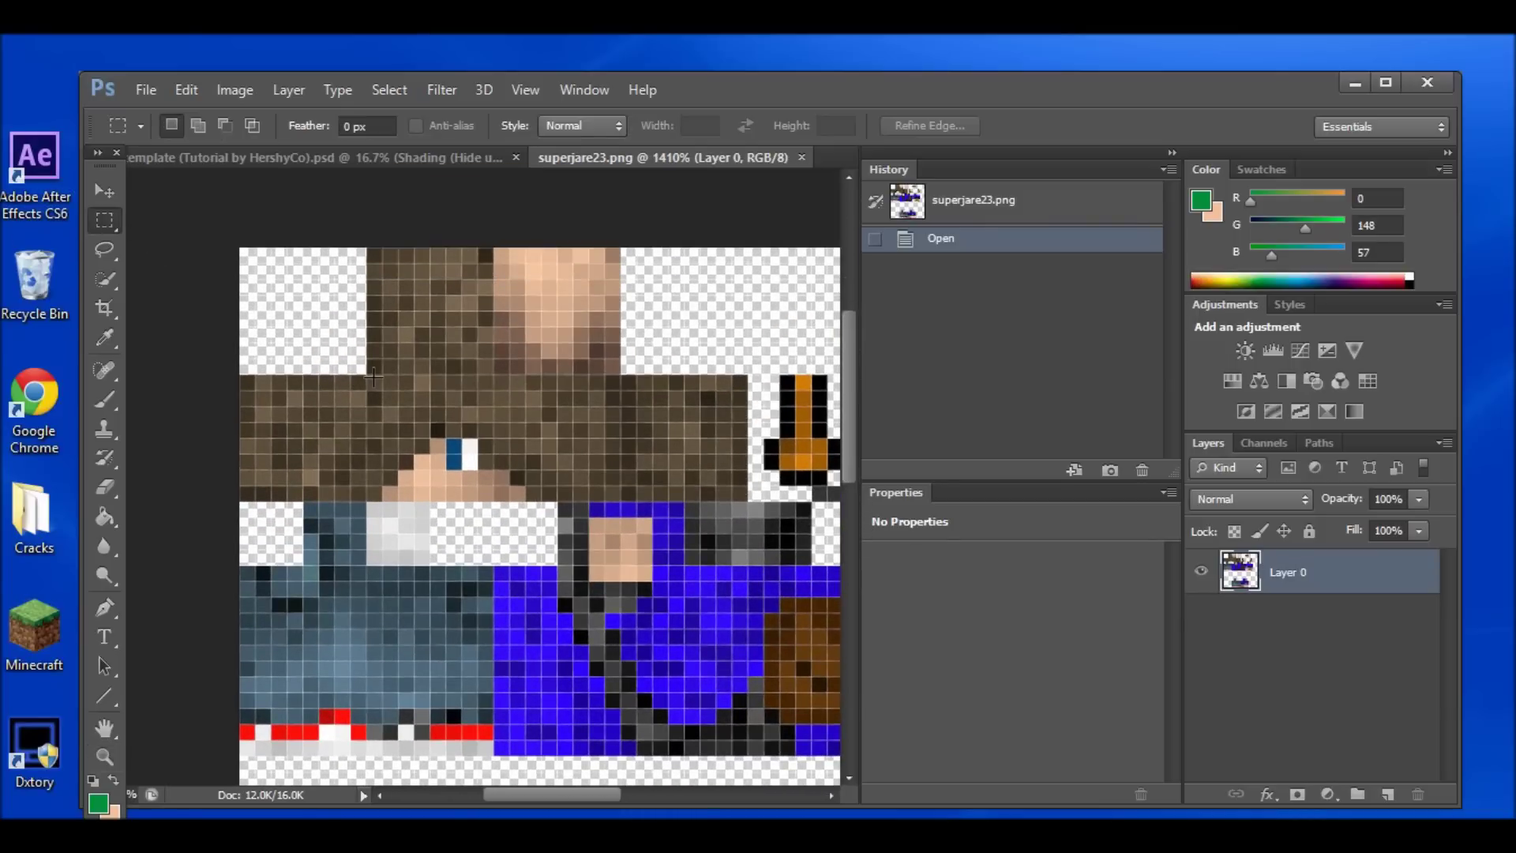
pyautogui.moveTo(368, 377); pyautogui.dragTo(508, 514)
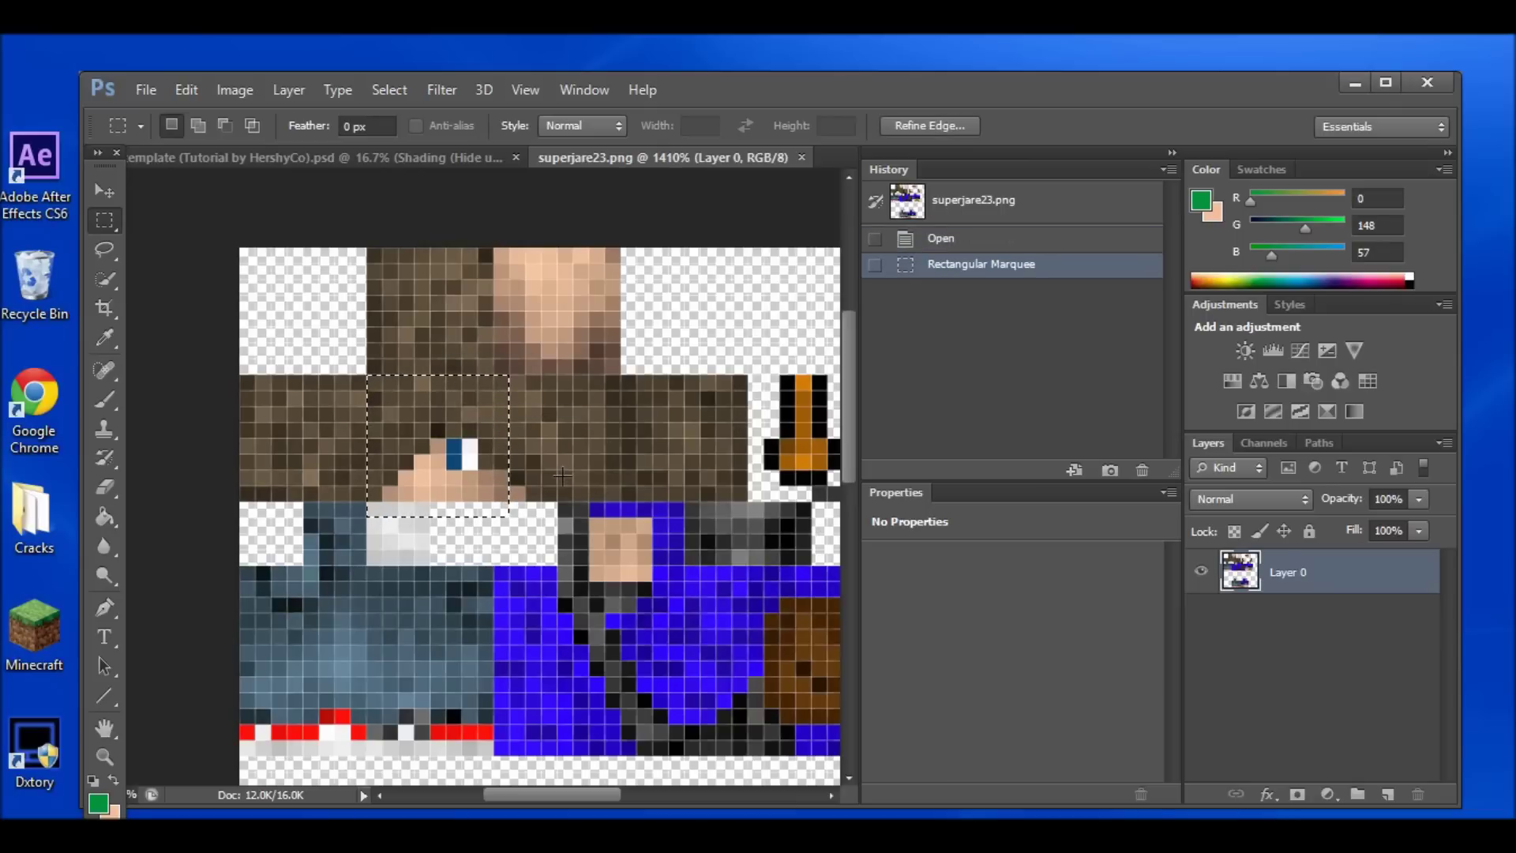
pyautogui.click(499, 503)
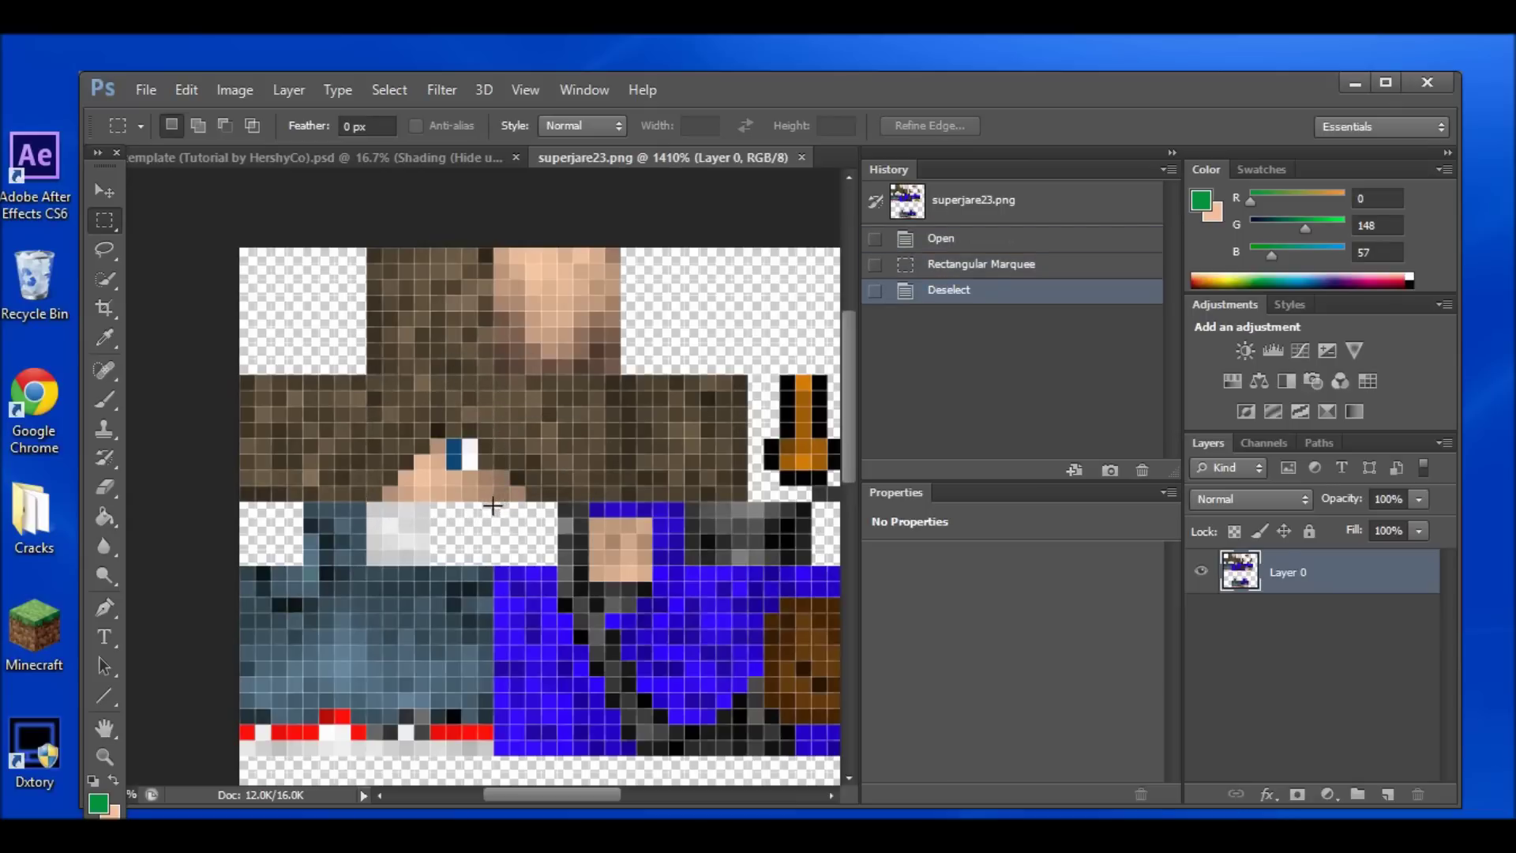
pyautogui.moveTo(492, 511); pyautogui.dragTo(367, 376)
pyautogui.click(346, 360)
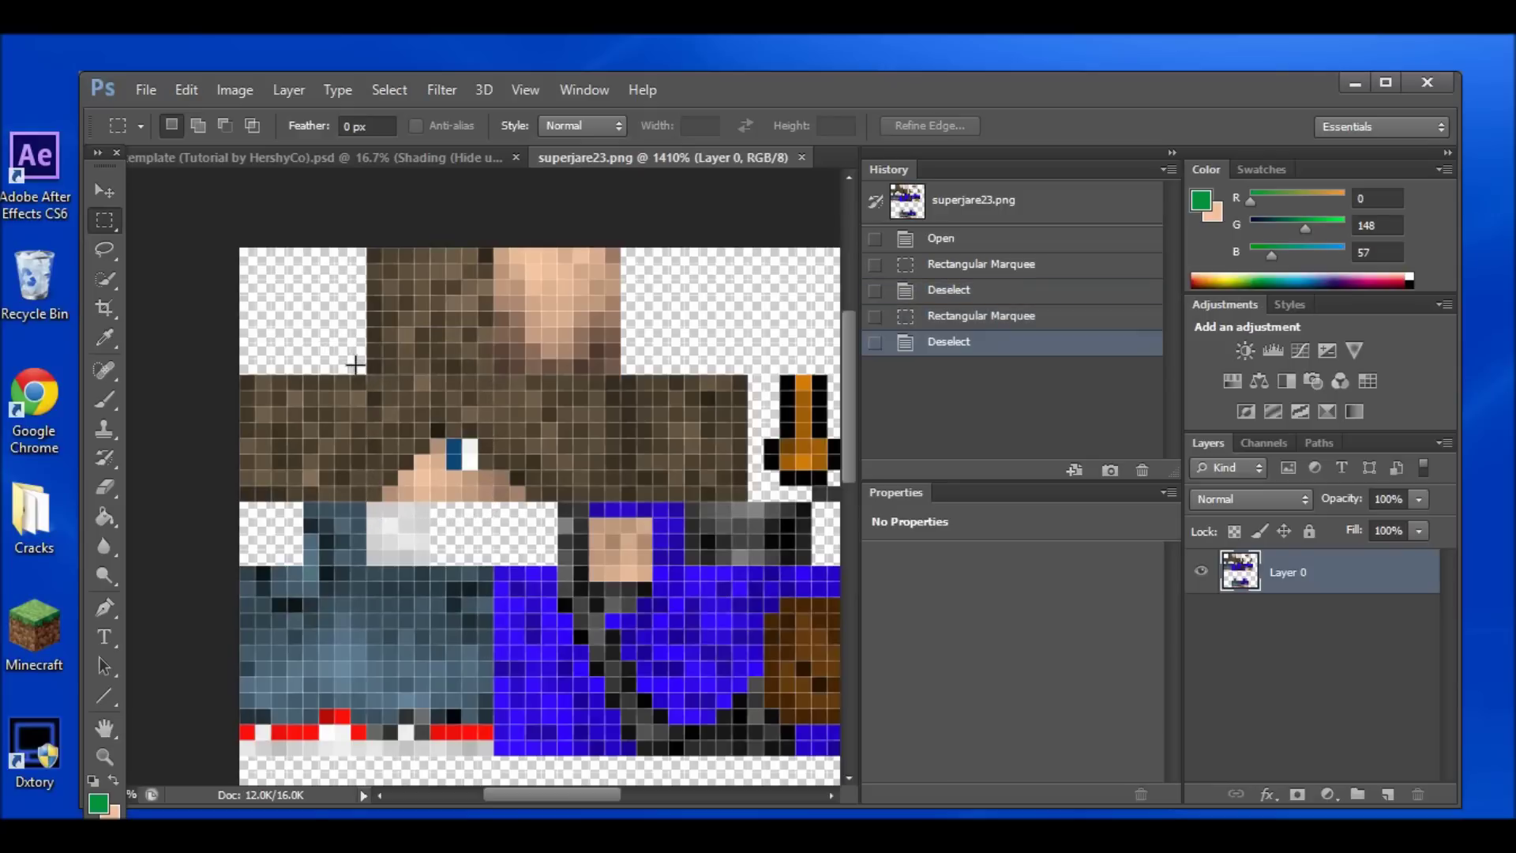
pyautogui.moveTo(365, 360); pyautogui.dragTo(241, 532)
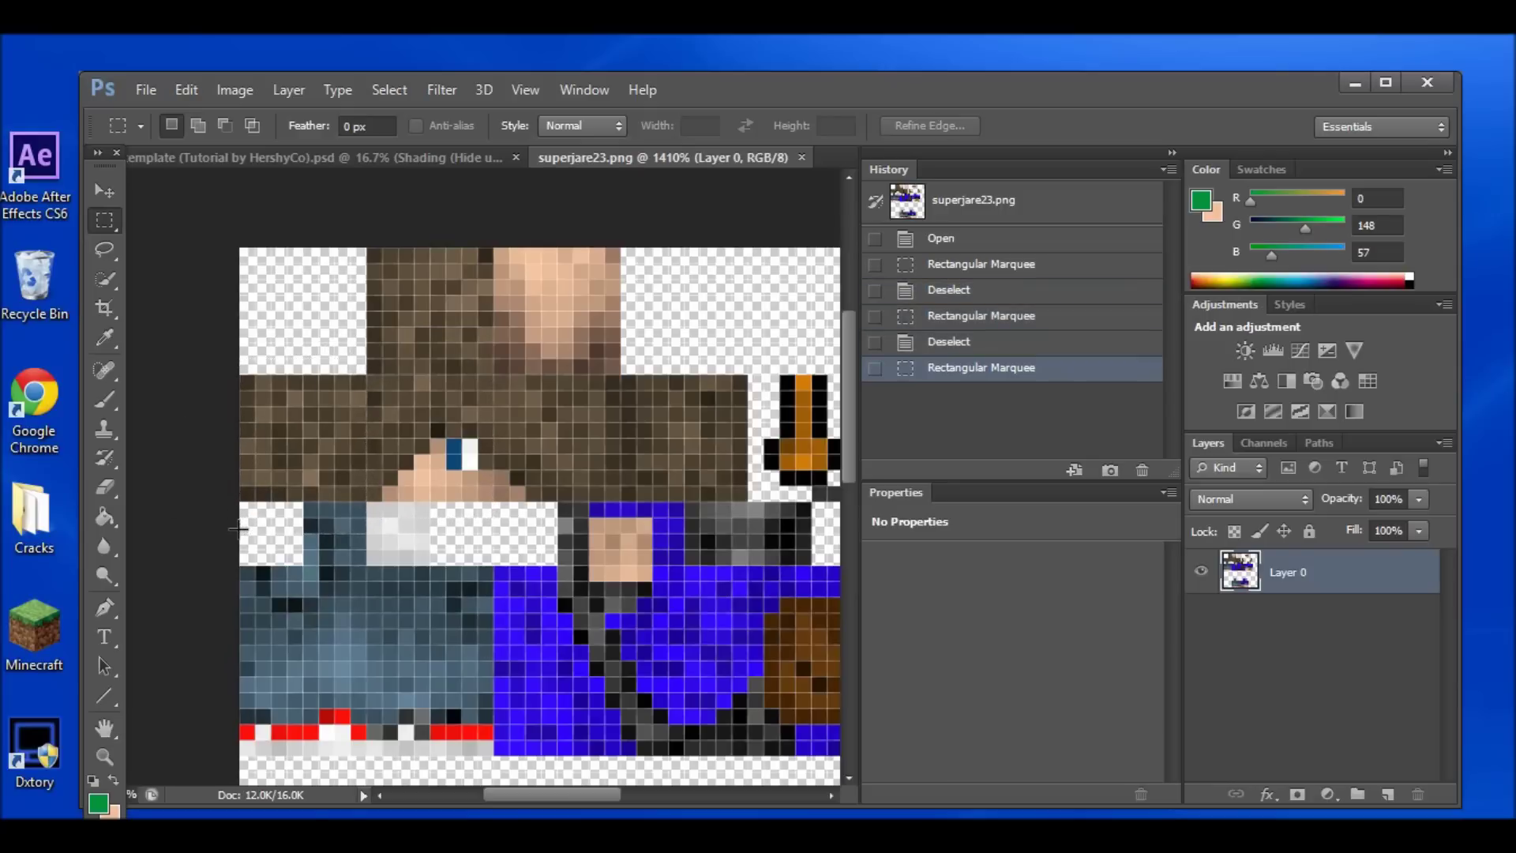
pyautogui.press('Delete')
# Delete the strip below the face, the head pixels right of it, and the hair above.
pyautogui.moveTo(328, 513); pyautogui.dragTo(637, 581)
pyautogui.press('Delete')
pyautogui.moveTo(498, 542); pyautogui.dragTo(482, 541)
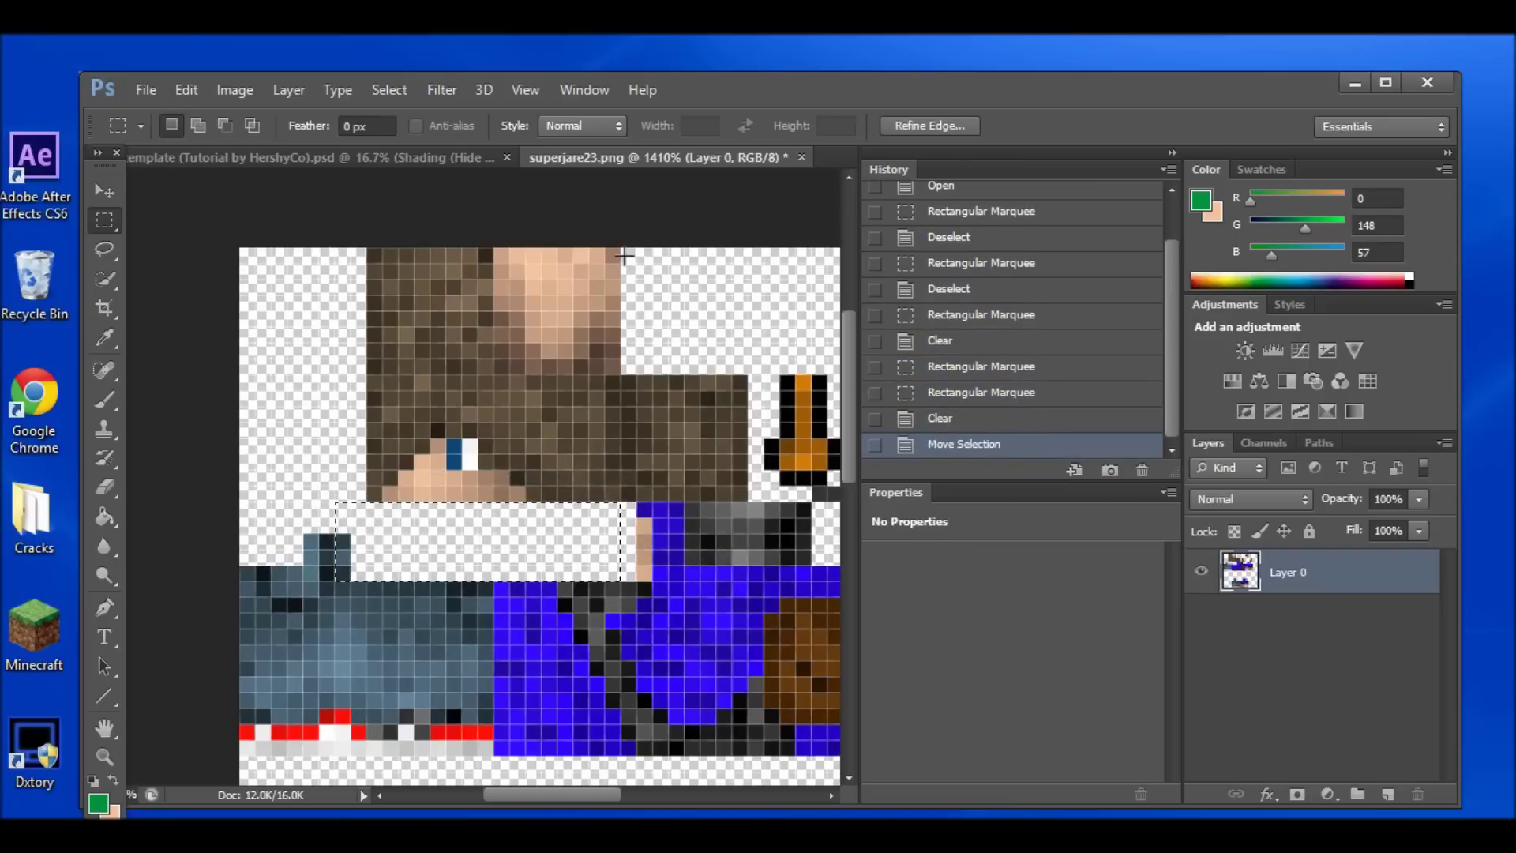
pyautogui.moveTo(622, 255); pyautogui.dragTo(495, 529)
pyautogui.press('Delete')
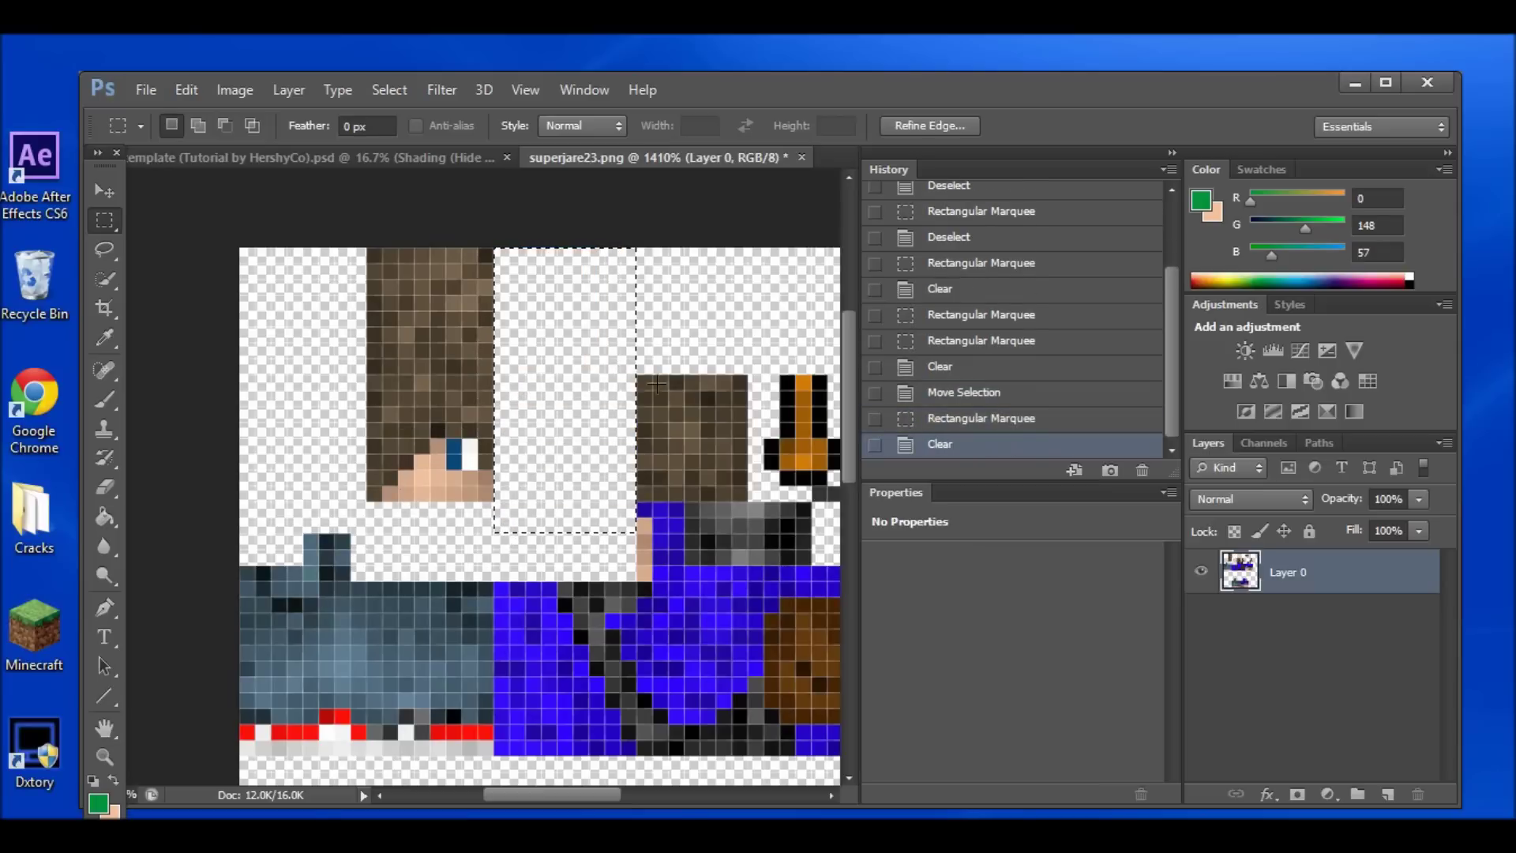
pyautogui.moveTo(699, 361); pyautogui.dragTo(332, 250)
pyautogui.press('Delete')
# Clear the remaining hair block, column beside the mic, lower body, leftover dark pixels and bottom row.
pyautogui.moveTo(622, 359); pyautogui.dragTo(739, 581)
pyautogui.click(740, 582)
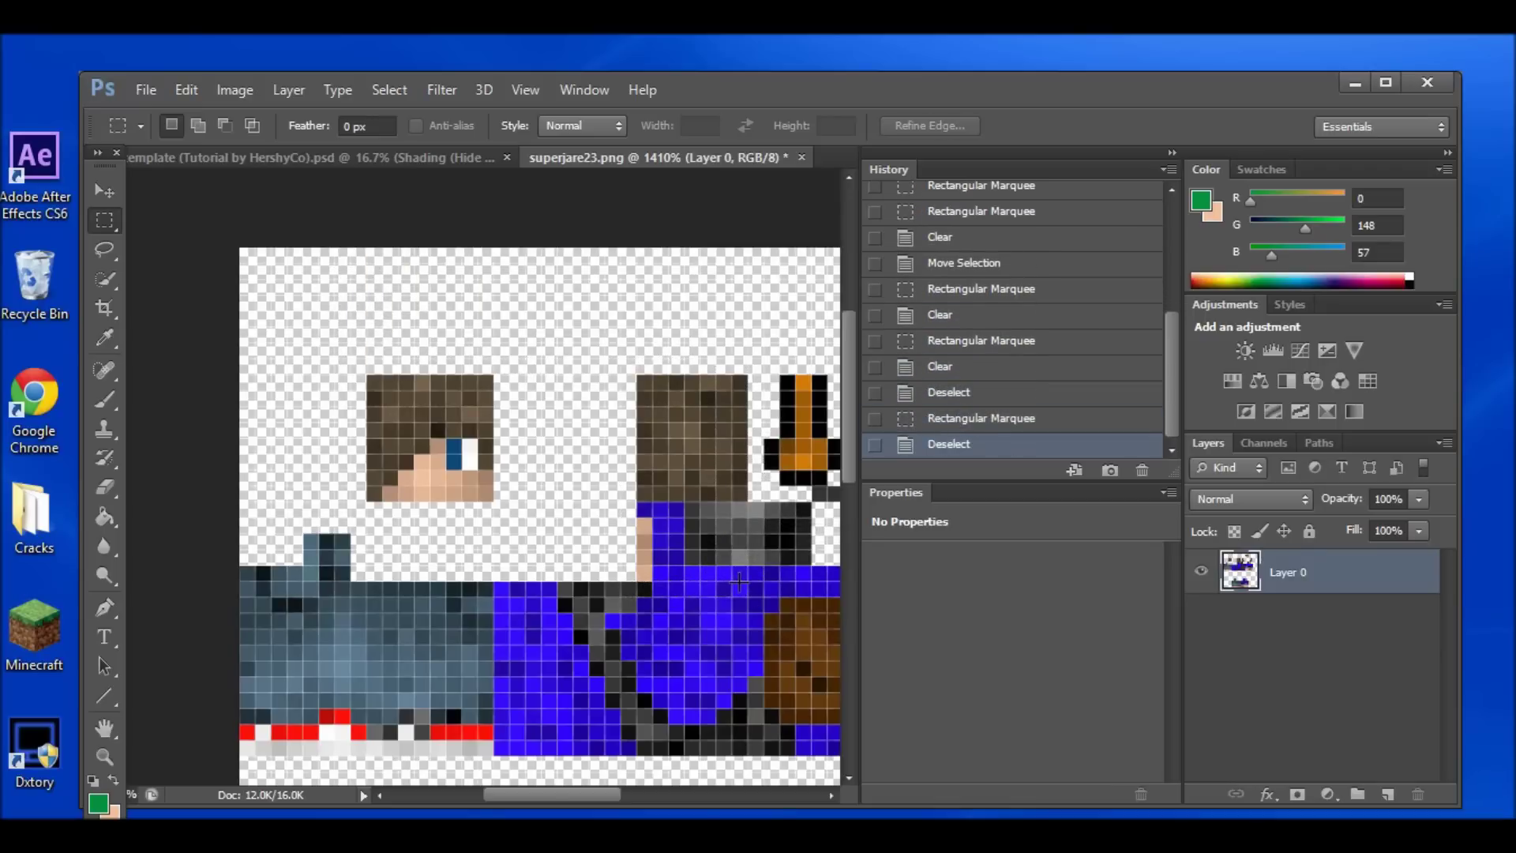
pyautogui.moveTo(606, 343); pyautogui.dragTo(732, 580)
pyautogui.press('Delete')
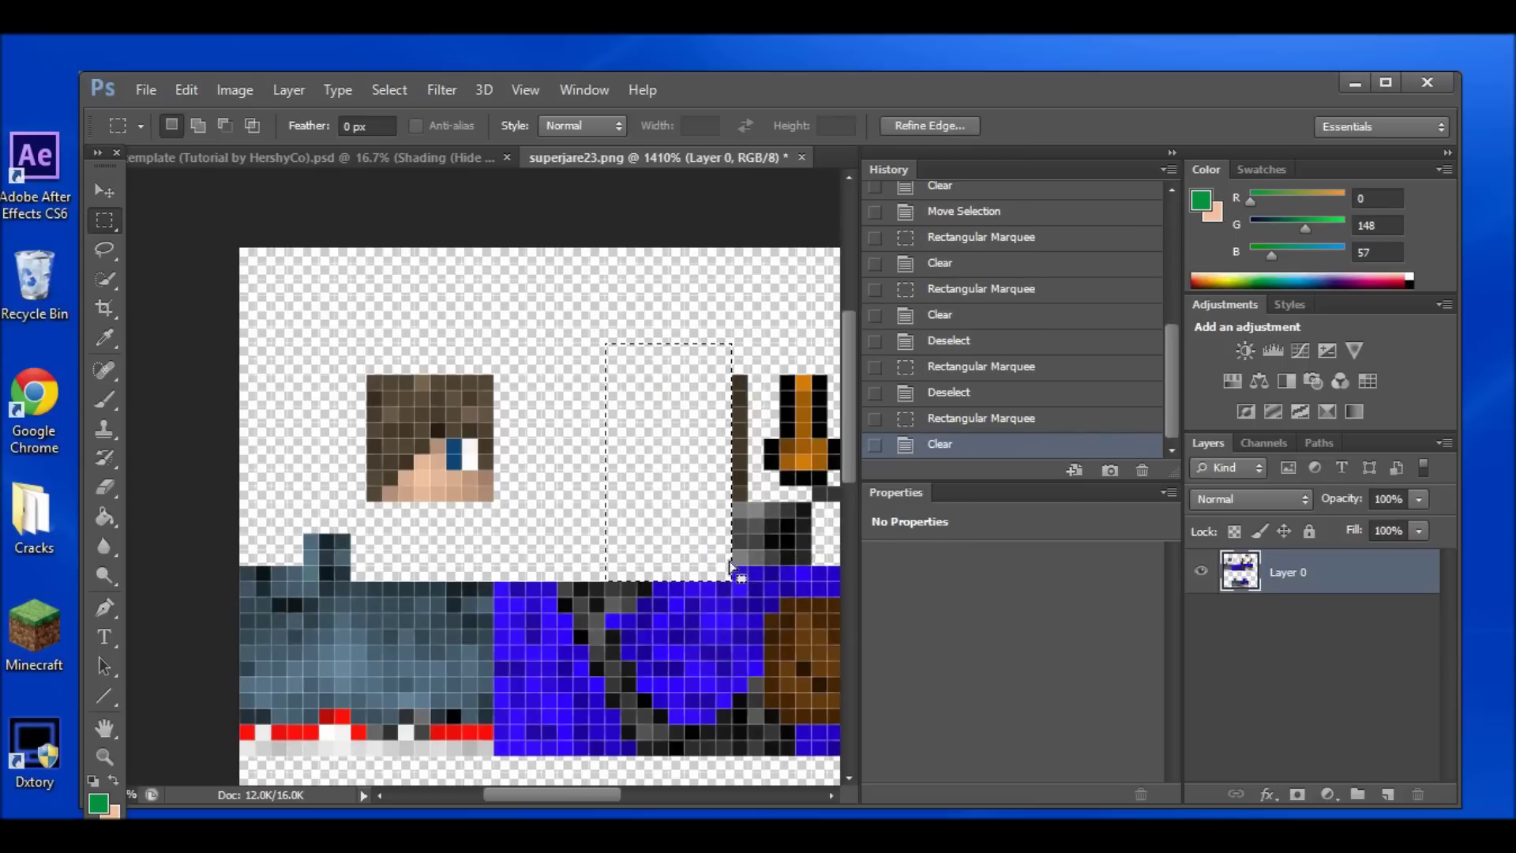
pyautogui.moveTo(717, 343); pyautogui.dragTo(763, 643)
pyautogui.press('Delete')
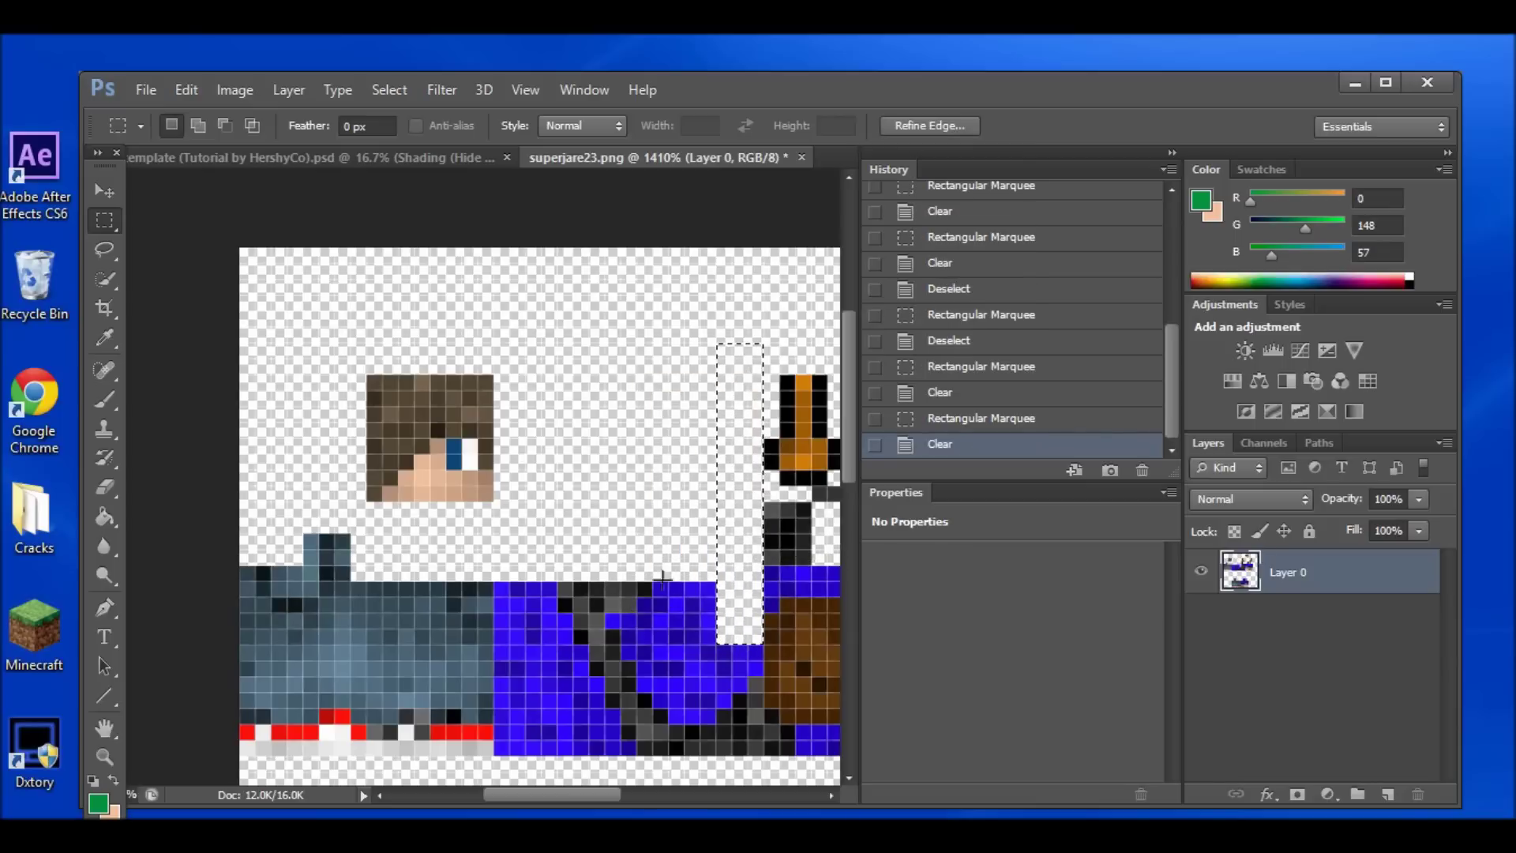
pyautogui.moveTo(717, 549); pyautogui.dragTo(255, 740)
pyautogui.press('Delete')
pyautogui.moveTo(363, 518)
pyautogui.mouseDown()
pyautogui.moveTo(298, 556)
pyautogui.moveTo(235, 756)
pyautogui.mouseUp()
pyautogui.press('Delete')
pyautogui.press('Delete')
pyautogui.moveTo(318, 708); pyautogui.dragTo(760, 769)
pyautogui.press('Delete')
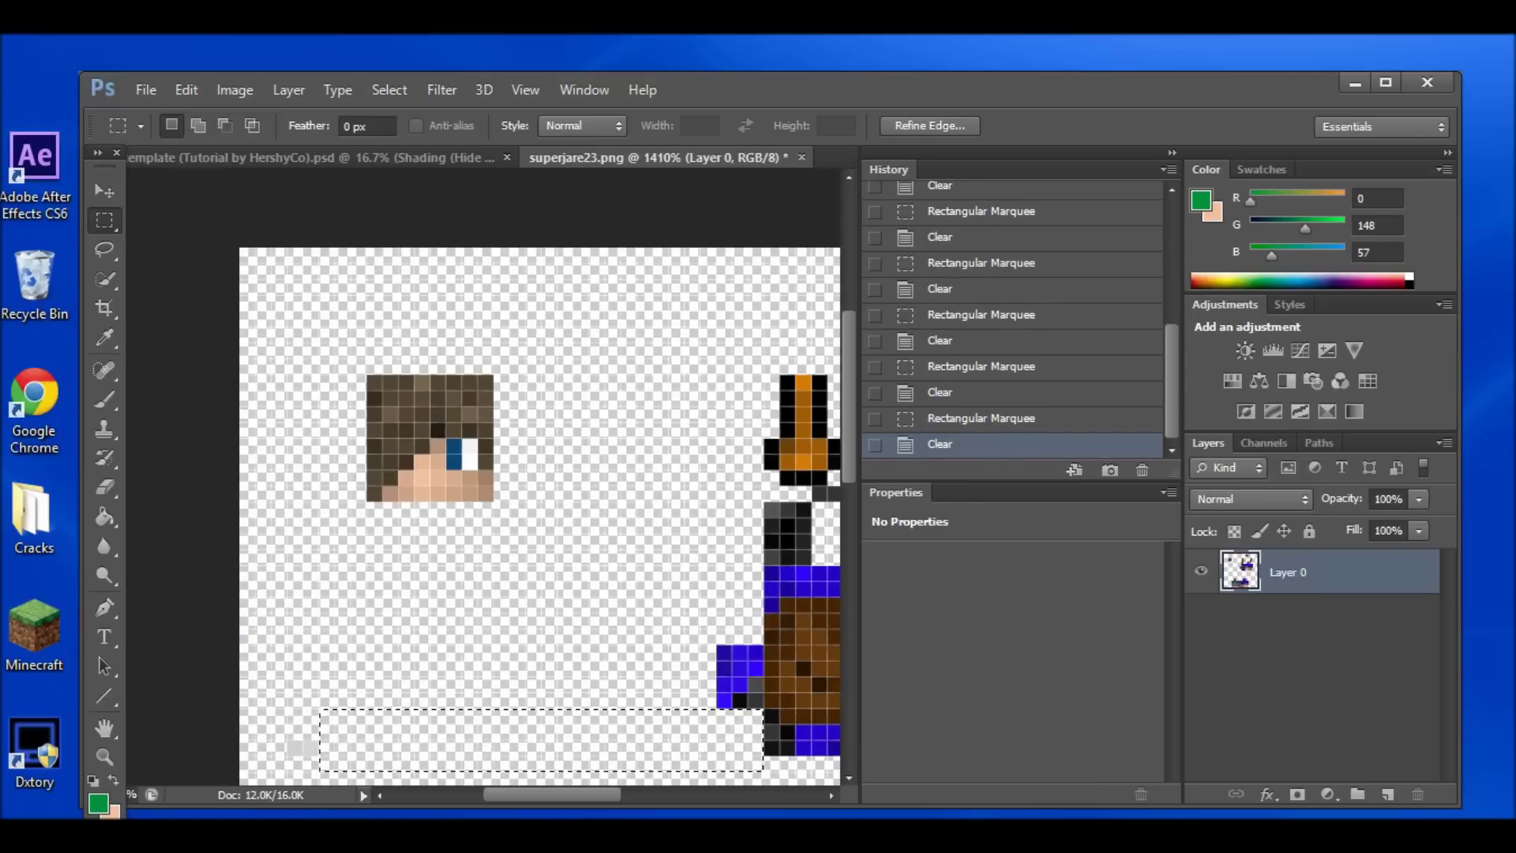
# Select the black and orange mic pixels and shift them one pixel right with the Move tool.
pyautogui.moveTo(581, 799); pyautogui.dragTo(629, 799)
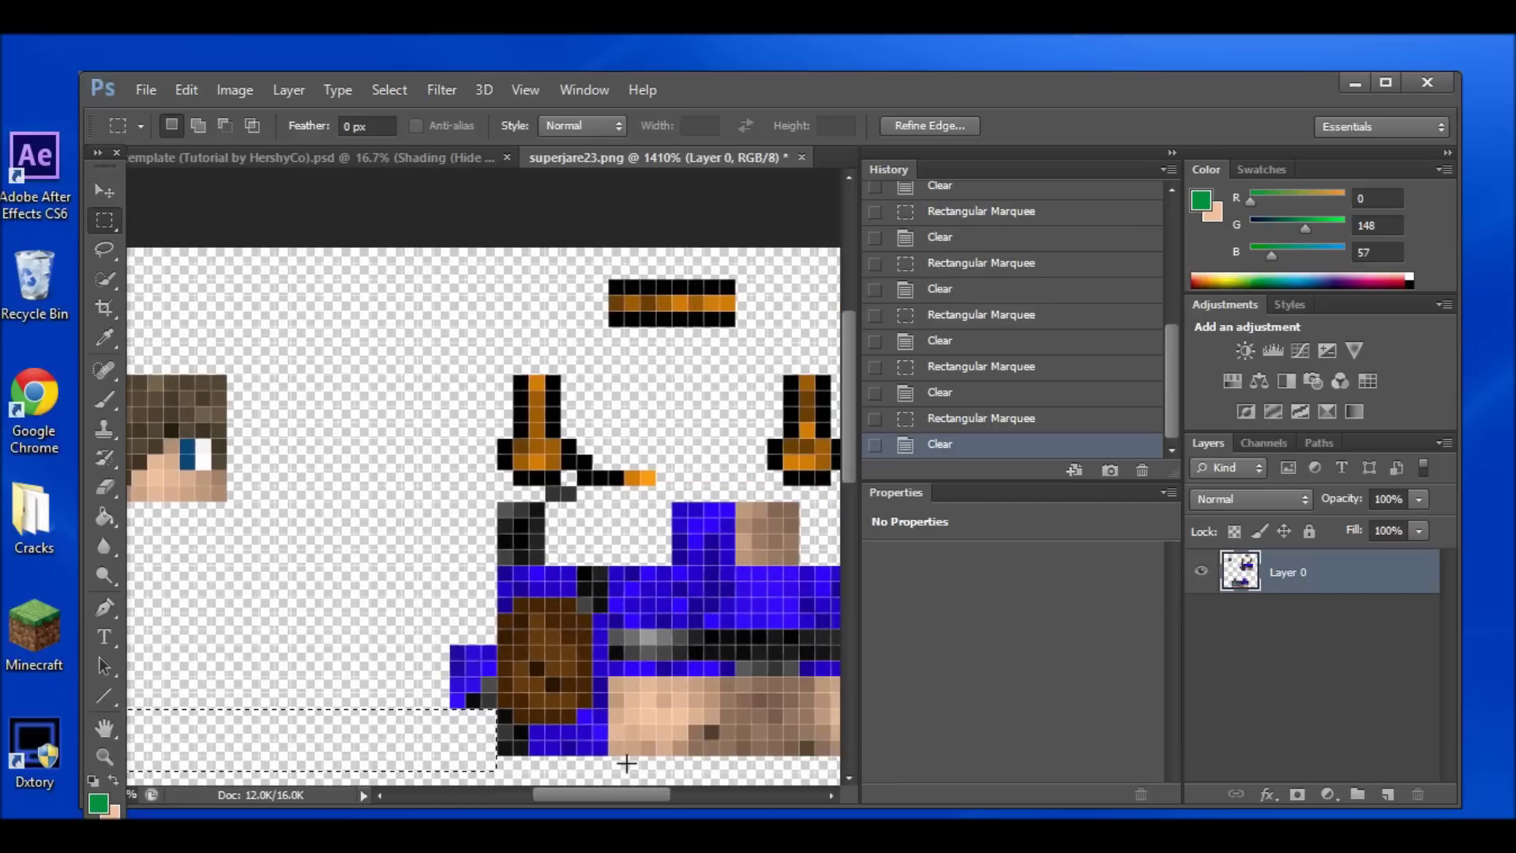
pyautogui.moveTo(654, 479); pyautogui.dragTo(638, 543)
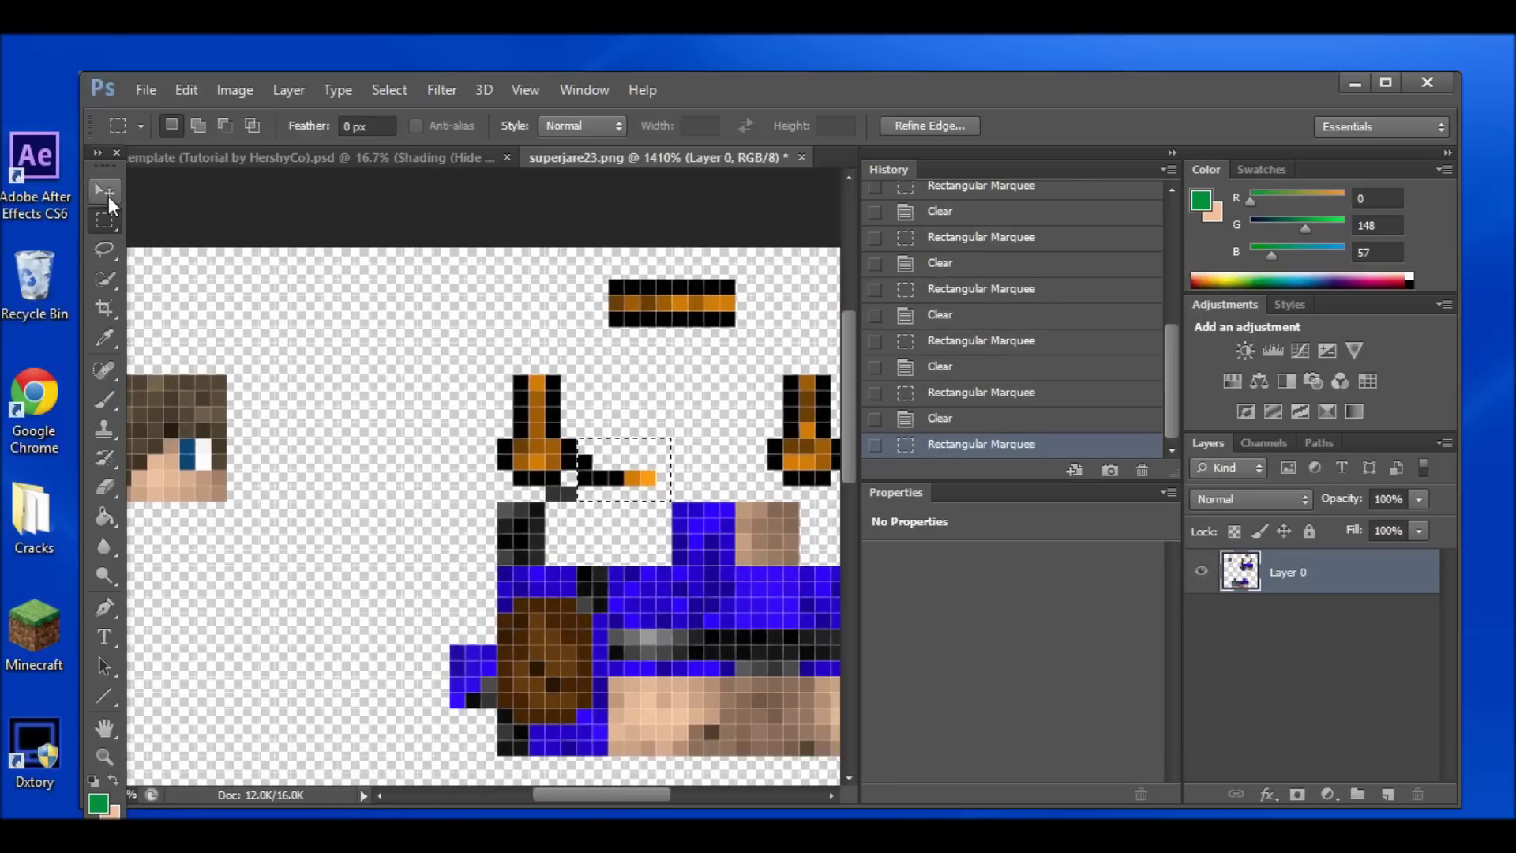
pyautogui.click(107, 196)
pyautogui.moveTo(641, 483); pyautogui.dragTo(145, 493)
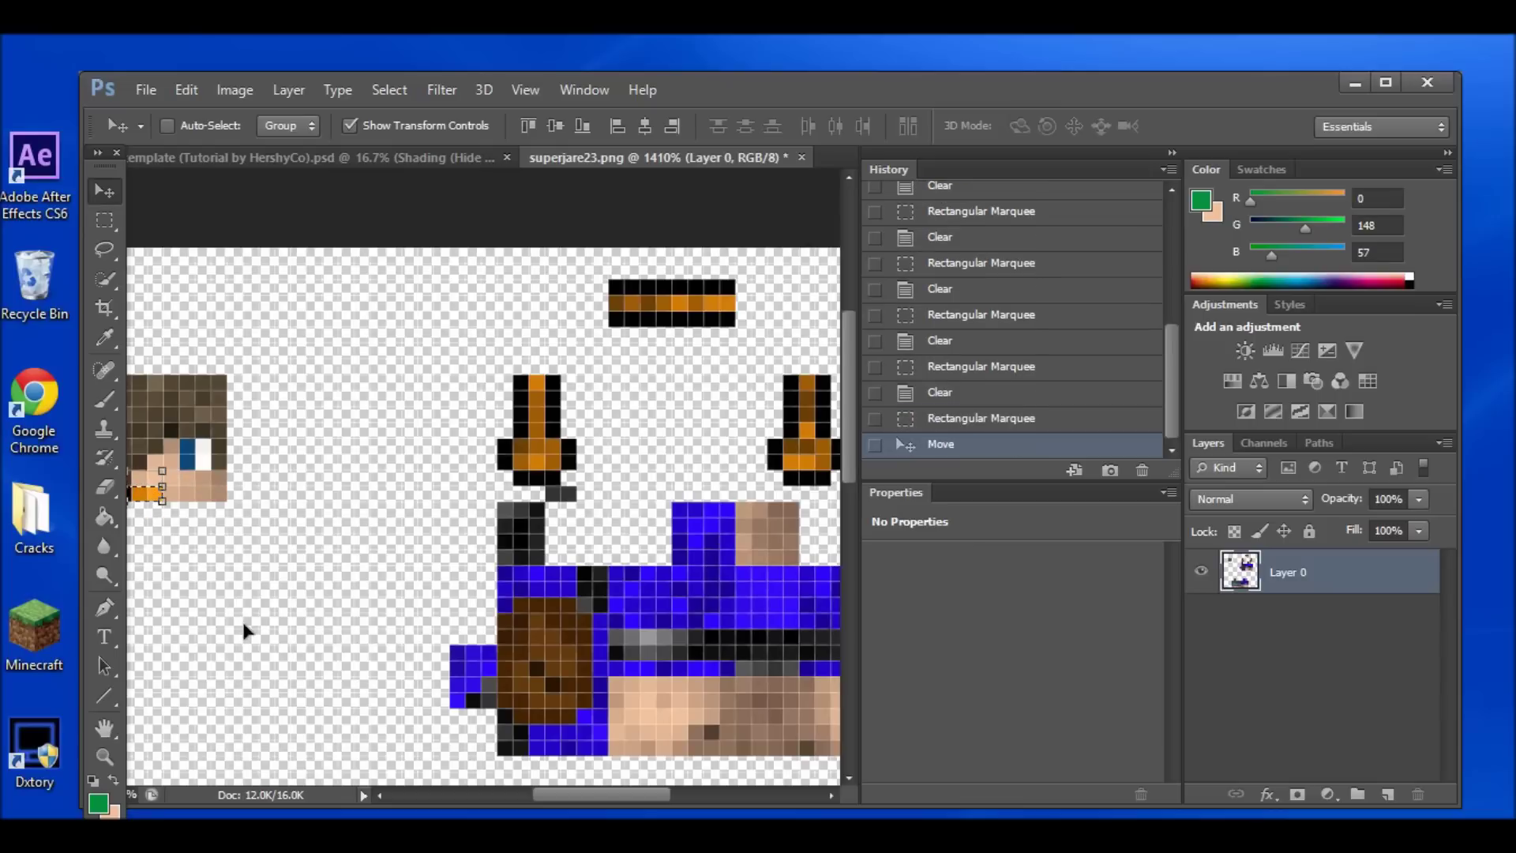
pyautogui.moveTo(569, 792); pyautogui.dragTo(514, 793)
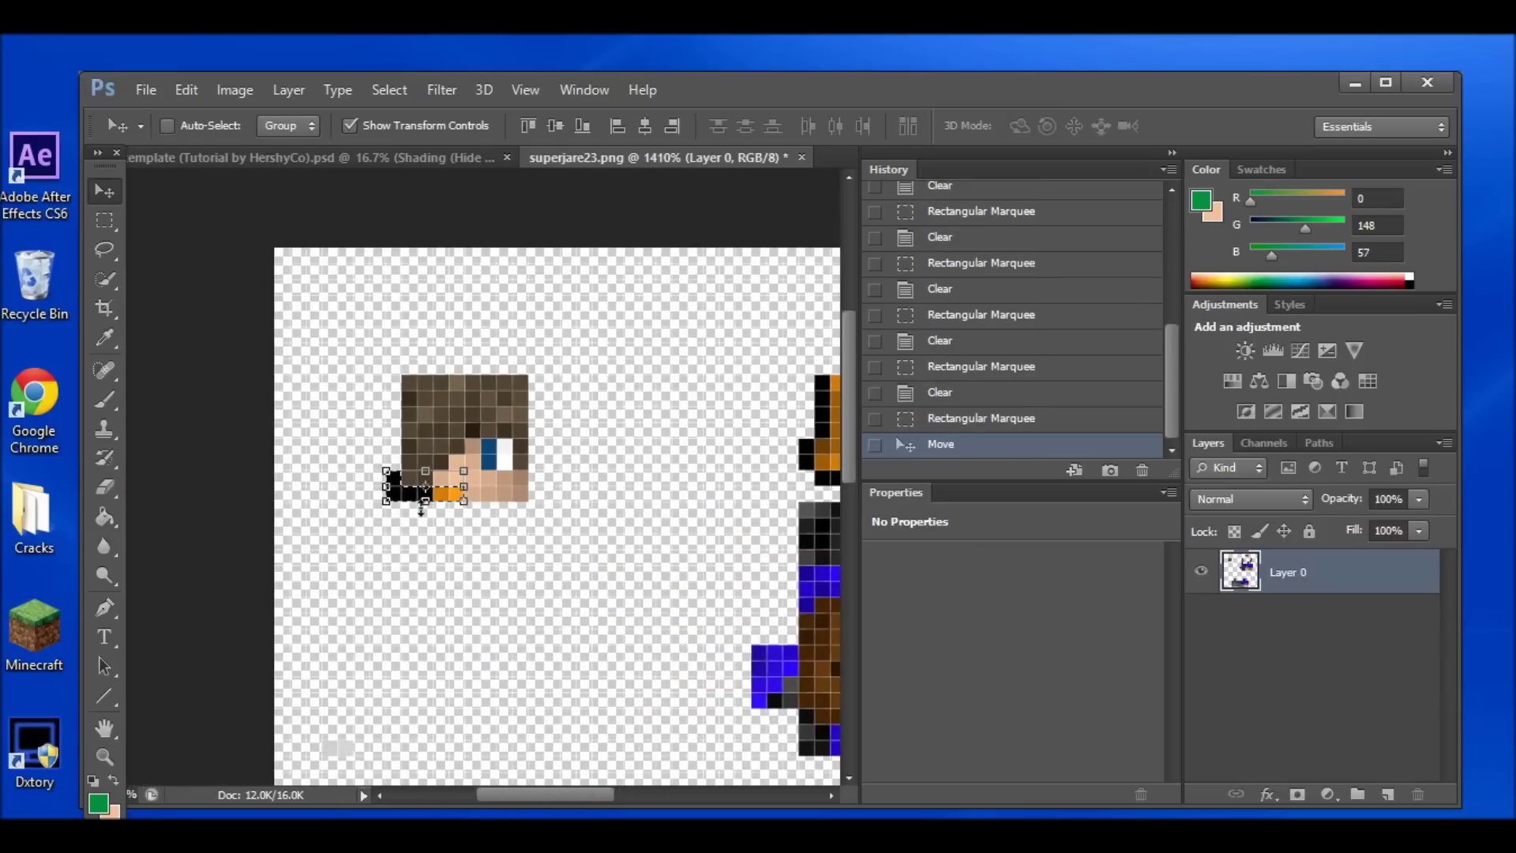
pyautogui.moveTo(405, 501); pyautogui.dragTo(420, 502)
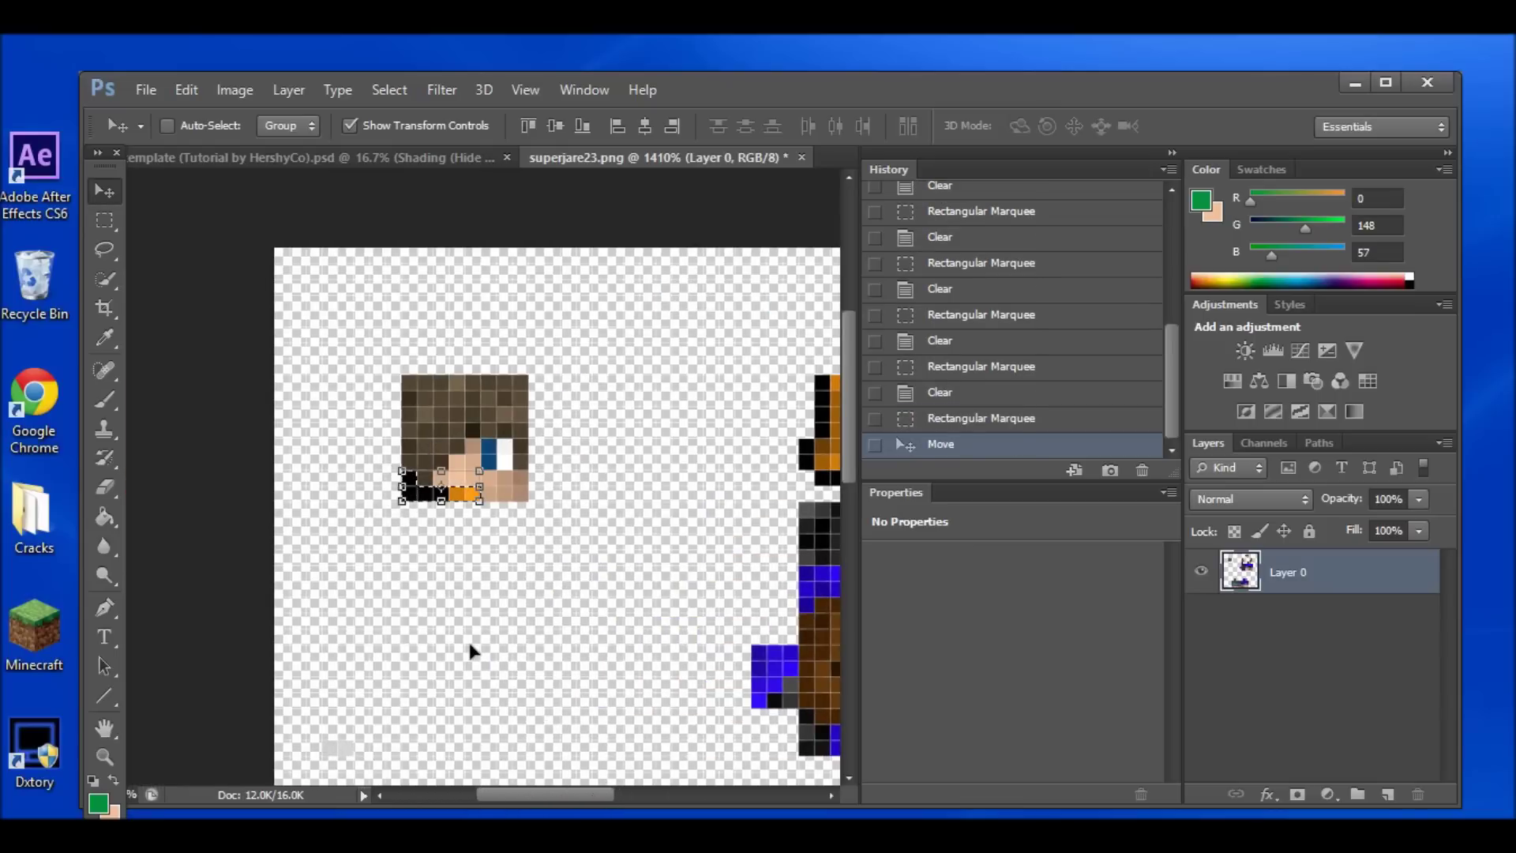
# Deselect the moved mic pixels and return to the Move tool.
pyautogui.click(102, 222)
pyautogui.click(116, 196)
pyautogui.click(115, 215)
pyautogui.click(319, 413)
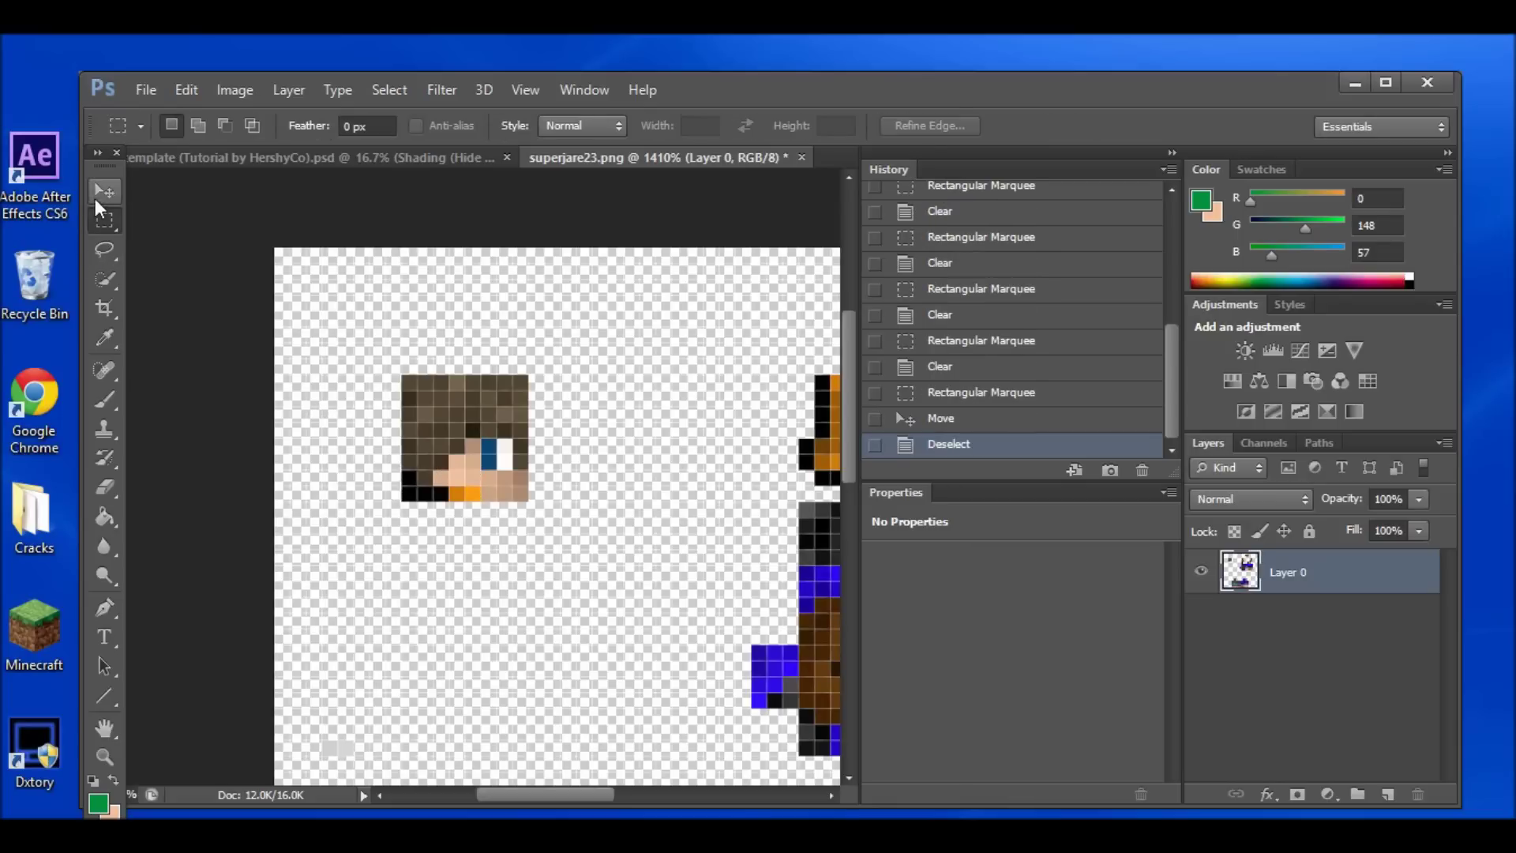
pyautogui.click(103, 192)
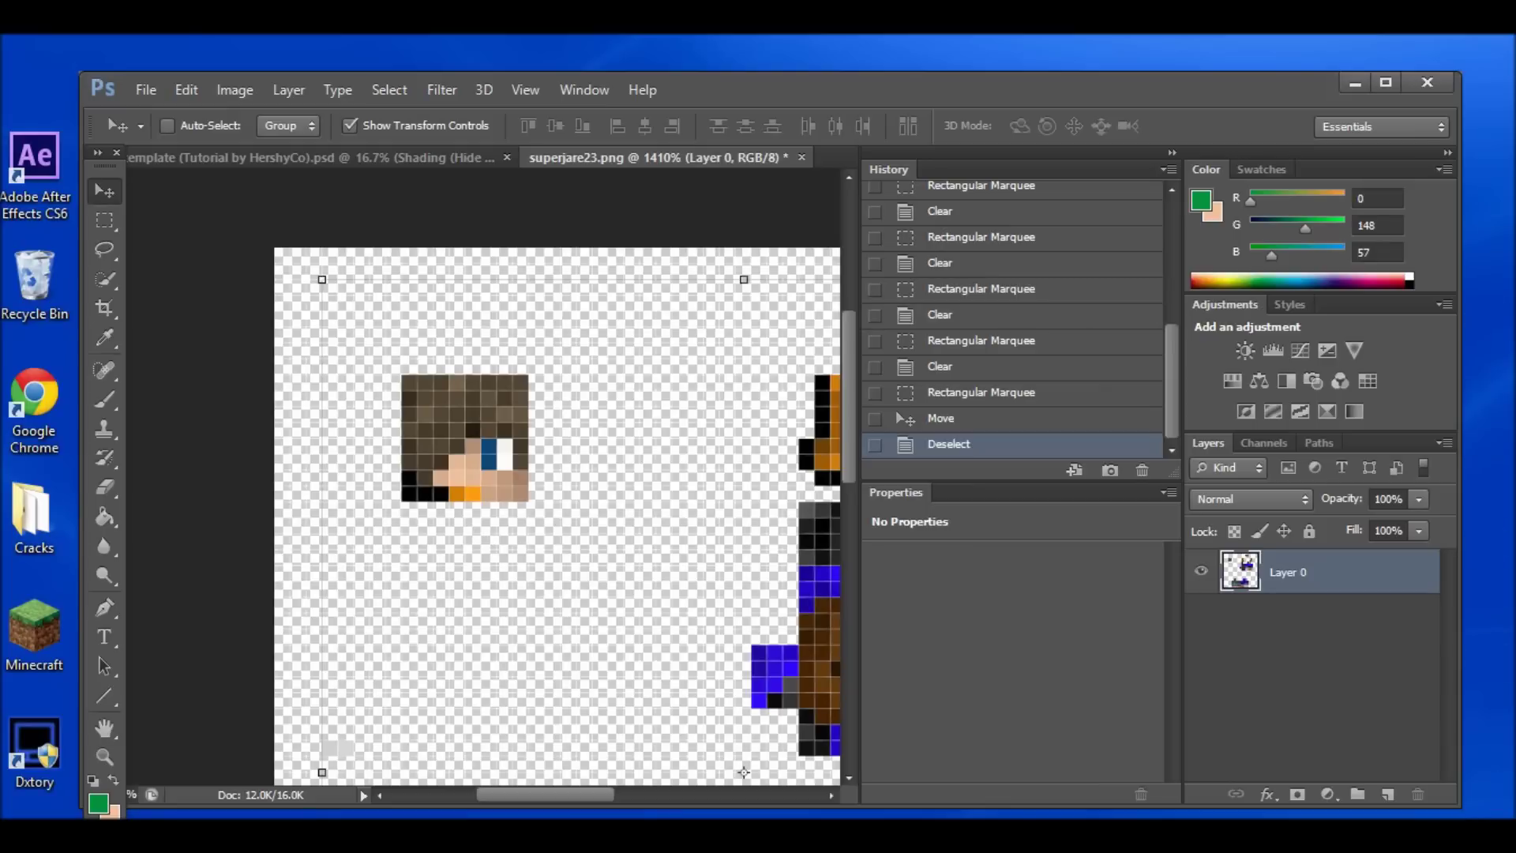
# From Bandicam's output folder, move the newest screen capture onto the desktop.
pyautogui.click(1307, 836)
pyautogui.click(1326, 741)
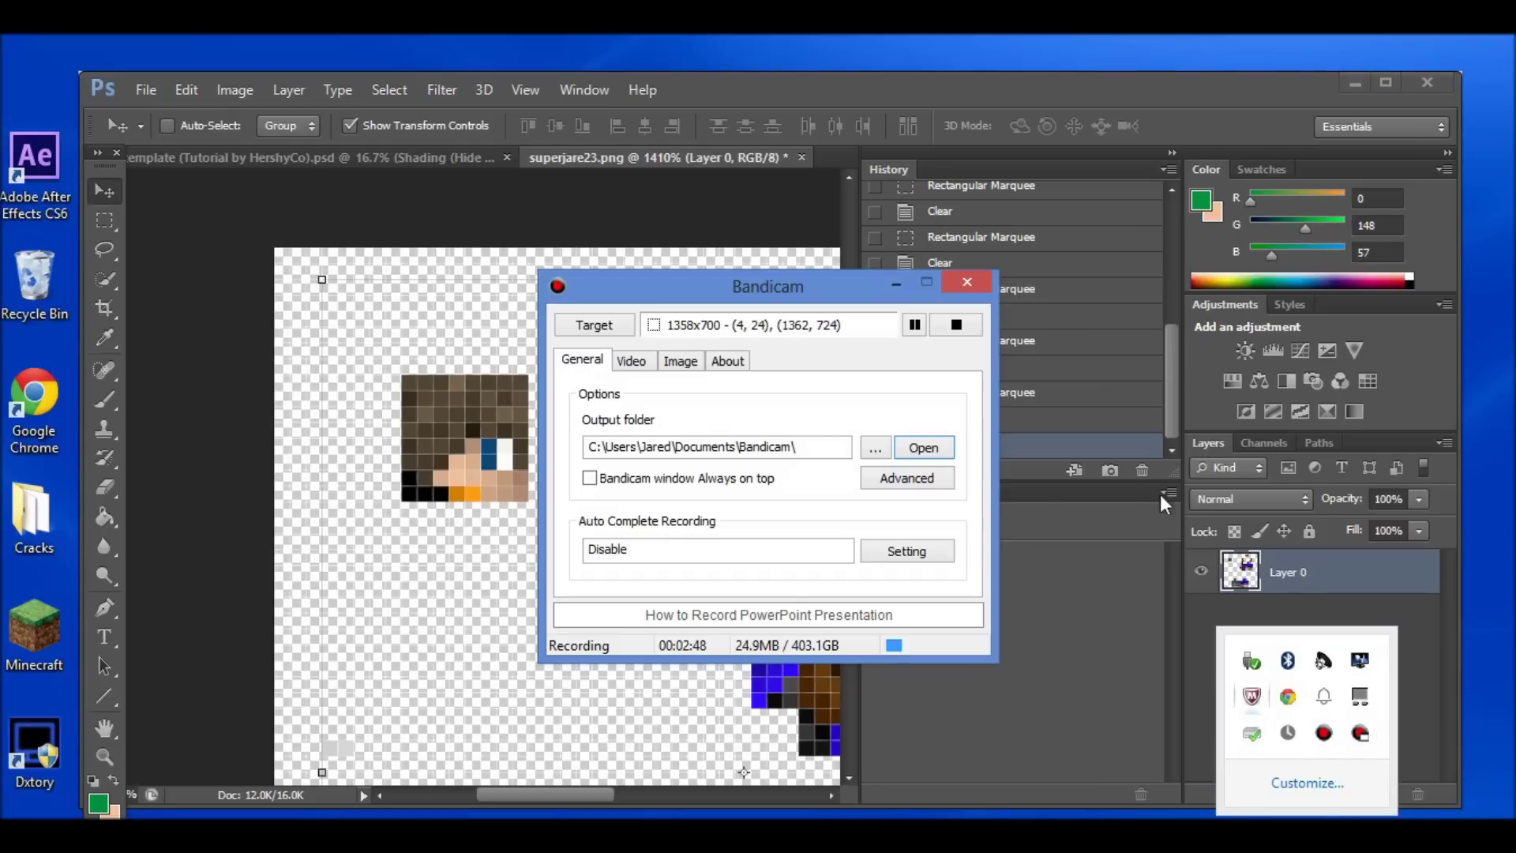
pyautogui.click(924, 449)
pyautogui.click(594, 417)
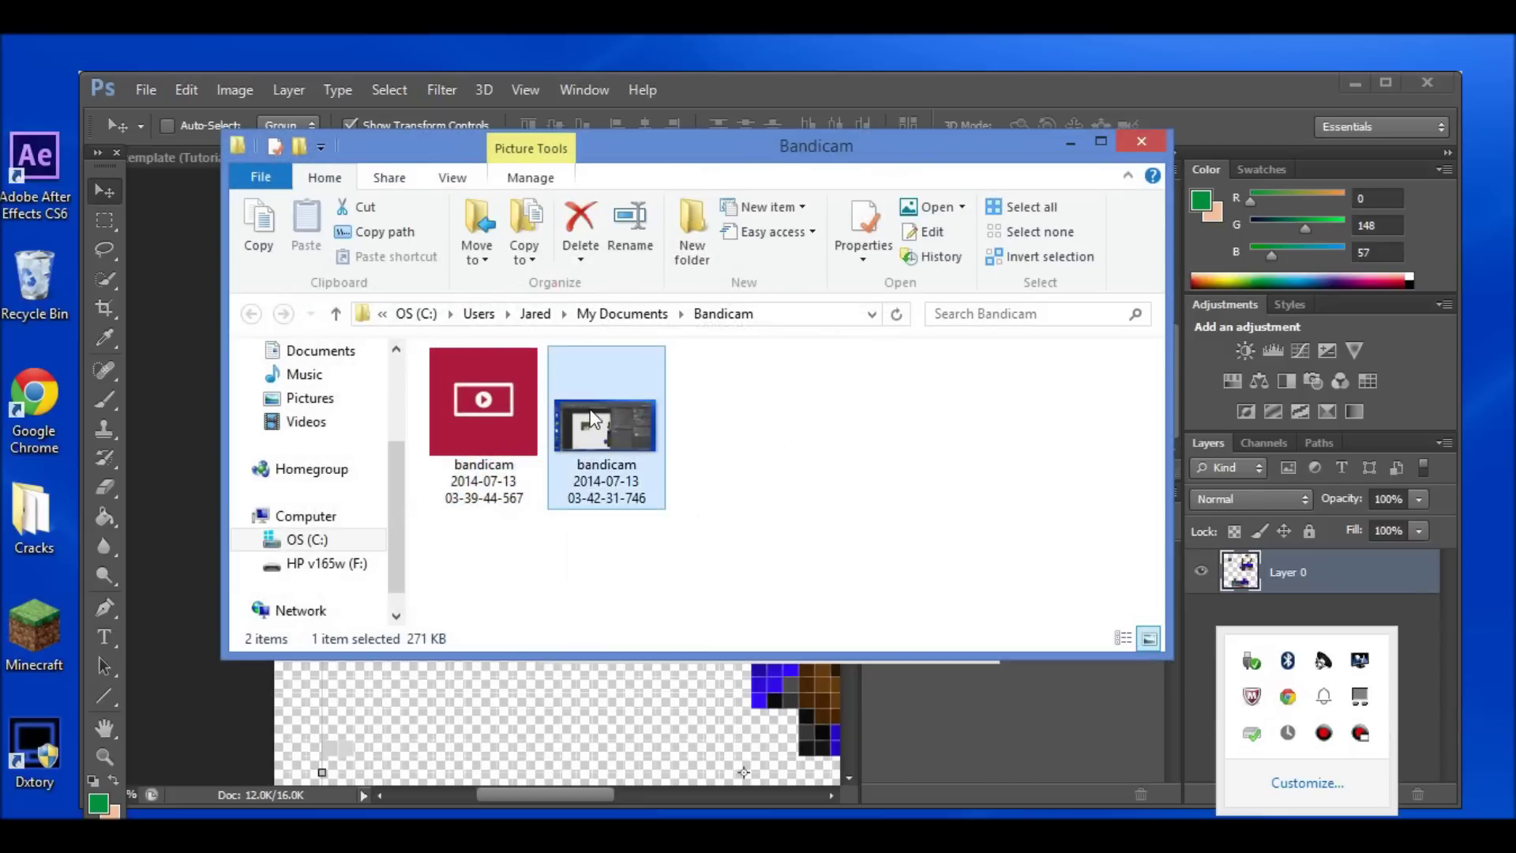
pyautogui.moveTo(409, 76); pyautogui.dragTo(378, 52)
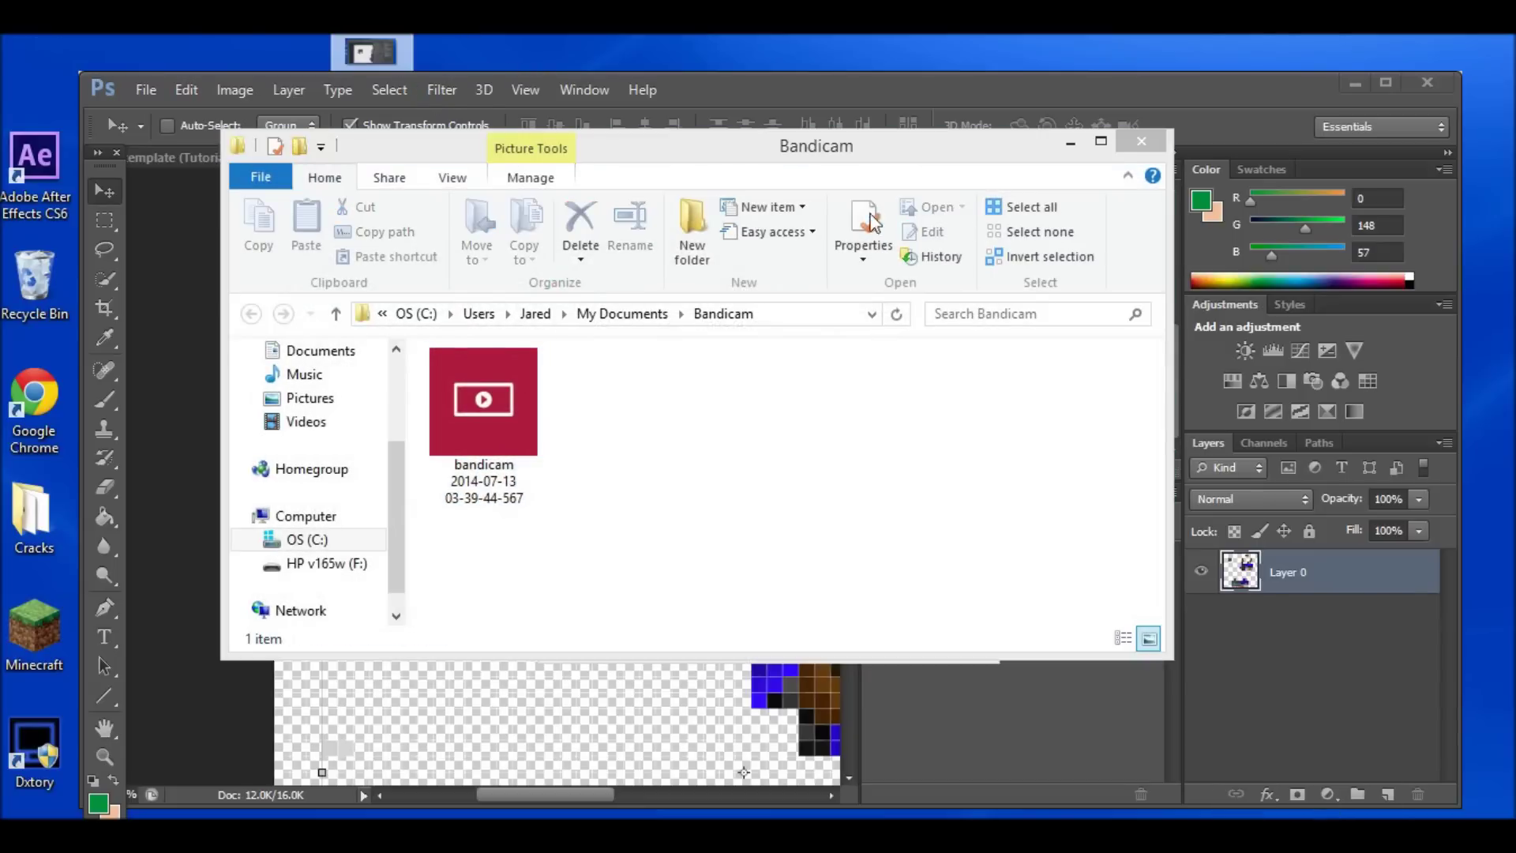
pyautogui.click(1141, 140)
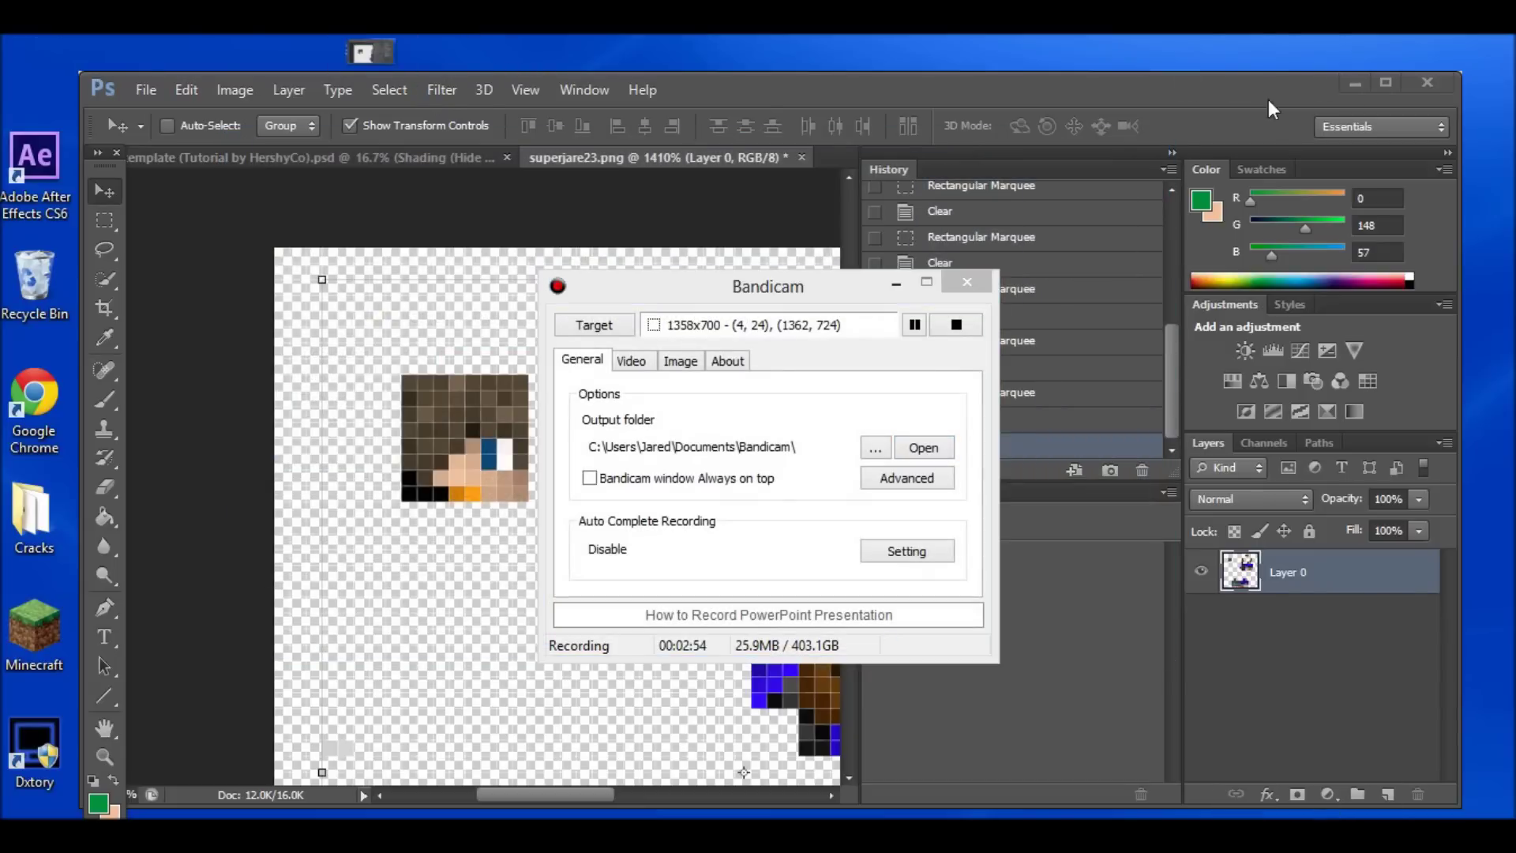
# Delete the older capture from the desktop, position the new one, and restore Photoshop.
pyautogui.moveTo(79, 76); pyautogui.dragTo(389, 309)
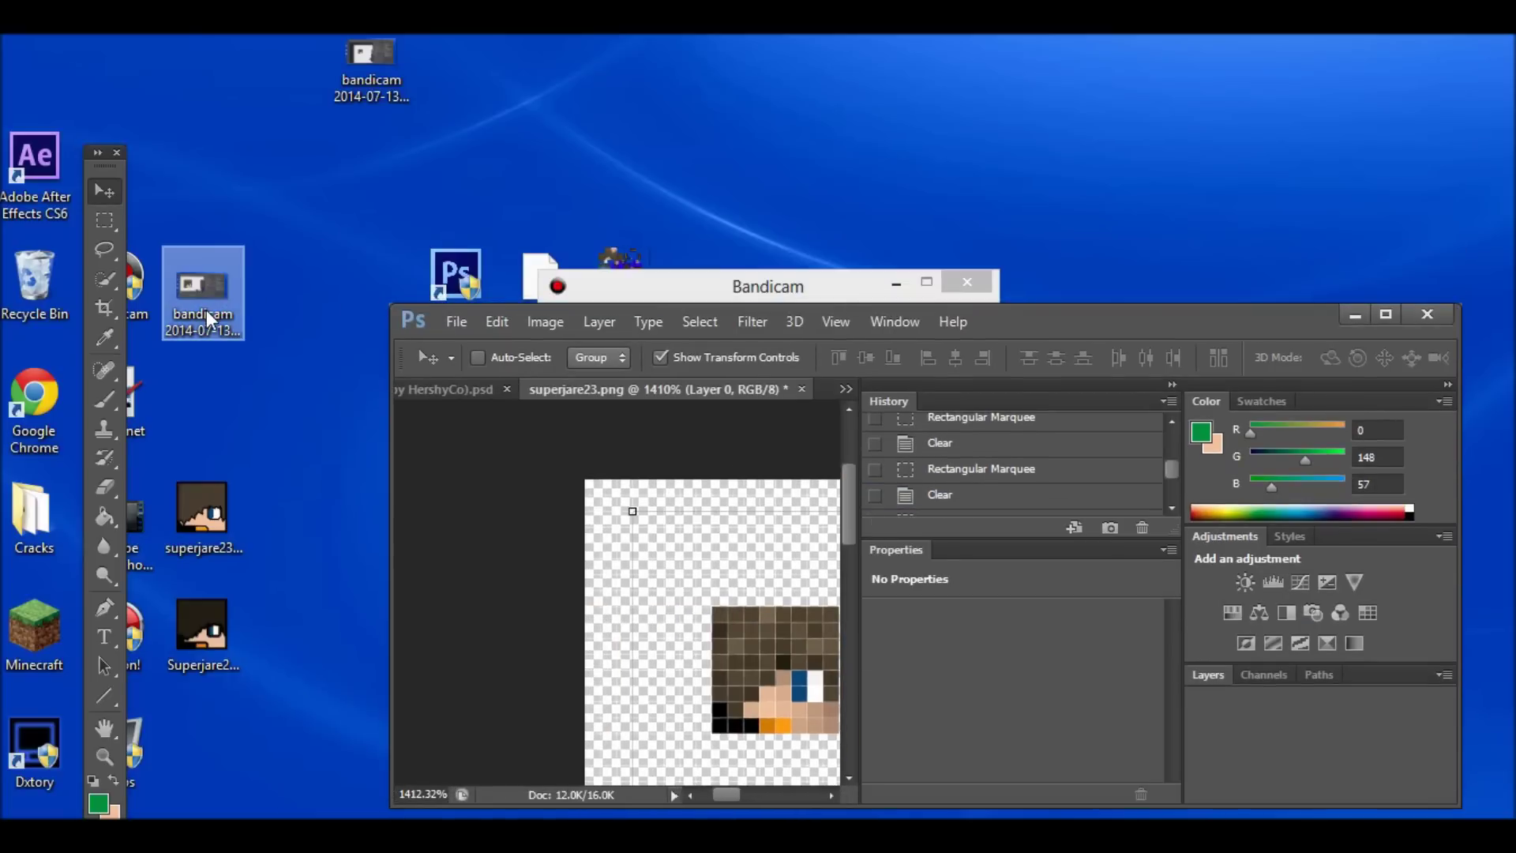
pyautogui.moveTo(206, 309); pyautogui.dragTo(36, 277)
pyautogui.moveTo(371, 75); pyautogui.dragTo(267, 348)
pyautogui.click(1386, 314)
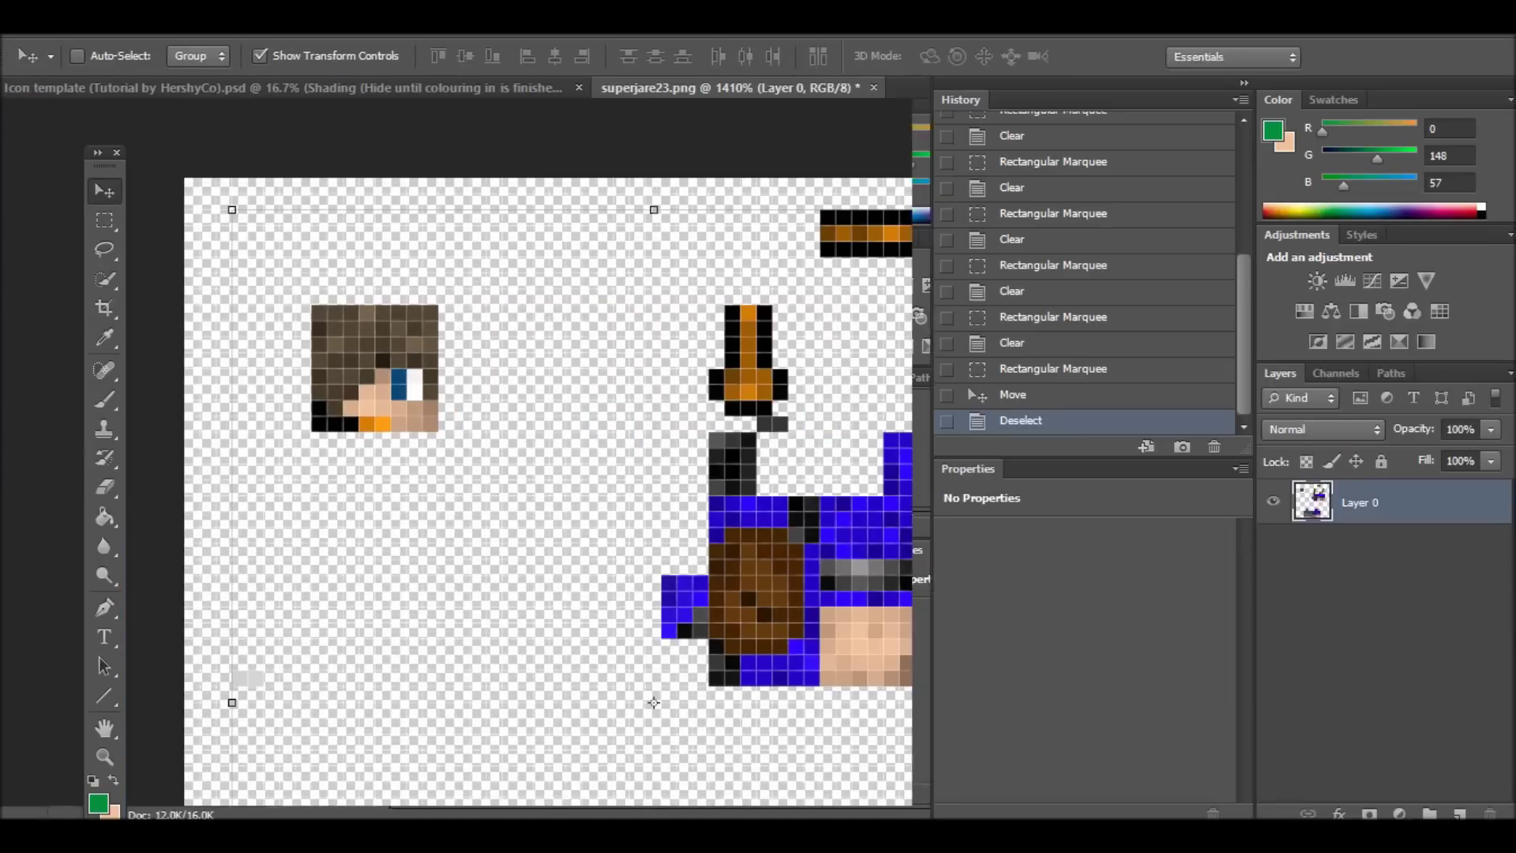
pyautogui.click(1475, 40)
# Maximise the Photoshop window and dock the Tools panel on the left.
pyautogui.moveTo(388, 301); pyautogui.dragTo(160, 106)
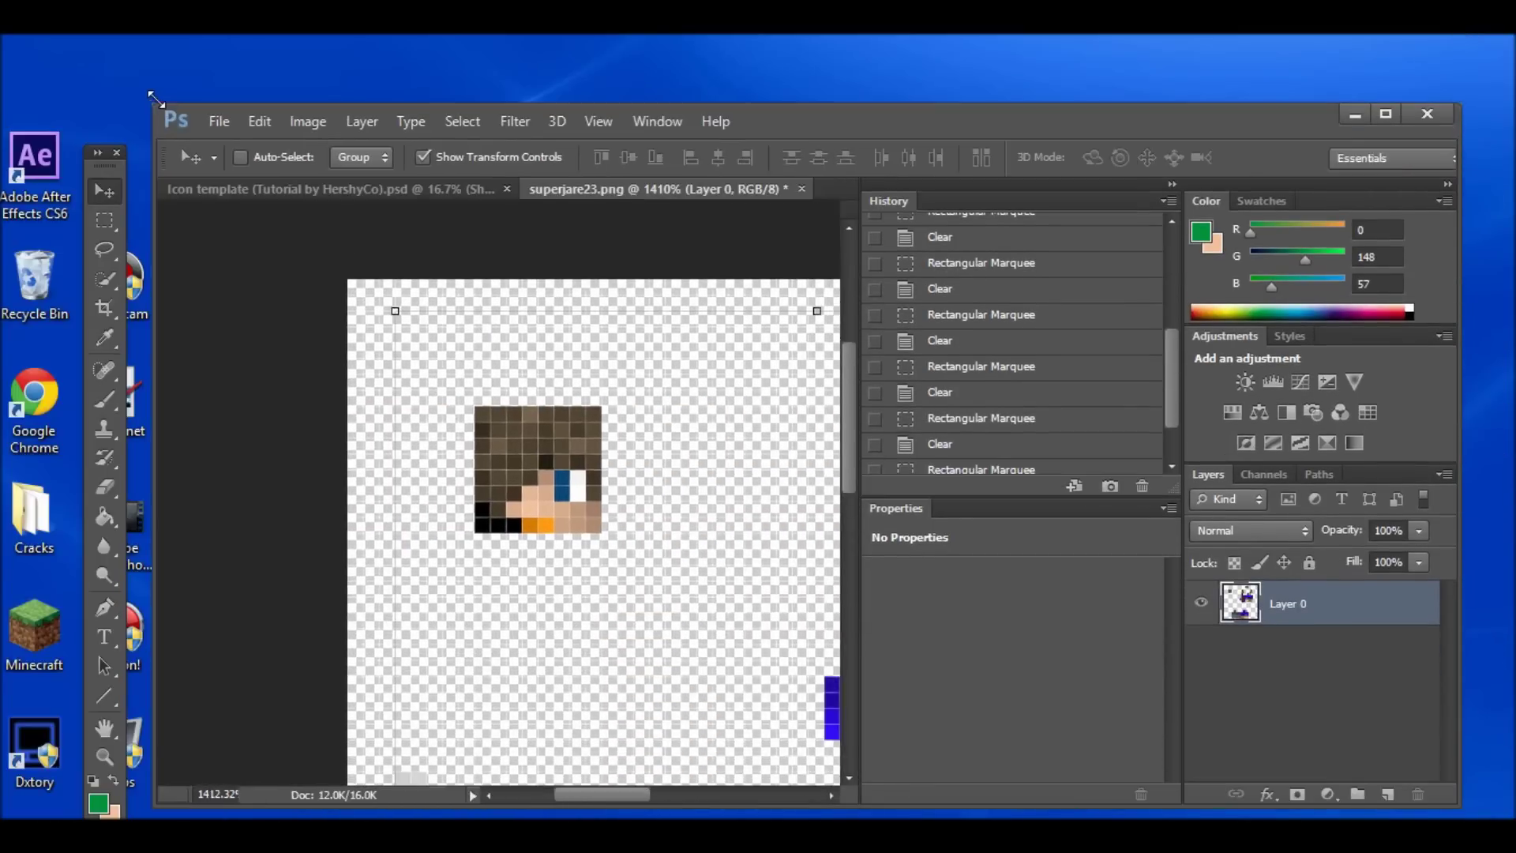
pyautogui.moveTo(155, 98); pyautogui.dragTo(87, 66)
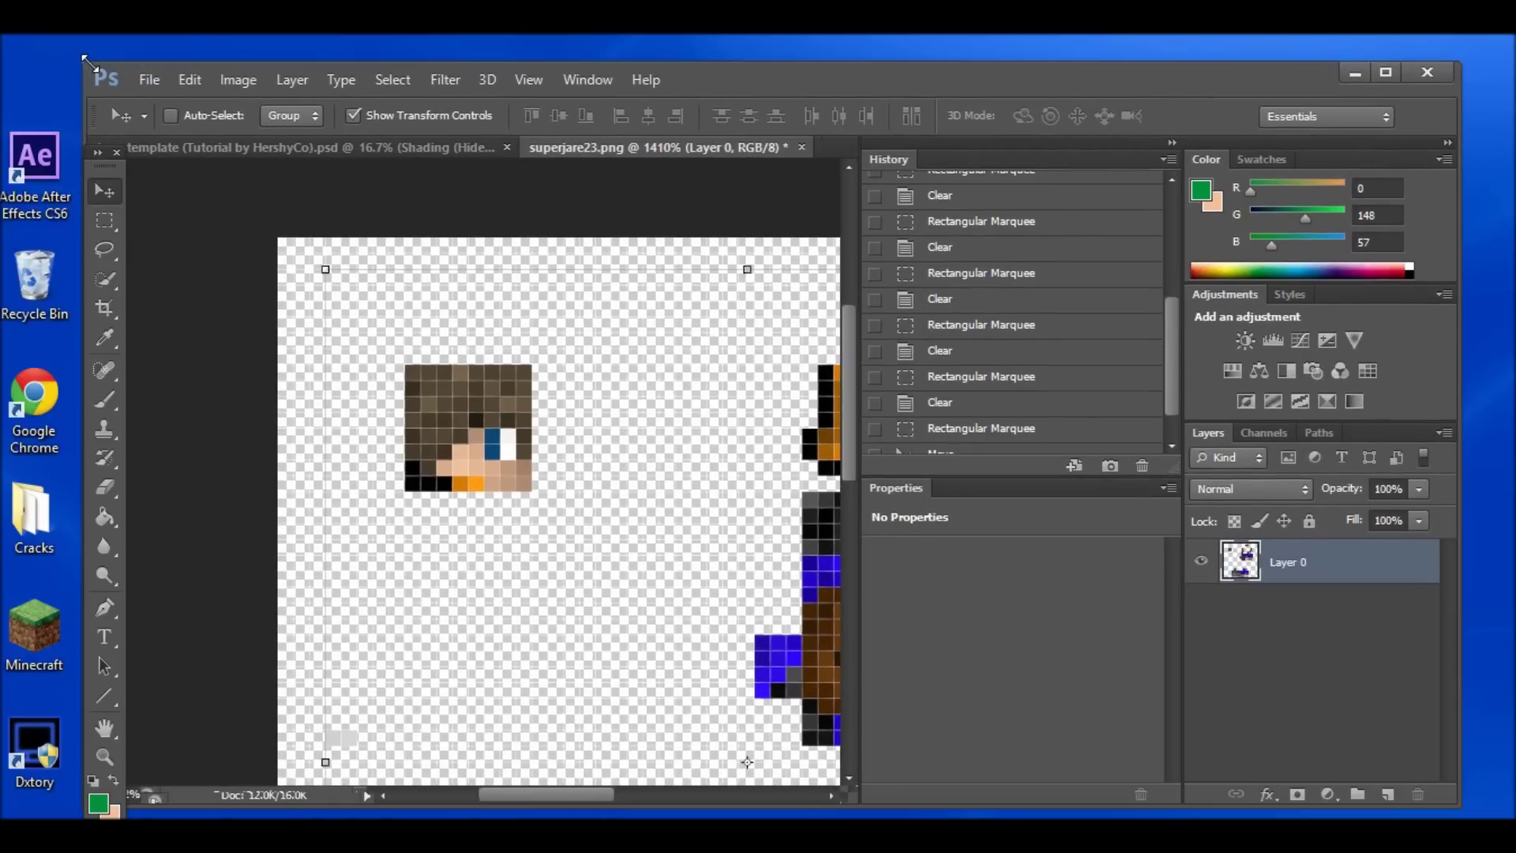
pyautogui.click(1388, 72)
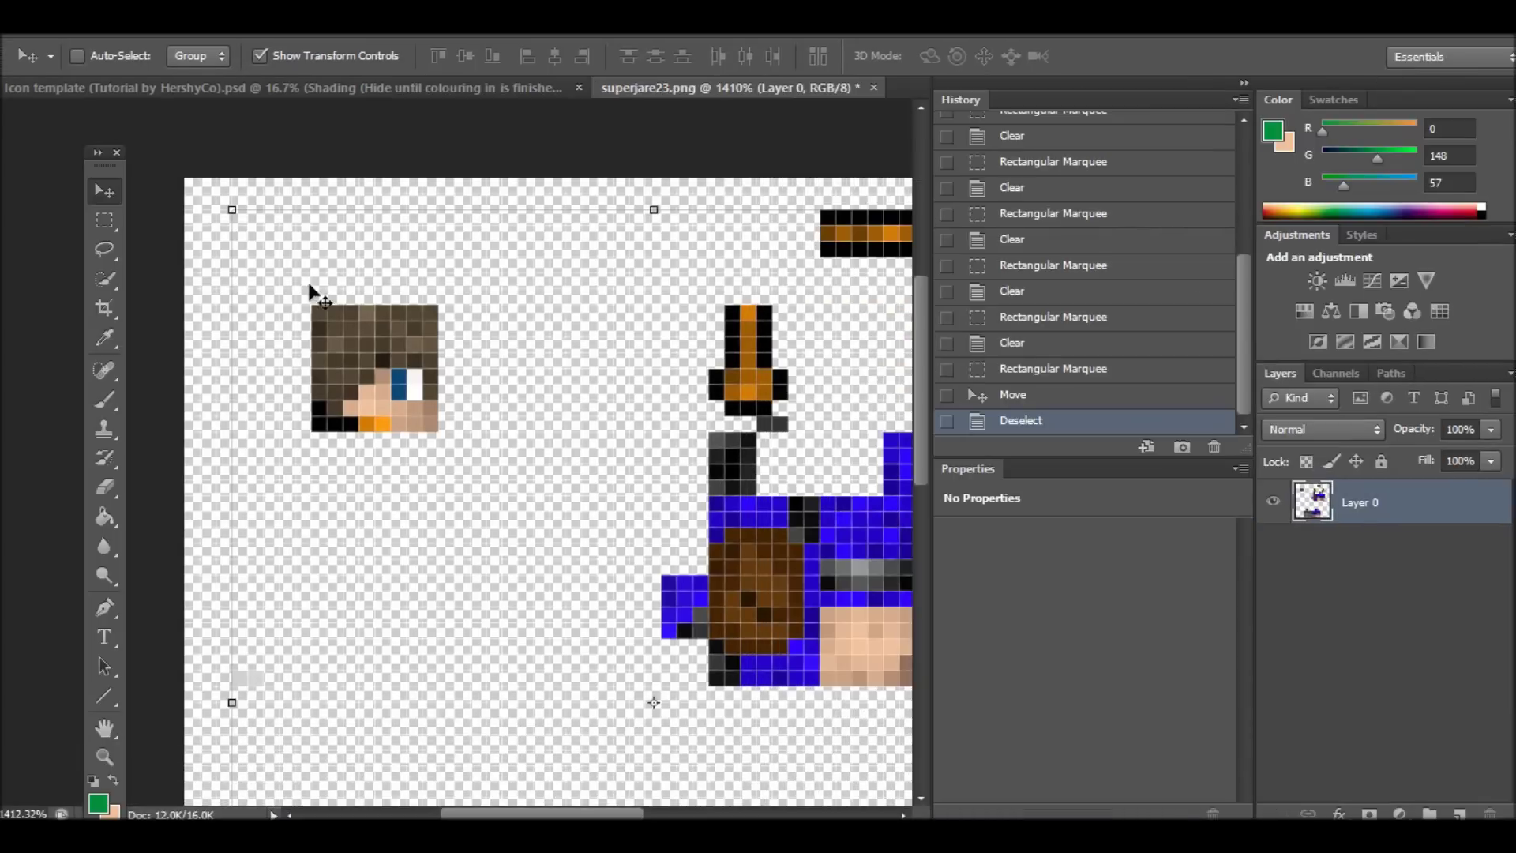
pyautogui.moveTo(104, 169); pyautogui.dragTo(18, 82)
pyautogui.click(65, 35)
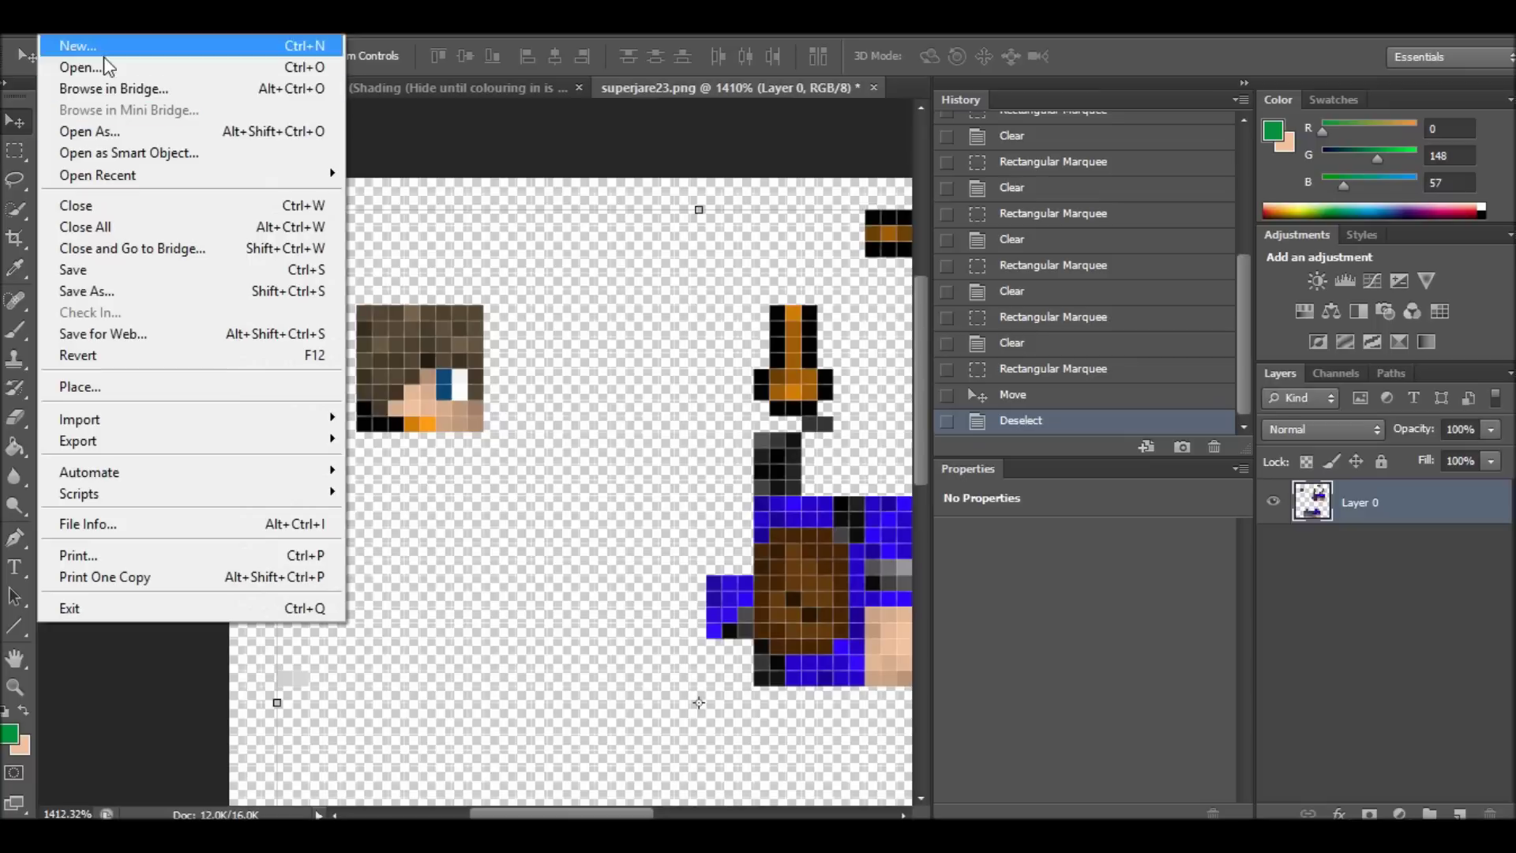
pyautogui.click(106, 65)
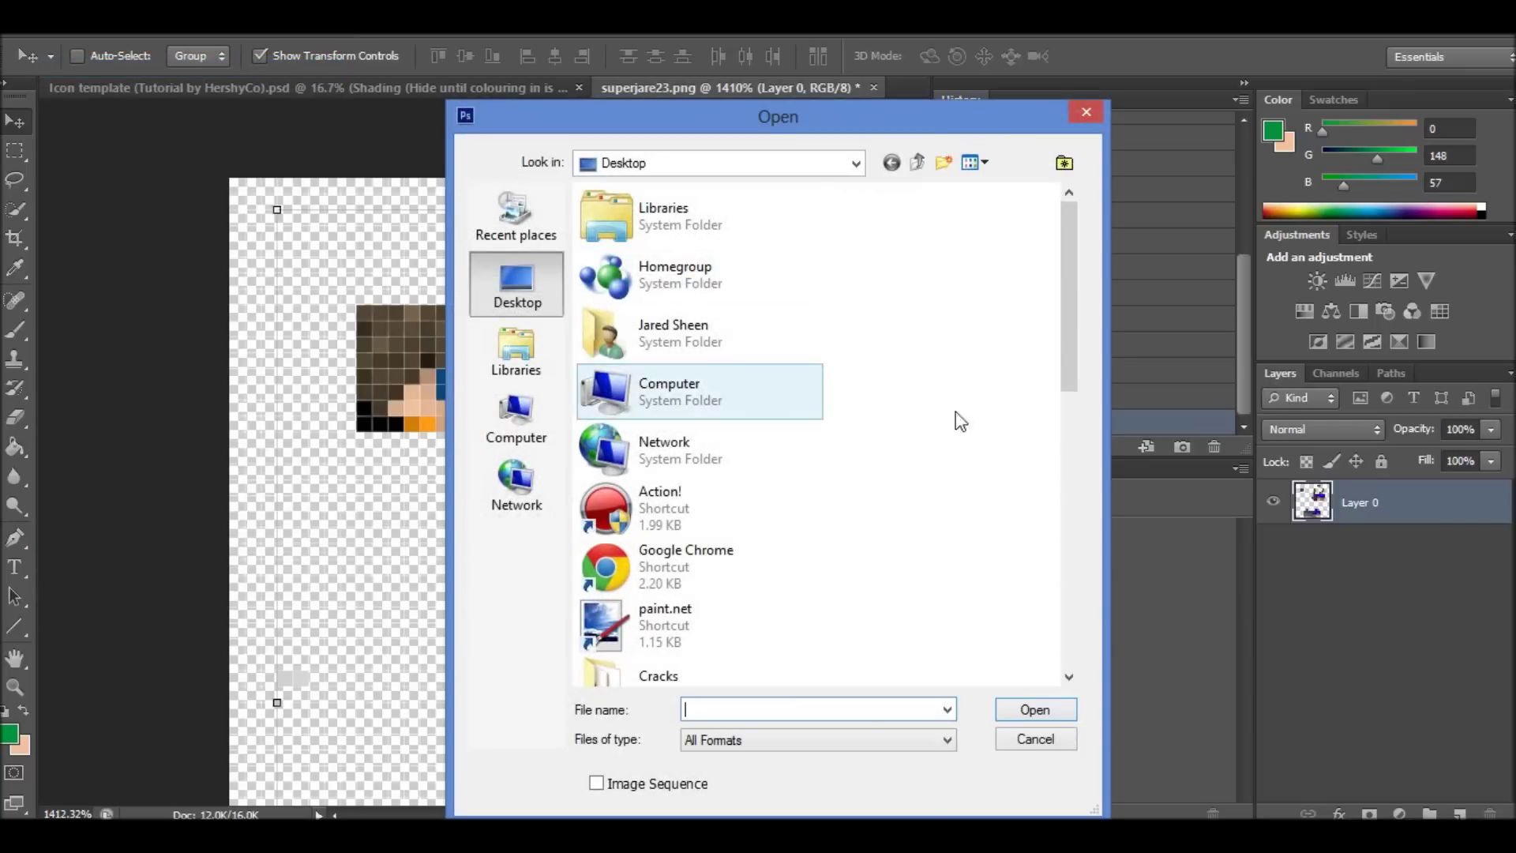
pyautogui.moveTo(1067, 370); pyautogui.dragTo(1069, 670)
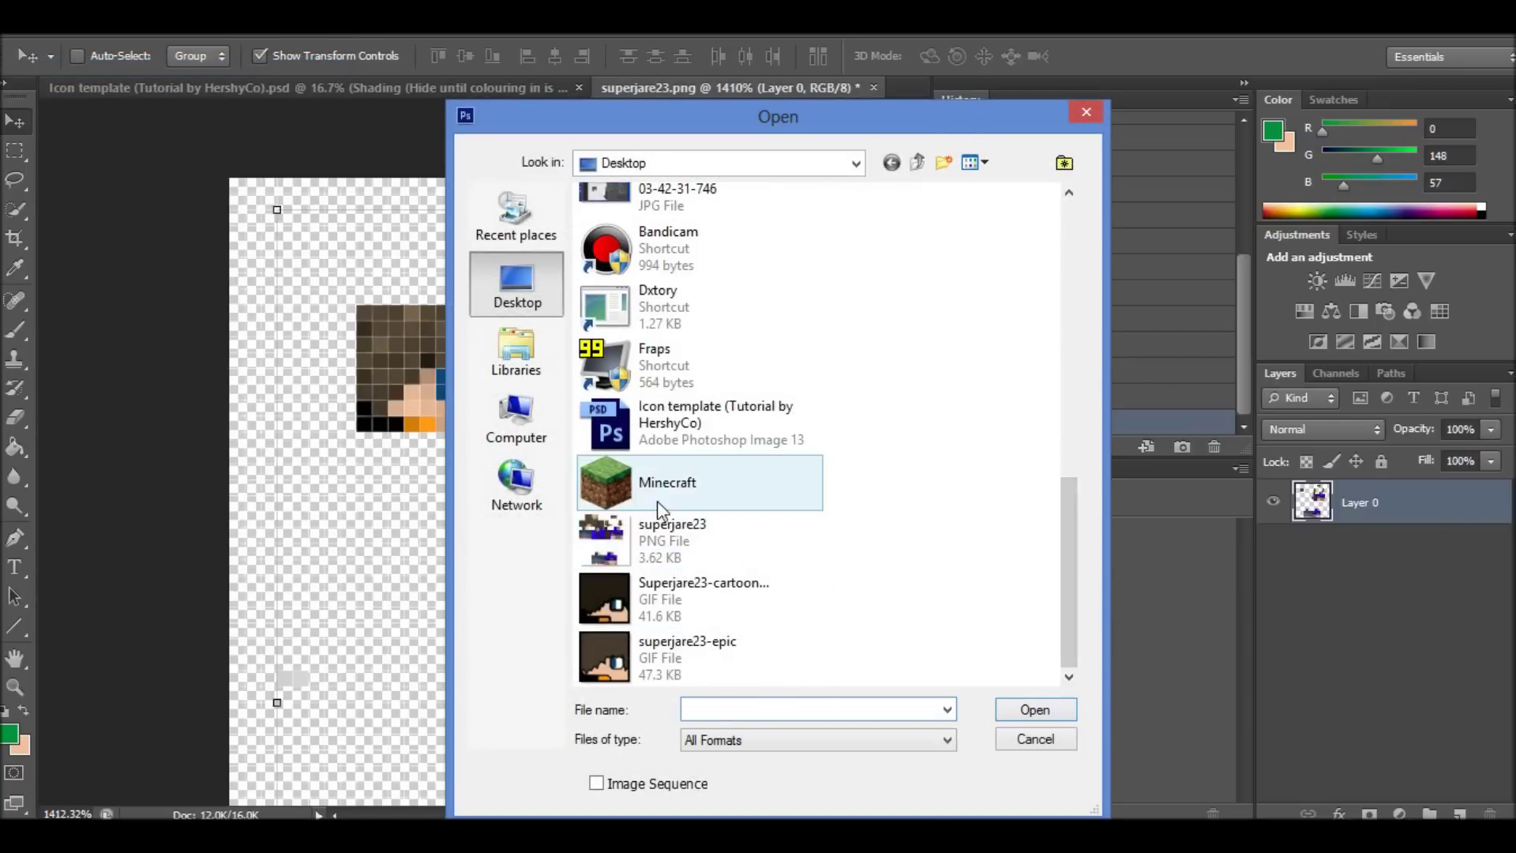
pyautogui.doubleClick(673, 207)
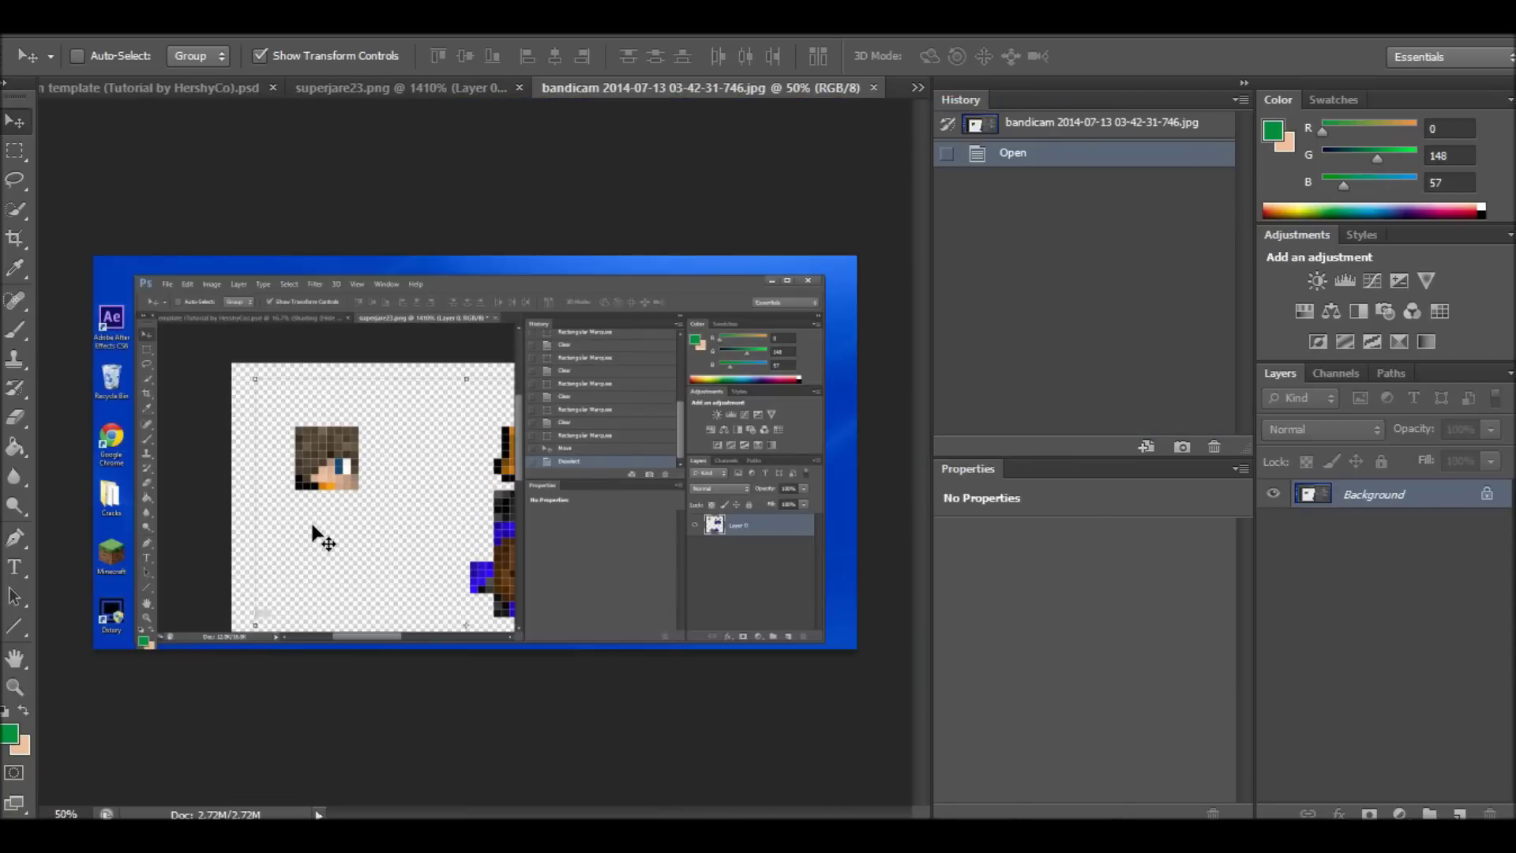
# Zoom into the capture, marquee-select the square pixel face, and return to the Icon template.
pyautogui.click(14, 687)
pyautogui.moveTo(382, 474); pyautogui.dragTo(548, 603)
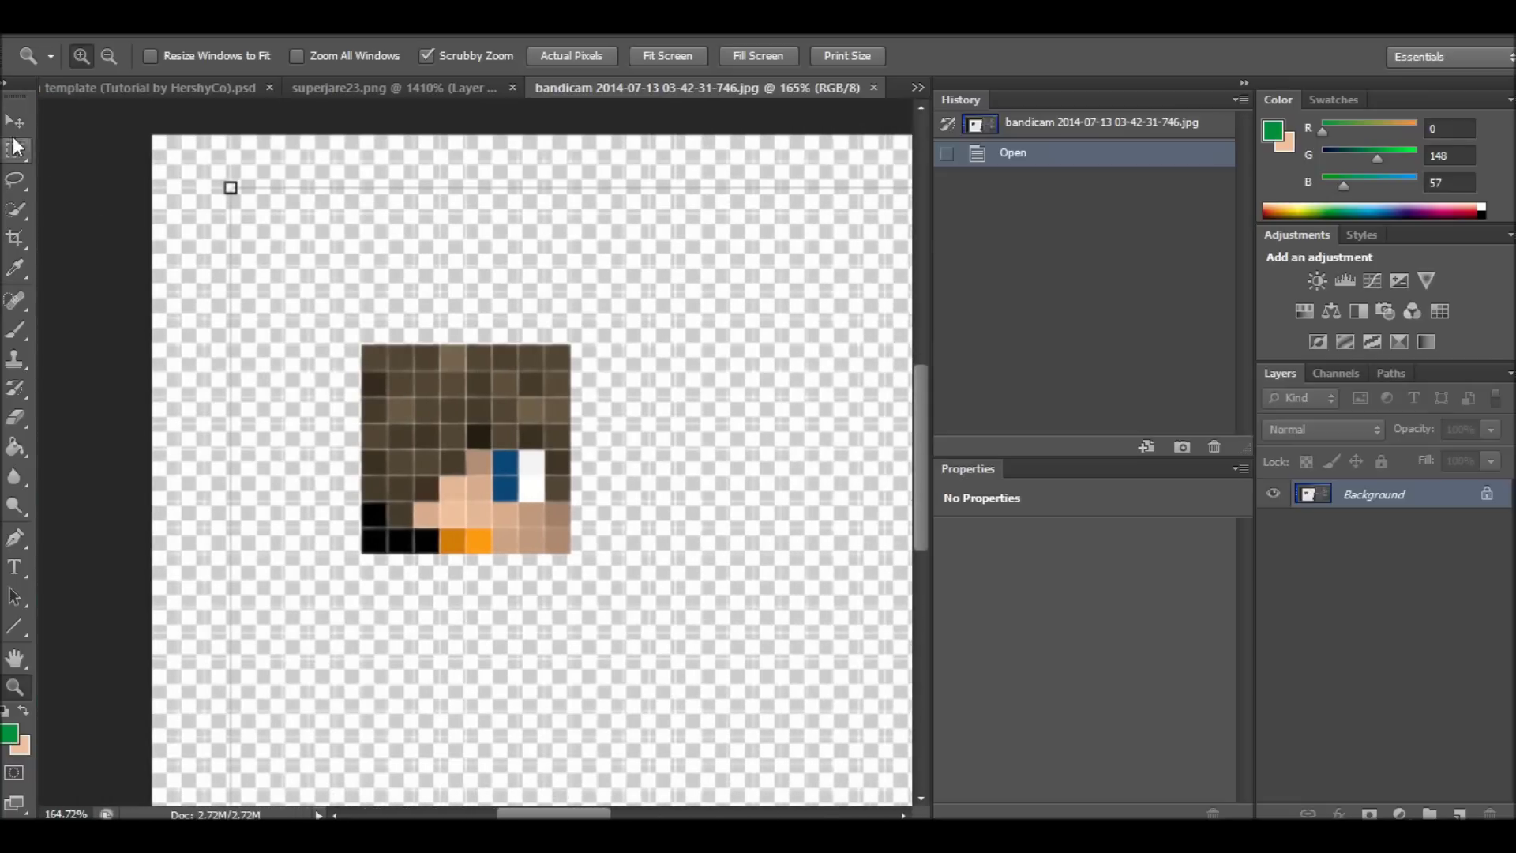
pyautogui.click(14, 150)
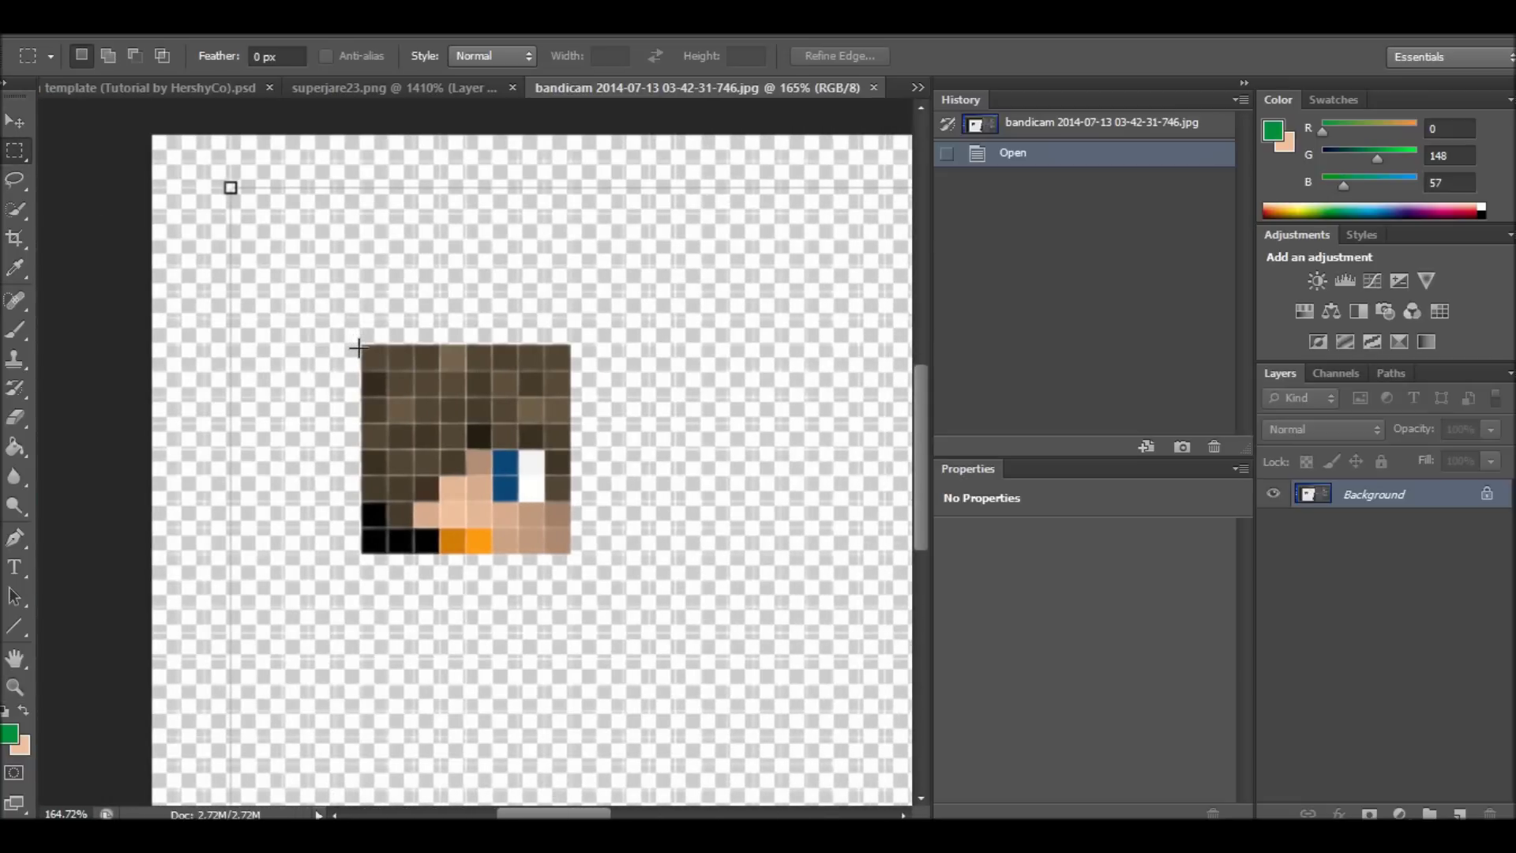
pyautogui.moveTo(360, 344); pyautogui.dragTo(271, 306)
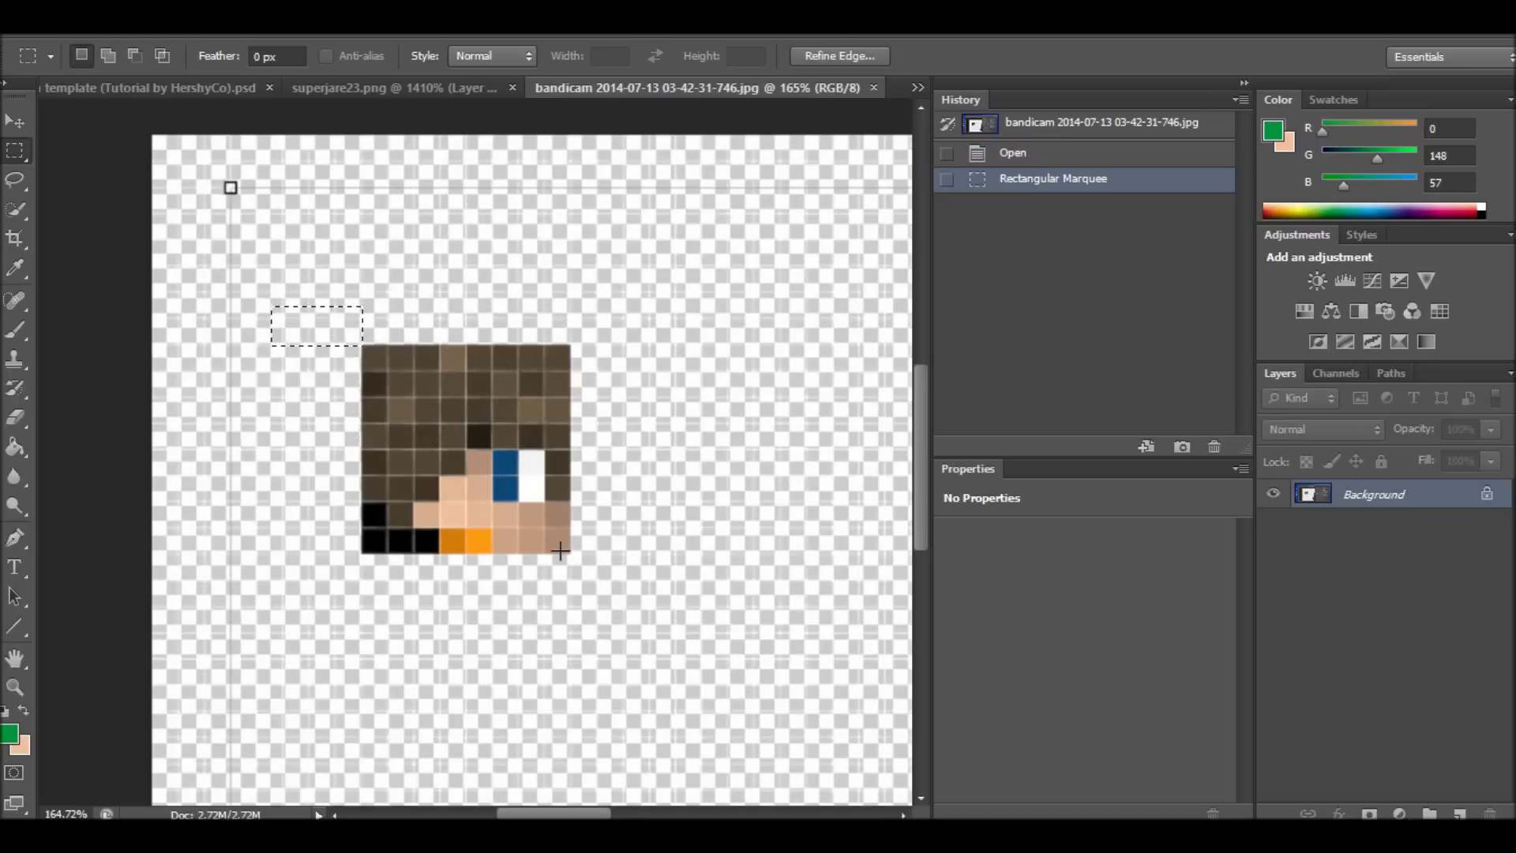
pyautogui.moveTo(569, 551); pyautogui.dragTo(362, 344)
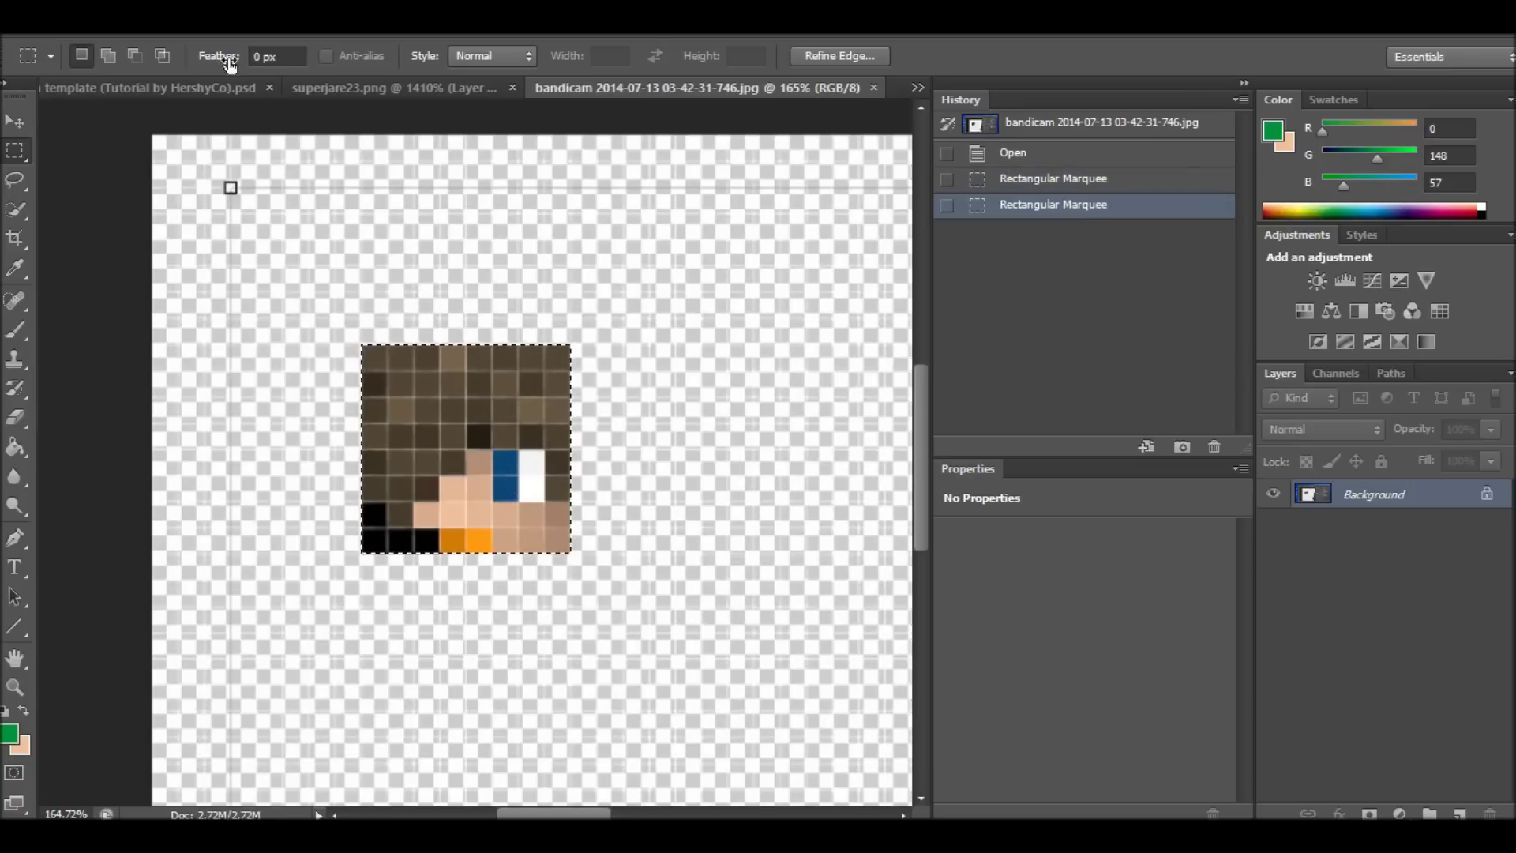
pyautogui.click(188, 88)
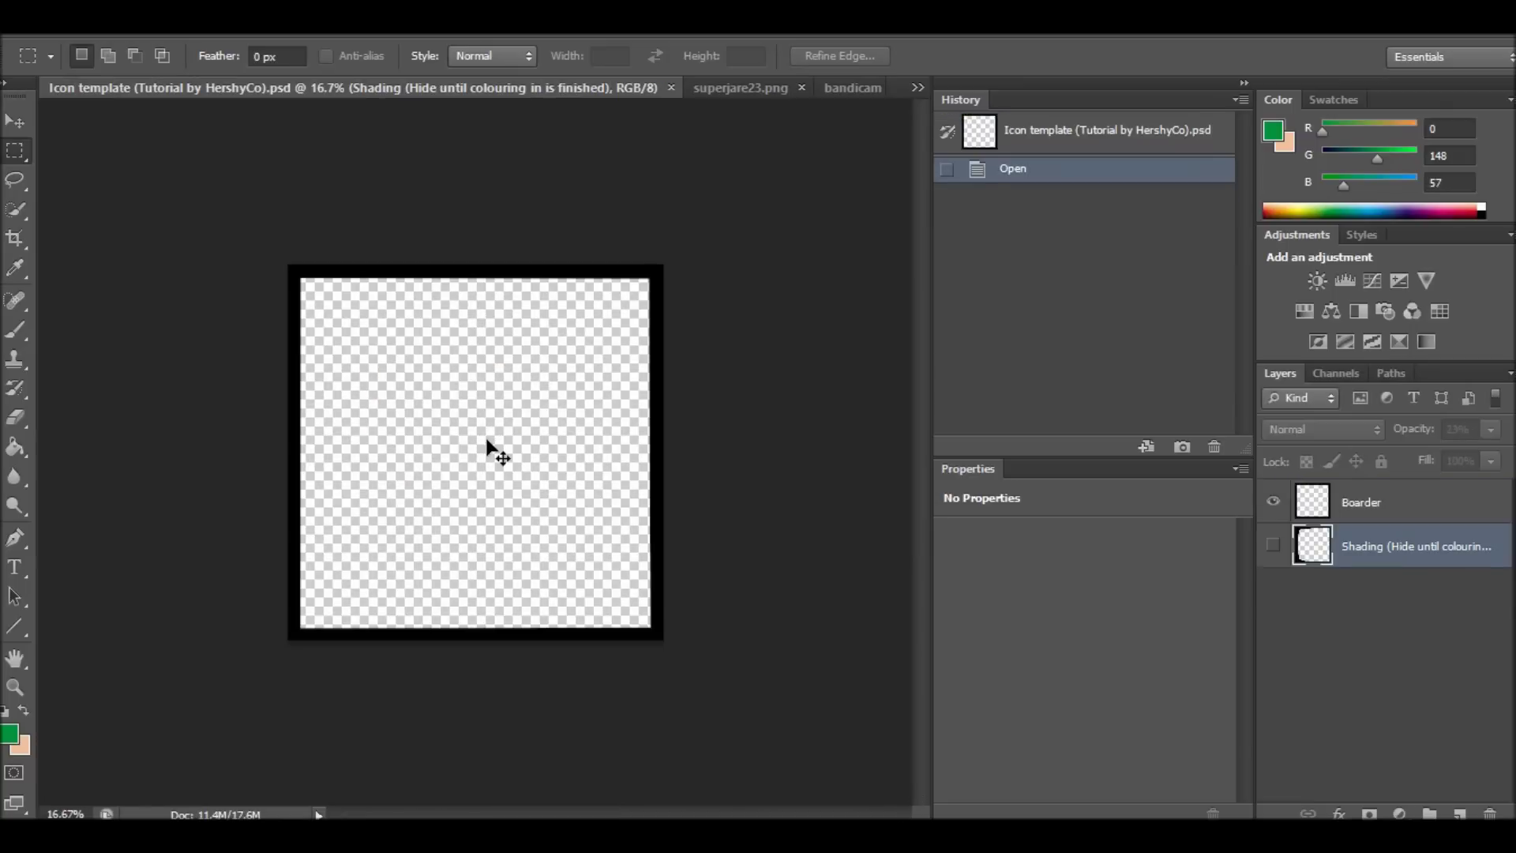
# Paste the head as Layer 1, Free Transform it to fill the bordered square, and apply.
pyautogui.hotkey('ctrl', 'v')
pyautogui.click(15, 121)
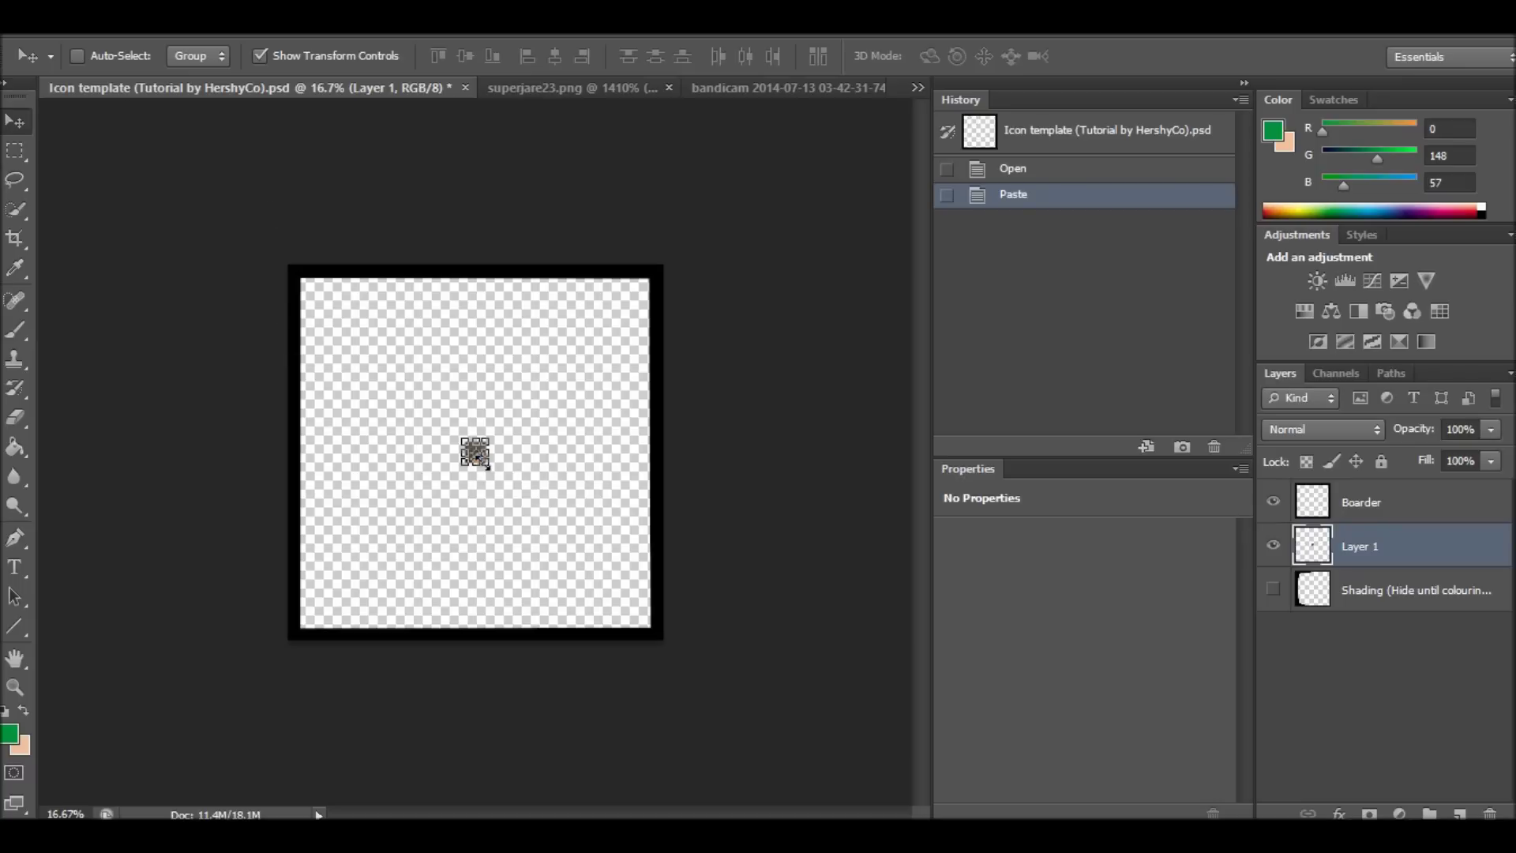
pyautogui.moveTo(490, 467); pyautogui.dragTo(663, 640)
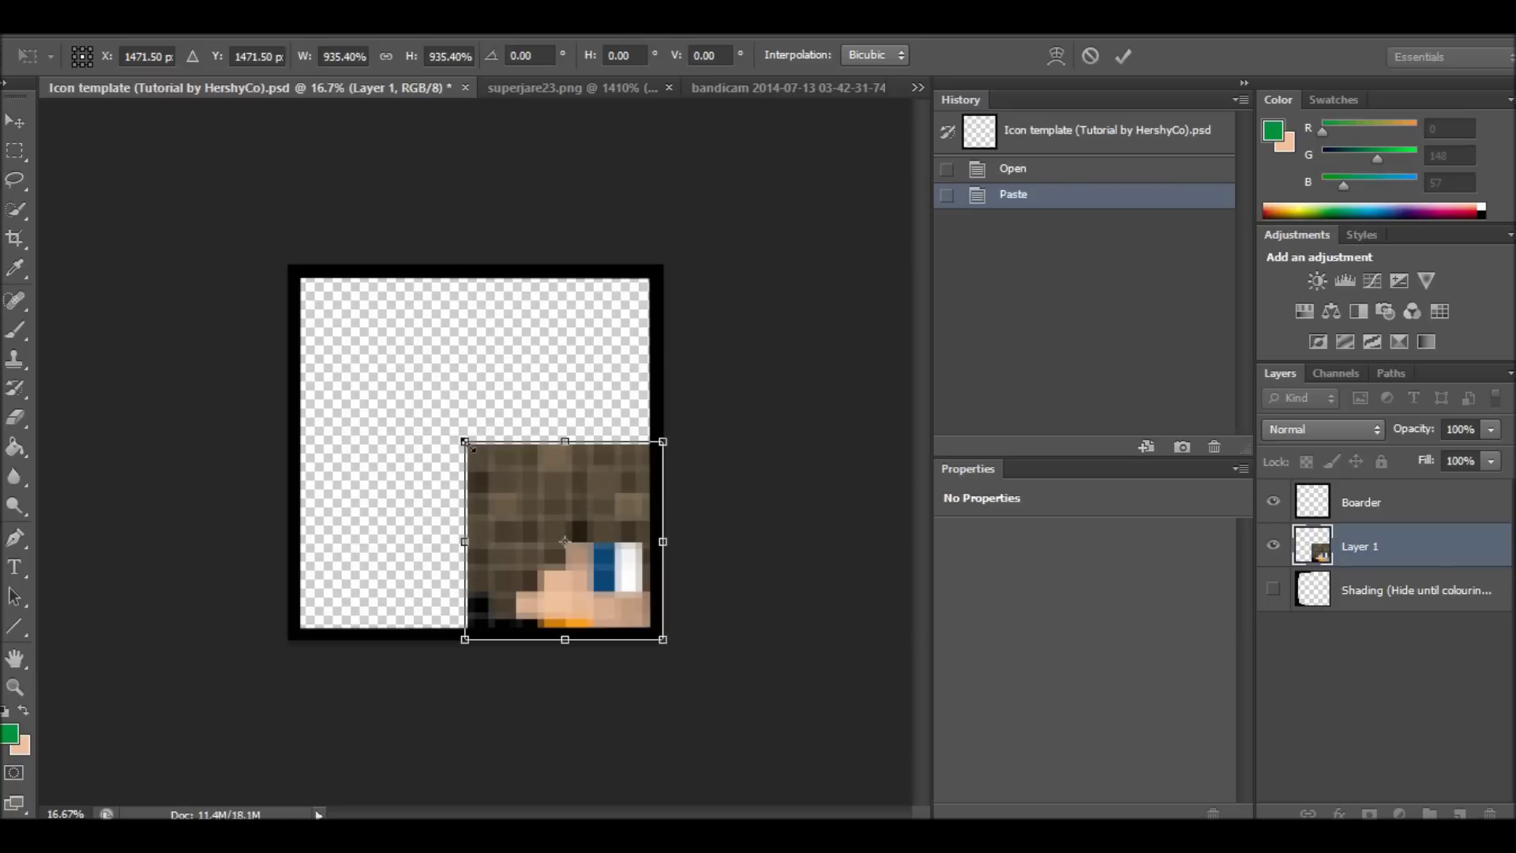
pyautogui.moveTo(467, 443); pyautogui.dragTo(292, 269)
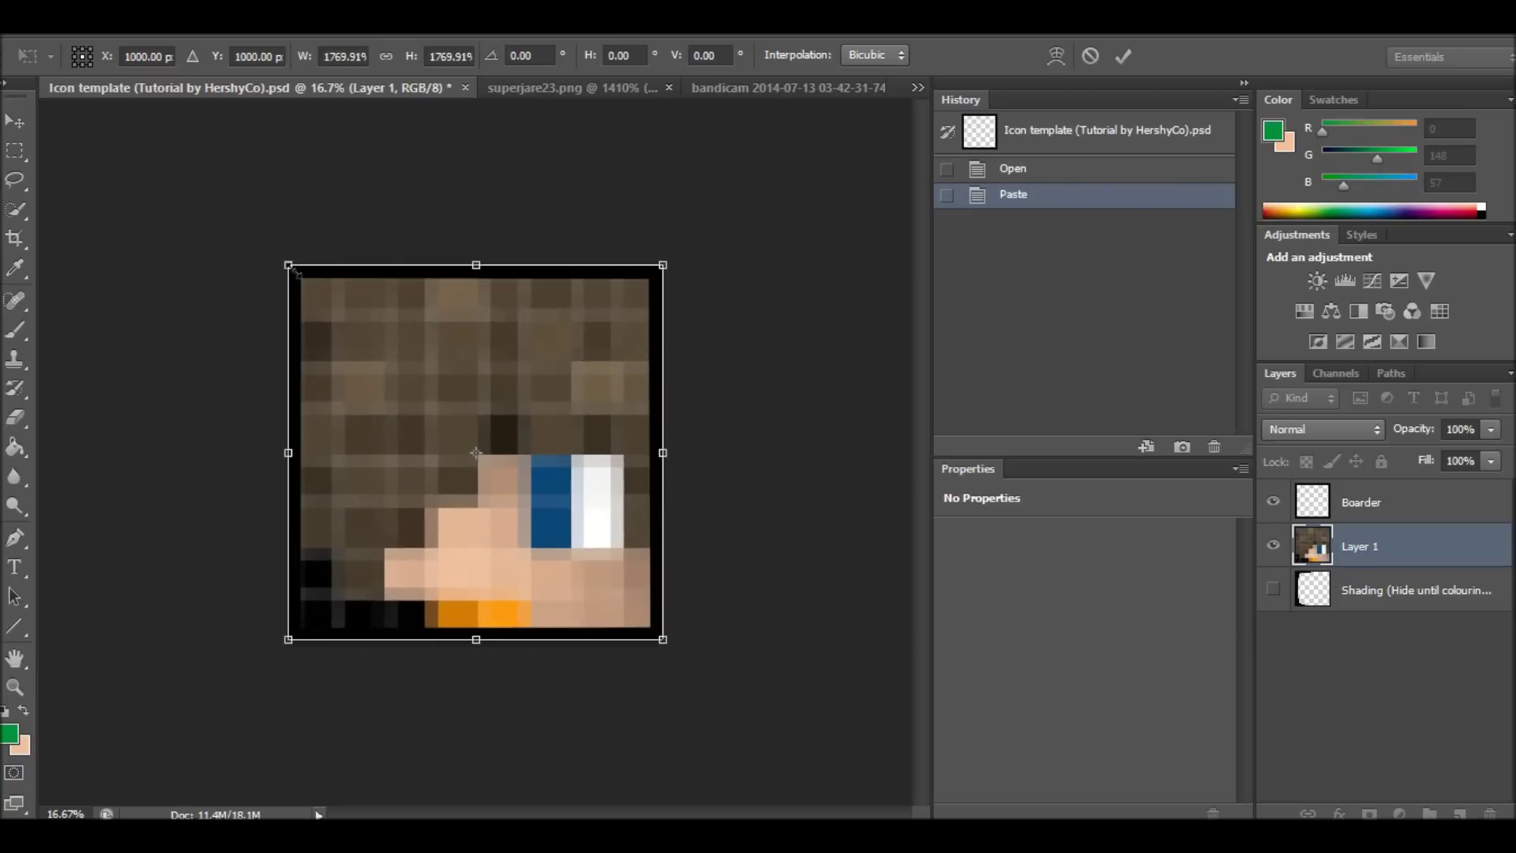
pyautogui.moveTo(127, 260); pyautogui.dragTo(126, 266)
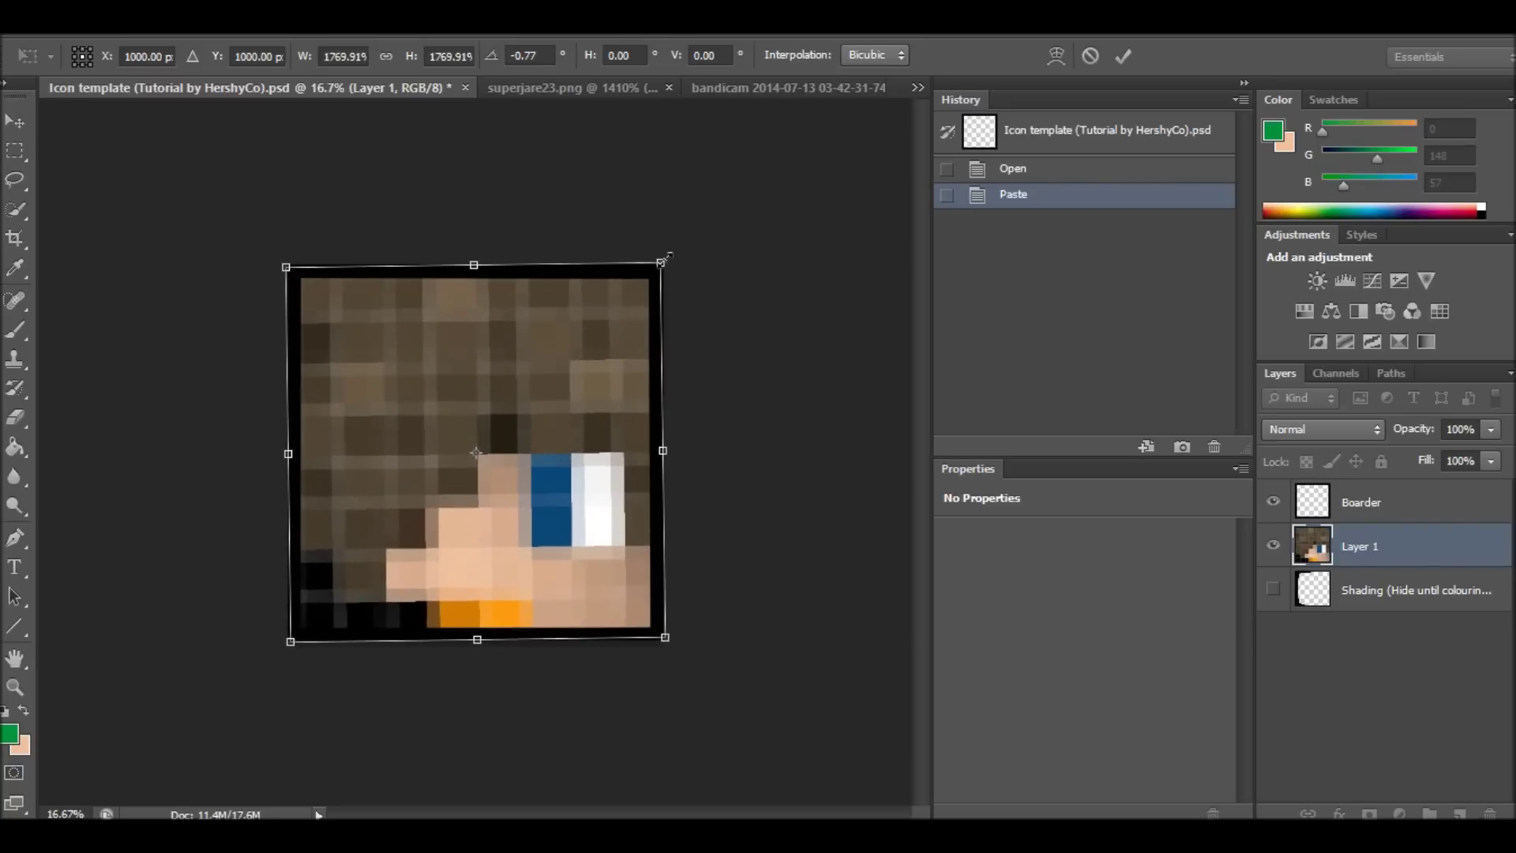
pyautogui.moveTo(668, 260); pyautogui.dragTo(666, 267)
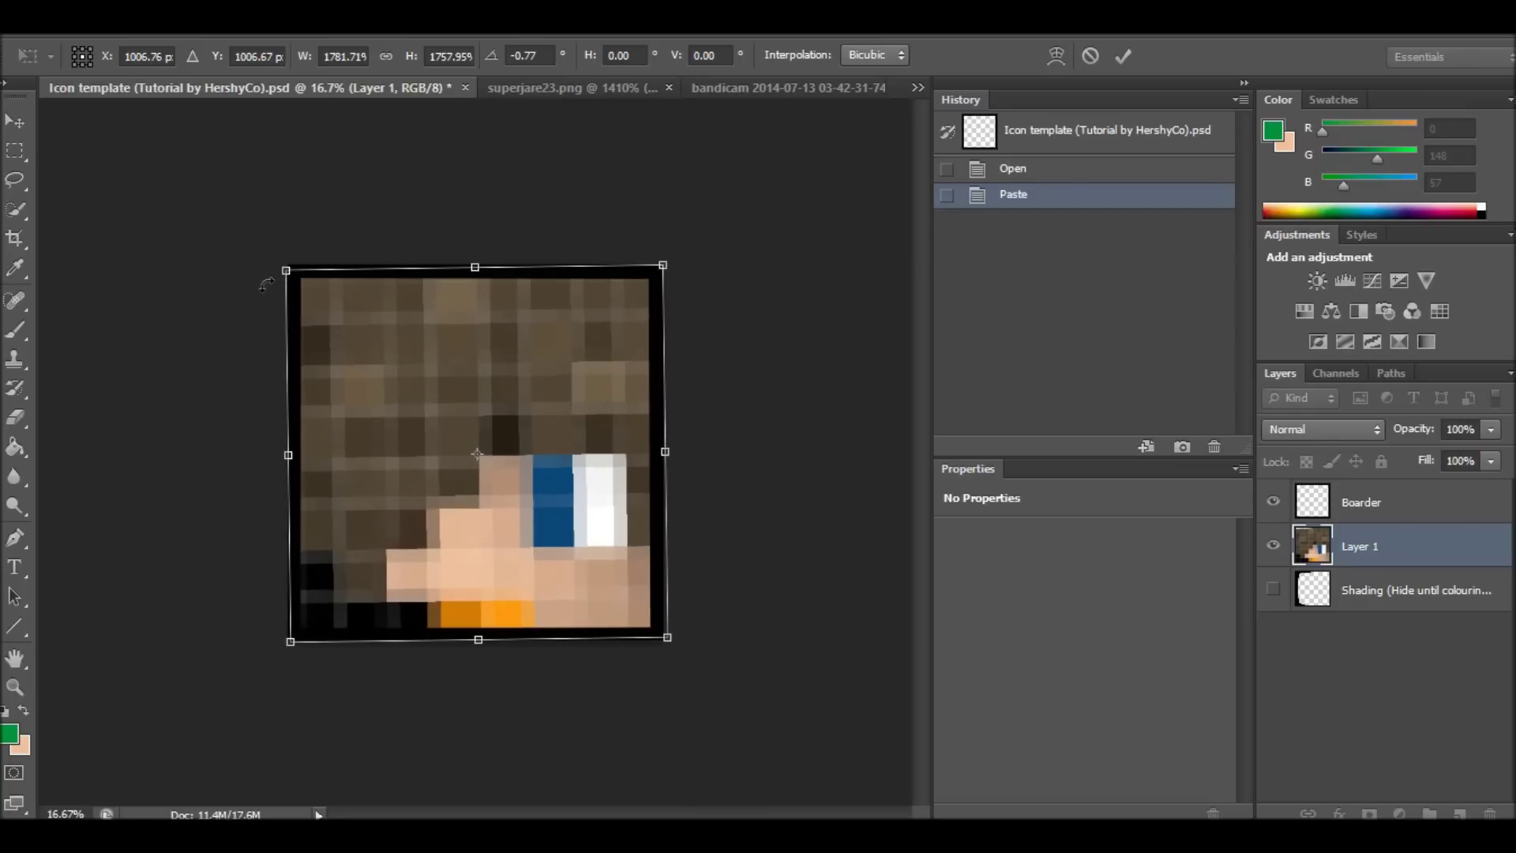
pyautogui.moveTo(266, 283); pyautogui.dragTo(266, 283)
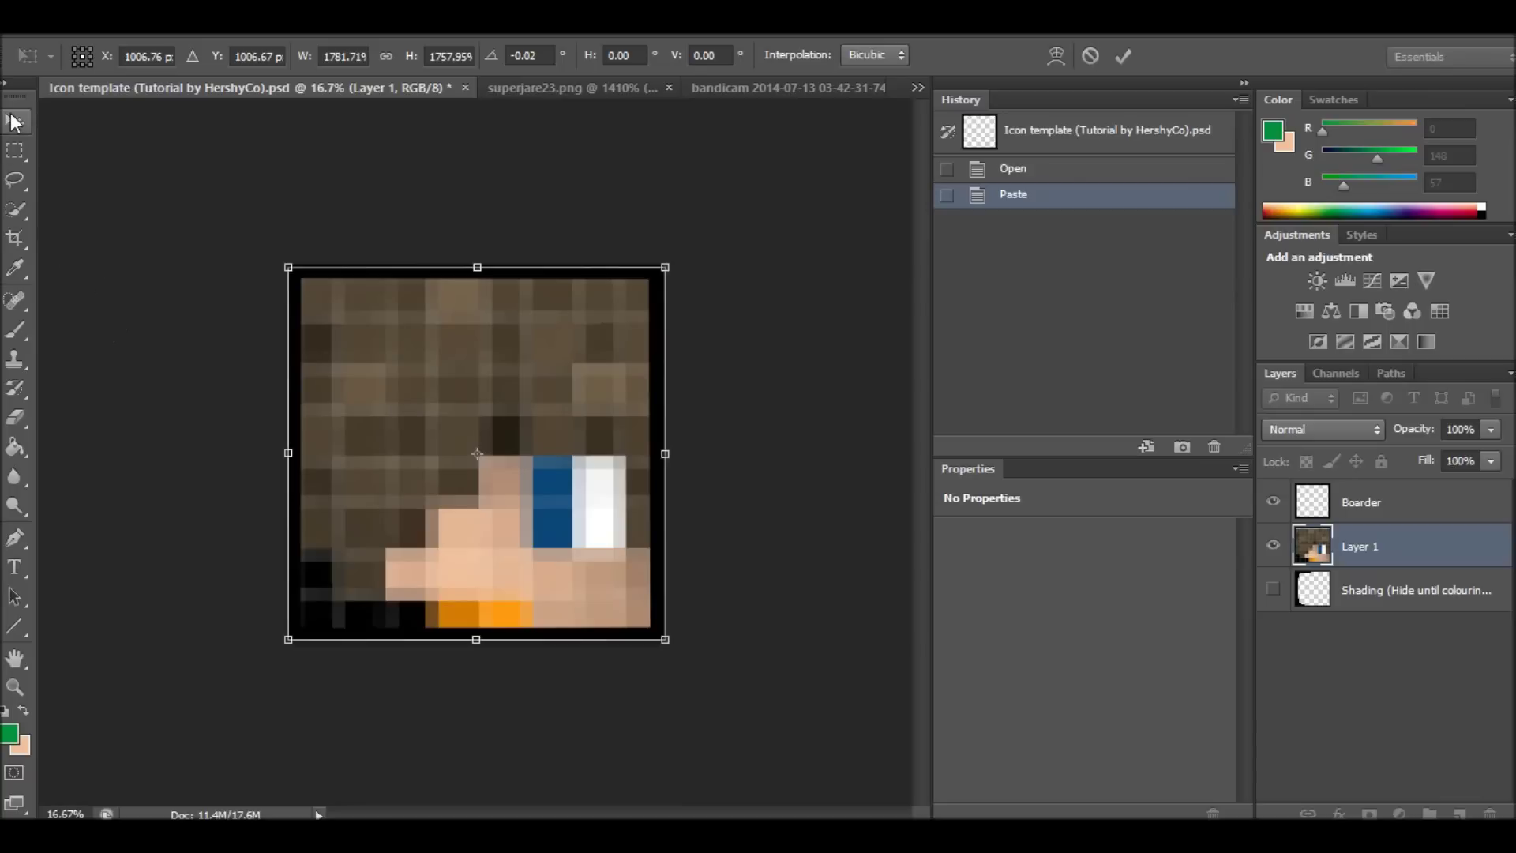
pyautogui.click(15, 121)
pyautogui.click(628, 342)
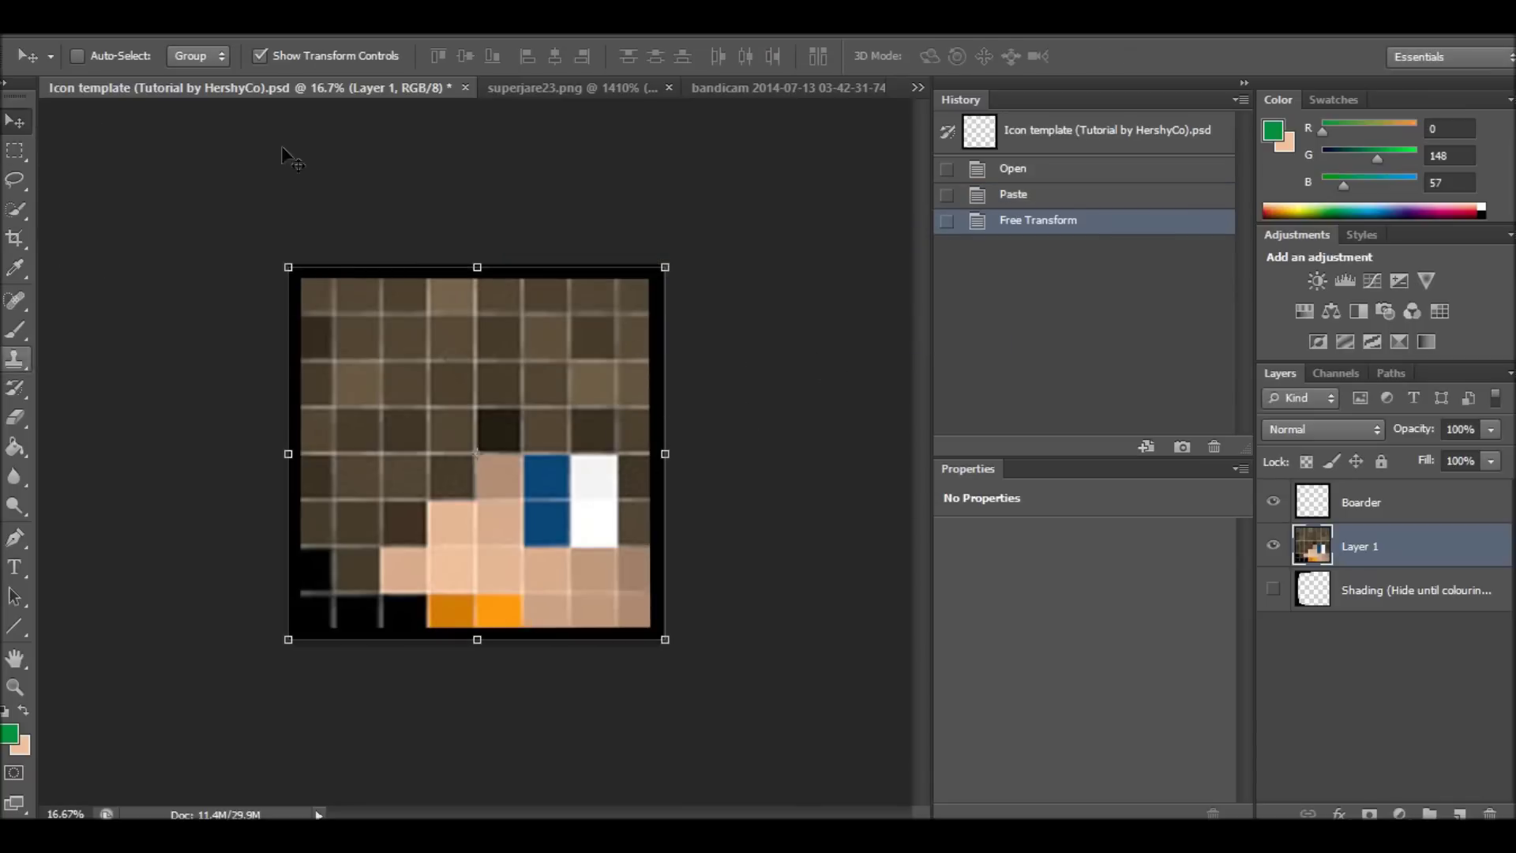
pyautogui.click(676, 88)
# Close superjare23.png without saving and close the bandicam capture document.
pyautogui.click(600, 87)
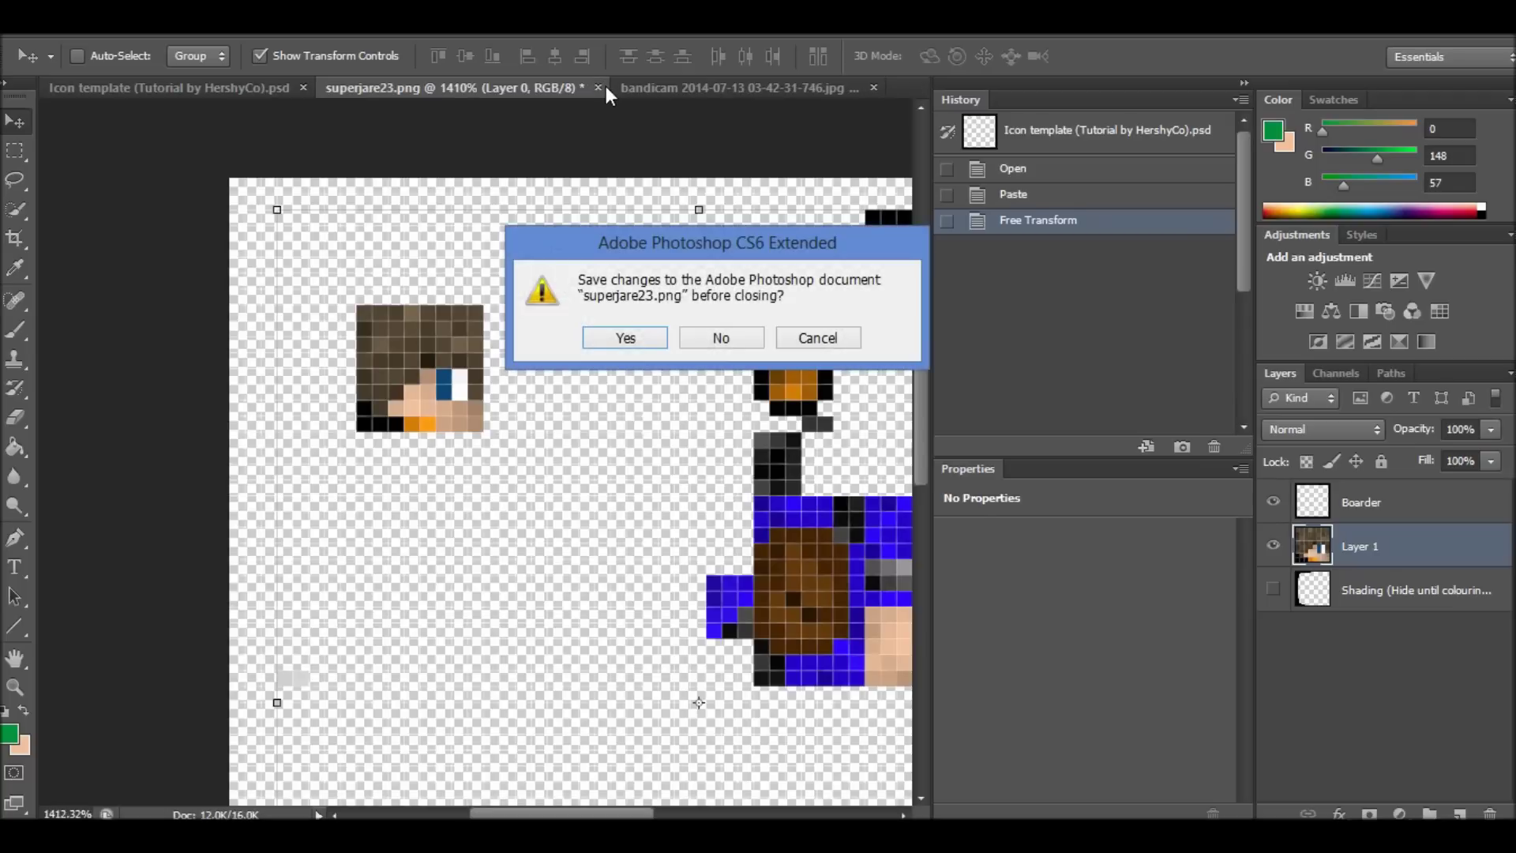
pyautogui.click(715, 338)
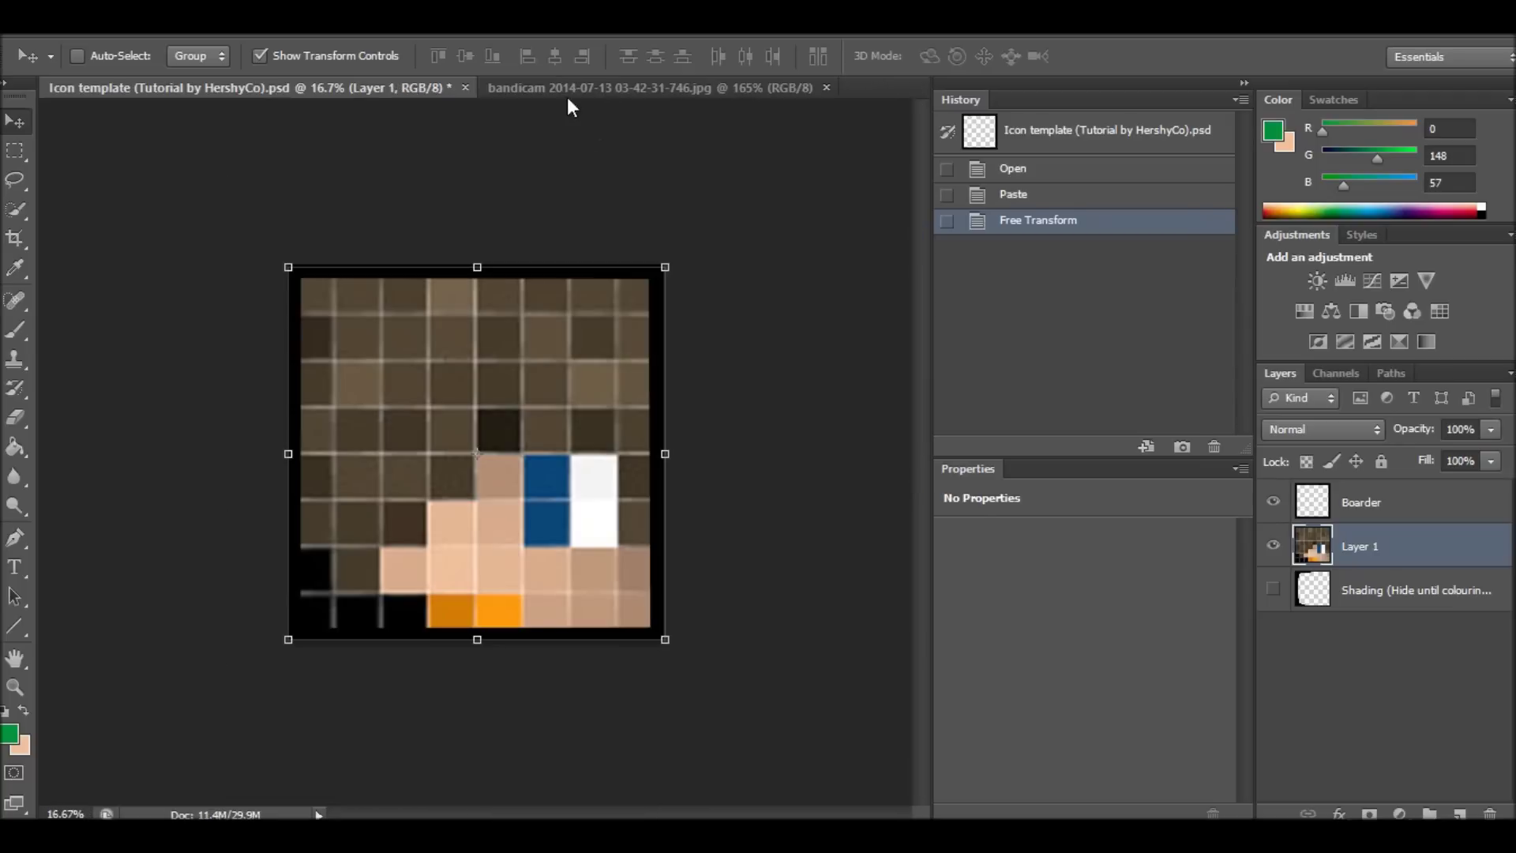
pyautogui.click(777, 100)
pyautogui.click(826, 87)
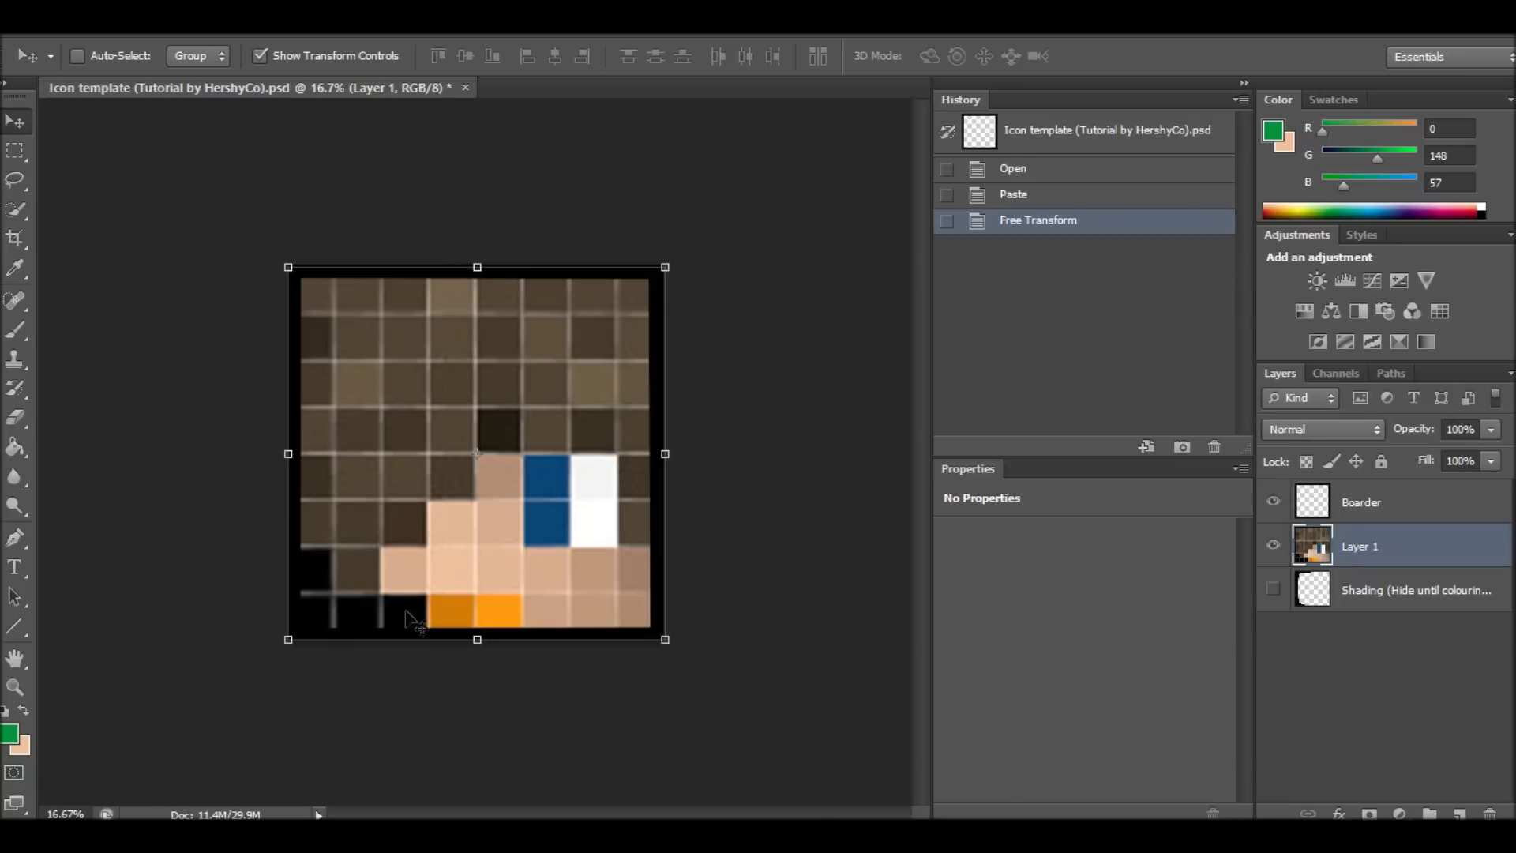
# Select the Line Tool from the shape tools, then draw and delete a green test line.
pyautogui.click(19, 625)
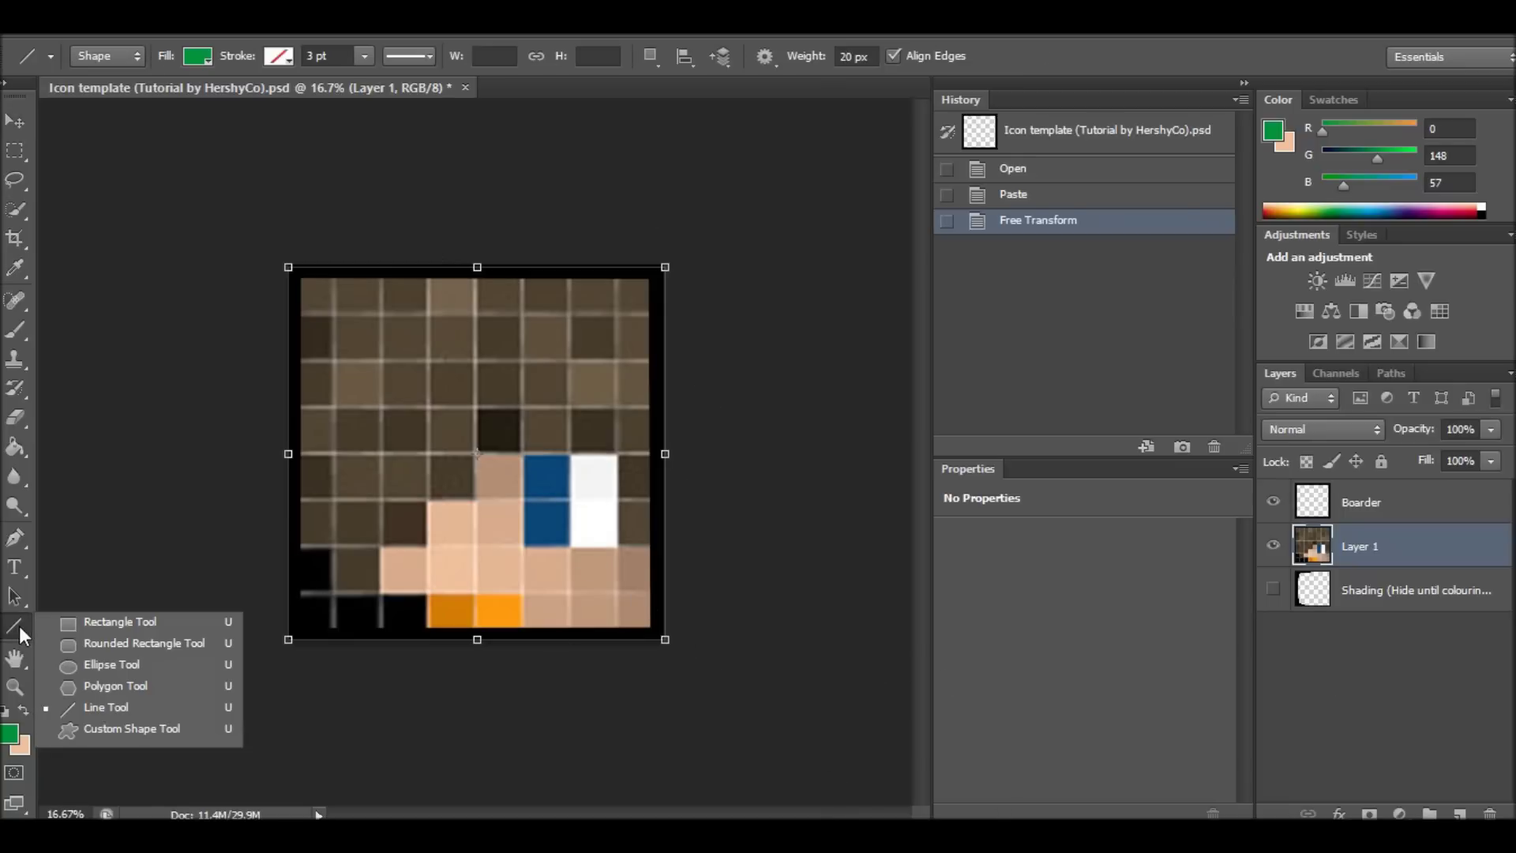
pyautogui.click(106, 629)
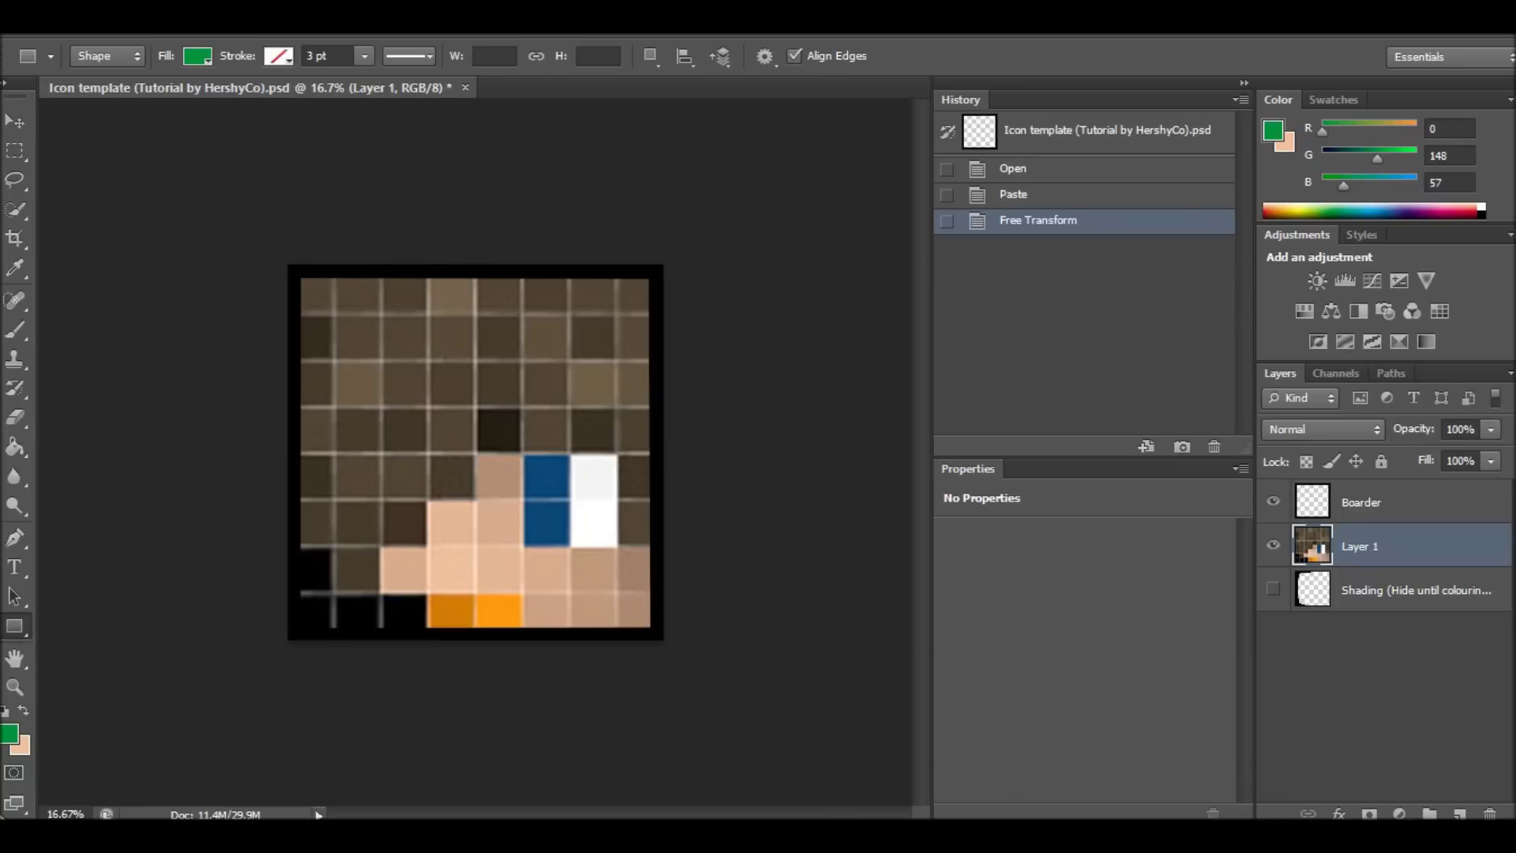
pyautogui.click(9, 629)
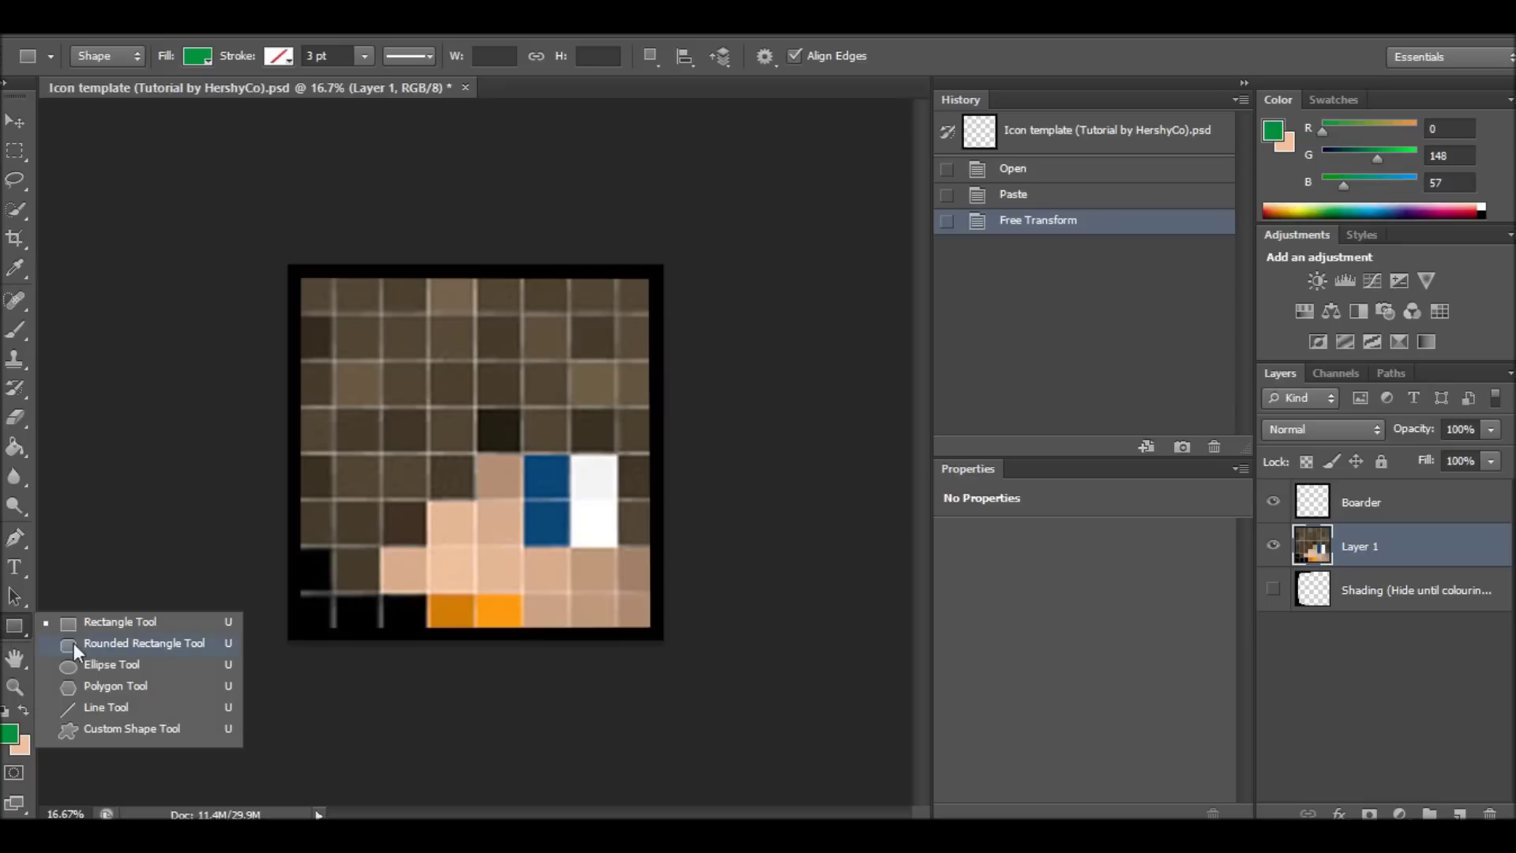
pyautogui.click(112, 706)
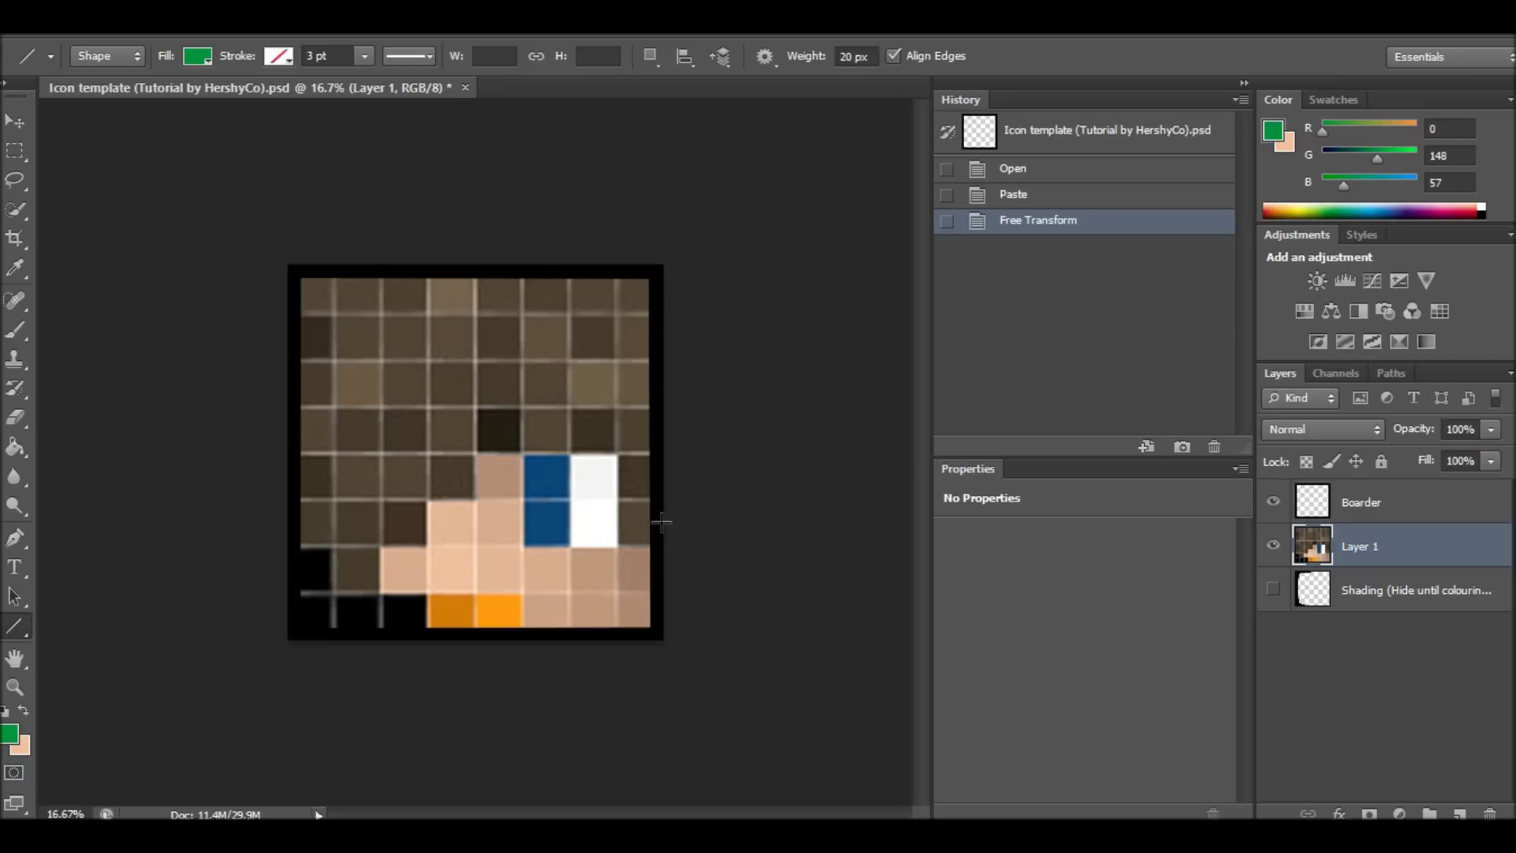
pyautogui.moveTo(663, 521); pyautogui.dragTo(637, 558)
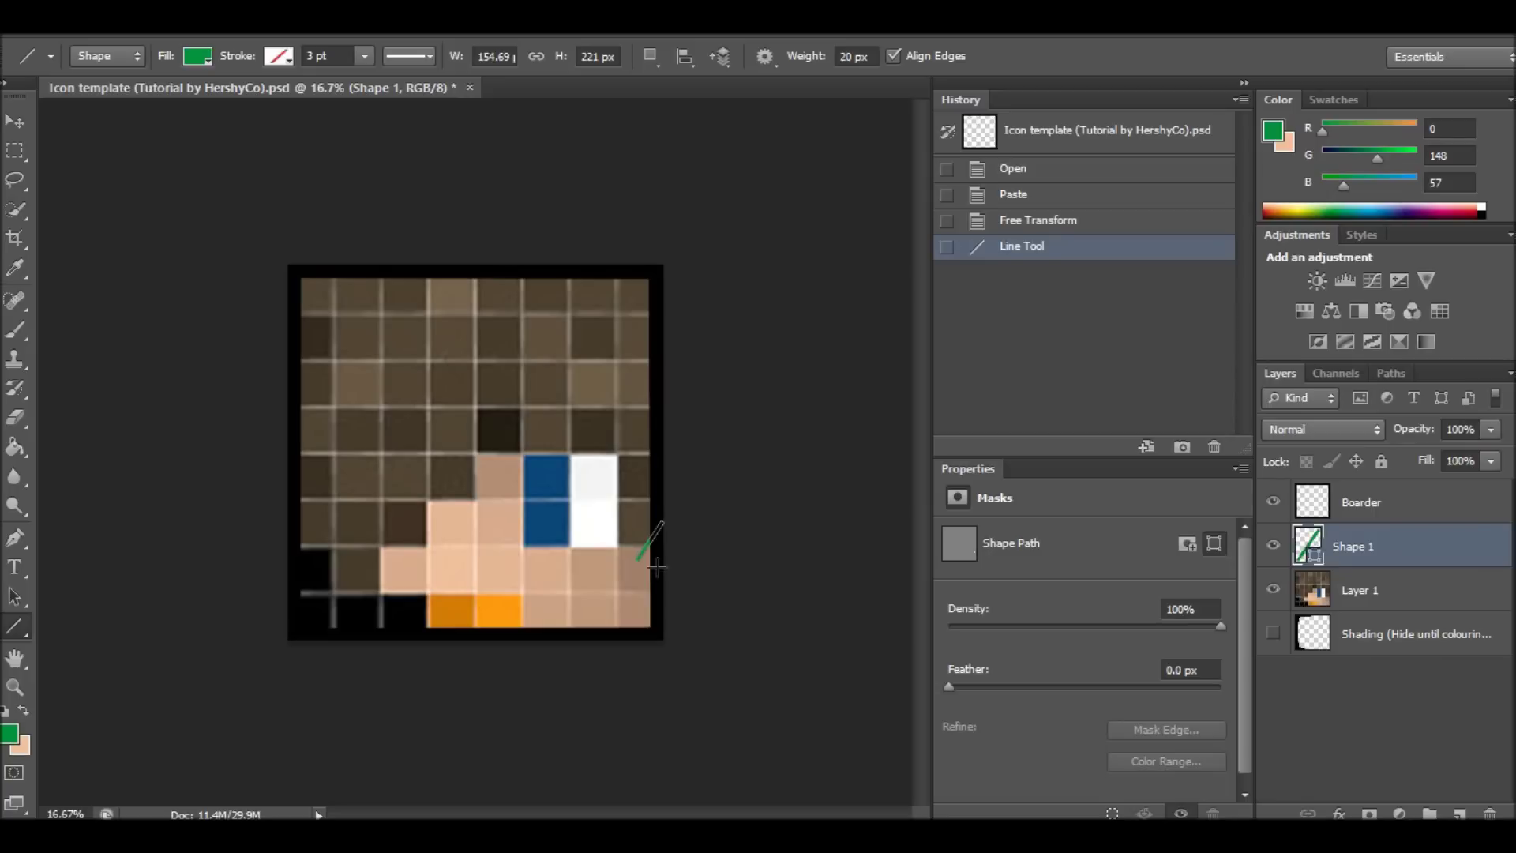
pyautogui.press('Delete')
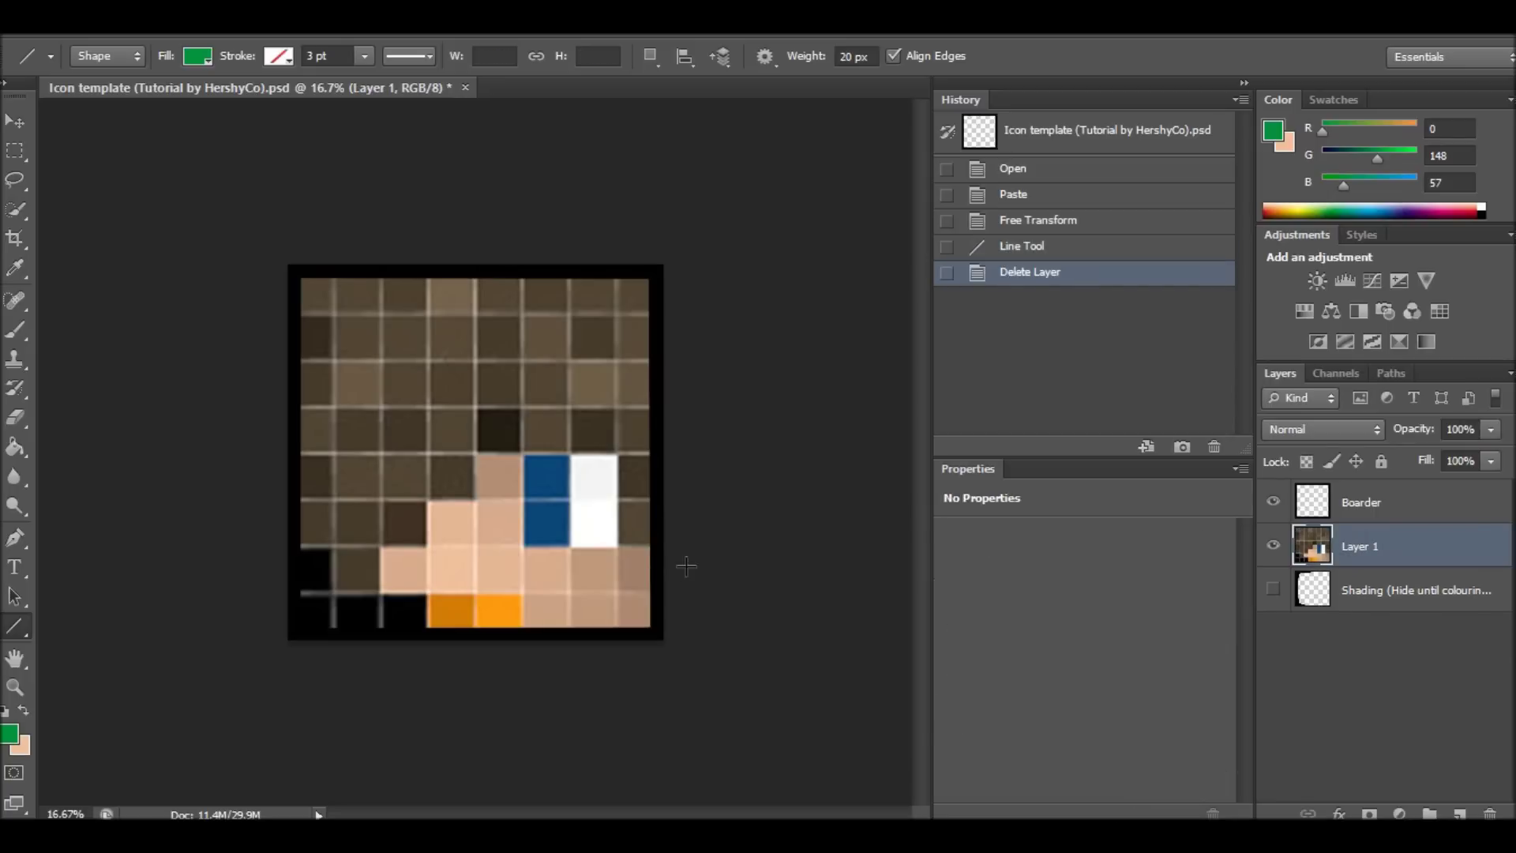
# Set both foreground and background colours to black (000000) in the Color Picker.
pyautogui.click(1273, 130)
pyautogui.moveTo(742, 348); pyautogui.dragTo(461, 492)
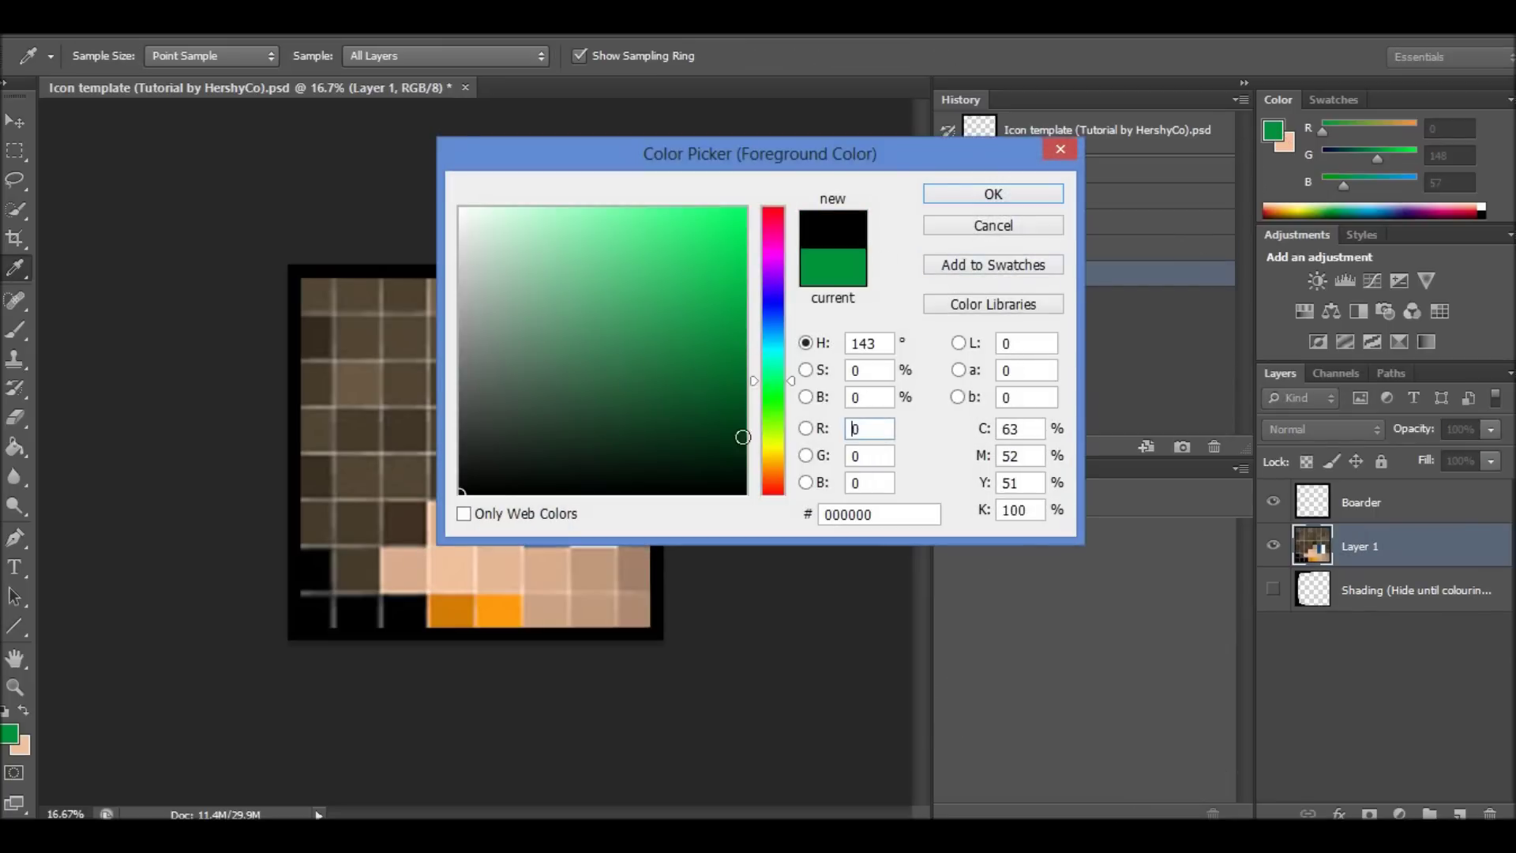
pyautogui.click(969, 189)
pyautogui.click(1288, 142)
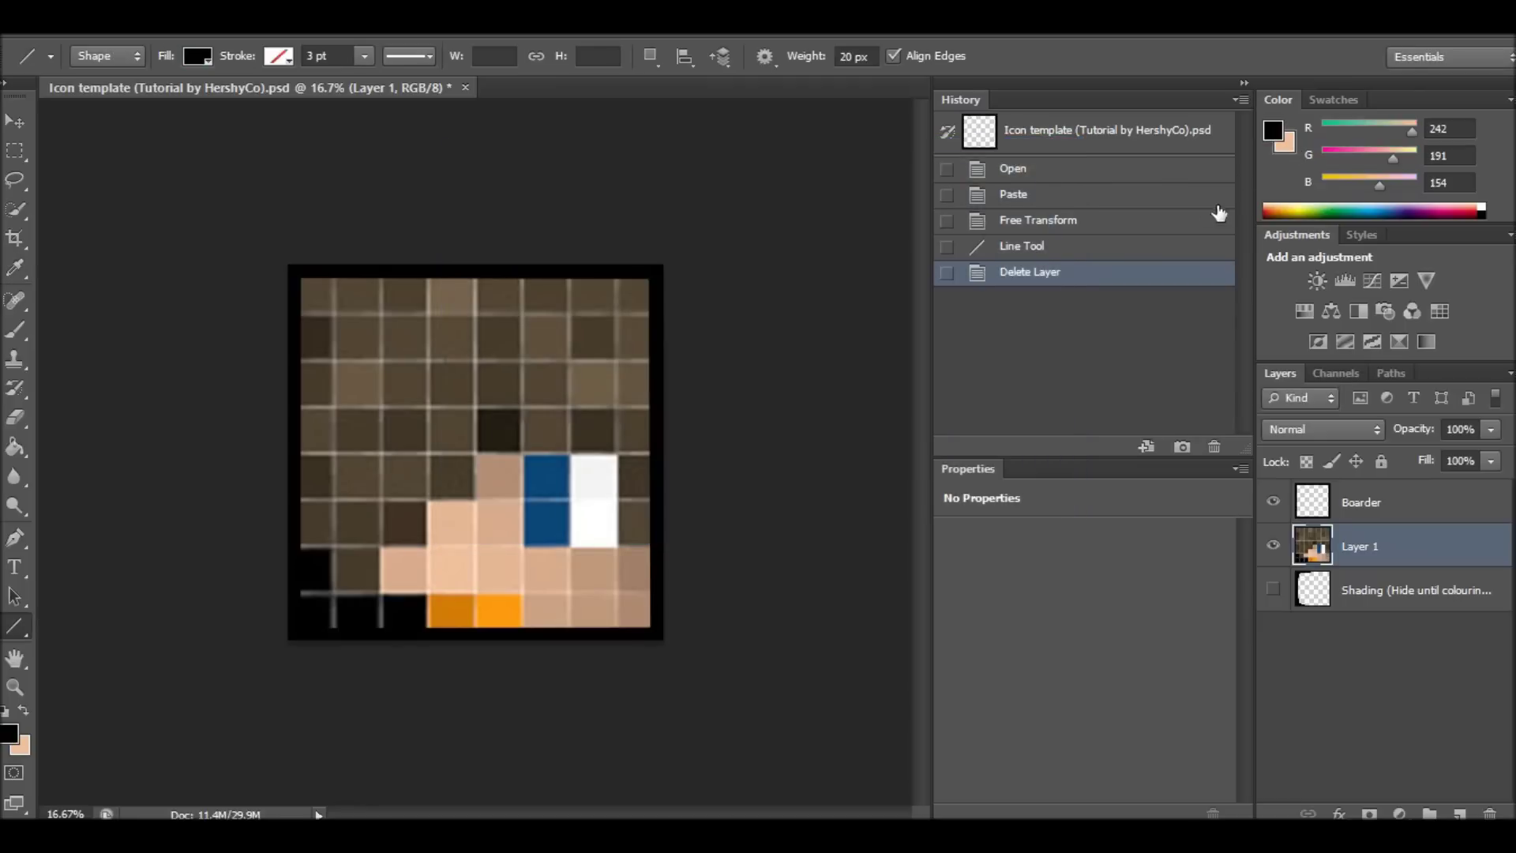
pyautogui.click(1285, 140)
pyautogui.moveTo(552, 371); pyautogui.dragTo(461, 491)
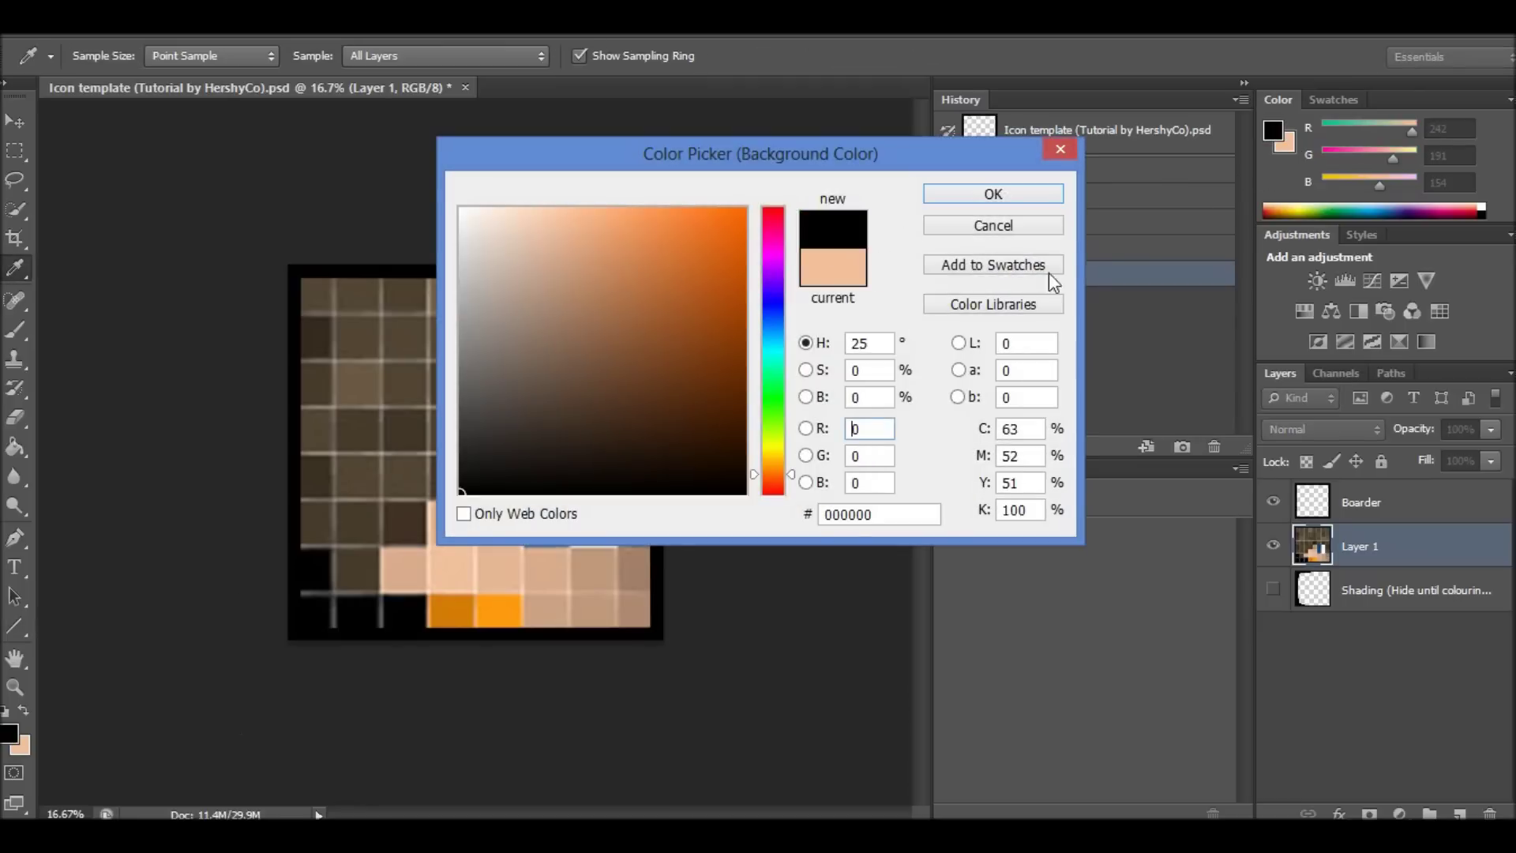
pyautogui.click(979, 199)
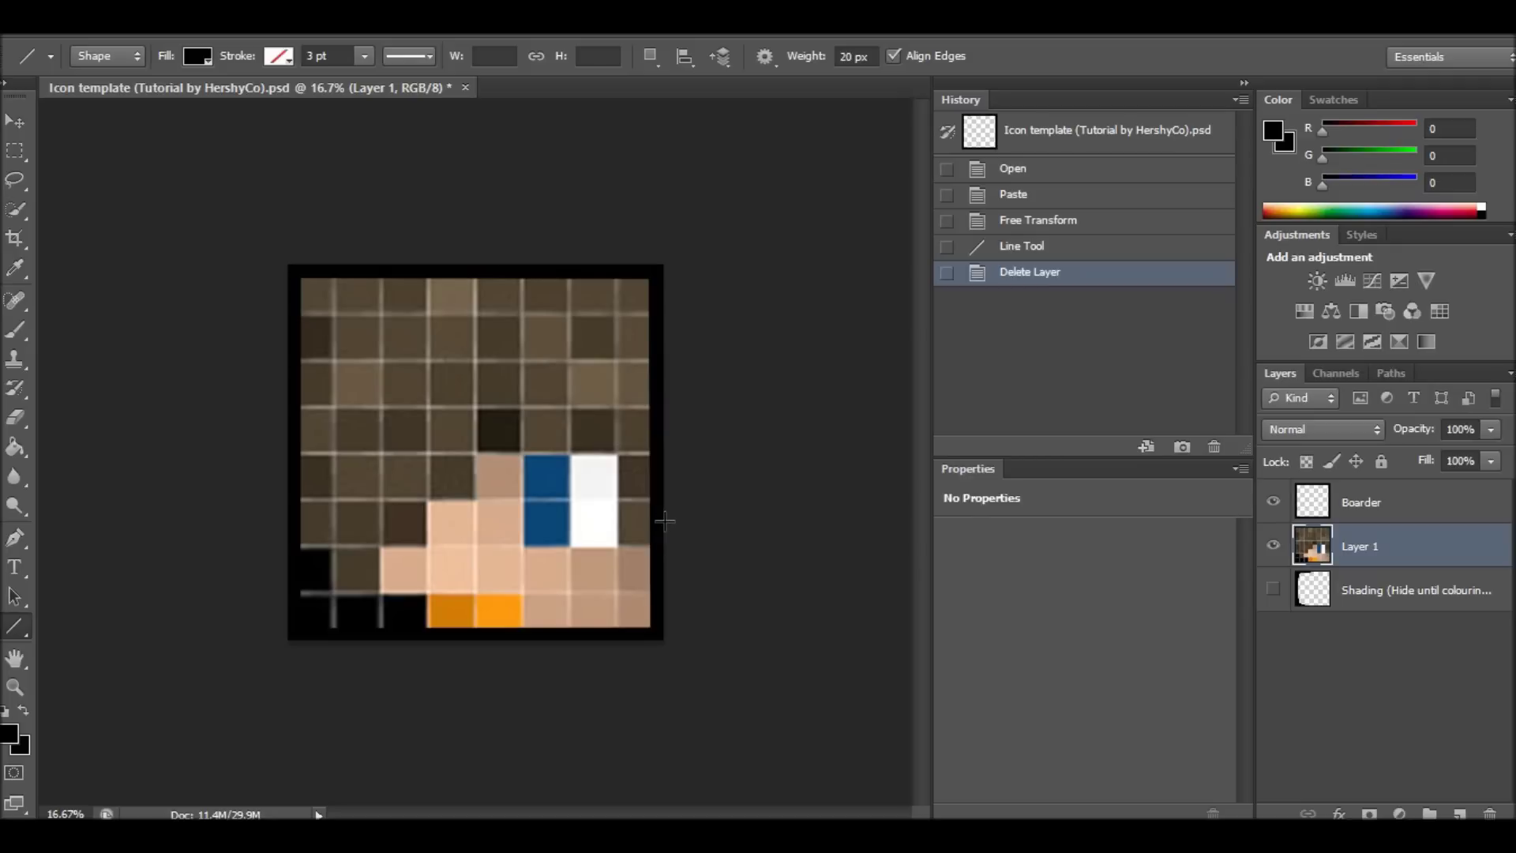
# Draw black zigzag line segments along the right part of the hairline, deleting misplaced ones.
pyautogui.moveTo(665, 520); pyautogui.dragTo(615, 474)
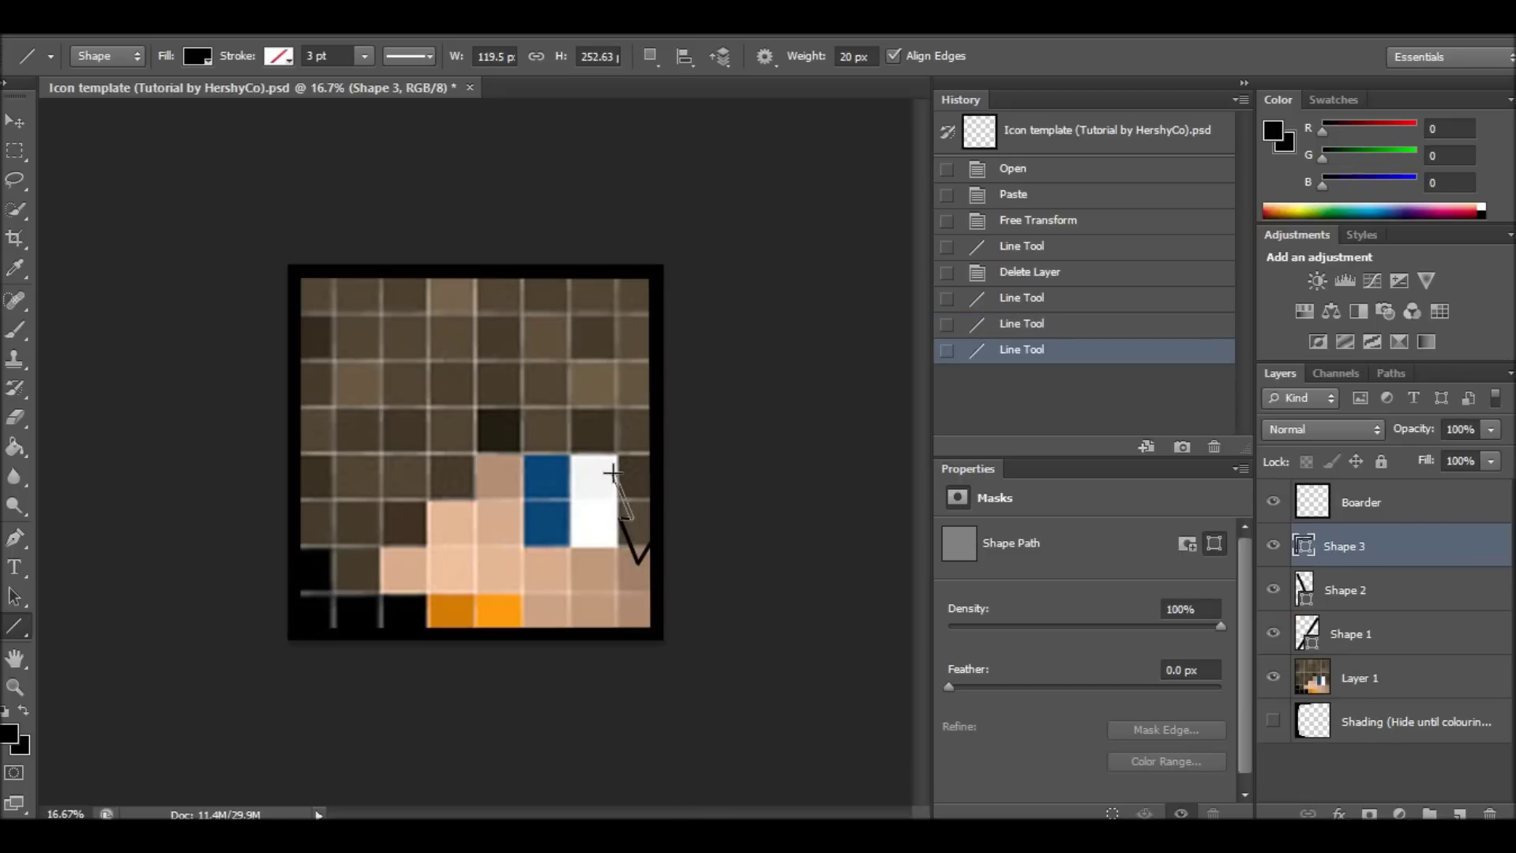
pyautogui.press('Delete')
pyautogui.press('Delete')
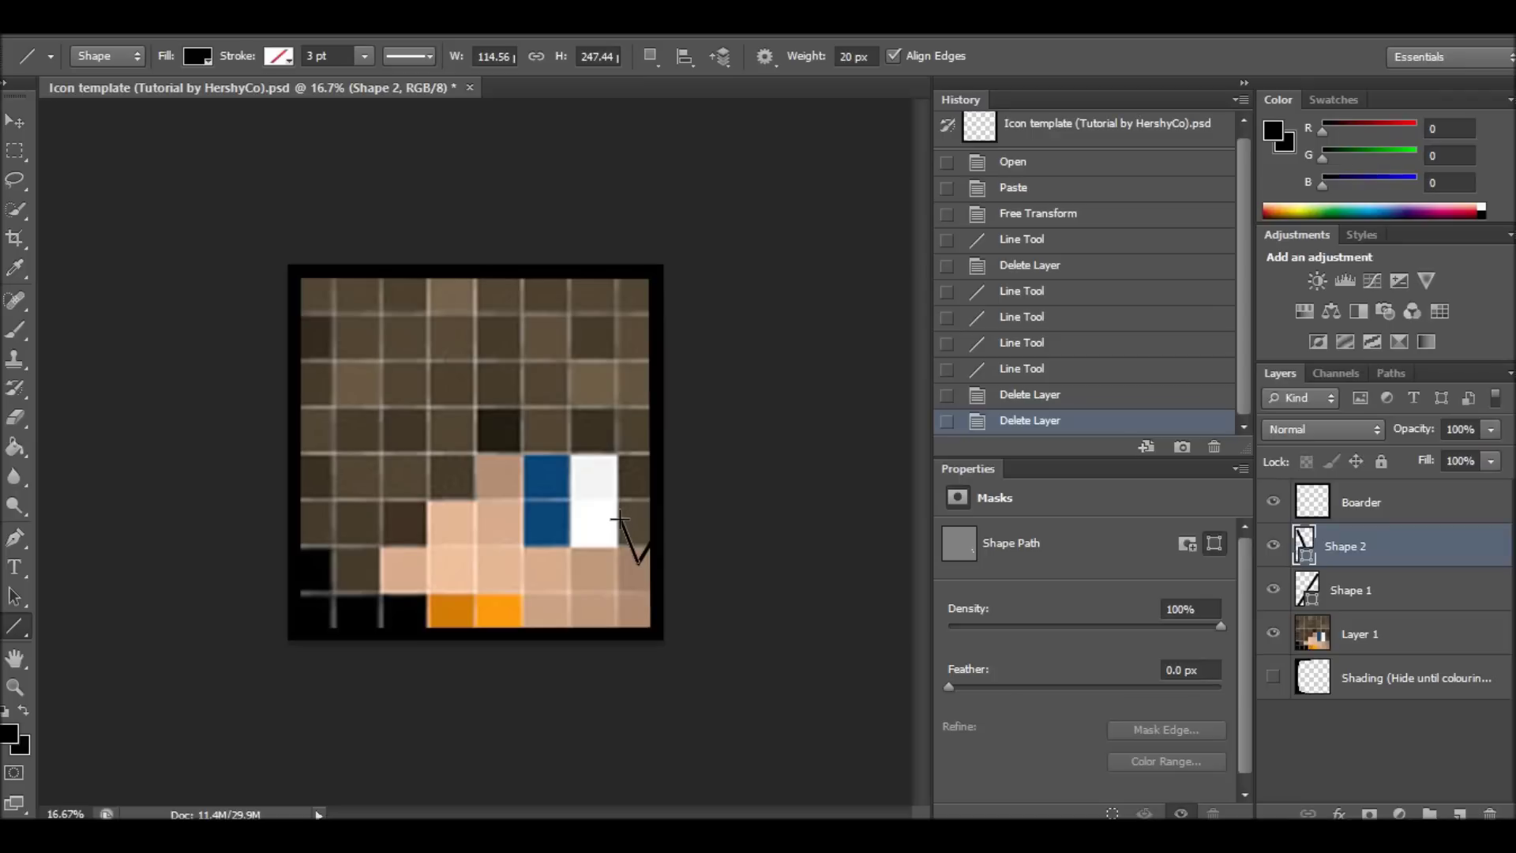
pyautogui.moveTo(621, 517)
pyautogui.mouseDown()
pyautogui.moveTo(607, 452)
pyautogui.moveTo(582, 467)
pyautogui.moveTo(561, 450)
pyautogui.moveTo(517, 463)
pyautogui.moveTo(493, 445)
pyautogui.mouseUp()
pyautogui.moveTo(493, 445); pyautogui.dragTo(460, 497)
pyautogui.moveTo(459, 497)
pyautogui.mouseDown()
pyautogui.moveTo(440, 502)
pyautogui.moveTo(459, 546)
pyautogui.moveTo(425, 545)
pyautogui.moveTo(353, 592)
pyautogui.moveTo(334, 570)
pyautogui.moveTo(342, 581)
pyautogui.mouseUp()
pyautogui.press('Delete')
pyautogui.press('Delete')
pyautogui.press('Delete')
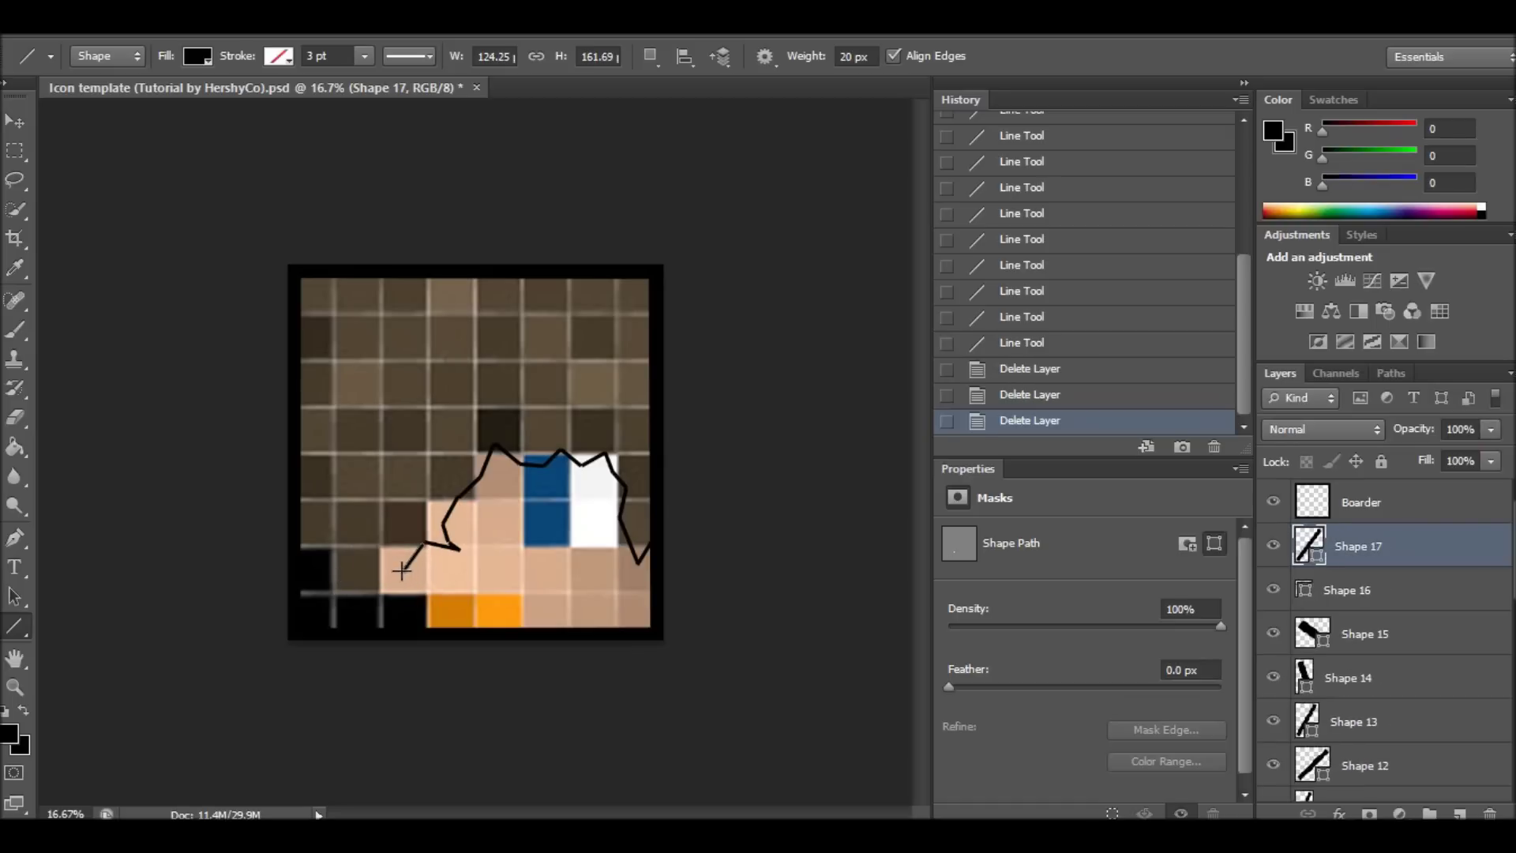
# Finish the zigzag hairline toward the left edge, then select all the Shape layers.
pyautogui.moveTo(402, 569); pyautogui.dragTo(384, 559)
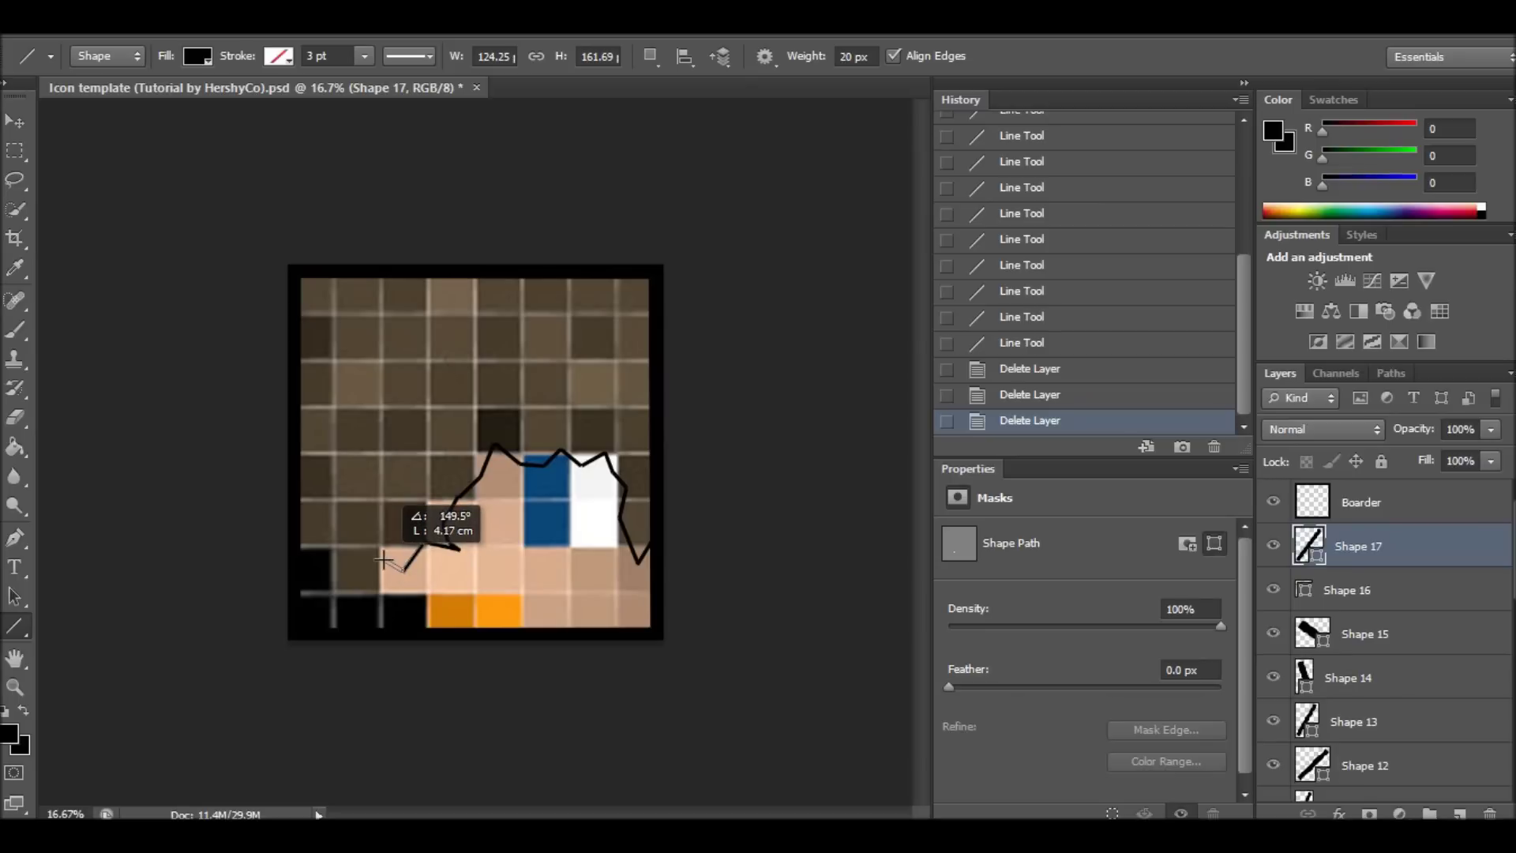
pyautogui.moveTo(384, 560); pyautogui.dragTo(328, 566)
pyautogui.press('Delete')
pyautogui.moveTo(330, 565); pyautogui.dragTo(287, 530)
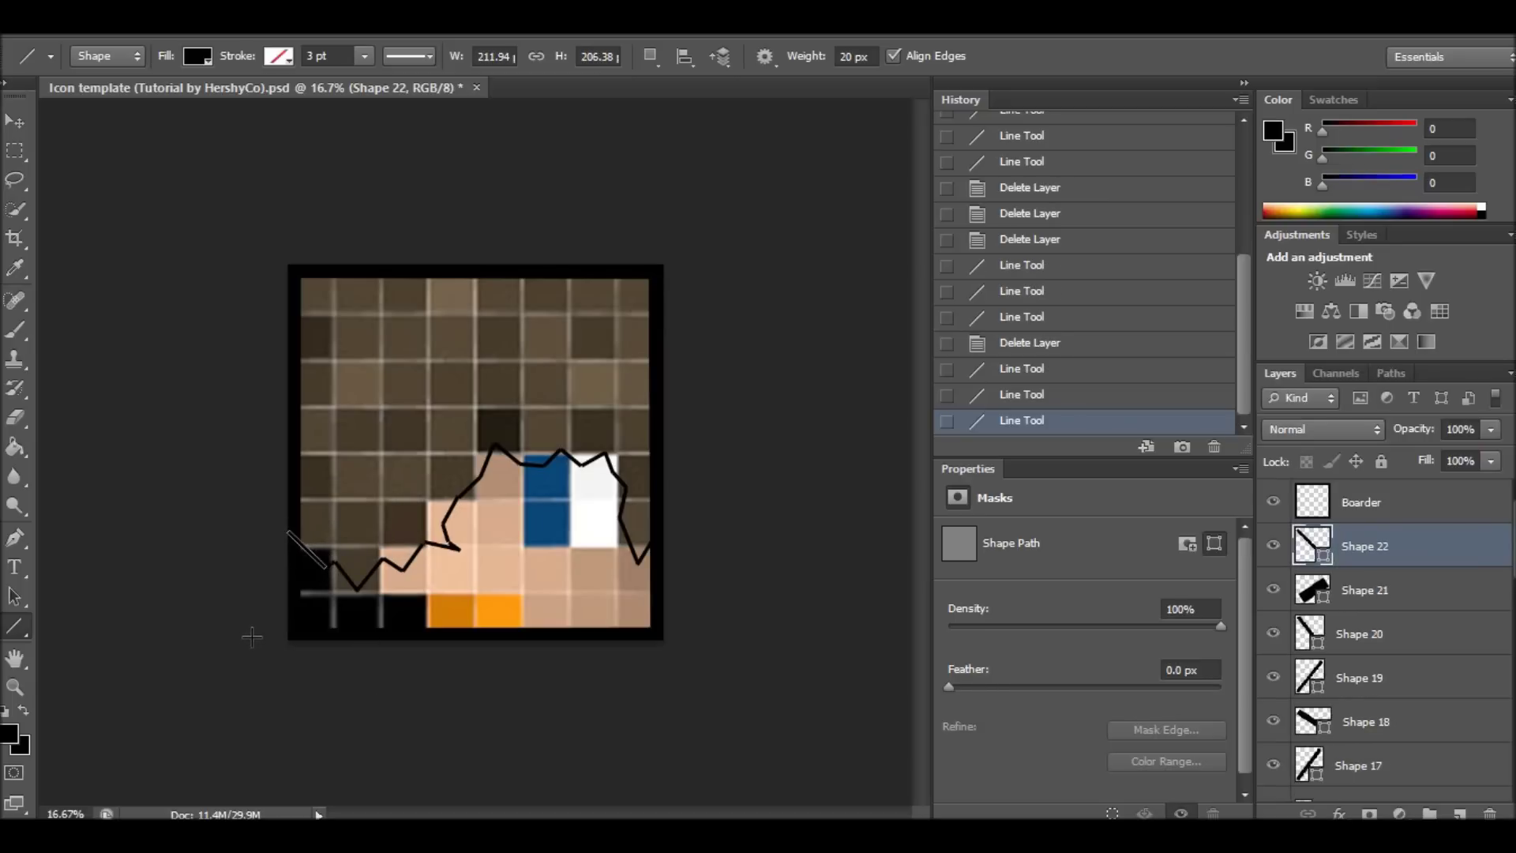
pyautogui.press('Delete')
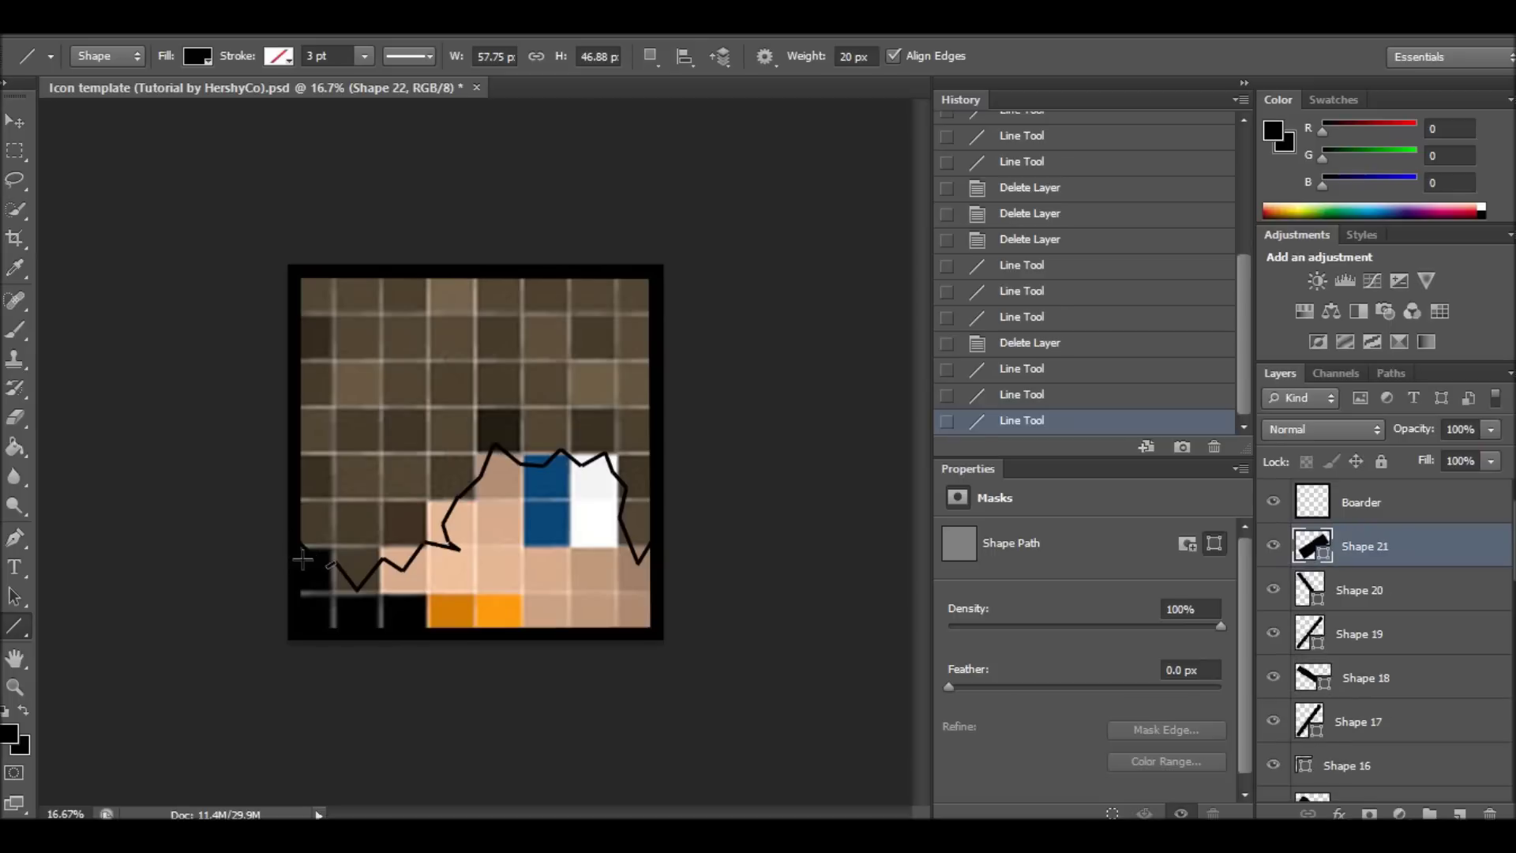
pyautogui.moveTo(327, 566); pyautogui.dragTo(288, 553)
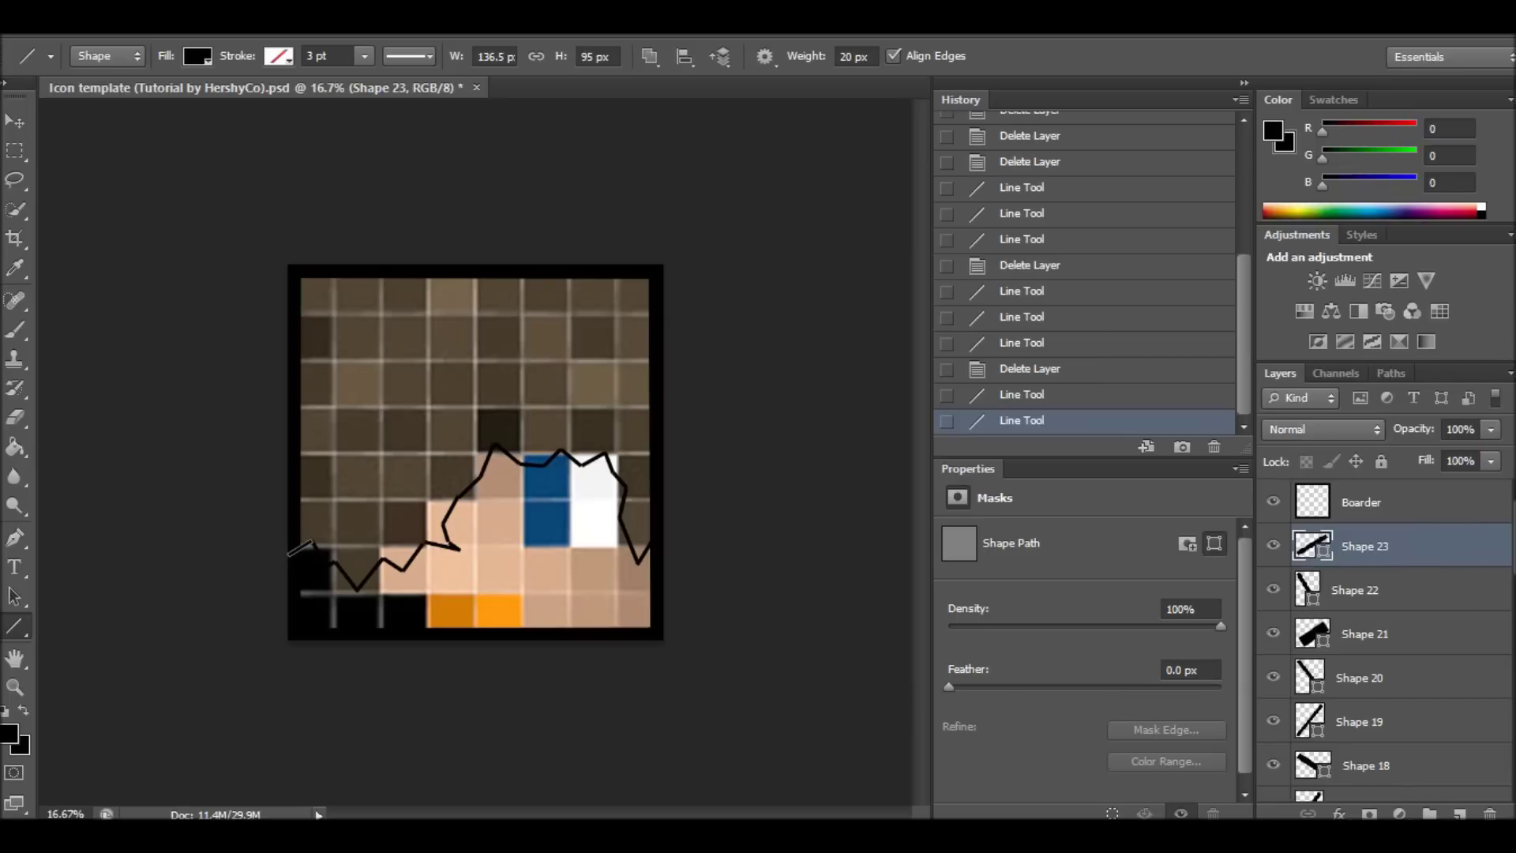
pyautogui.scroll(-10, 1386, 640)
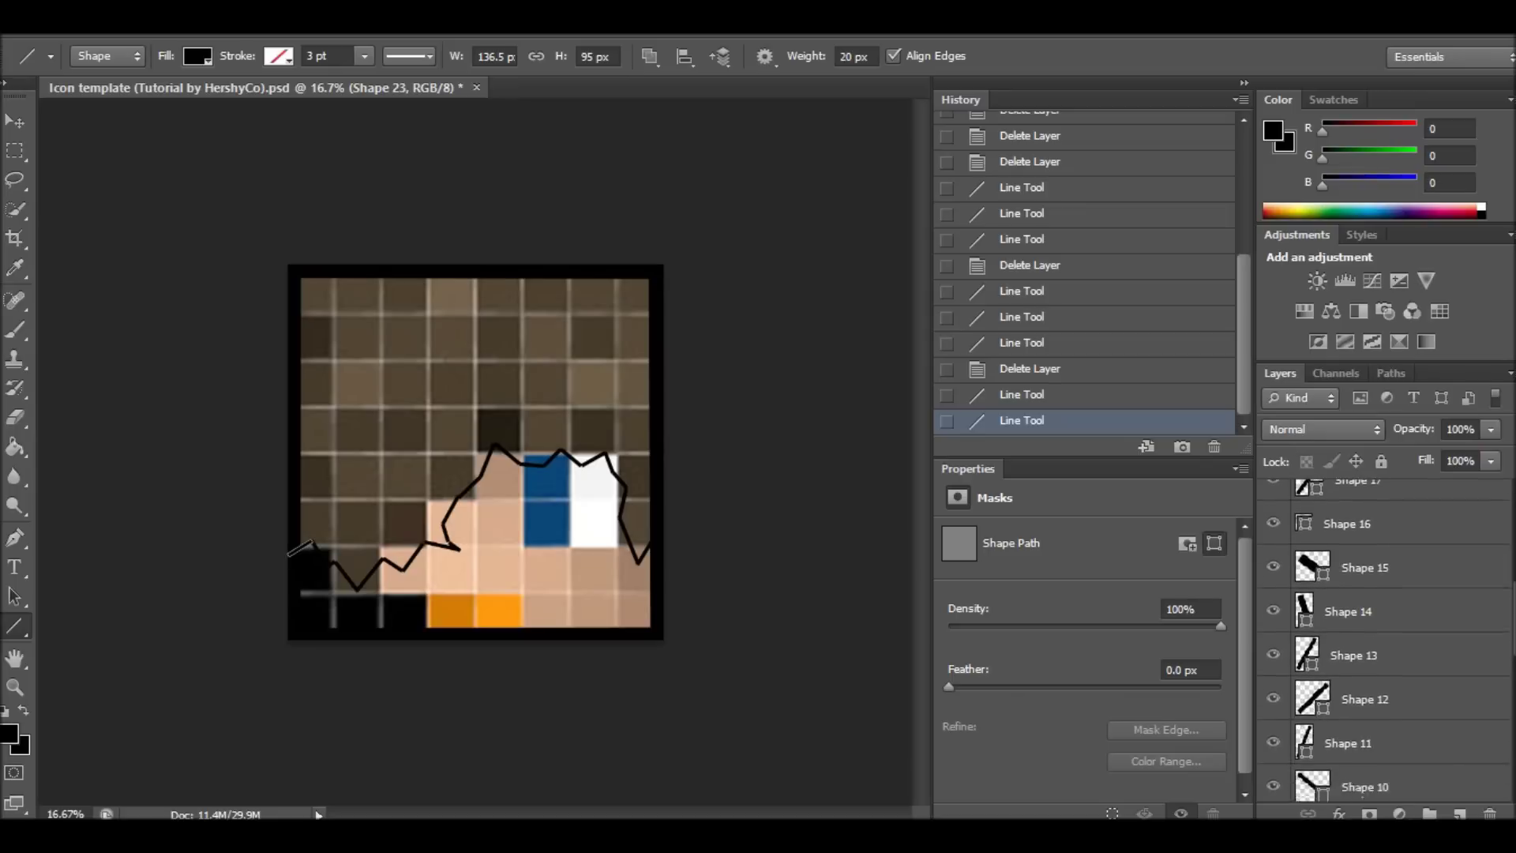
pyautogui.scroll(-3, 1386, 640)
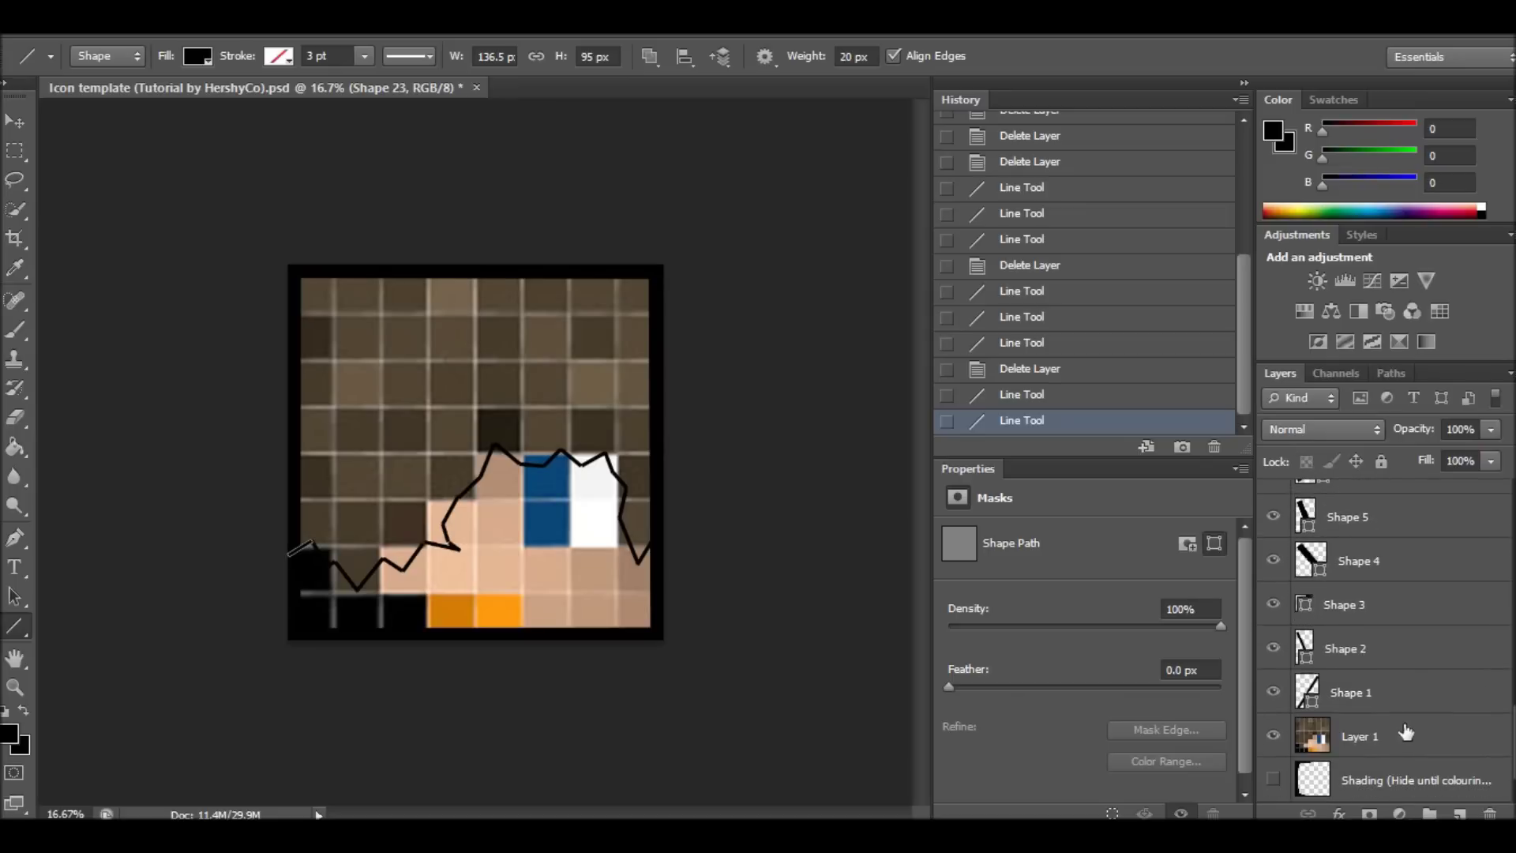
pyautogui.keyDown('shift'); pyautogui.click(1365, 705); pyautogui.keyUp('shift')
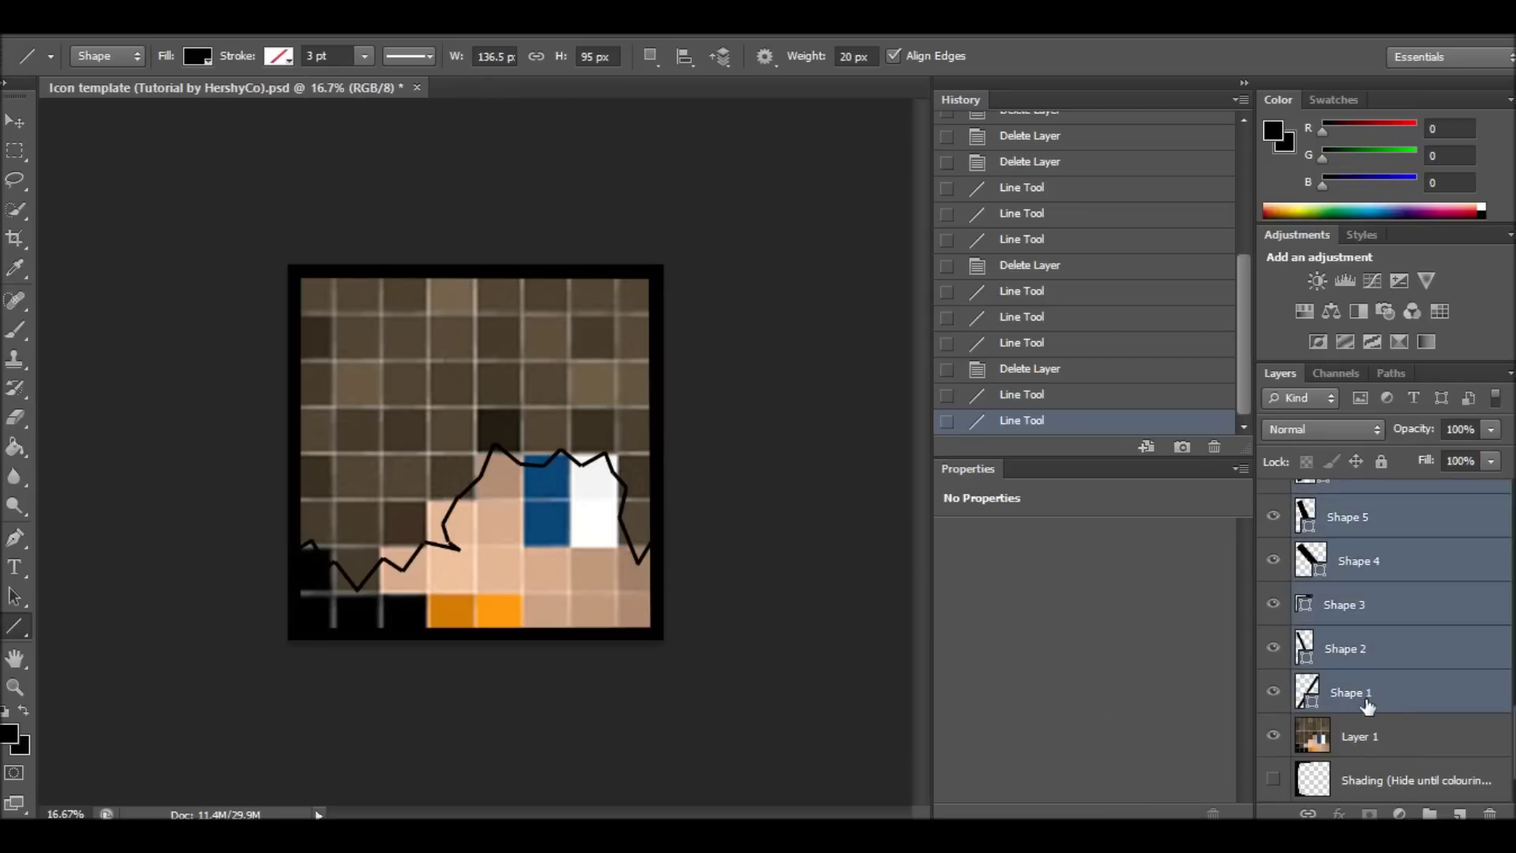
# Merge the selected hairline shape layers with Ctrl+E and rename the merged layer Hair.
pyautogui.hotkey('ctrl', 'e')
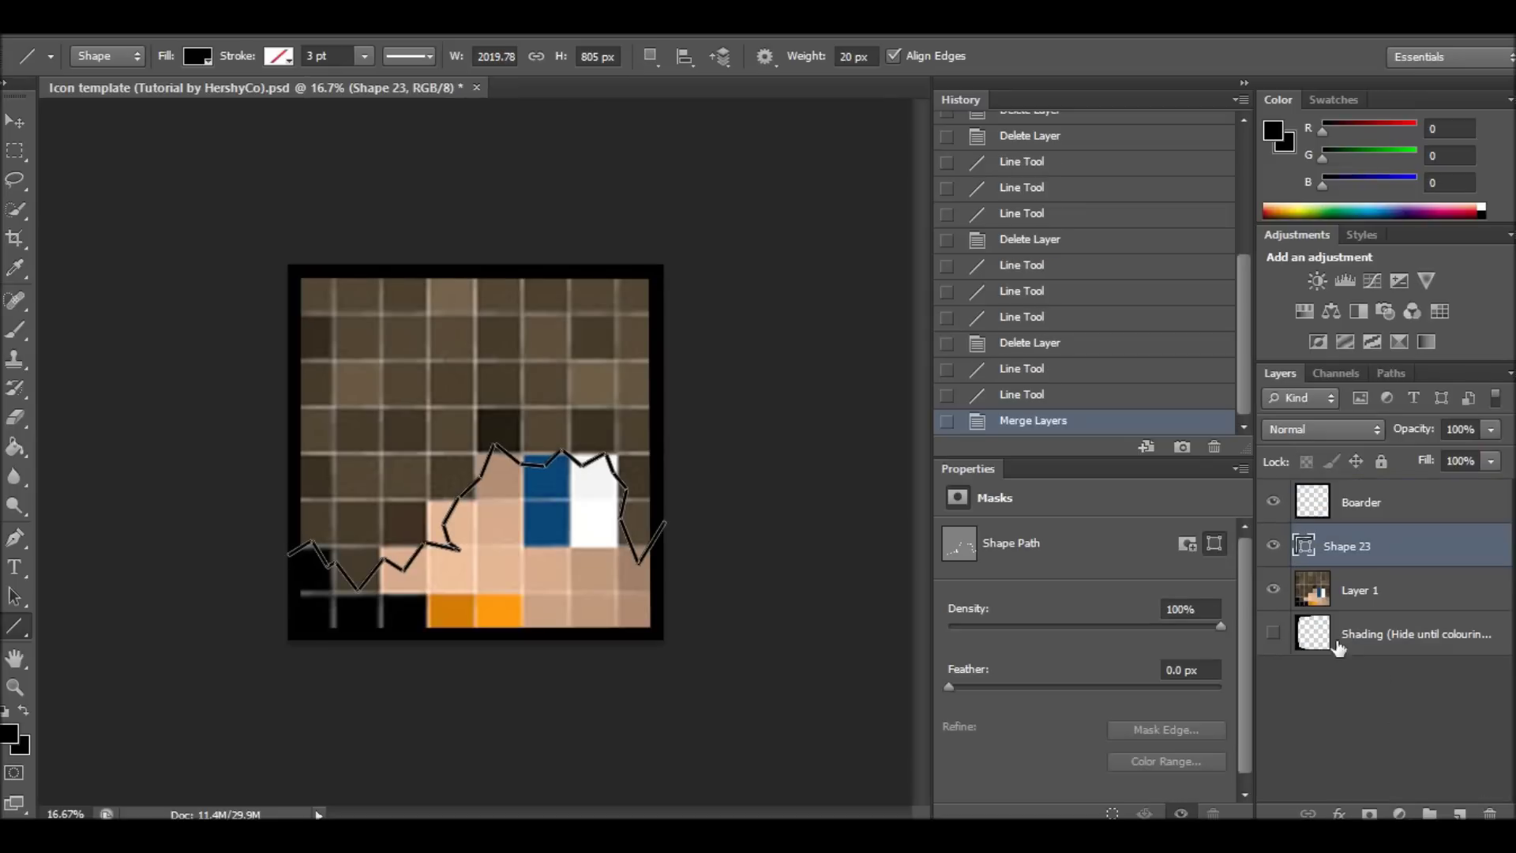
pyautogui.rightClick(1352, 552)
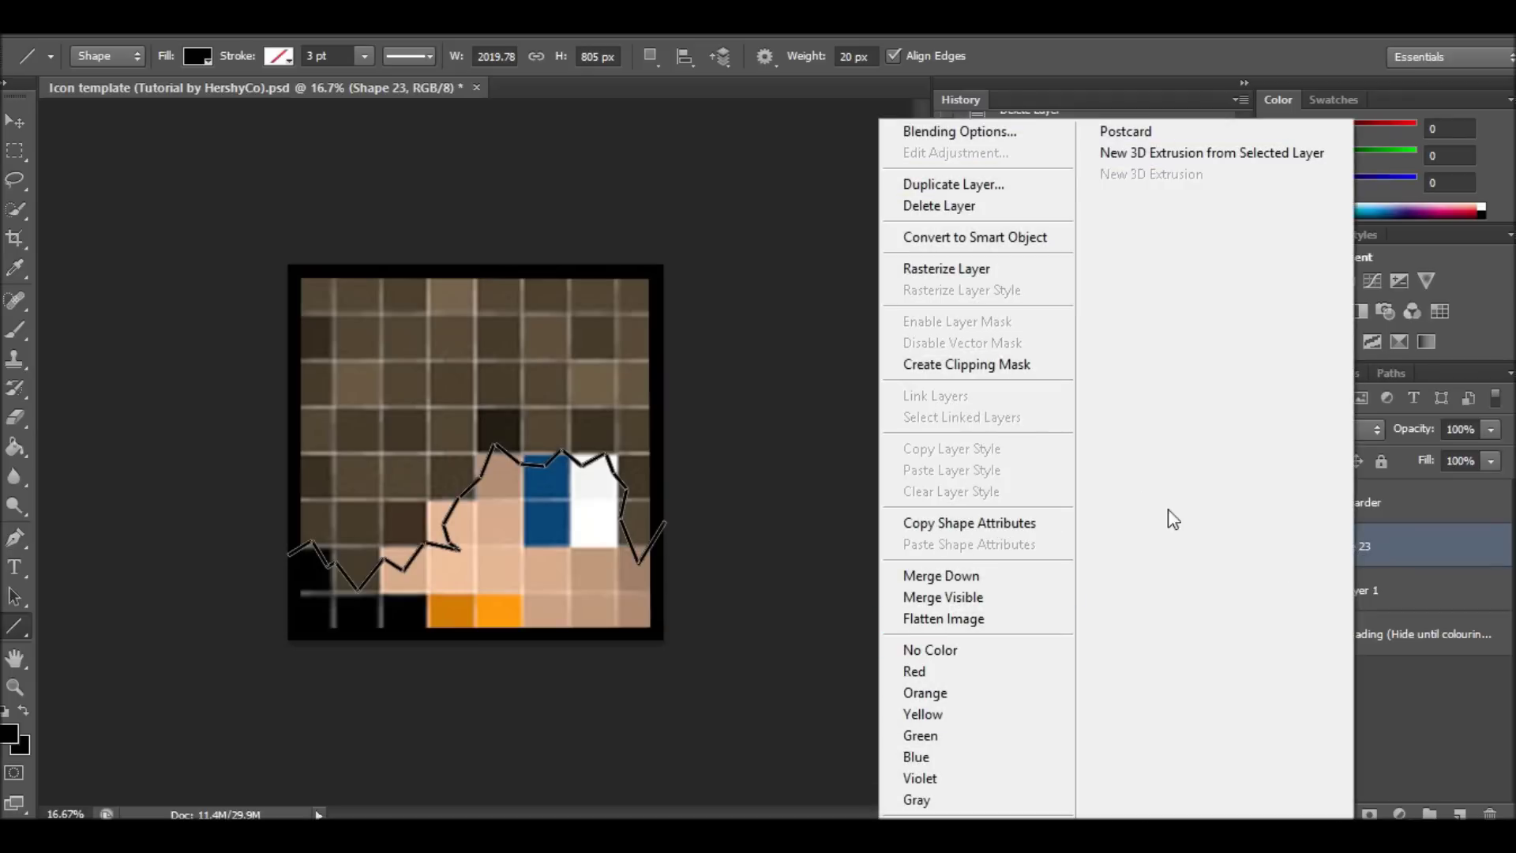
pyautogui.click(1382, 552)
pyautogui.doubleClick(1359, 547)
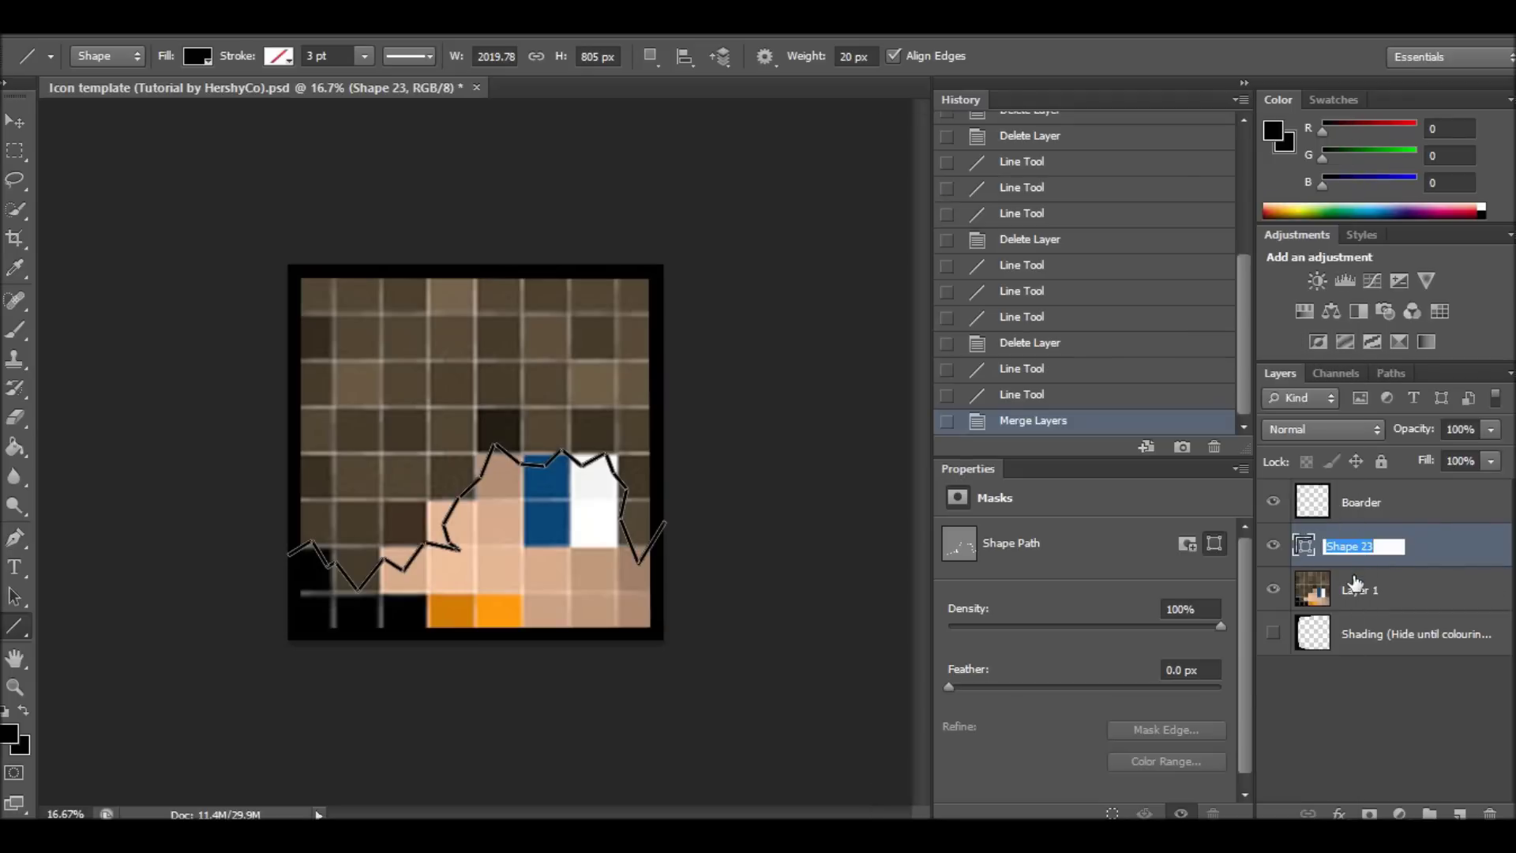
pyautogui.write('Hair')
pyautogui.click(1290, 692)
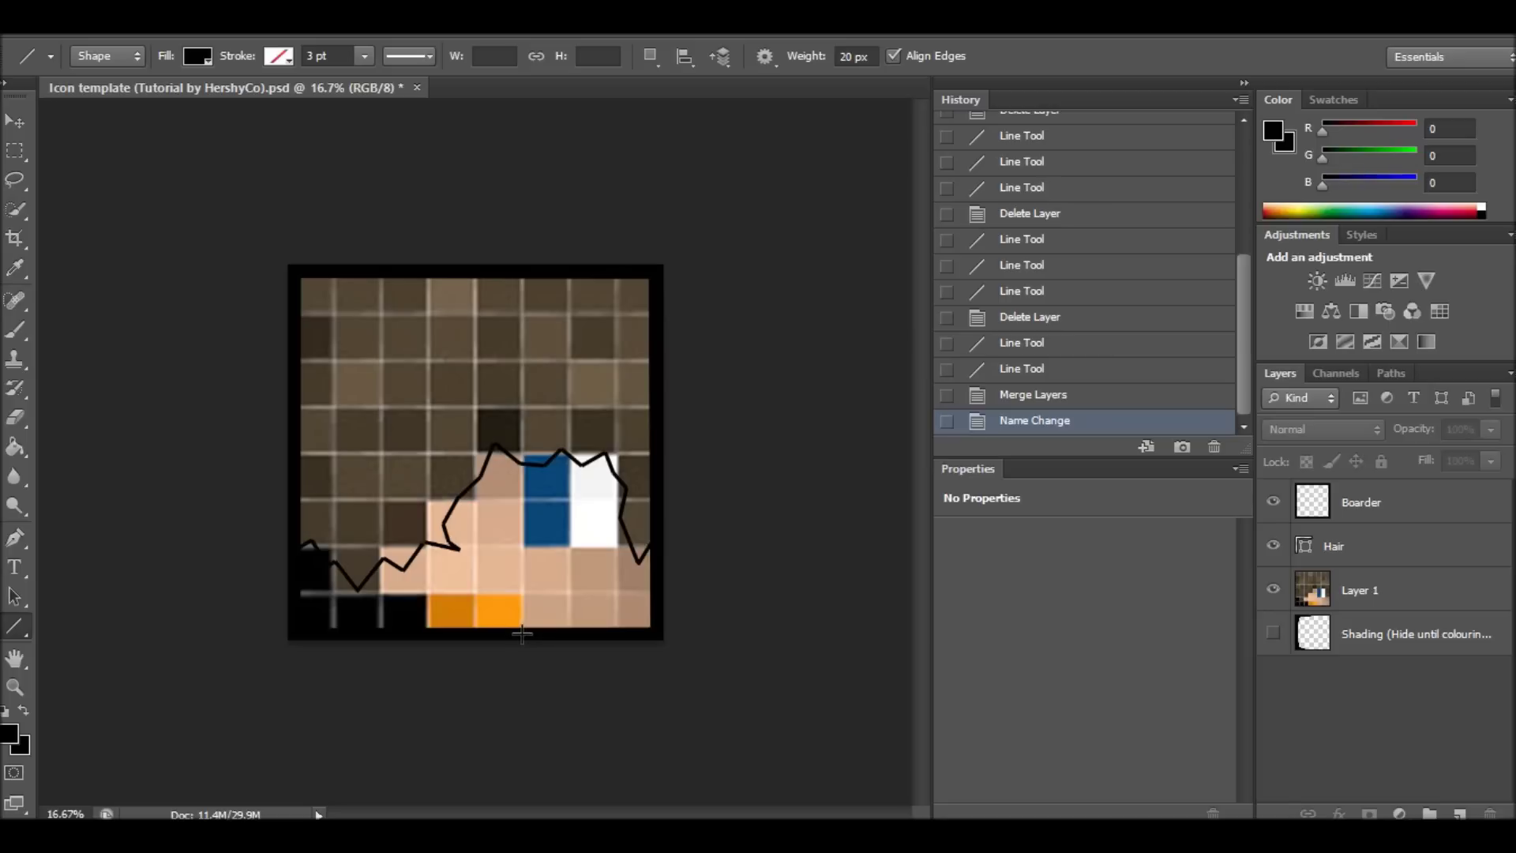
# Draw black lines along the orange mic's left side and top edge, removing a misplaced stroke.
pyautogui.moveTo(521, 633); pyautogui.dragTo(528, 626)
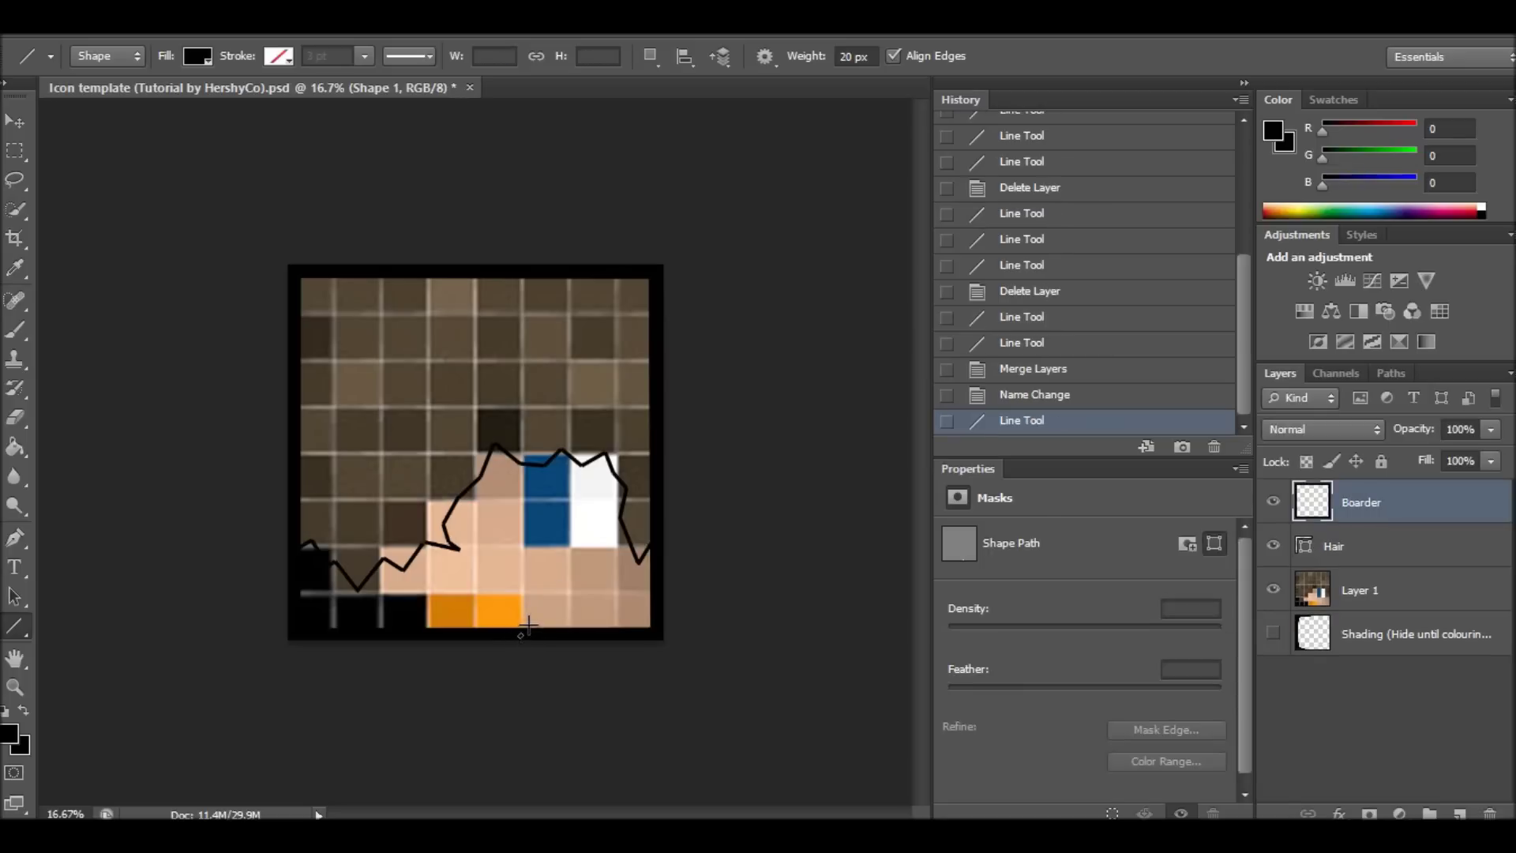
pyautogui.press('Delete')
pyautogui.moveTo(522, 645); pyautogui.dragTo(428, 638)
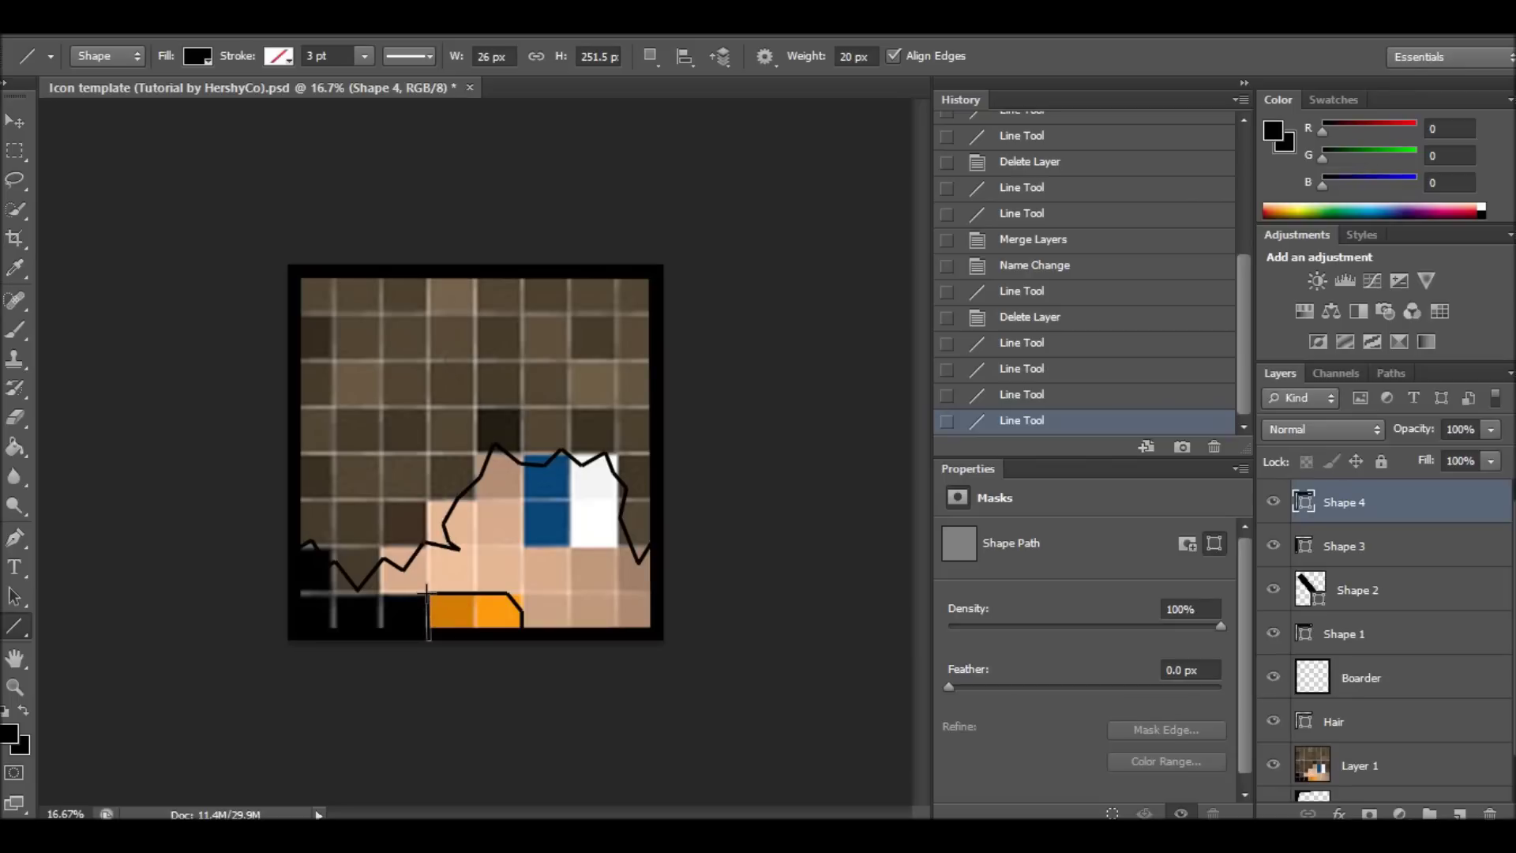
pyautogui.moveTo(426, 593); pyautogui.dragTo(286, 543)
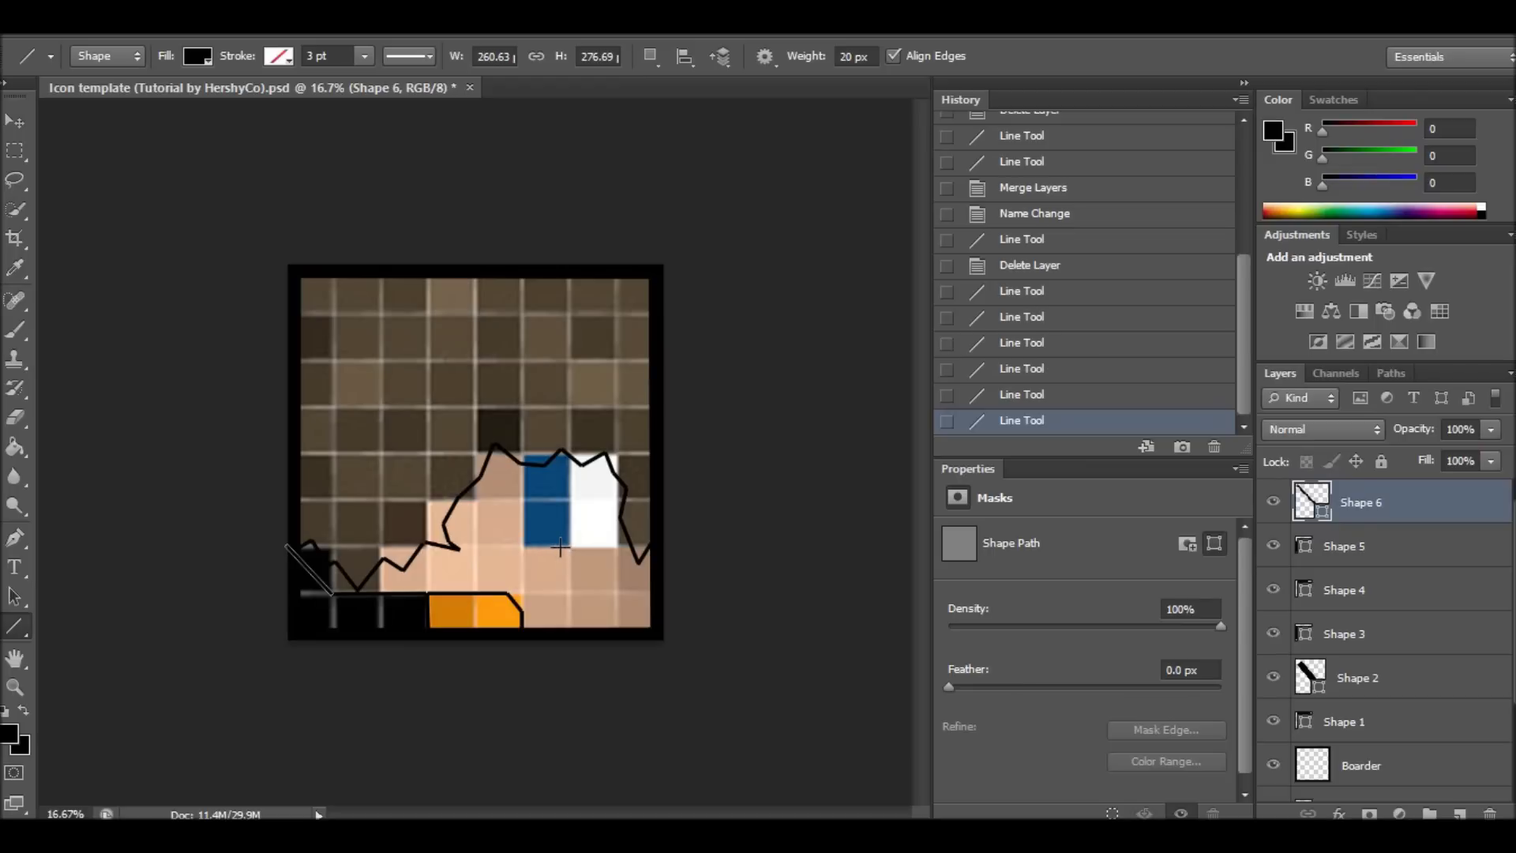
# Delete the stray short lines and draw black strokes under the blue eye.
pyautogui.moveTo(560, 546); pyautogui.dragTo(523, 533)
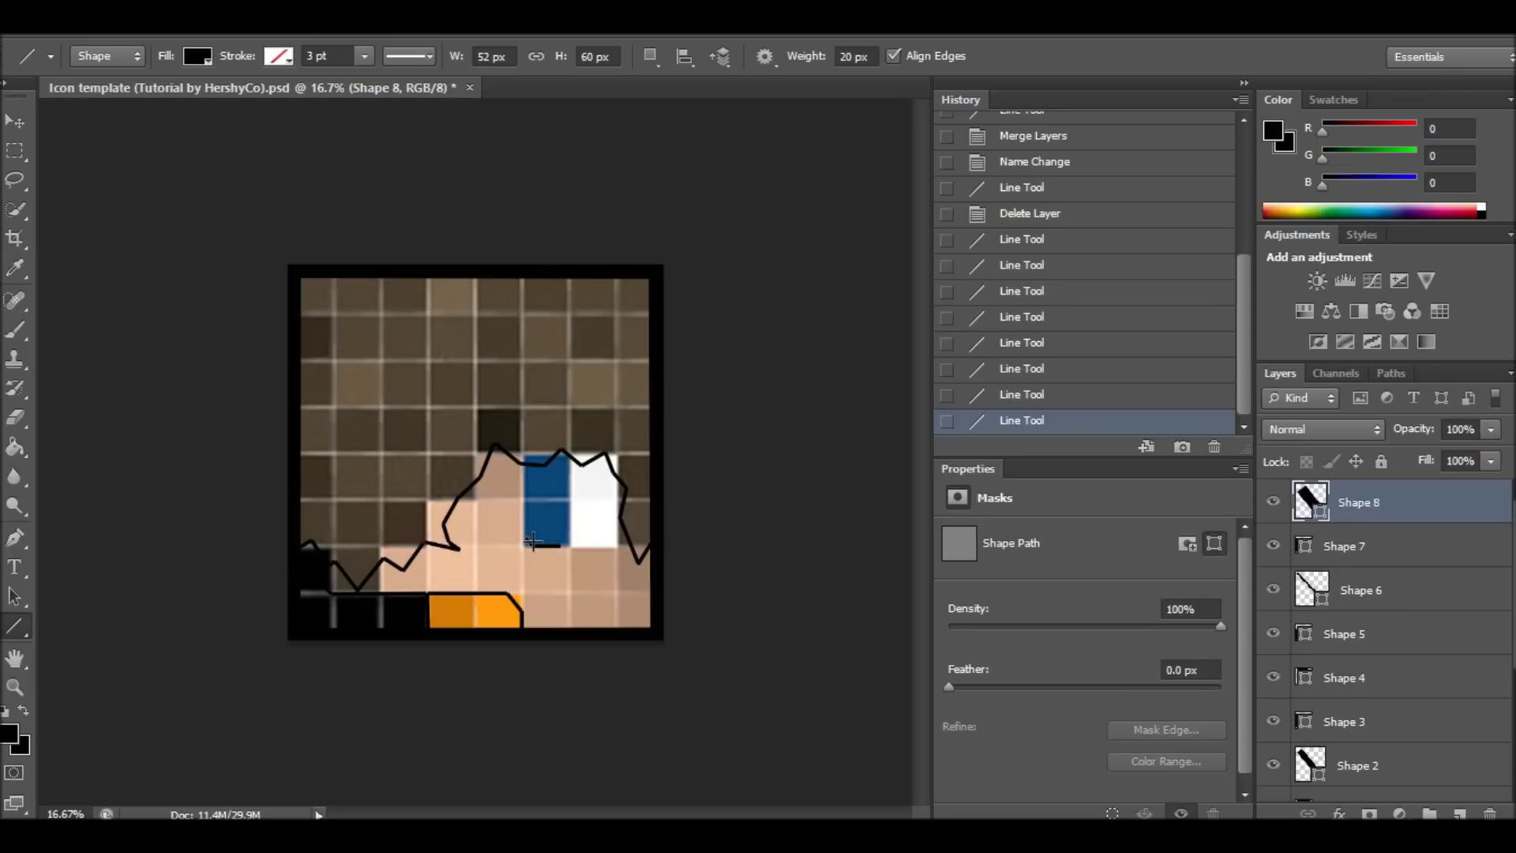
pyautogui.press('Delete')
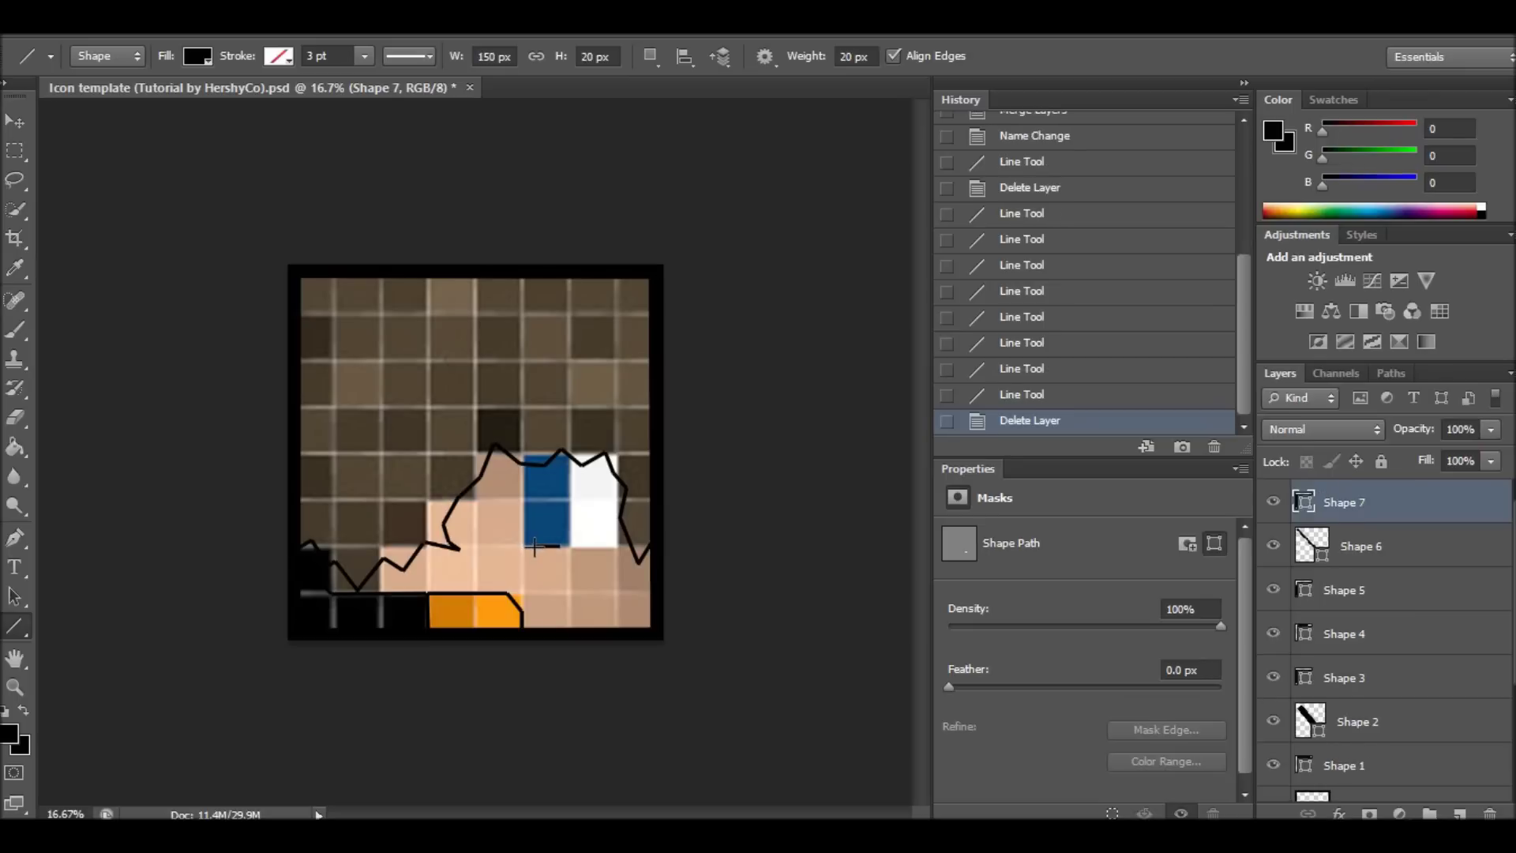
pyautogui.press('Delete')
pyautogui.moveTo(557, 547); pyautogui.dragTo(524, 461)
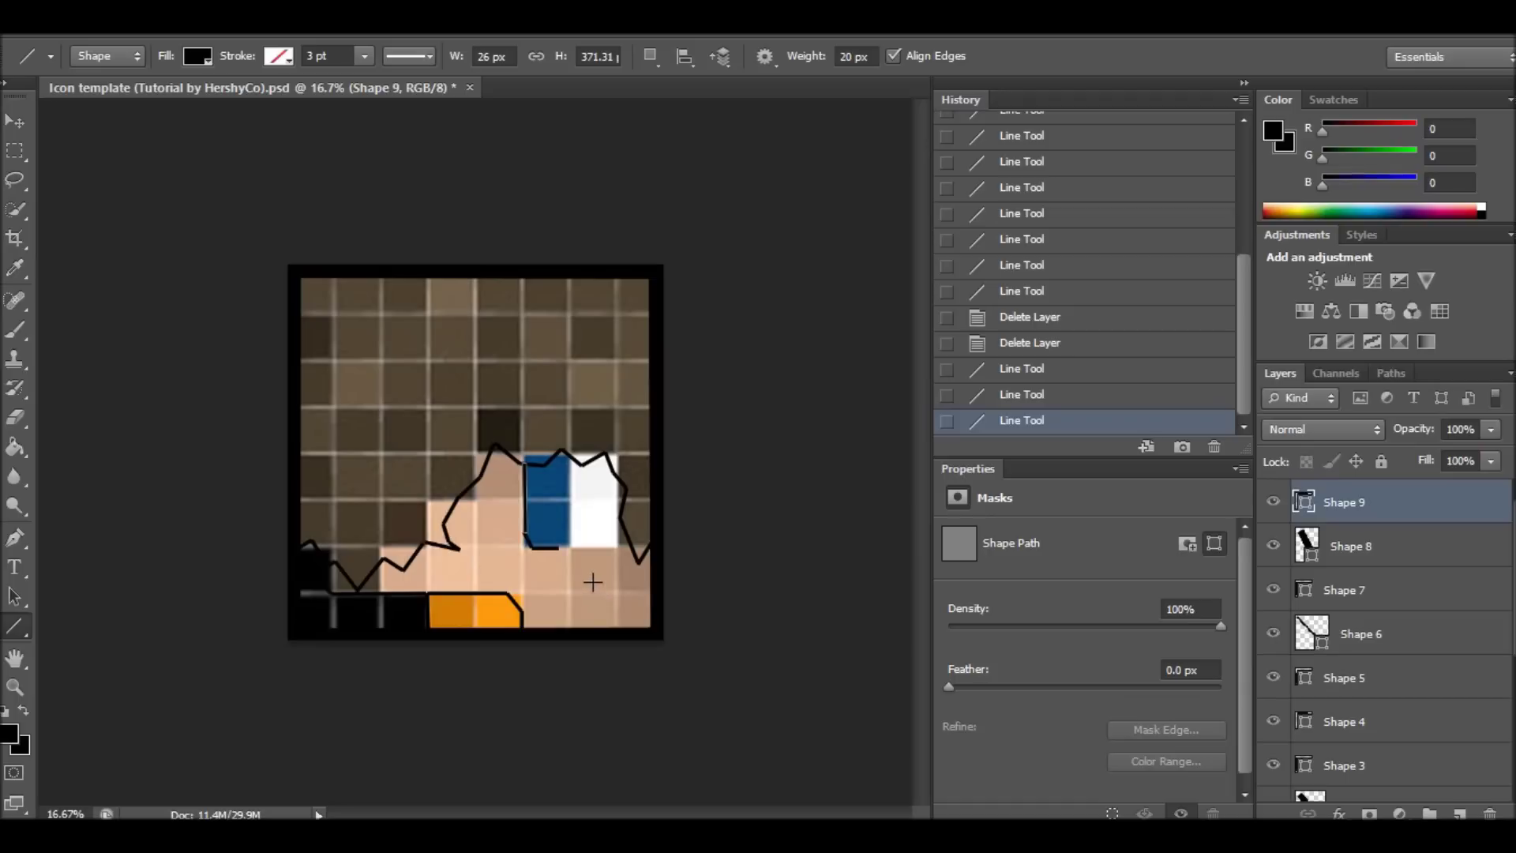
pyautogui.moveTo(549, 544); pyautogui.dragTo(553, 563)
pyautogui.moveTo(561, 555); pyautogui.dragTo(559, 555)
# Remove the wrongly drawn line layers and redraw the eye's bottom edge and bottom-right corner.
pyautogui.moveTo(557, 546); pyautogui.dragTo(586, 556)
pyautogui.press('Delete')
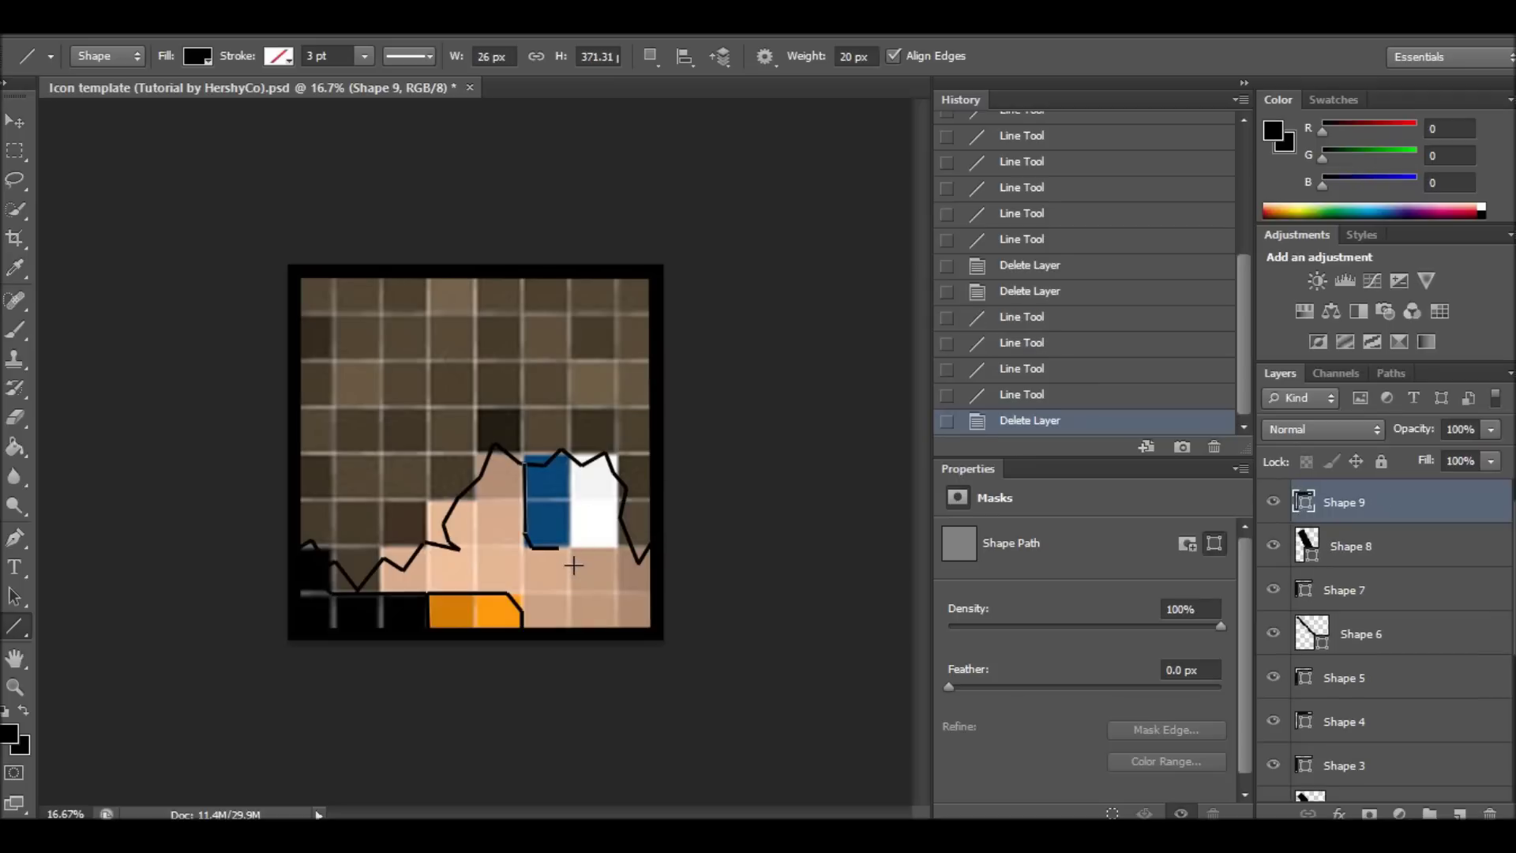
pyautogui.press('Delete')
pyautogui.press('Delete')
pyautogui.press('Delete')
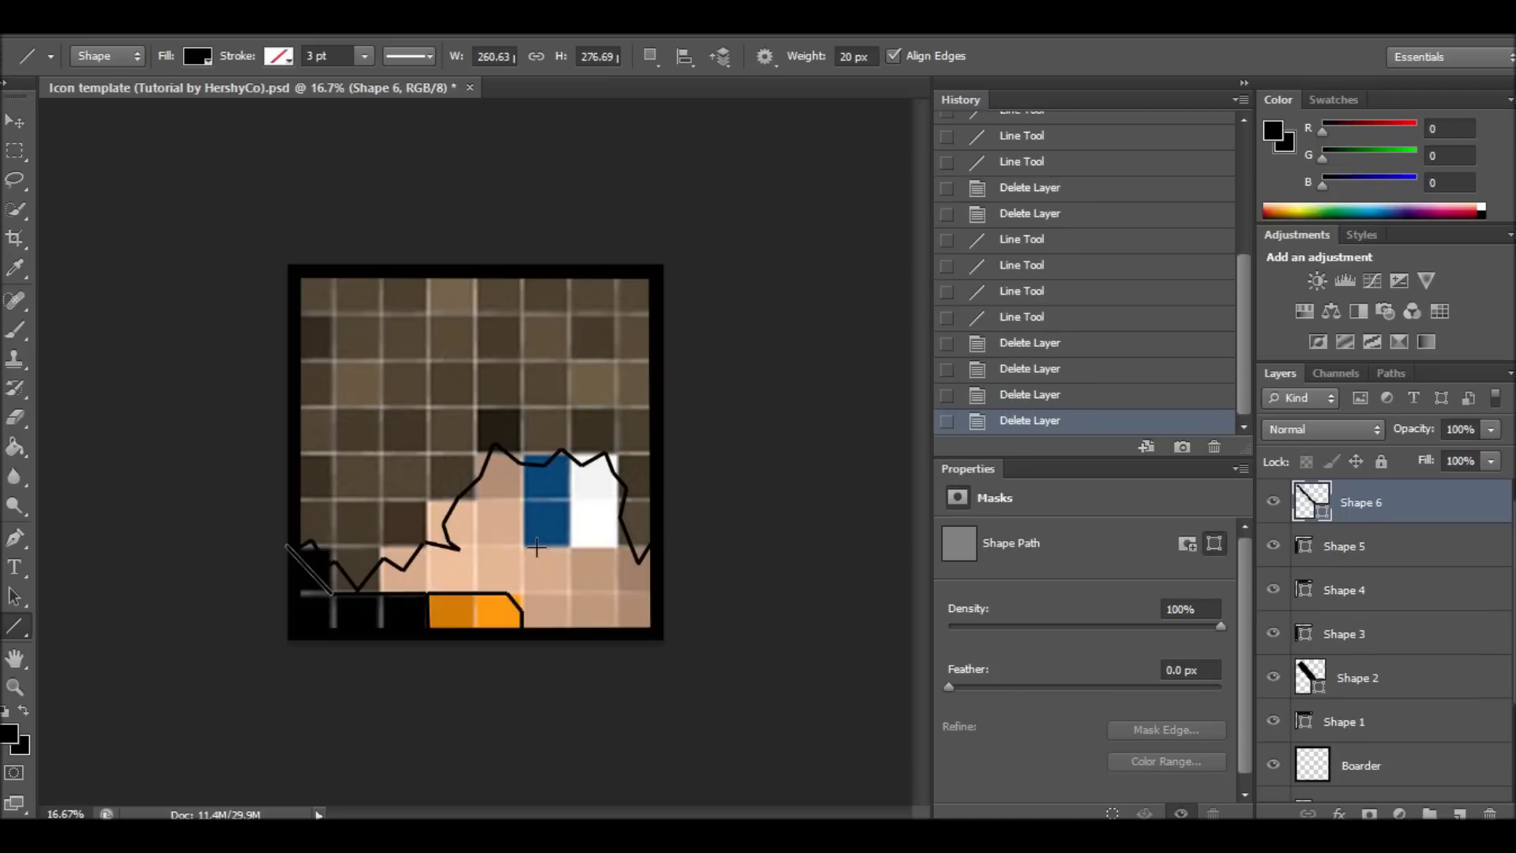
pyautogui.moveTo(536, 547); pyautogui.dragTo(522, 461)
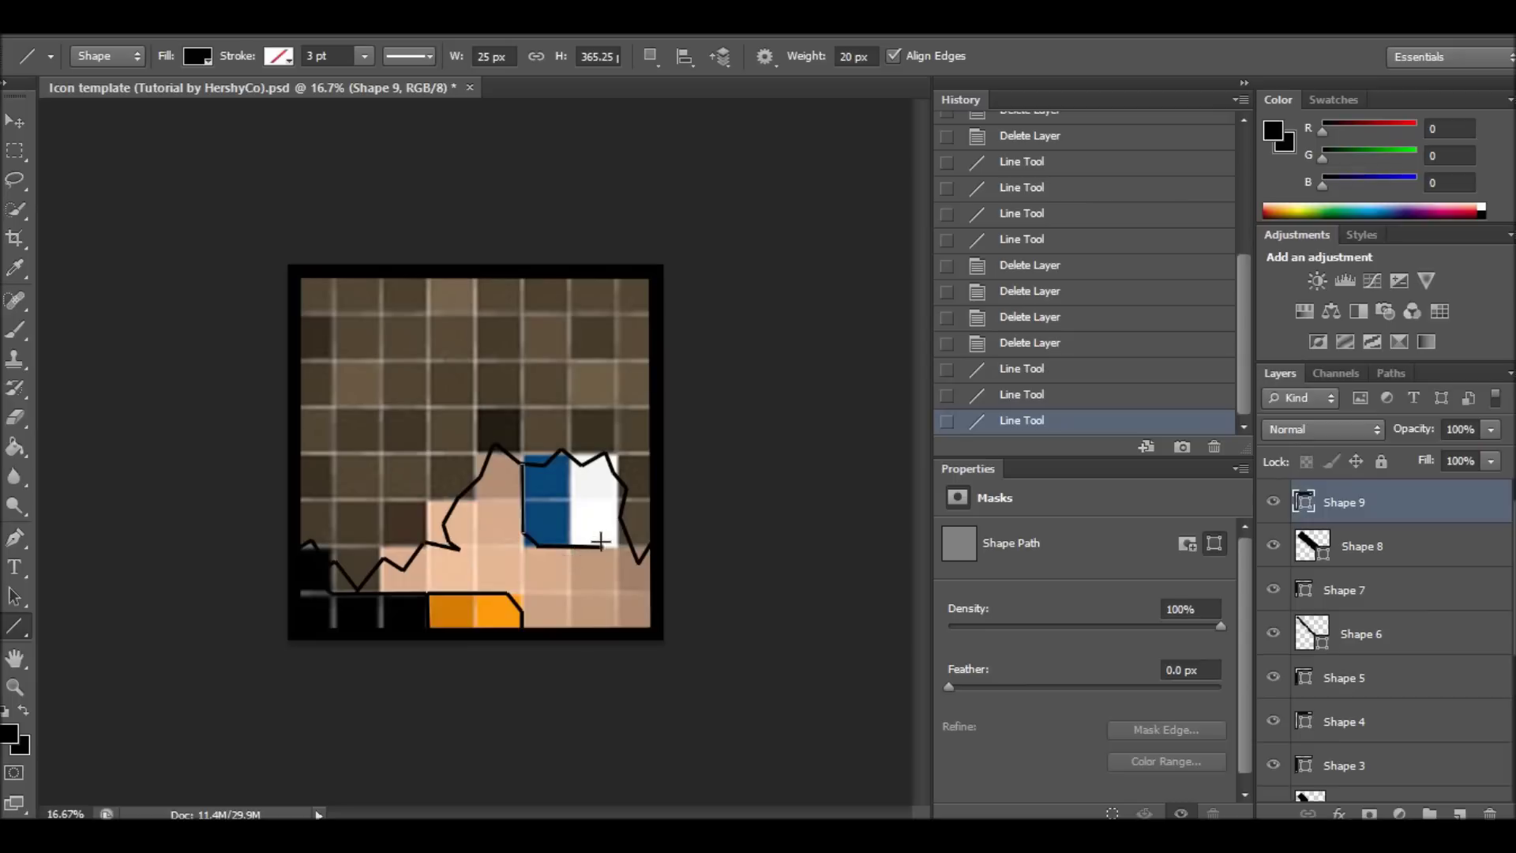
pyautogui.moveTo(604, 544); pyautogui.dragTo(615, 477)
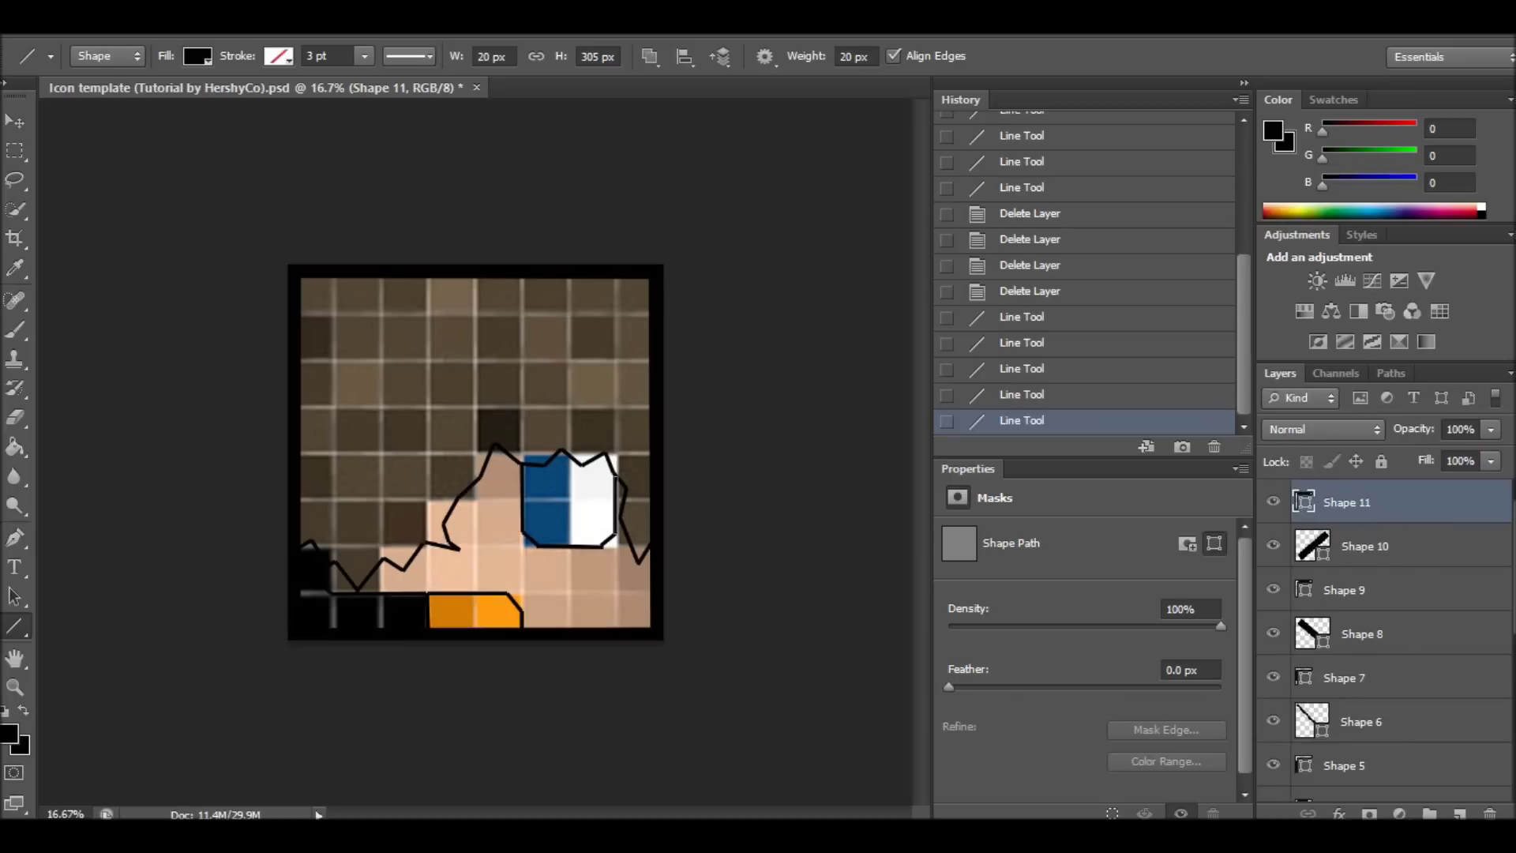
# Merge Shape 1–4 with Shape 11 into one layer below Boarder, named 'name name'.
pyautogui.scroll(-5, 1502, 660)
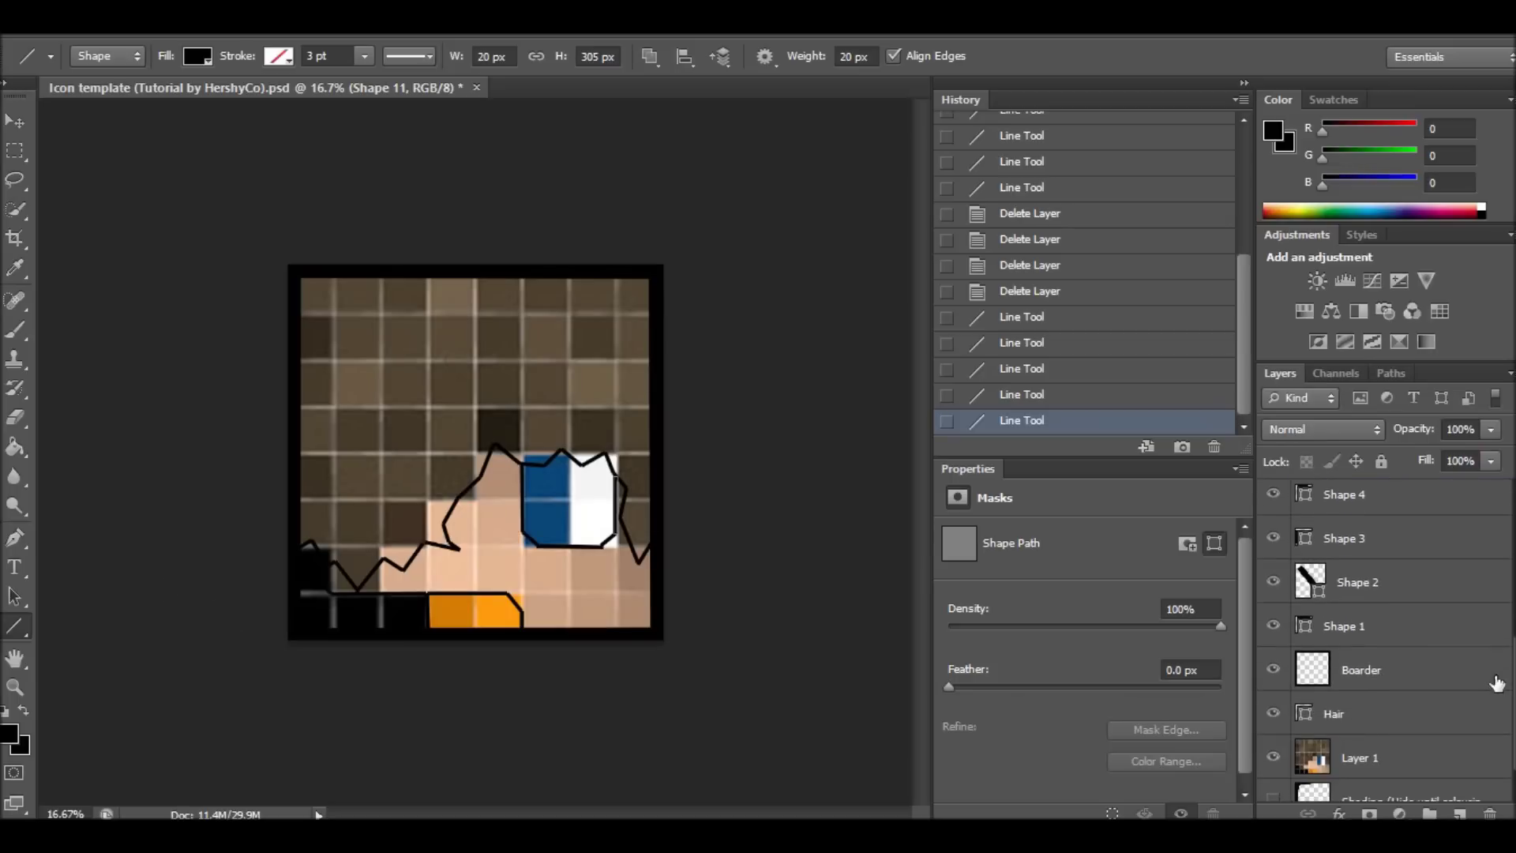
pyautogui.keyDown('shift'); pyautogui.click(1405, 634); pyautogui.keyUp('shift')
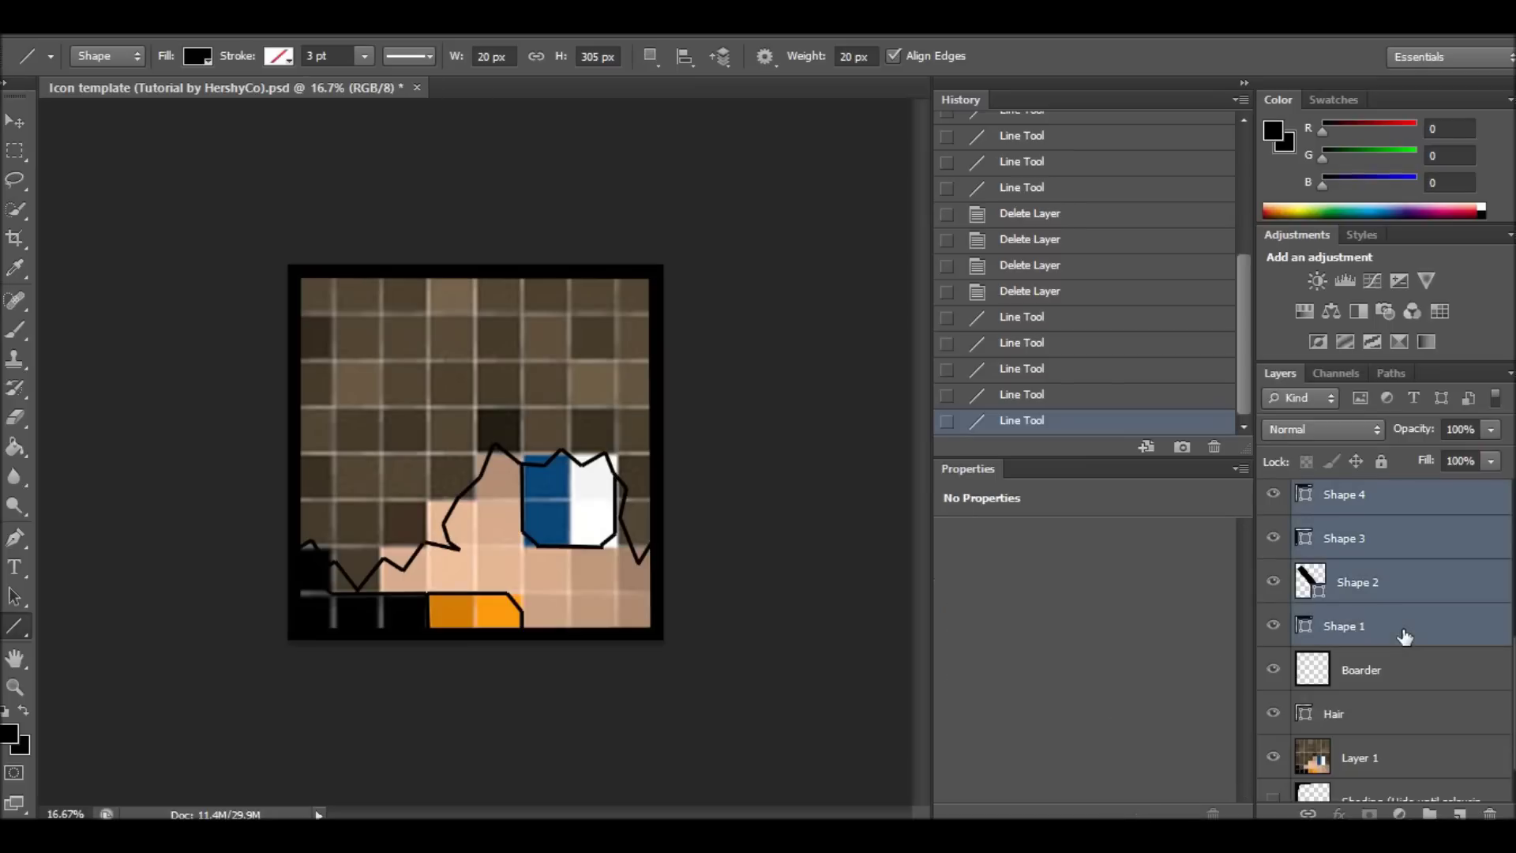
pyautogui.hotkey('ctrl', 'e')
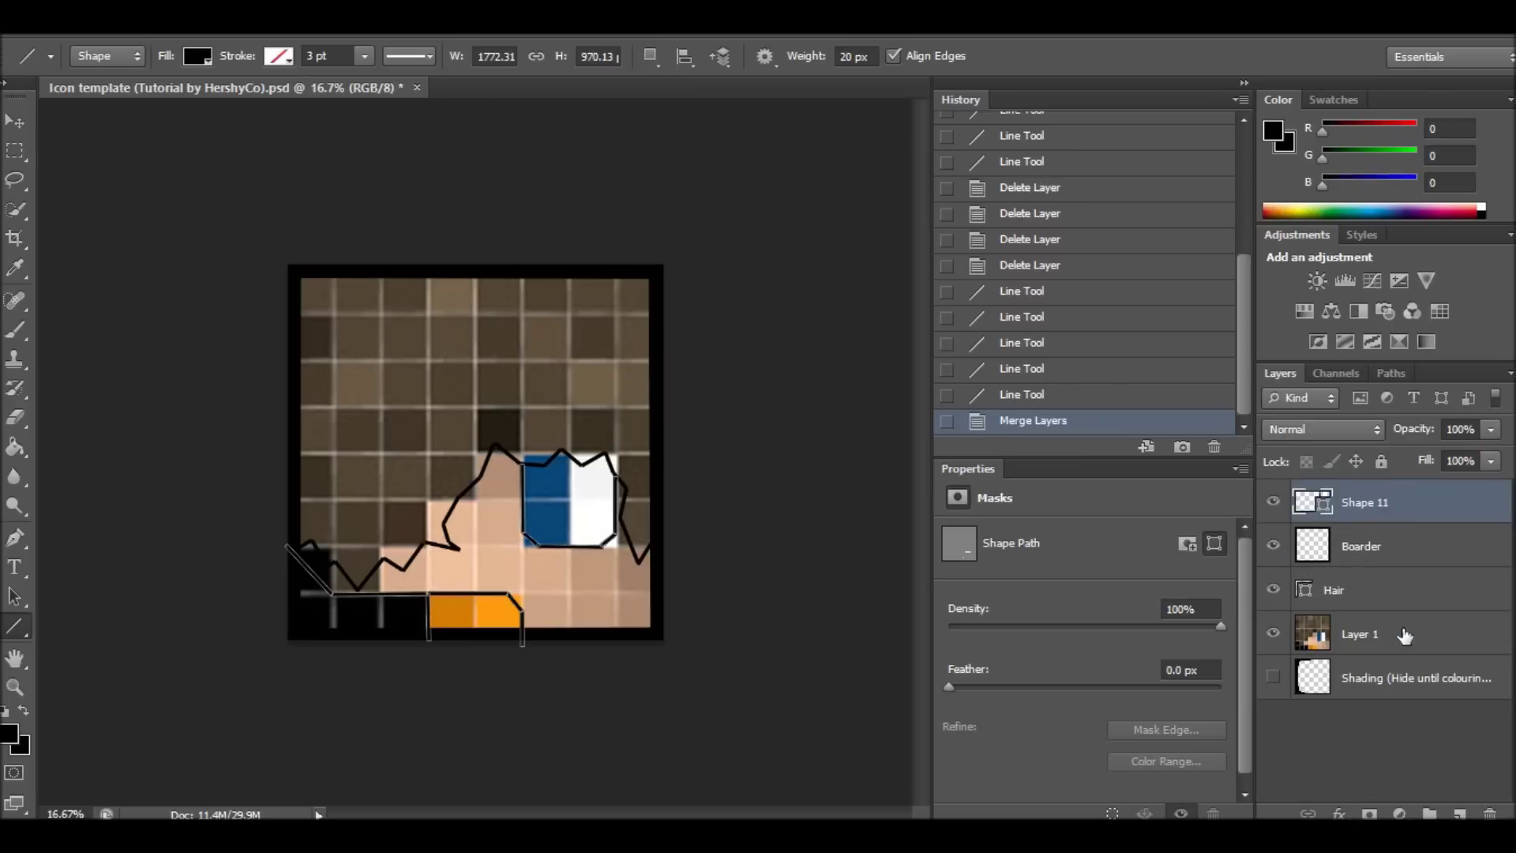
pyautogui.moveTo(1373, 546); pyautogui.dragTo(1358, 506)
pyautogui.rightClick(1363, 550)
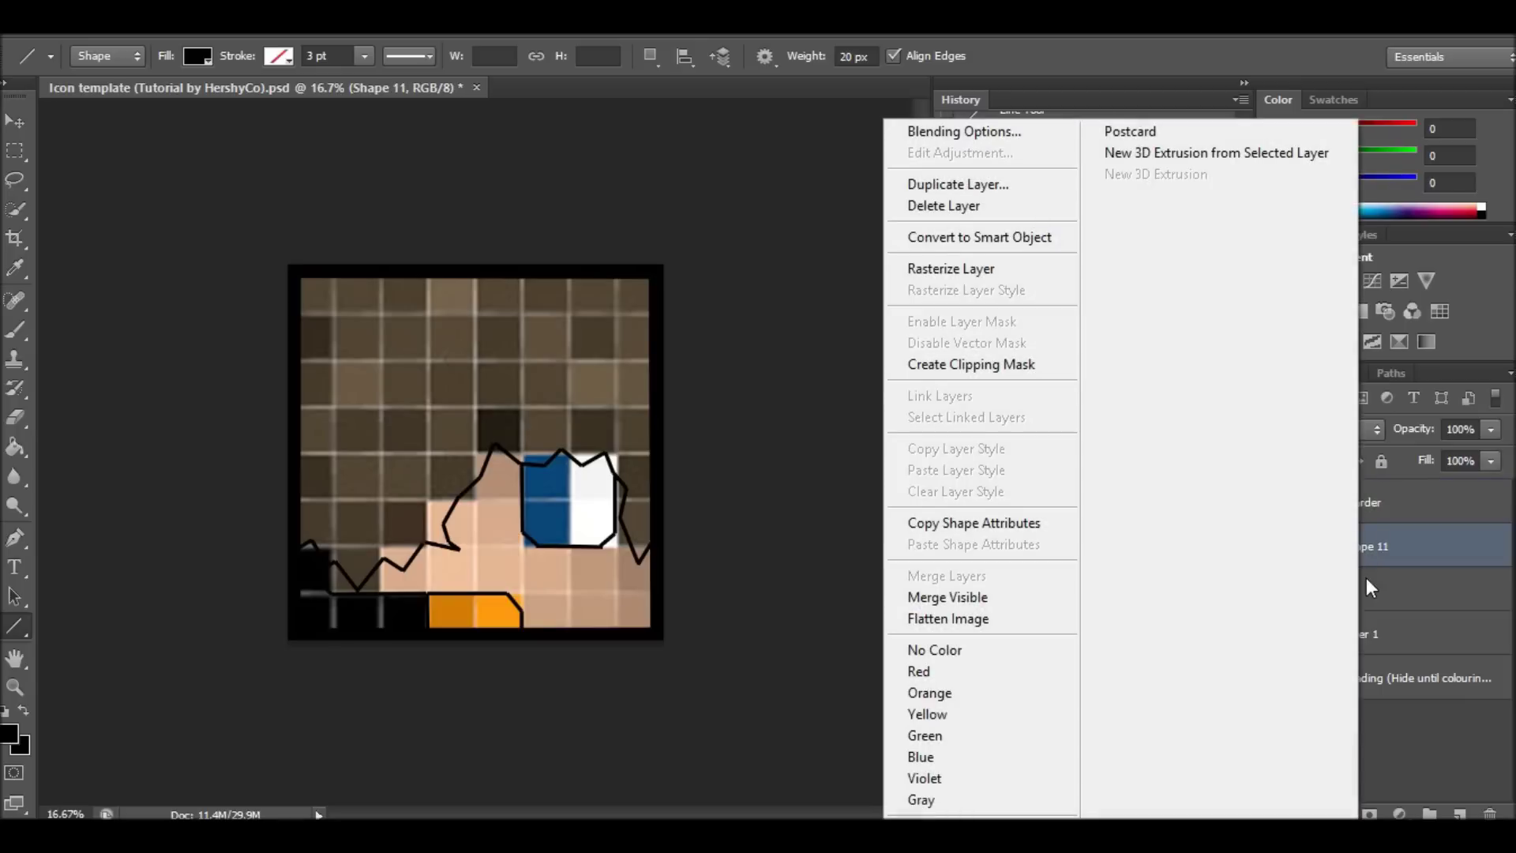
pyautogui.click(1429, 762)
pyautogui.doubleClick(1364, 548)
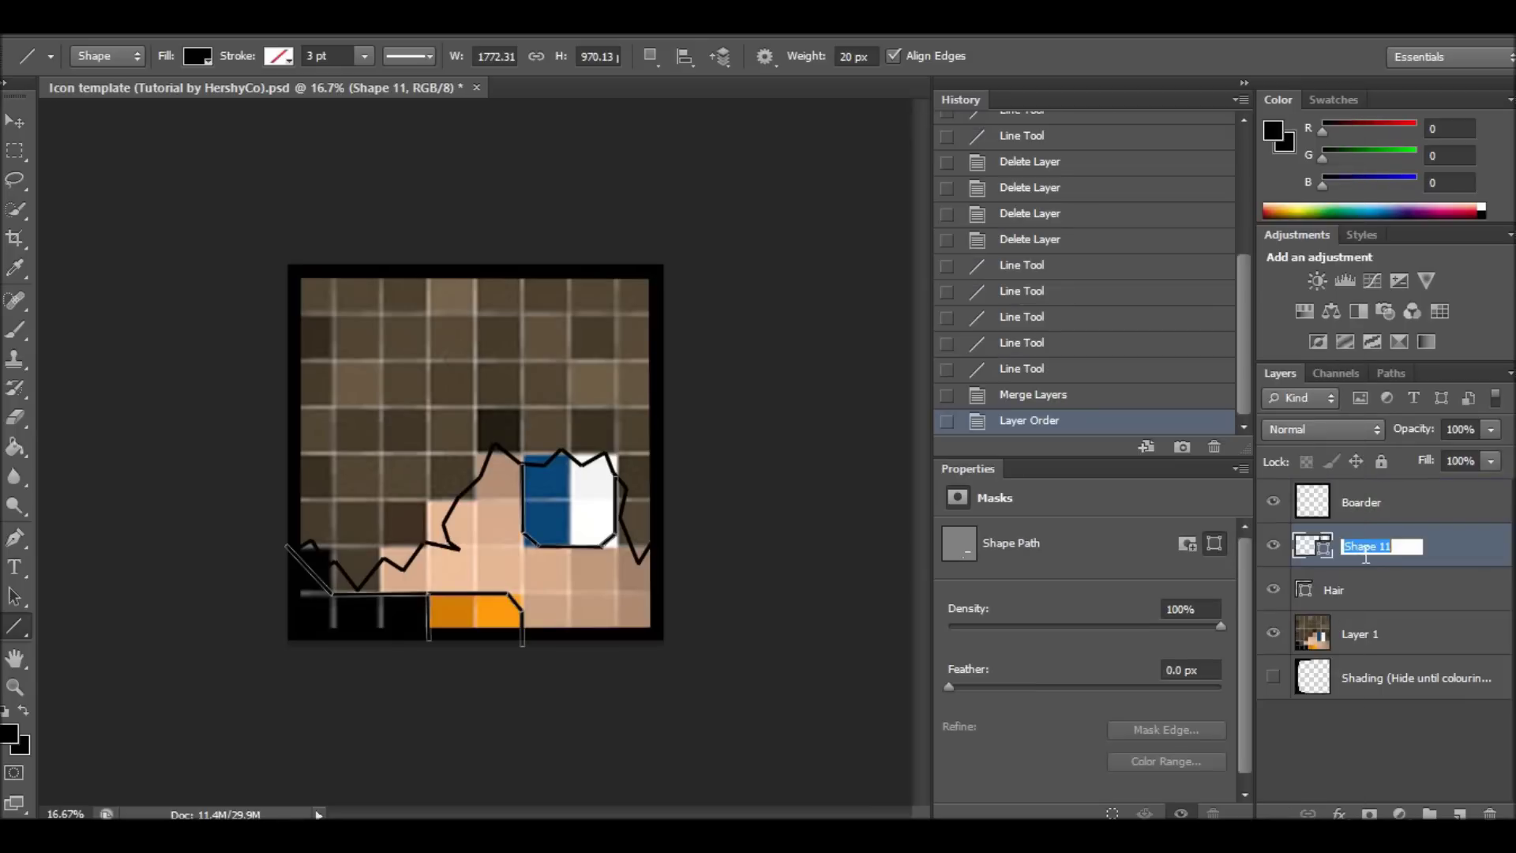
pyautogui.write('name name')
pyautogui.click(1357, 784)
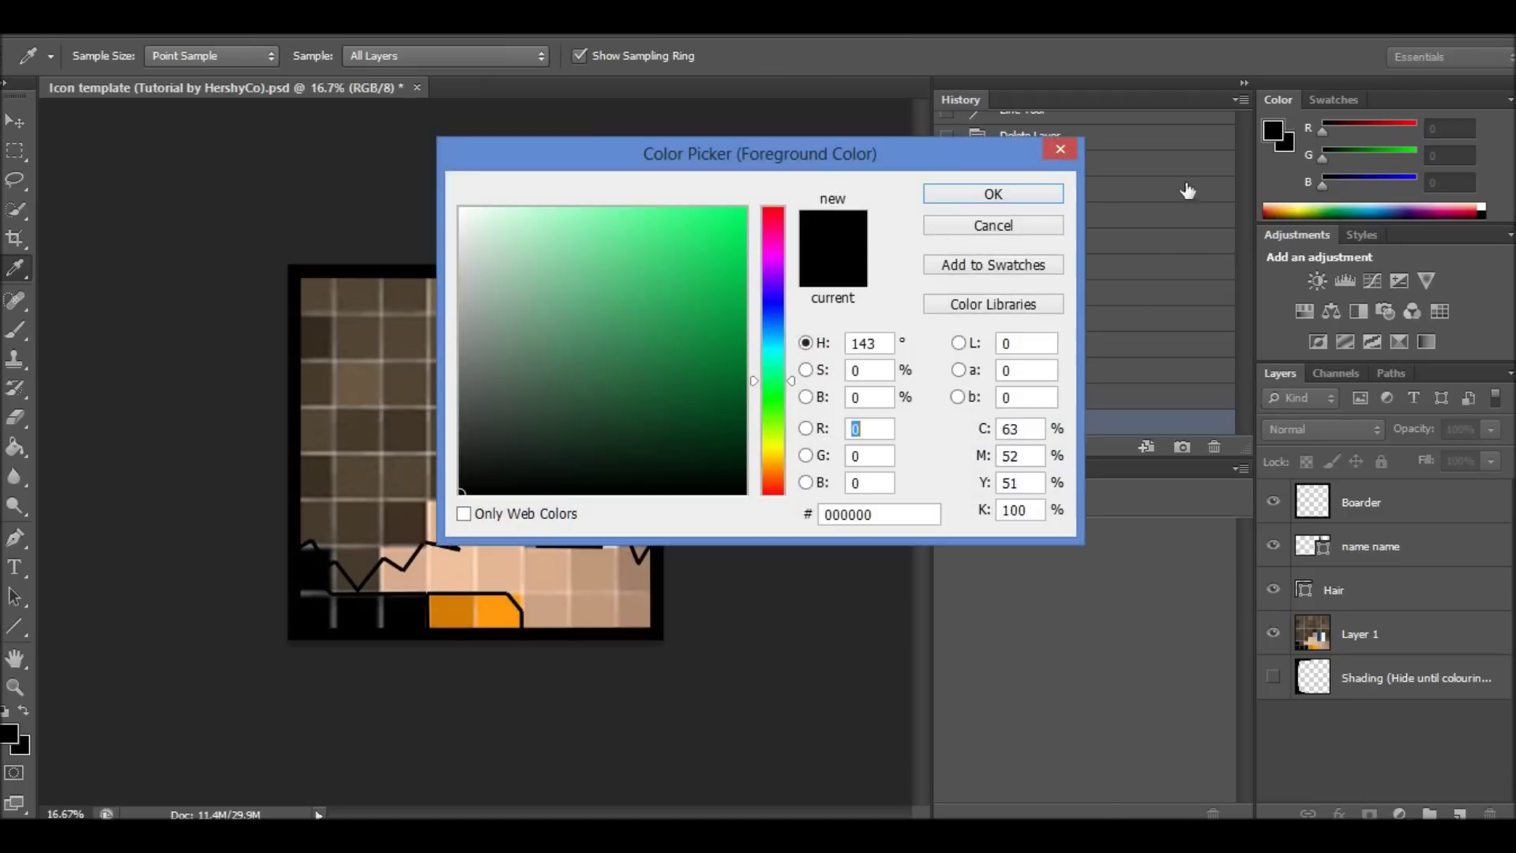
# Set foreground and background colours to white (#ffffff) and draw a white highlight line on the eye.
pyautogui.moveTo(582, 298); pyautogui.dragTo(460, 208)
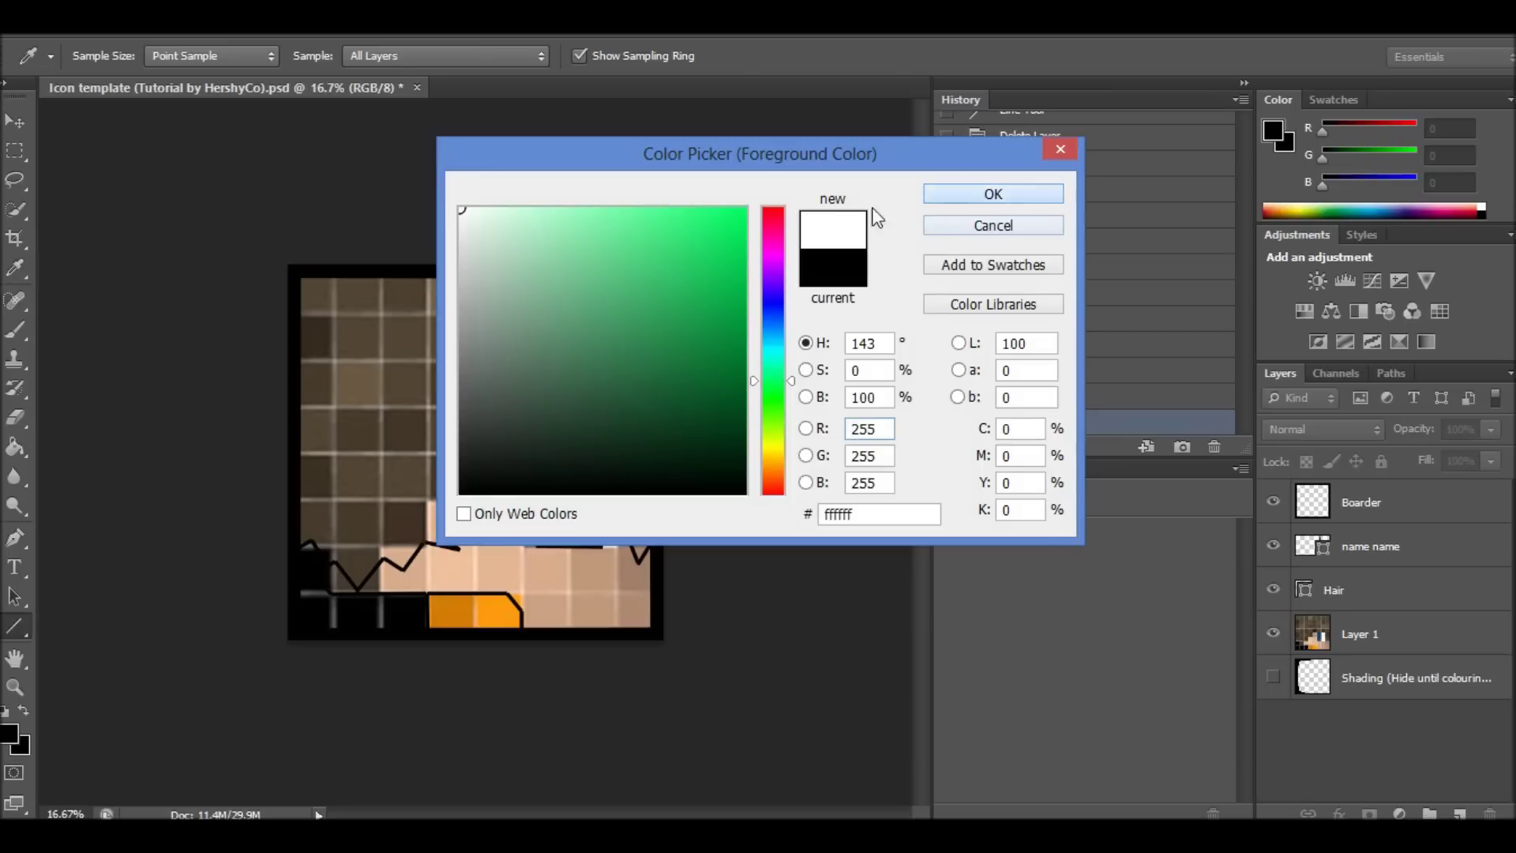
pyautogui.click(993, 194)
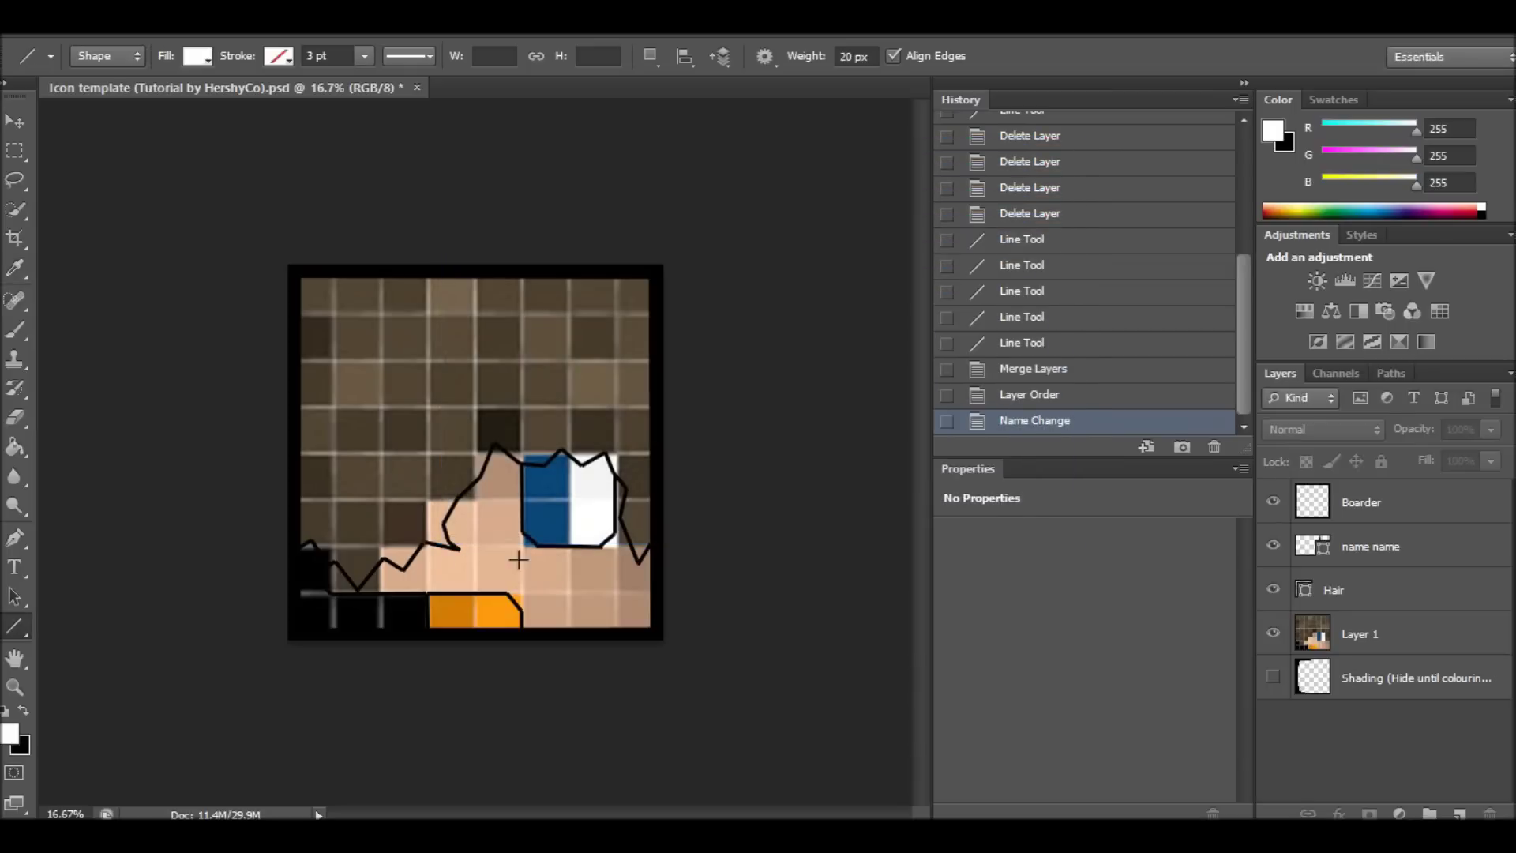
pyautogui.click(1280, 146)
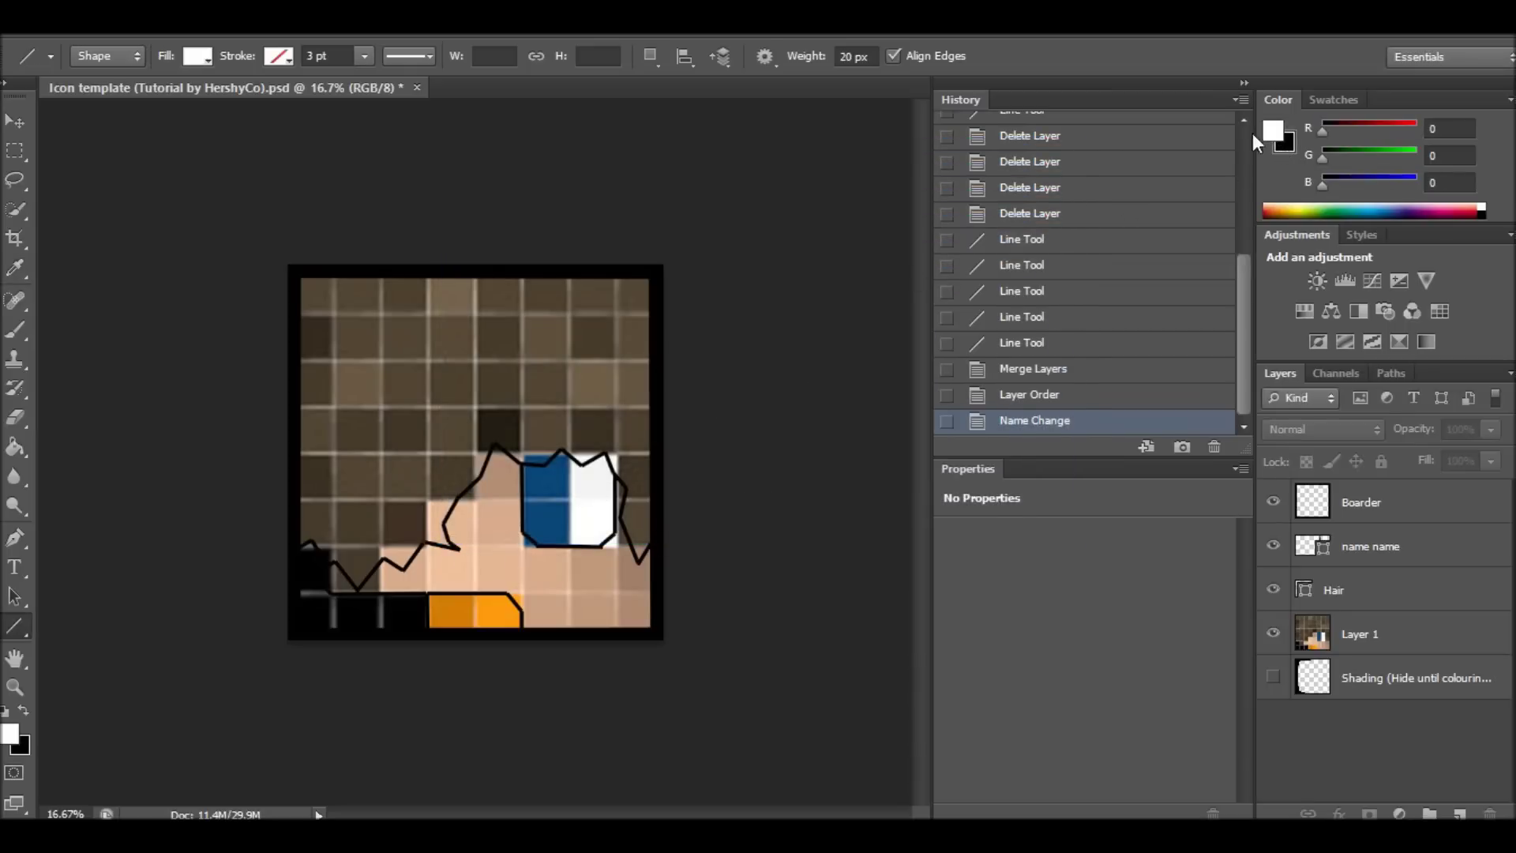
pyautogui.click(1291, 147)
pyautogui.moveTo(513, 245); pyautogui.dragTo(425, 156)
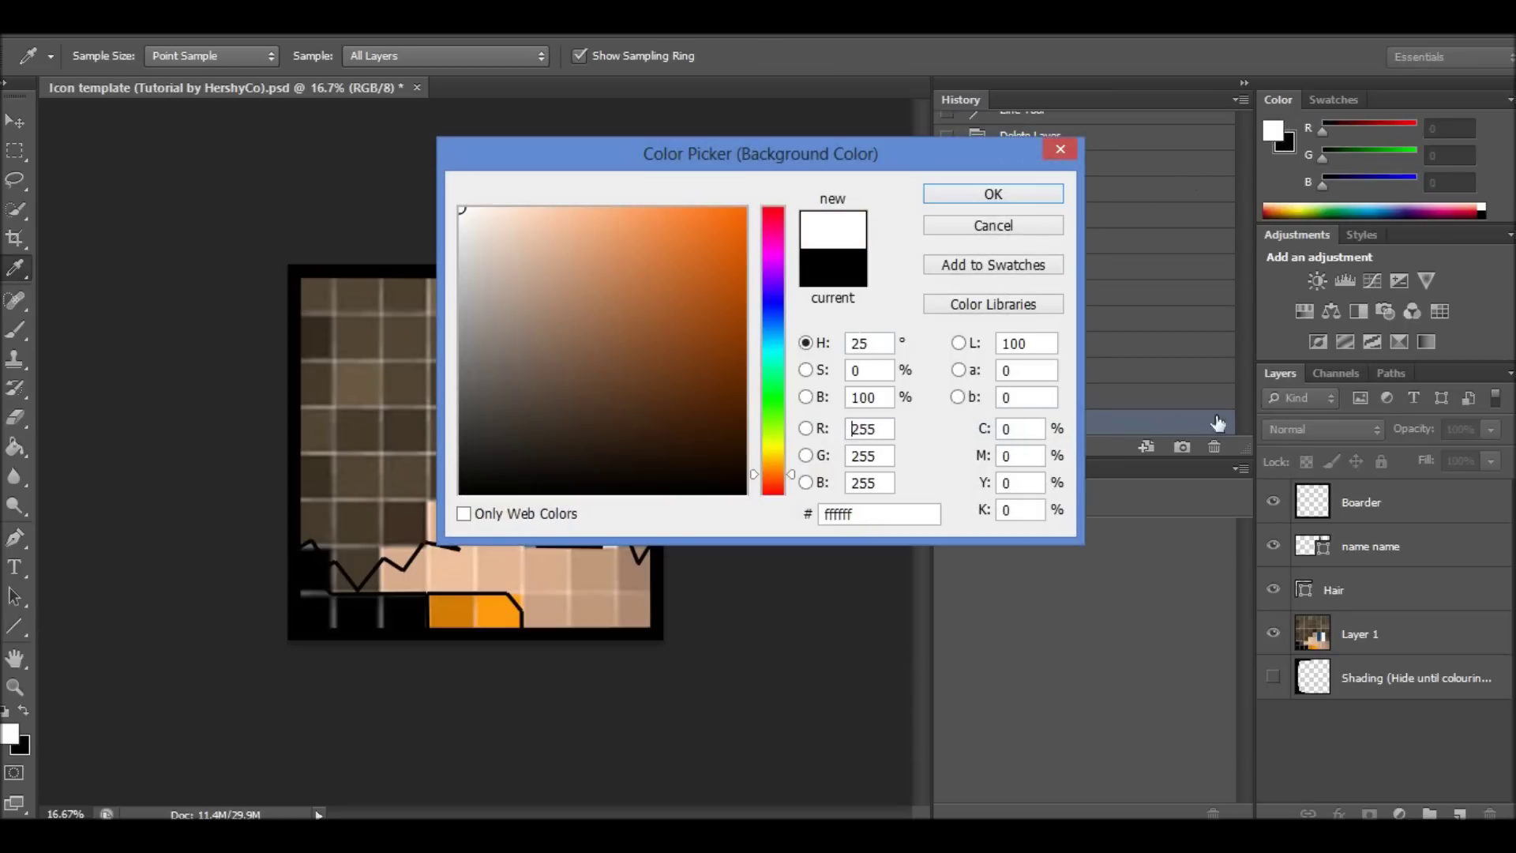
pyautogui.click(993, 194)
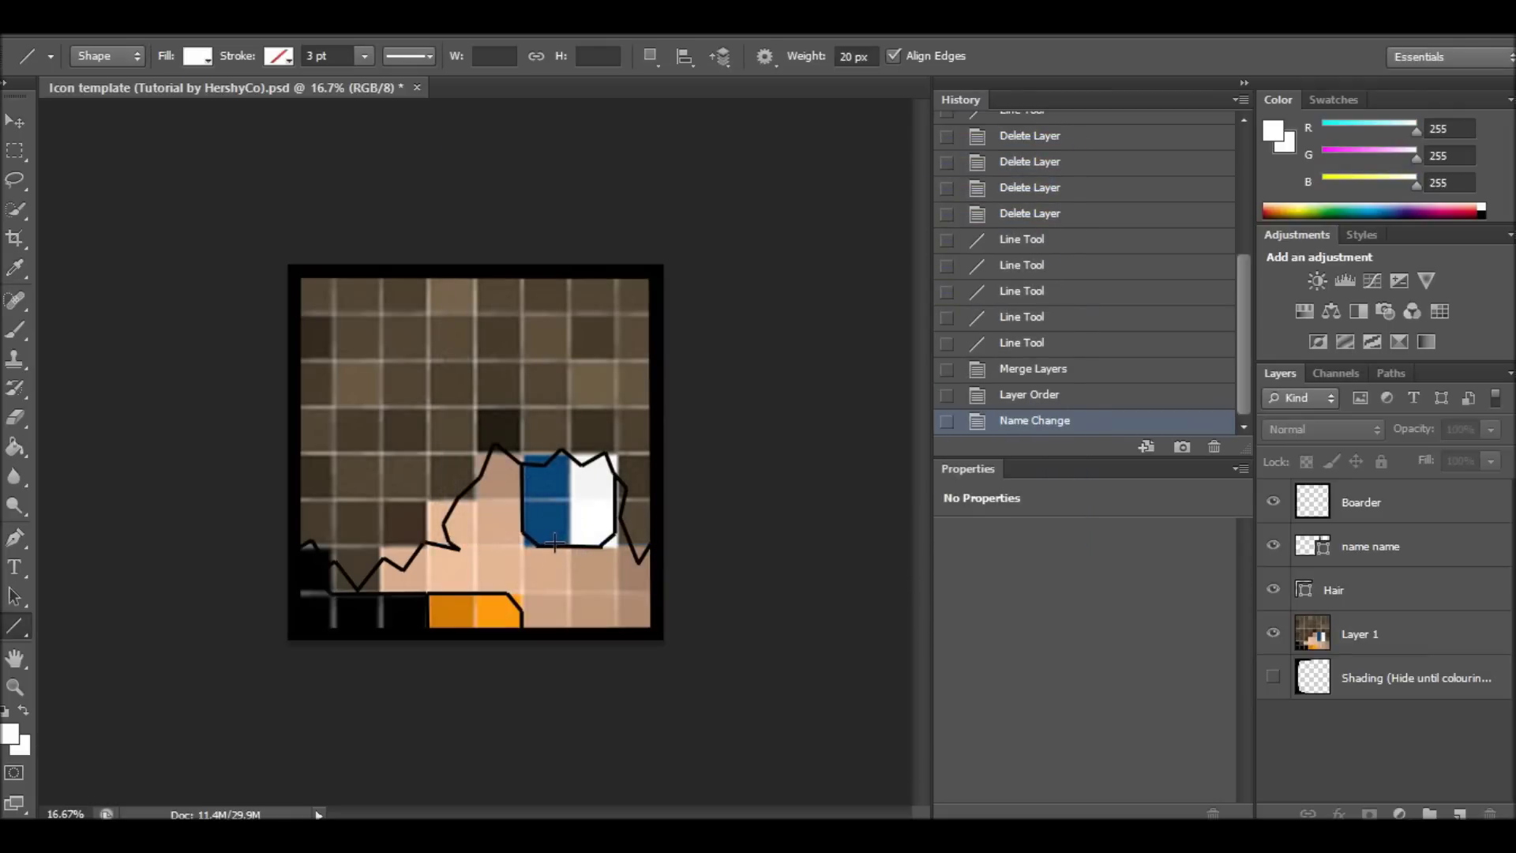
pyautogui.moveTo(555, 543); pyautogui.dragTo(559, 457)
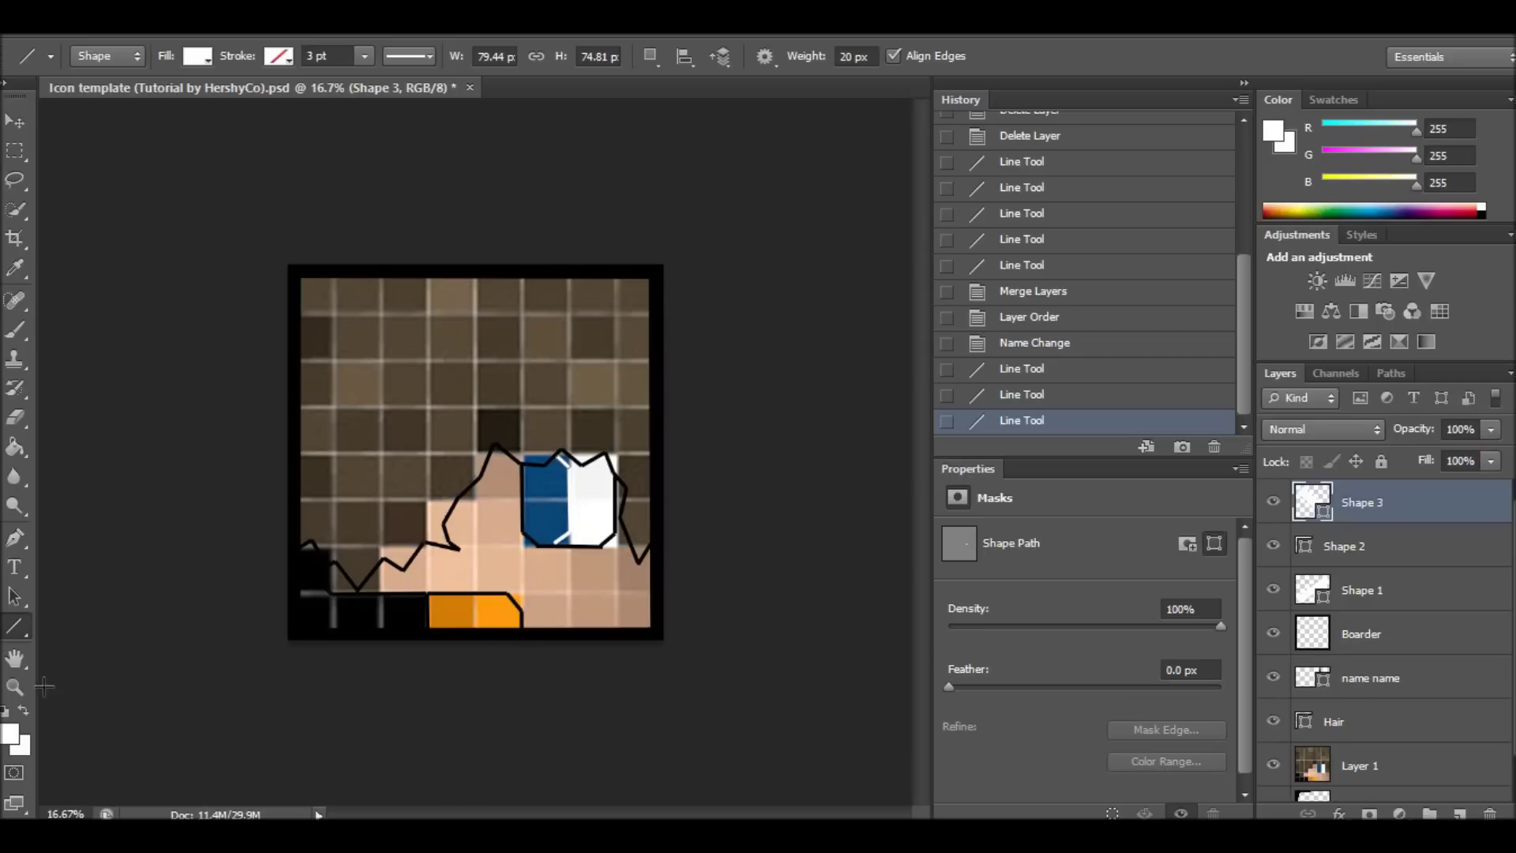
# Zoom in on the eye, merge highlight layers Shape 1–3 into Shape 3, and move it below name name.
pyautogui.click(14, 686)
pyautogui.moveTo(485, 531); pyautogui.dragTo(606, 632)
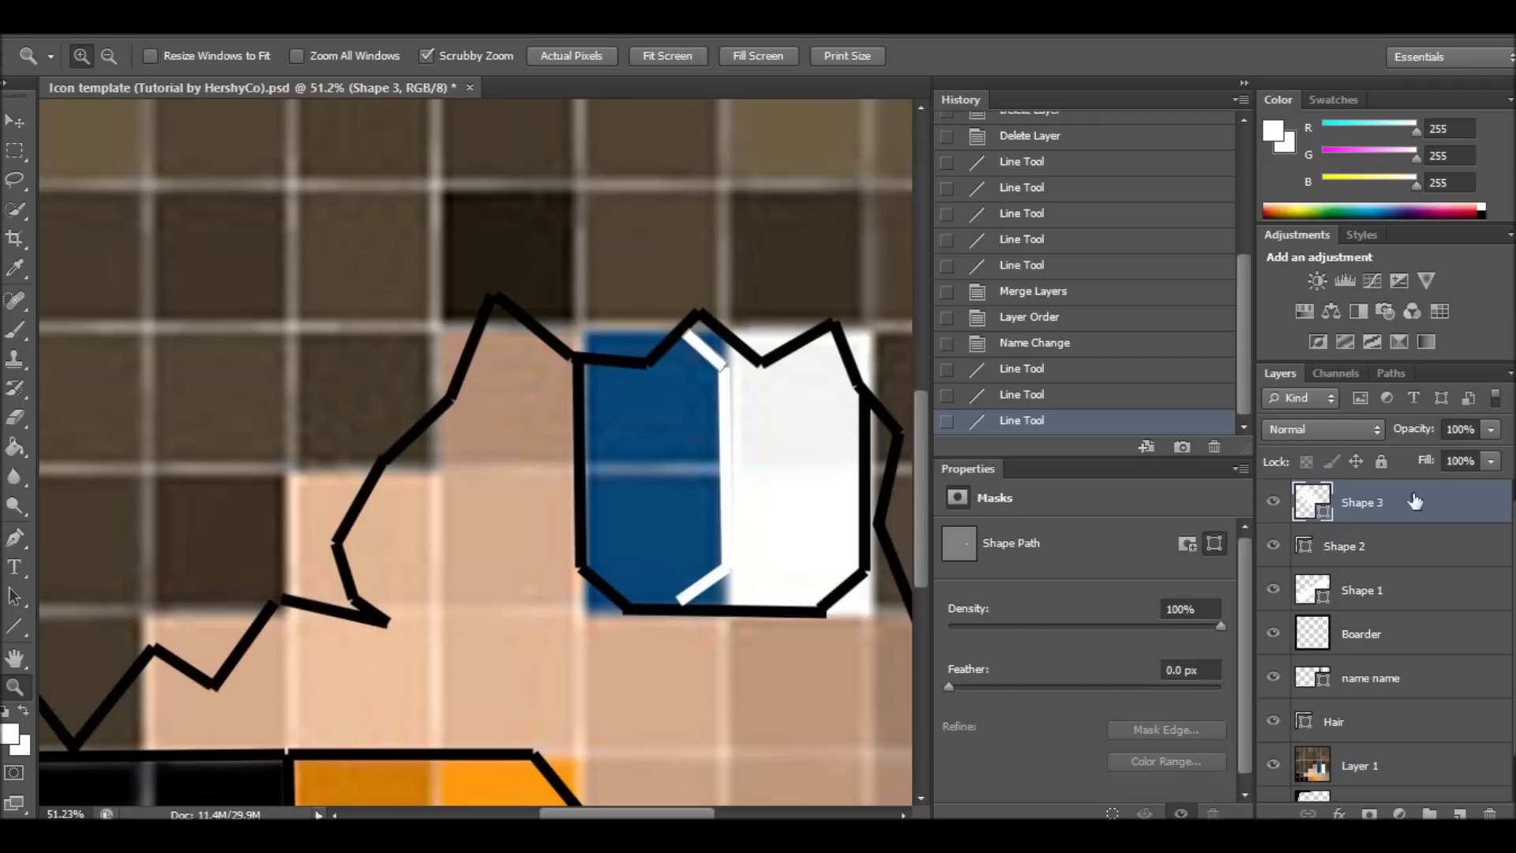
pyautogui.click(1359, 592)
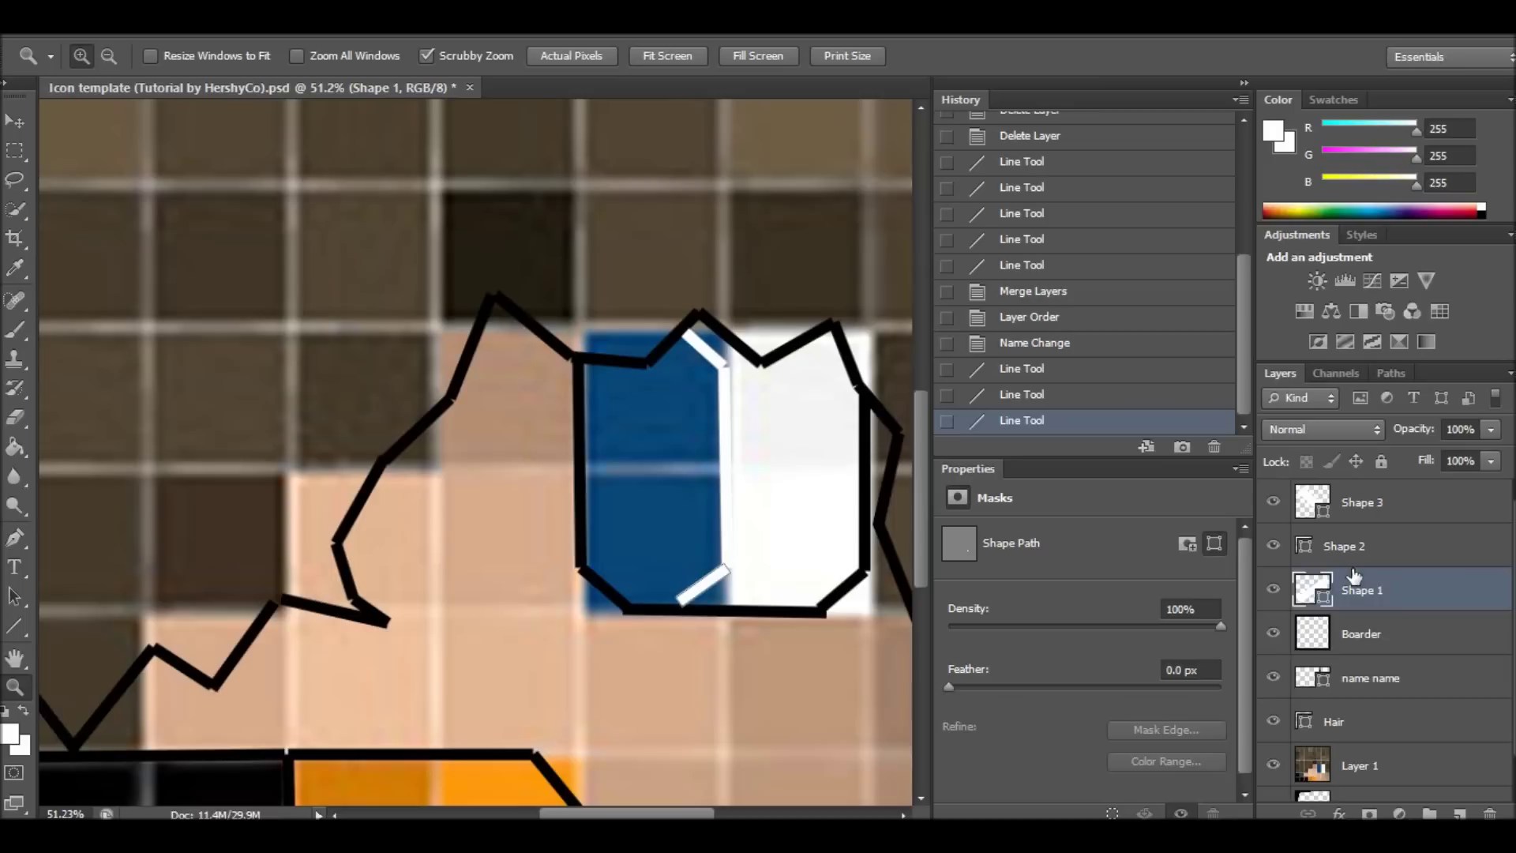
pyautogui.keyDown('shift'); pyautogui.click(1387, 507); pyautogui.keyUp('shift')
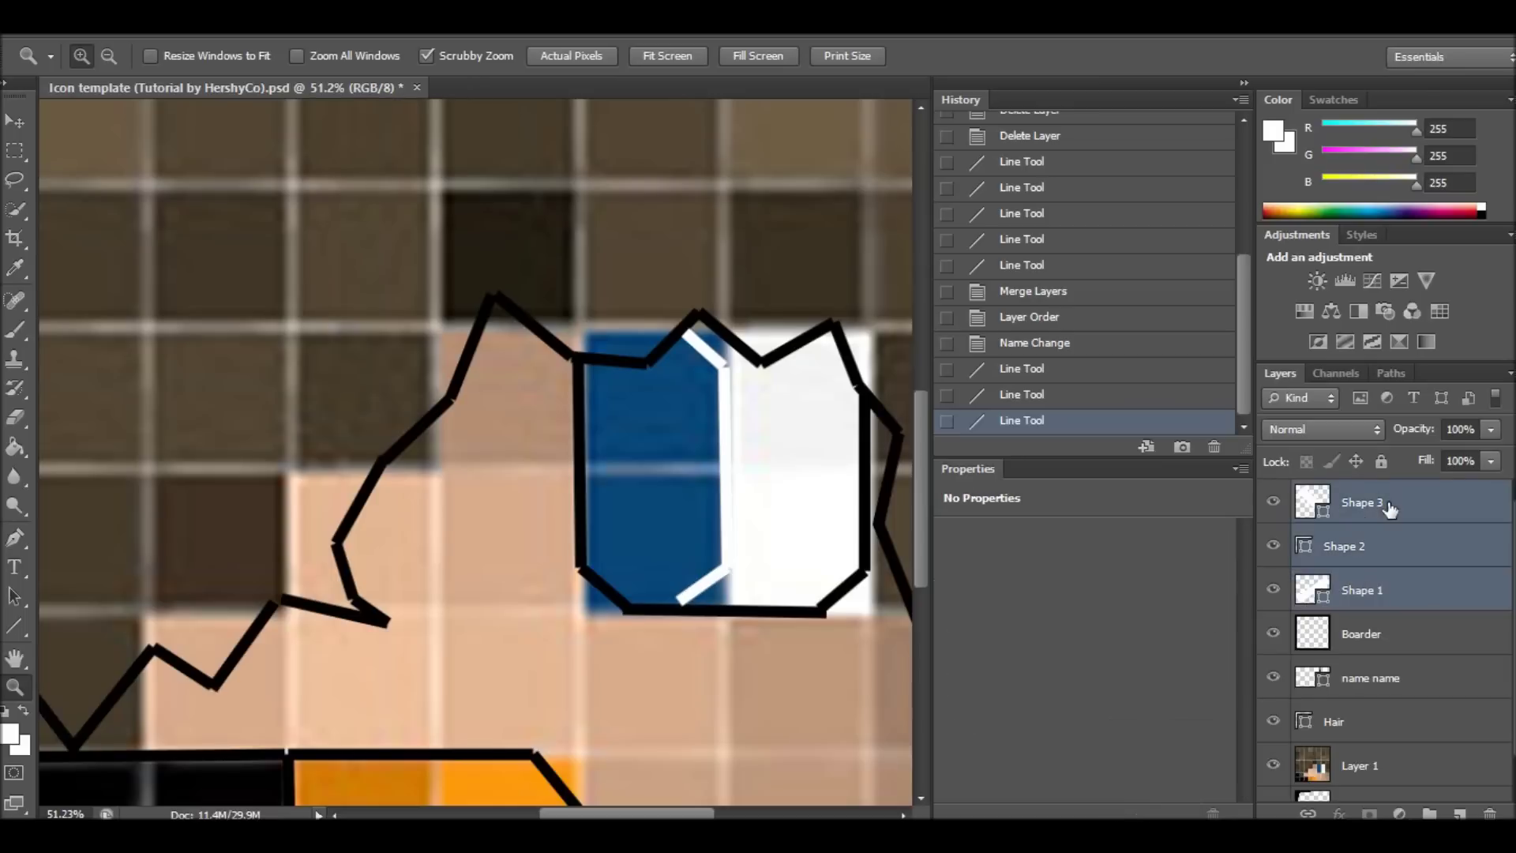
pyautogui.hotkey('ctrl', 'e')
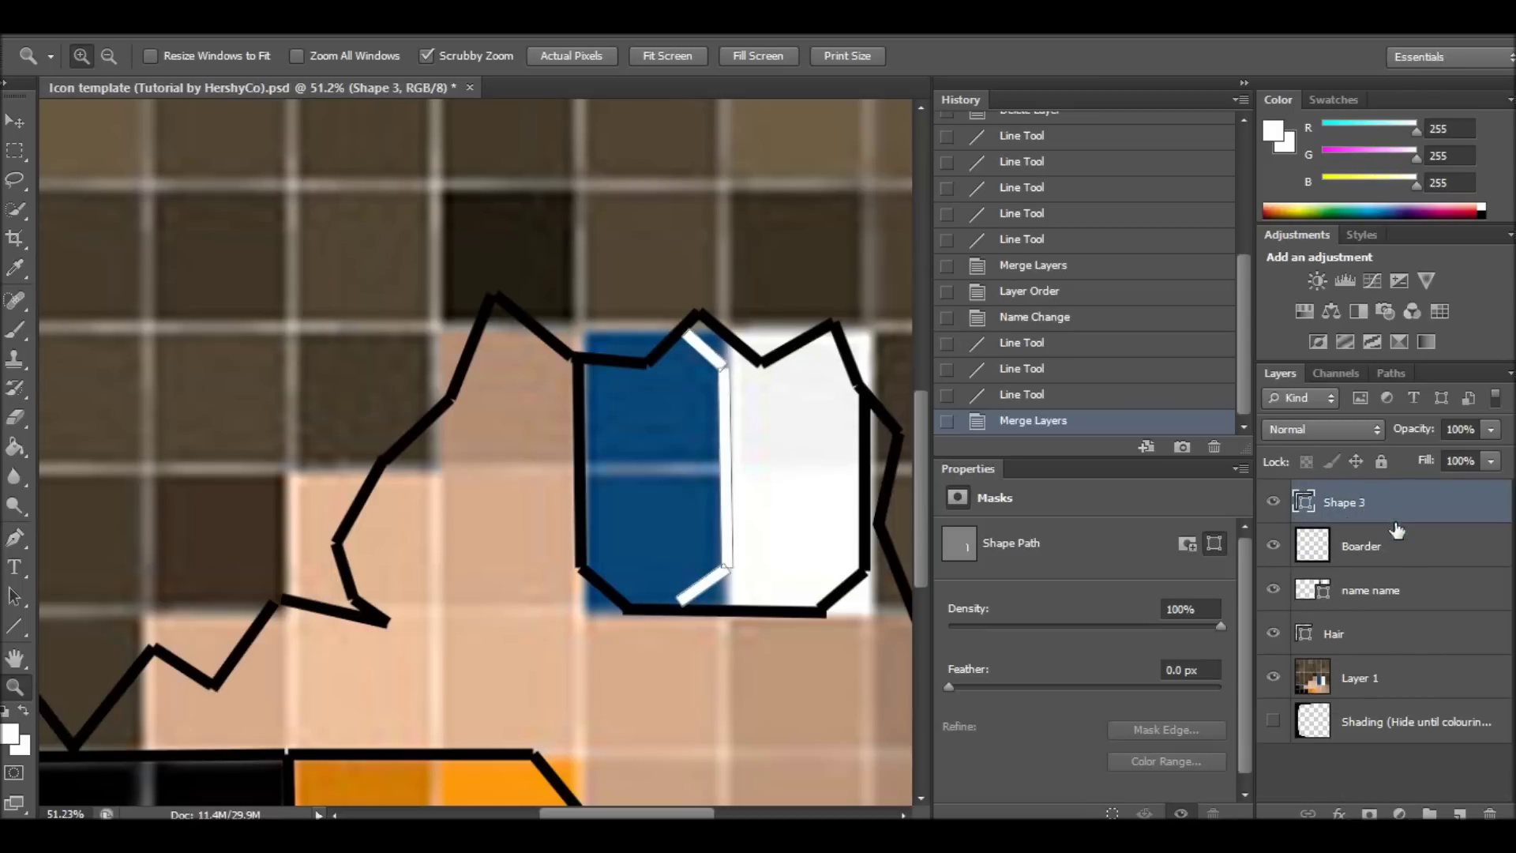
pyautogui.moveTo(1390, 513); pyautogui.dragTo(1392, 610)
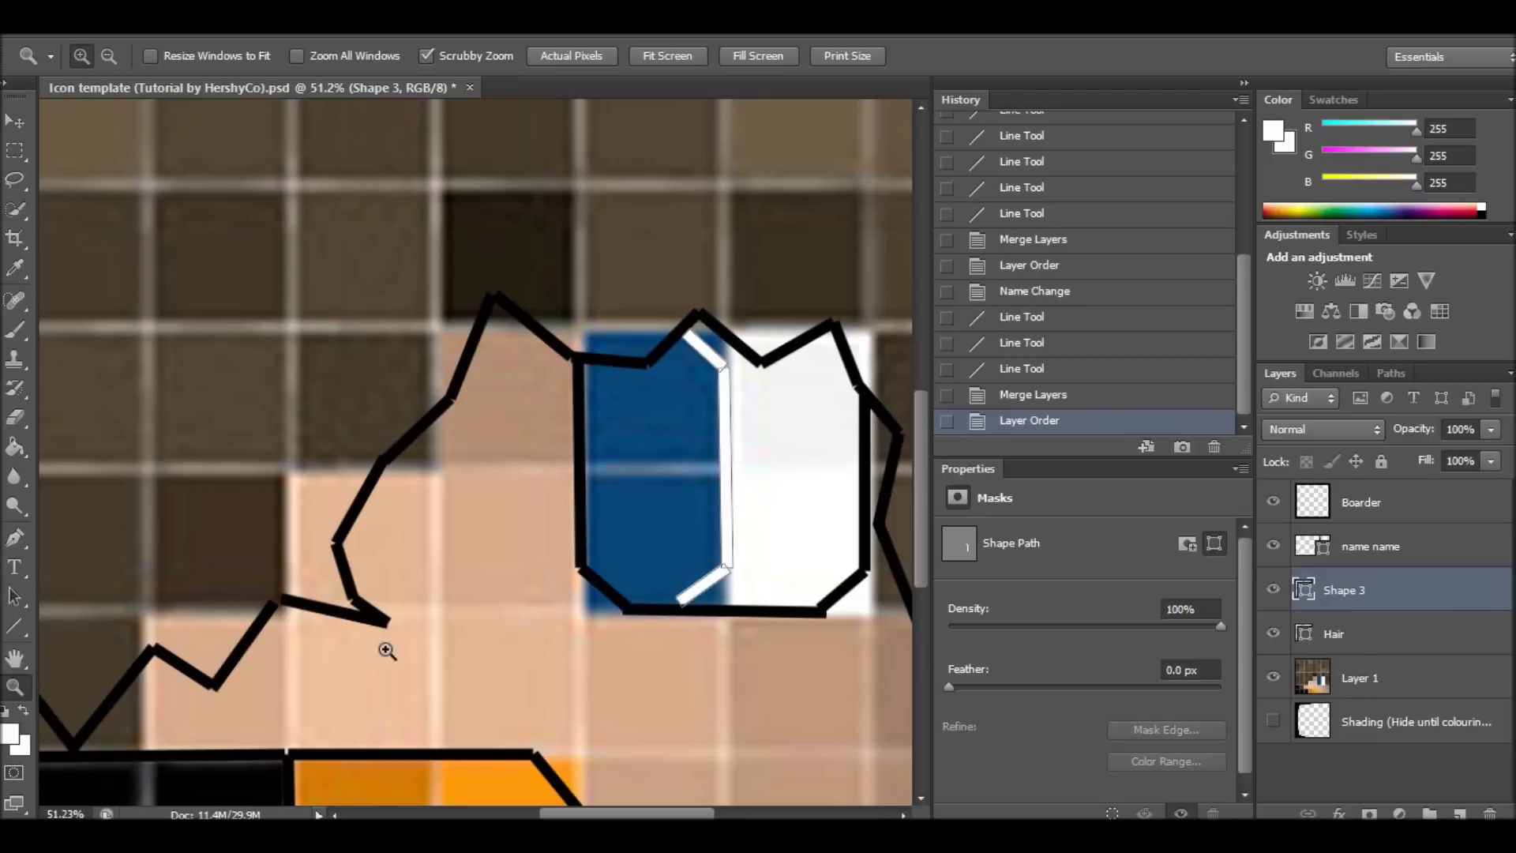
pyautogui.click(1352, 762)
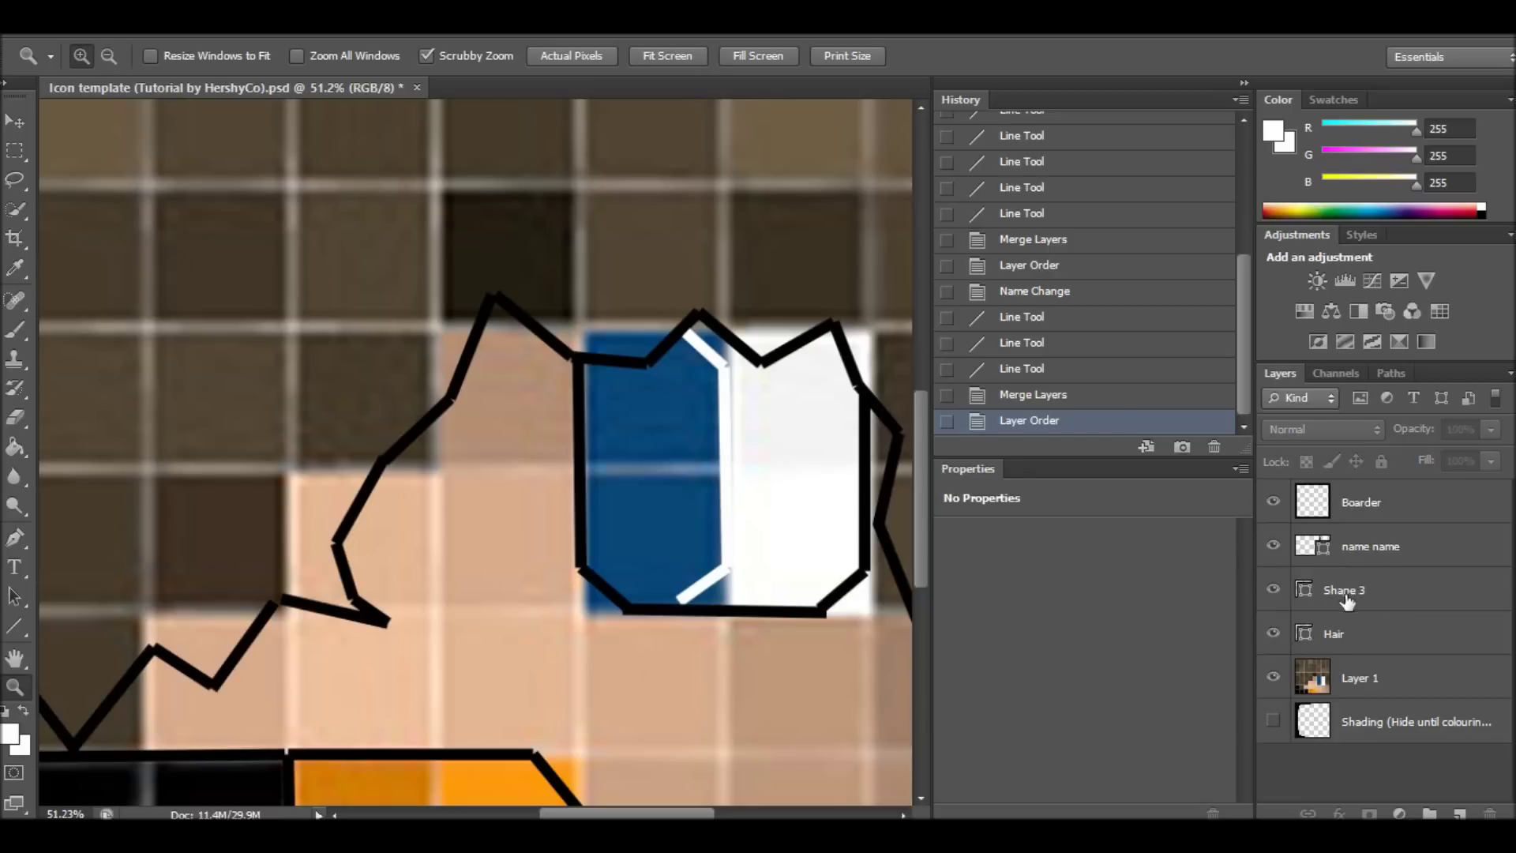
# Move Hair above Shape 3 and merge it with name name into a single layer named all.
pyautogui.moveTo(1334, 634); pyautogui.dragTo(1342, 596)
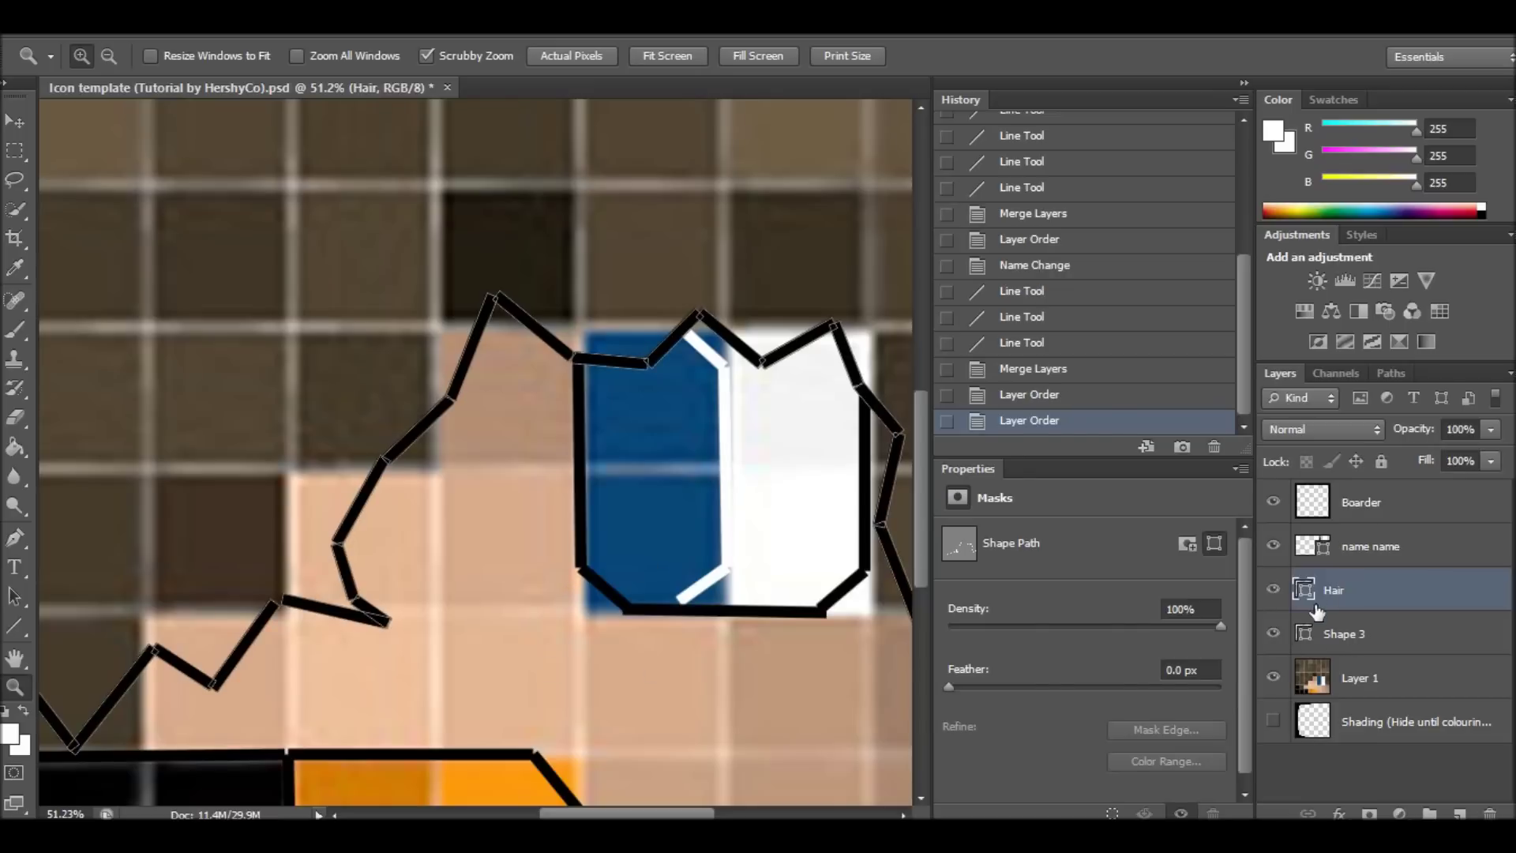
pyautogui.keyDown('shift'); pyautogui.click(1355, 551); pyautogui.keyUp('shift')
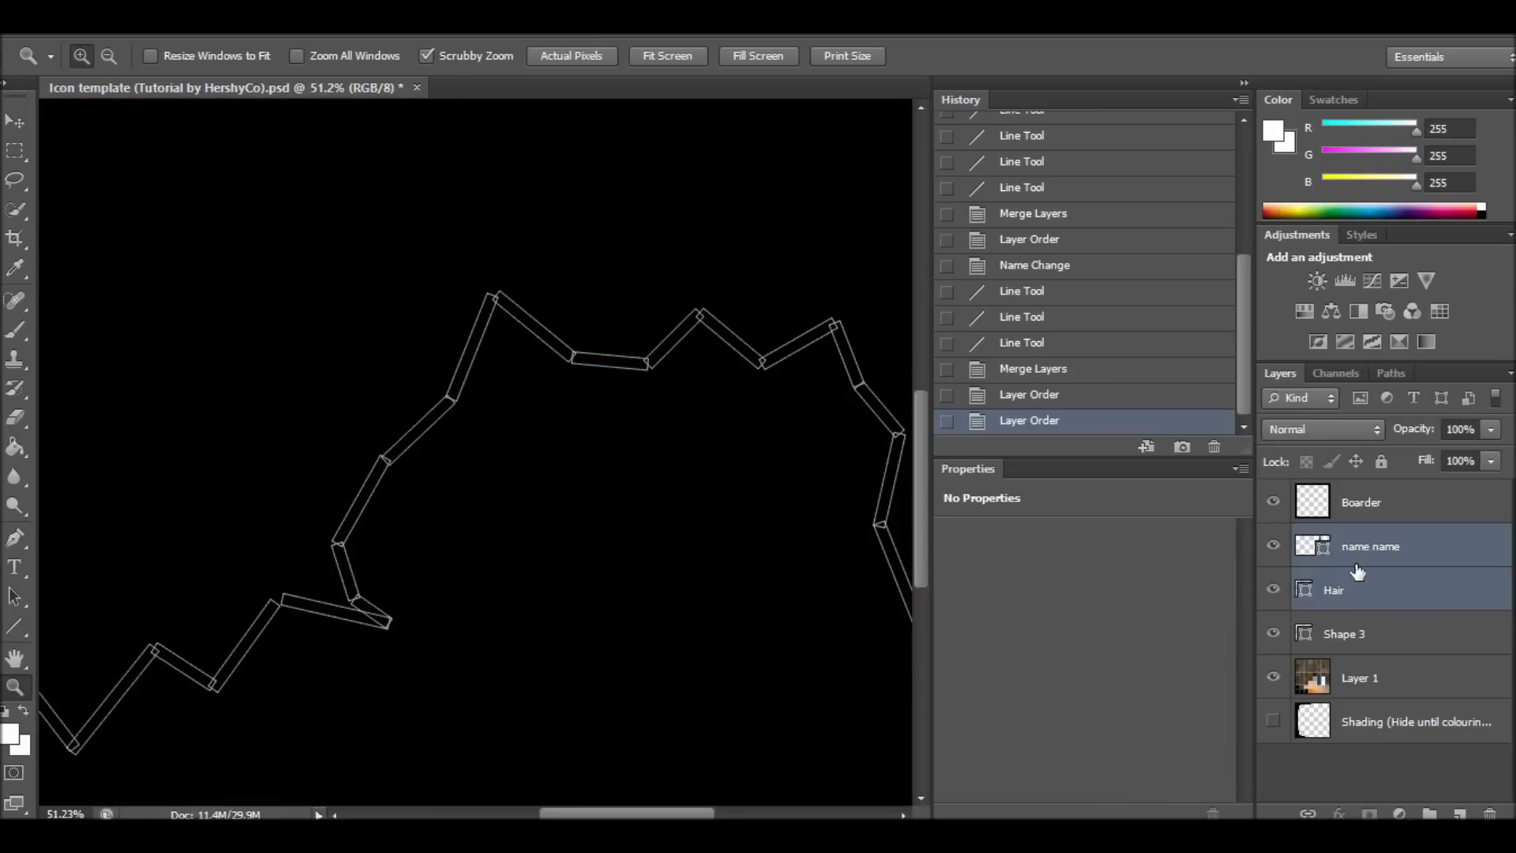
pyautogui.press('e')
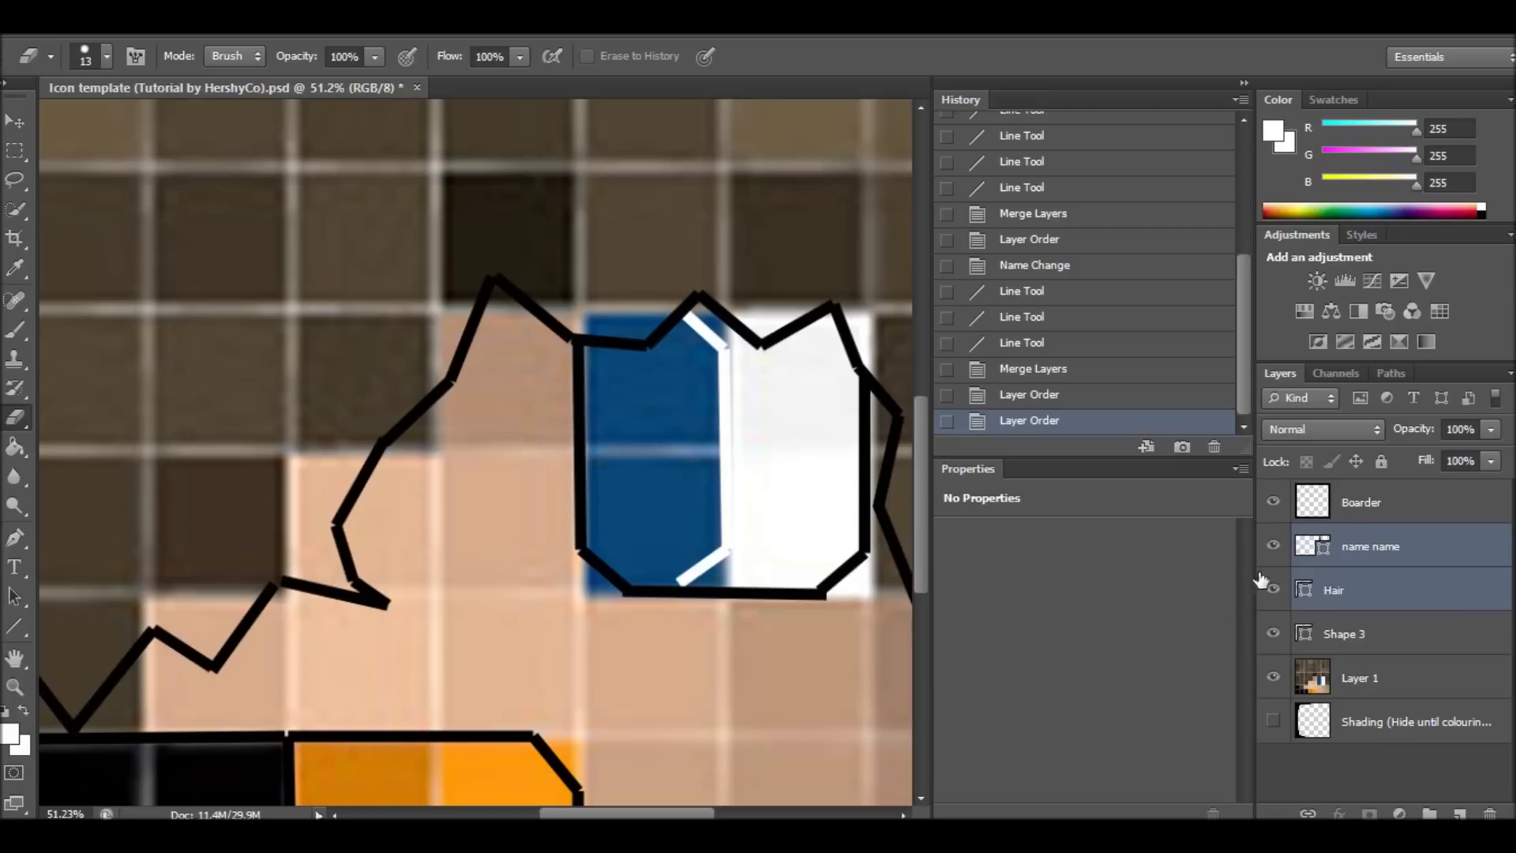
pyautogui.click(1342, 546)
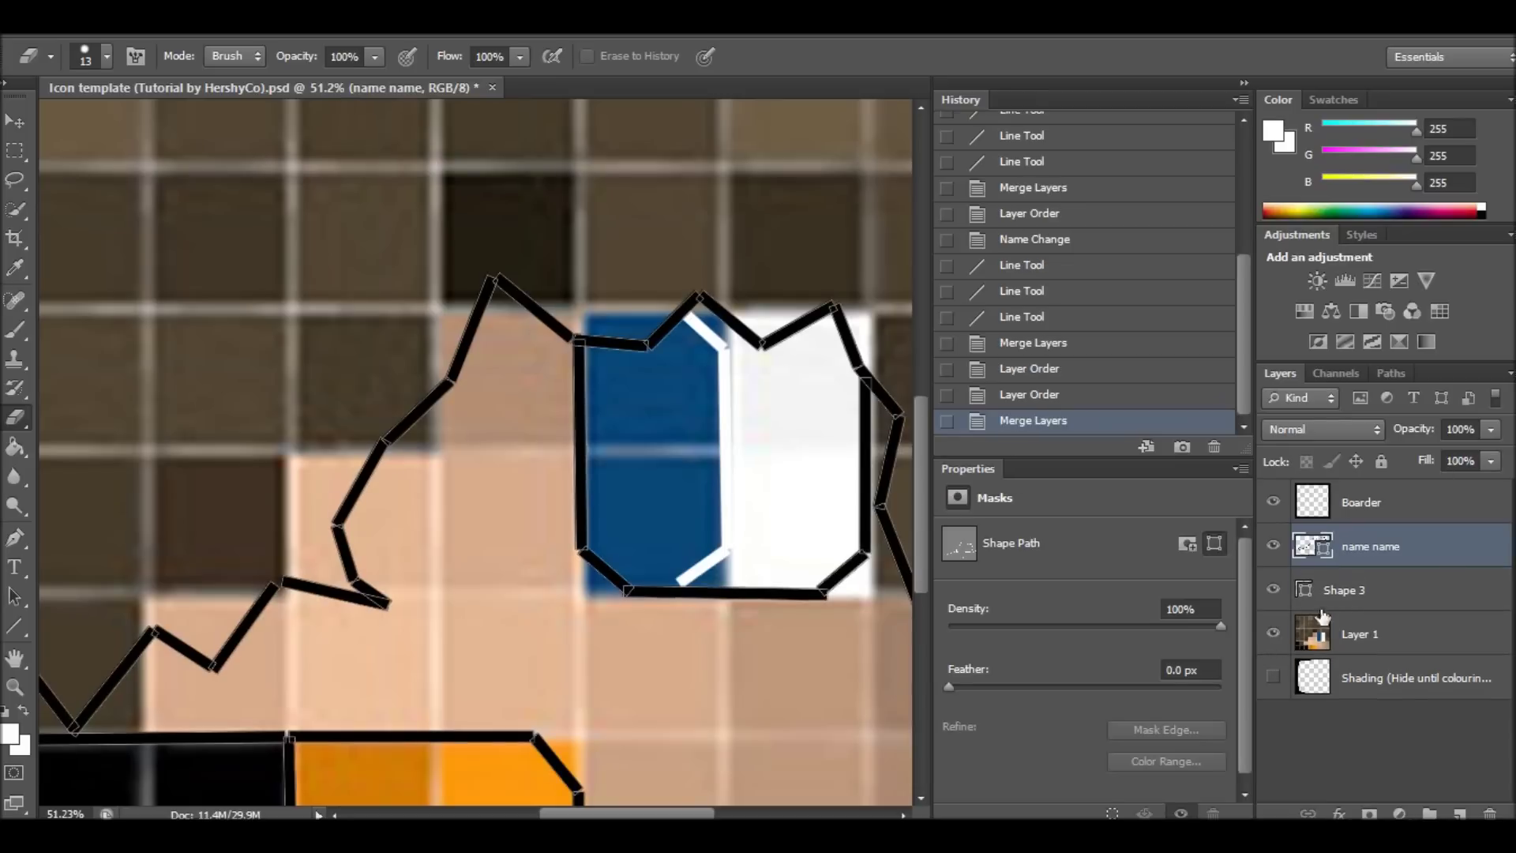
pyautogui.rightClick(1417, 553)
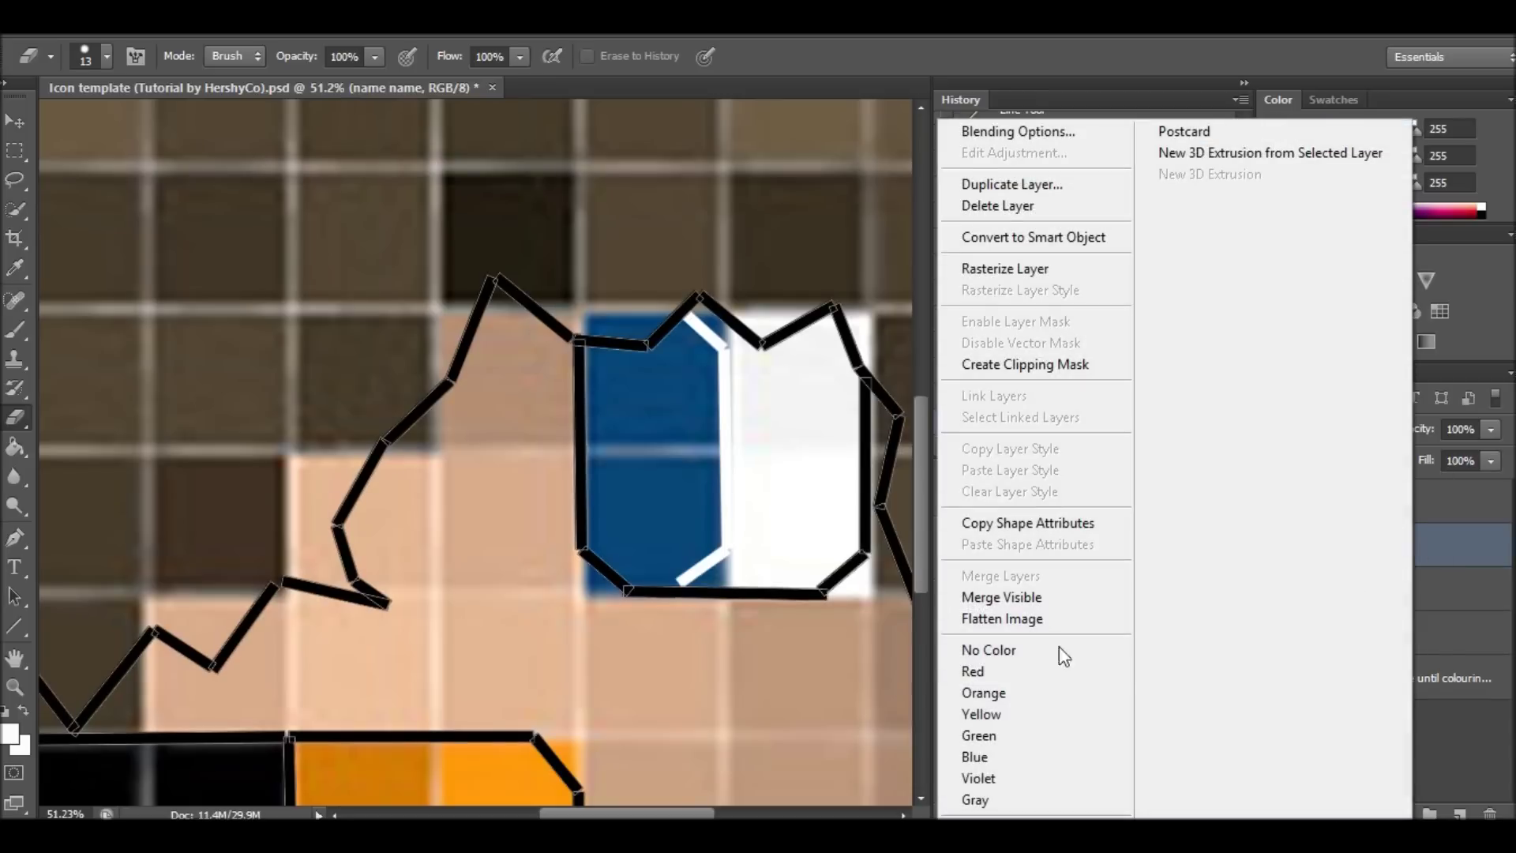
pyautogui.click(1432, 529)
pyautogui.doubleClick(1366, 546)
pyautogui.write('a')
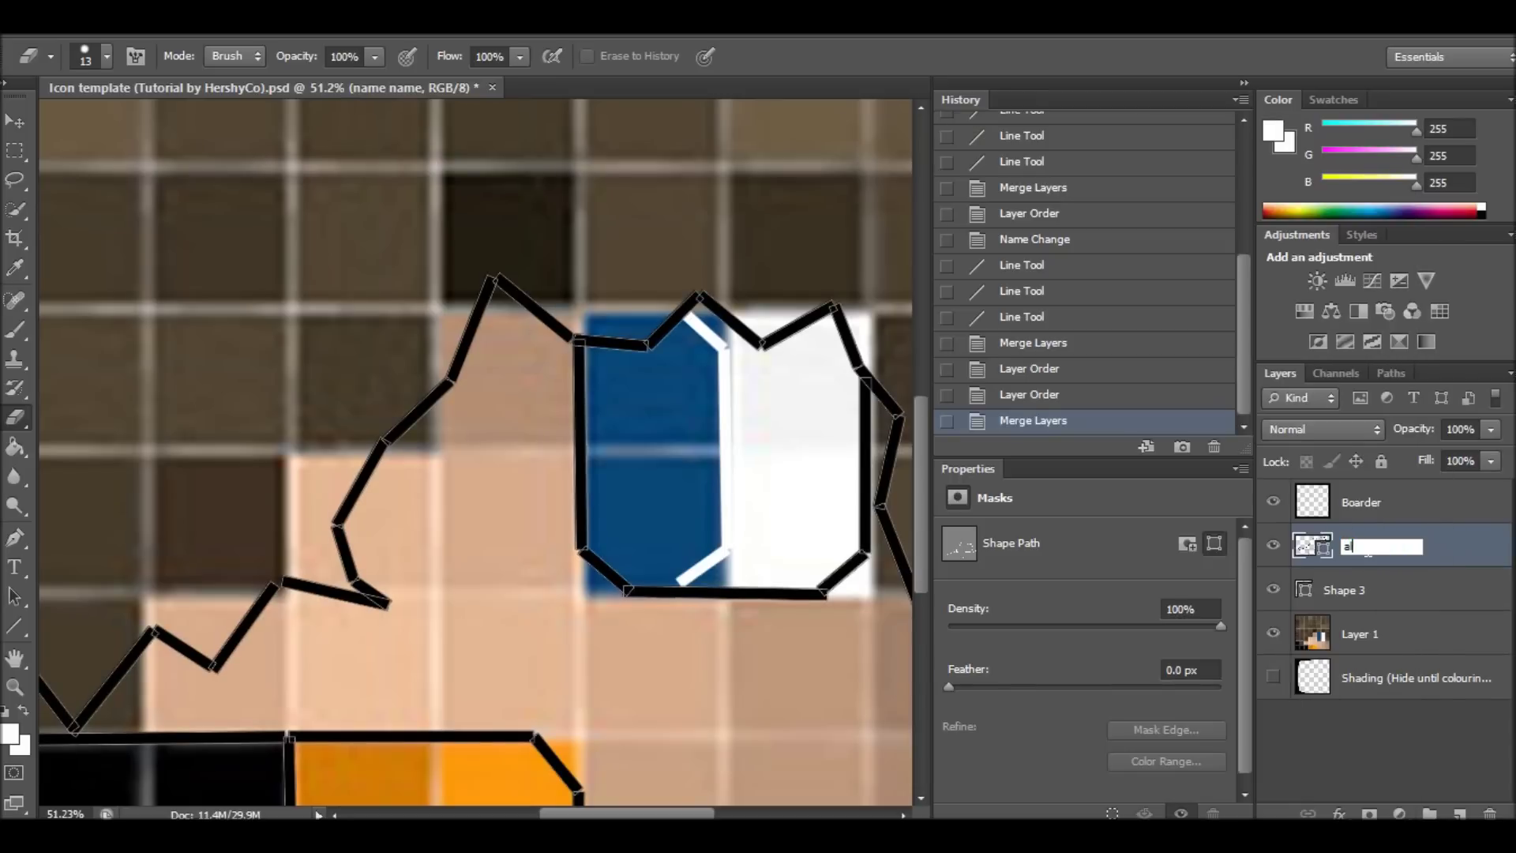
pyautogui.write('ll')
pyautogui.click(1309, 765)
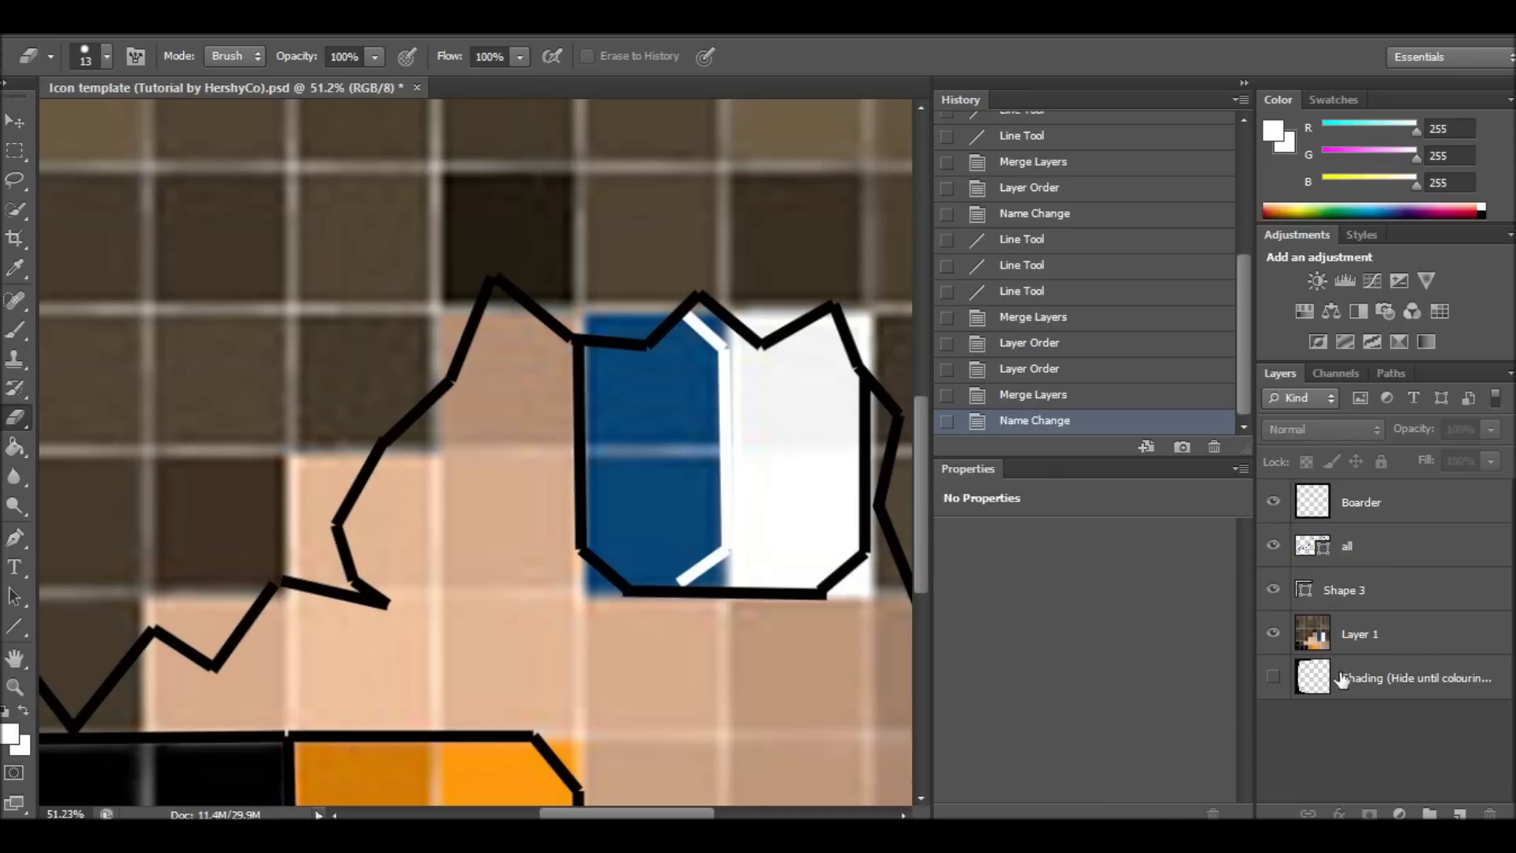
pyautogui.rightClick(1339, 548)
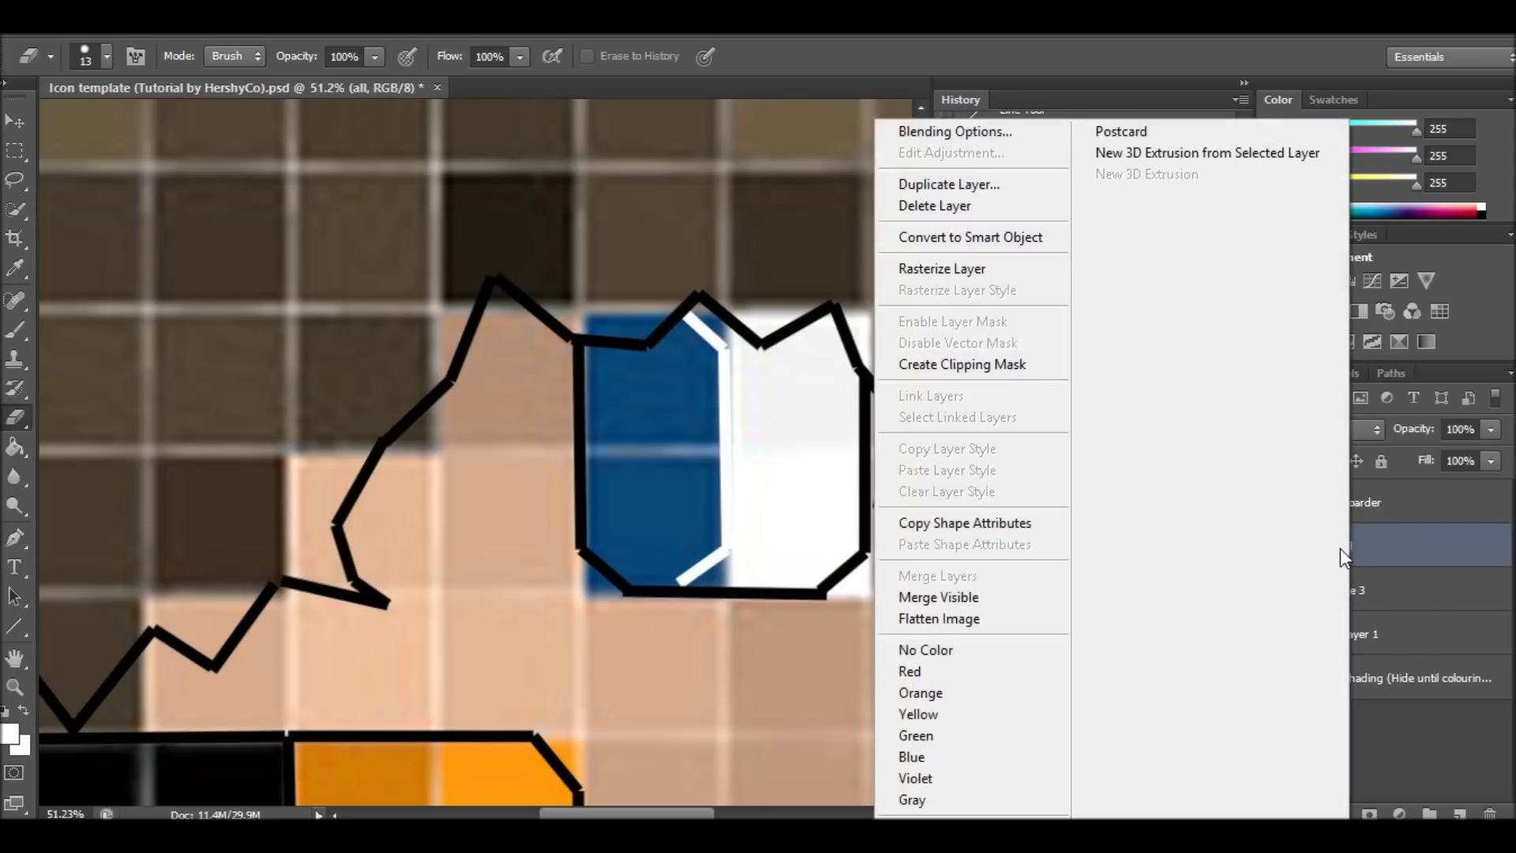
pyautogui.click(918, 137)
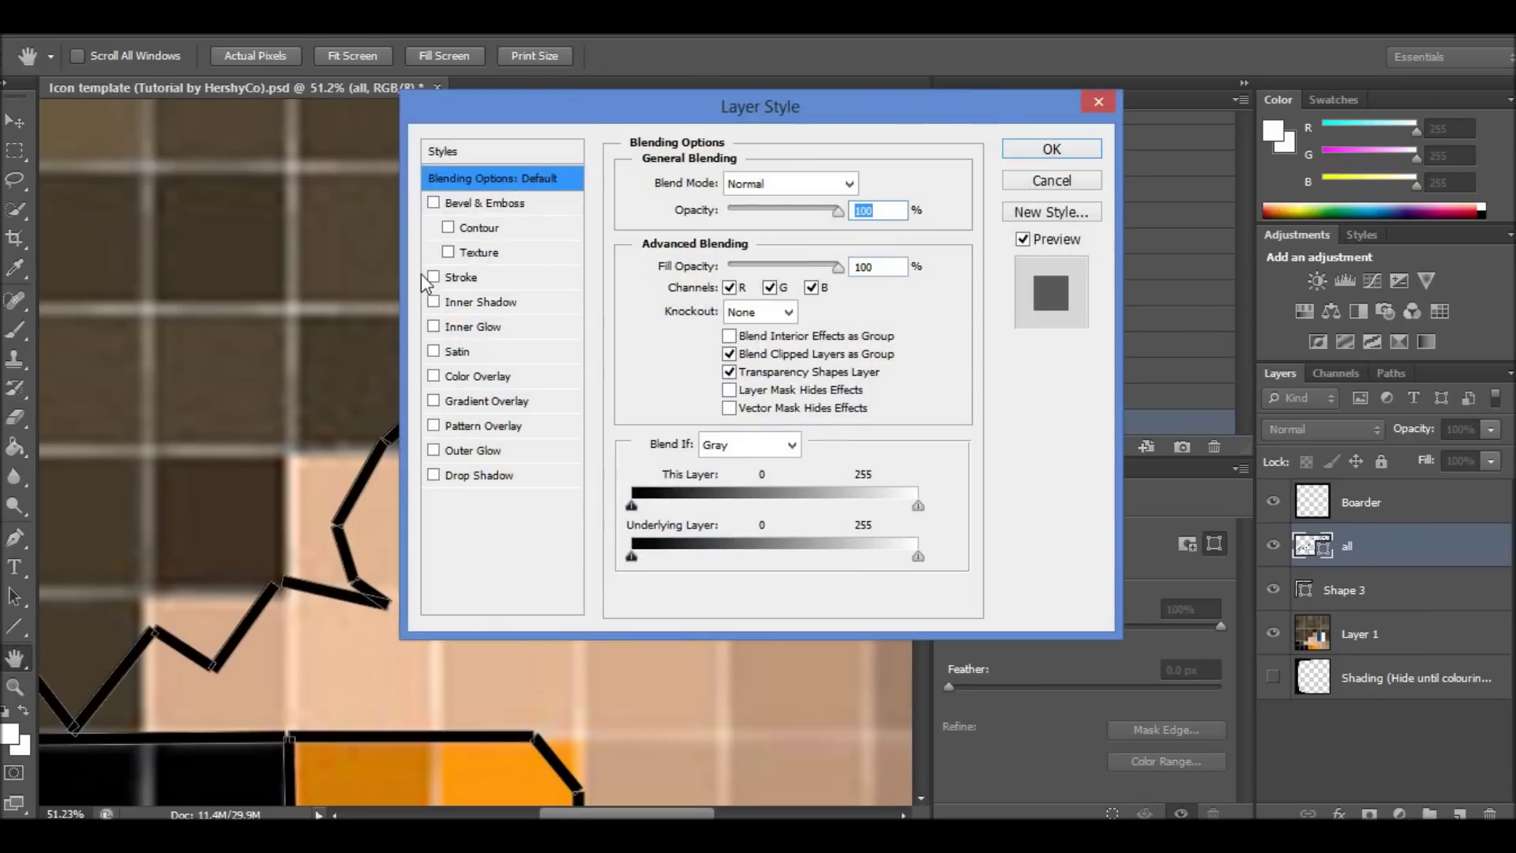
# Apply a 17 px Outside black Stroke style to the all layer, then hide that layer.
pyautogui.click(433, 277)
pyautogui.click(472, 280)
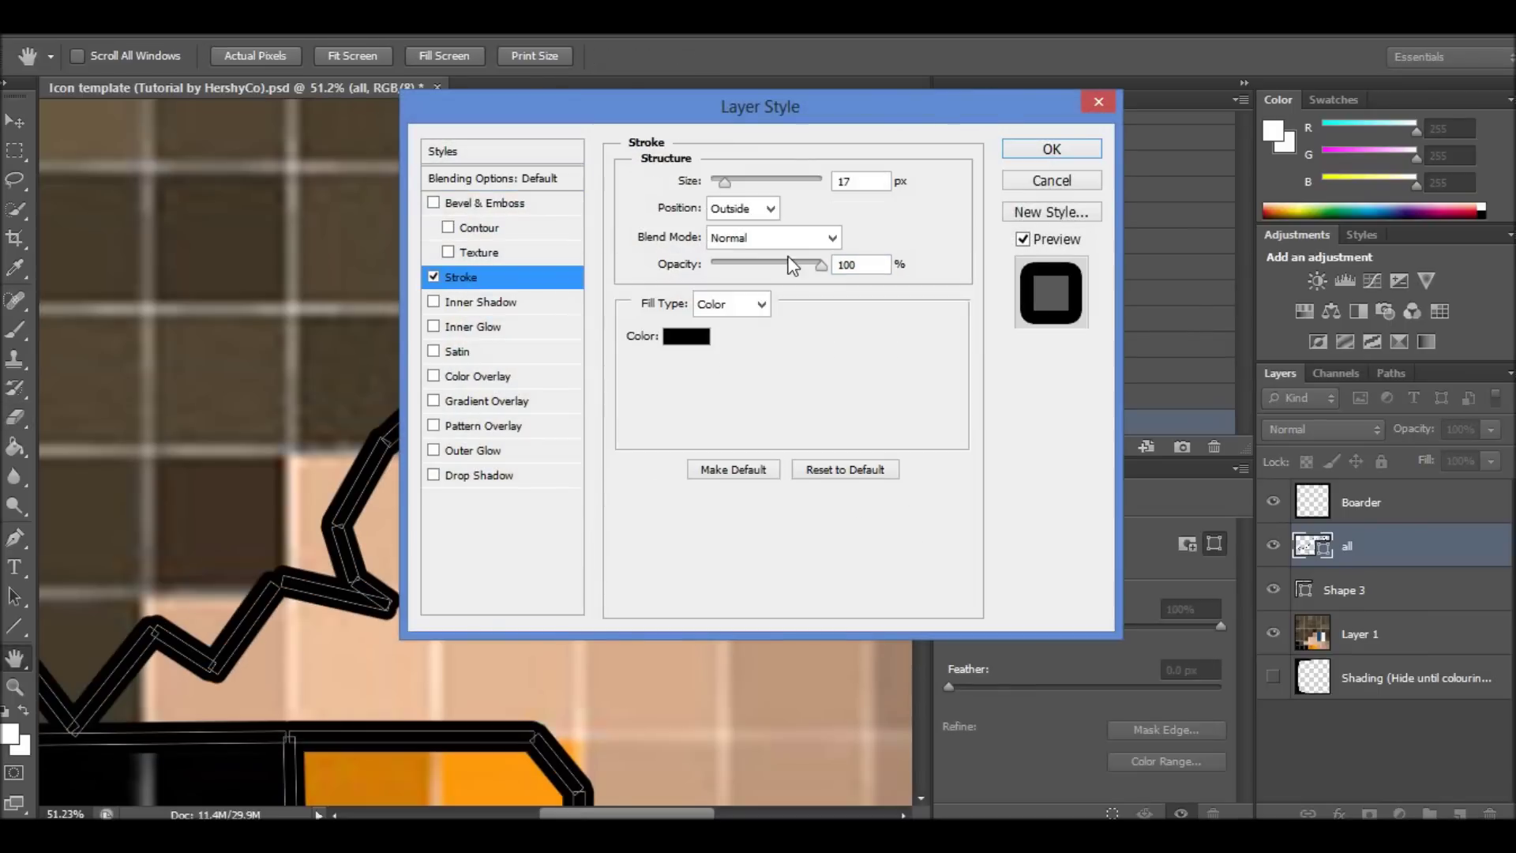
pyautogui.doubleClick(840, 177)
pyautogui.press('BackSpace')
pyautogui.click(1036, 154)
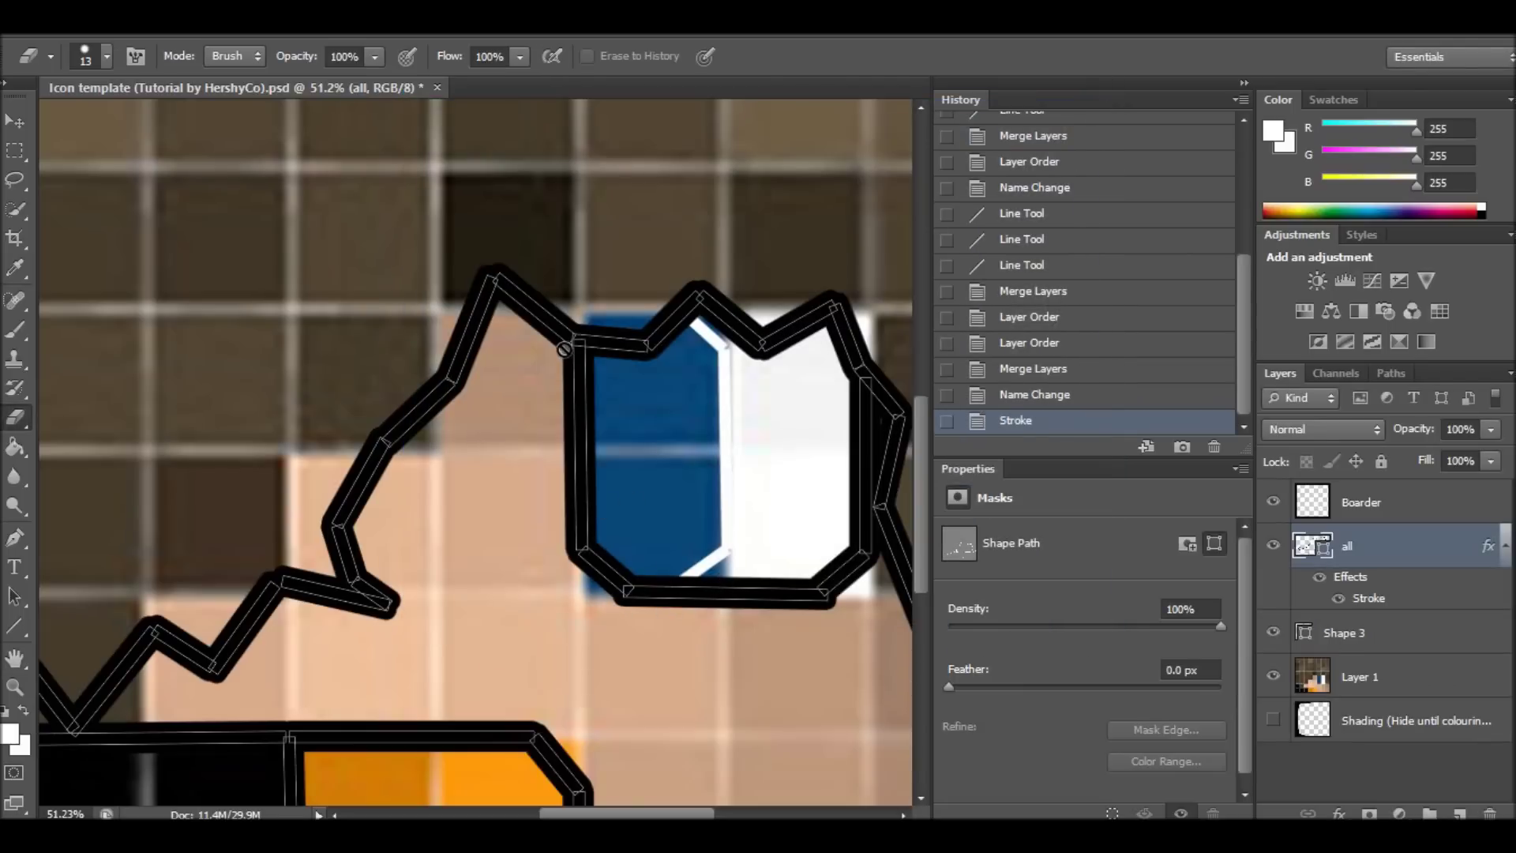
pyautogui.click(1273, 545)
# Add a Stroke layer style to the Shape 3 highlight layer.
pyautogui.click(1308, 636)
pyautogui.rightClick(1311, 638)
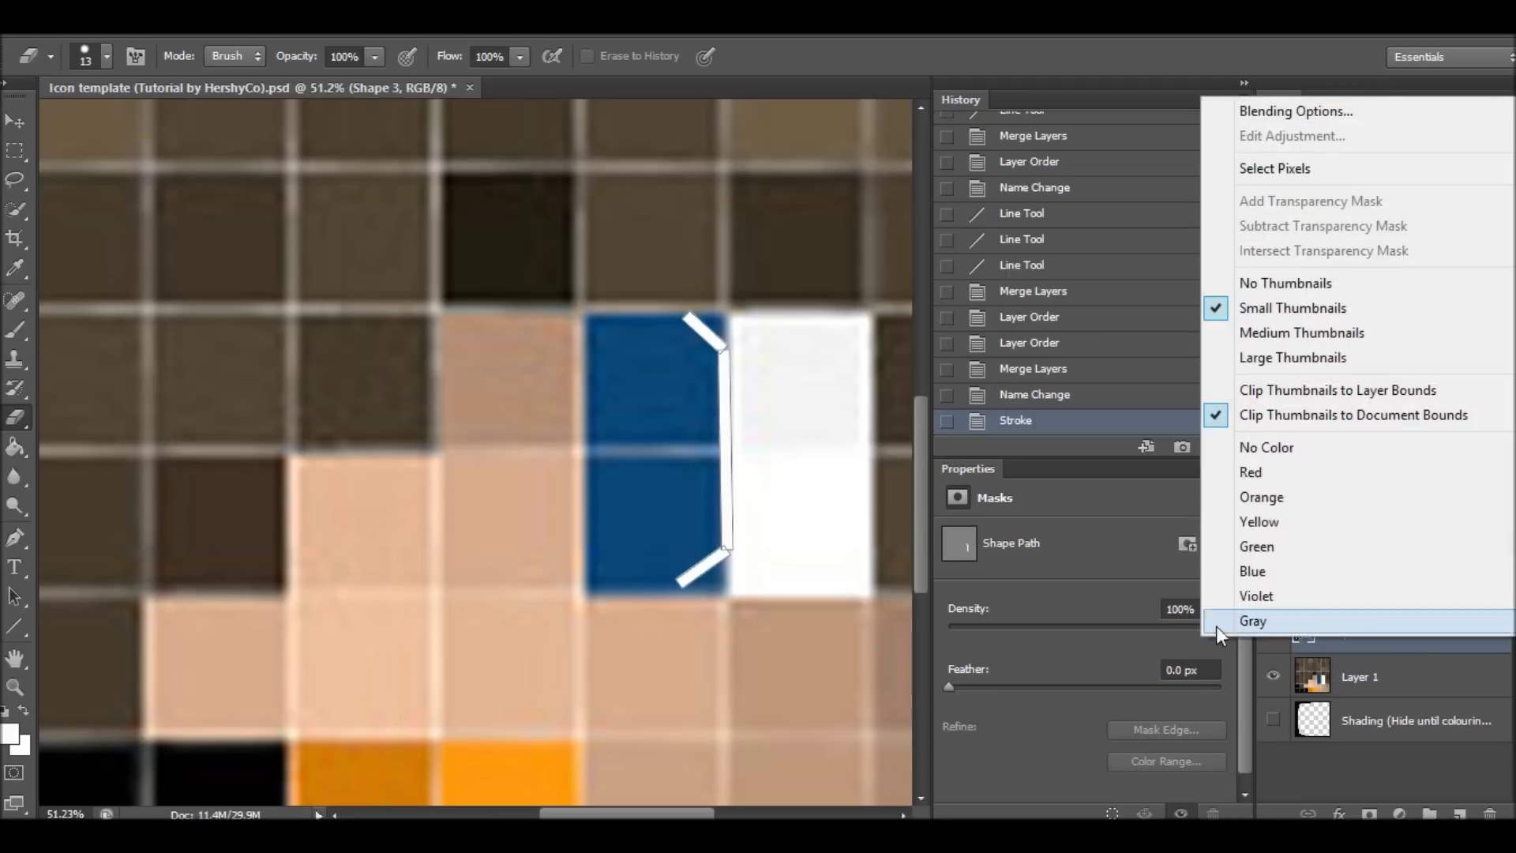
pyautogui.click(1266, 114)
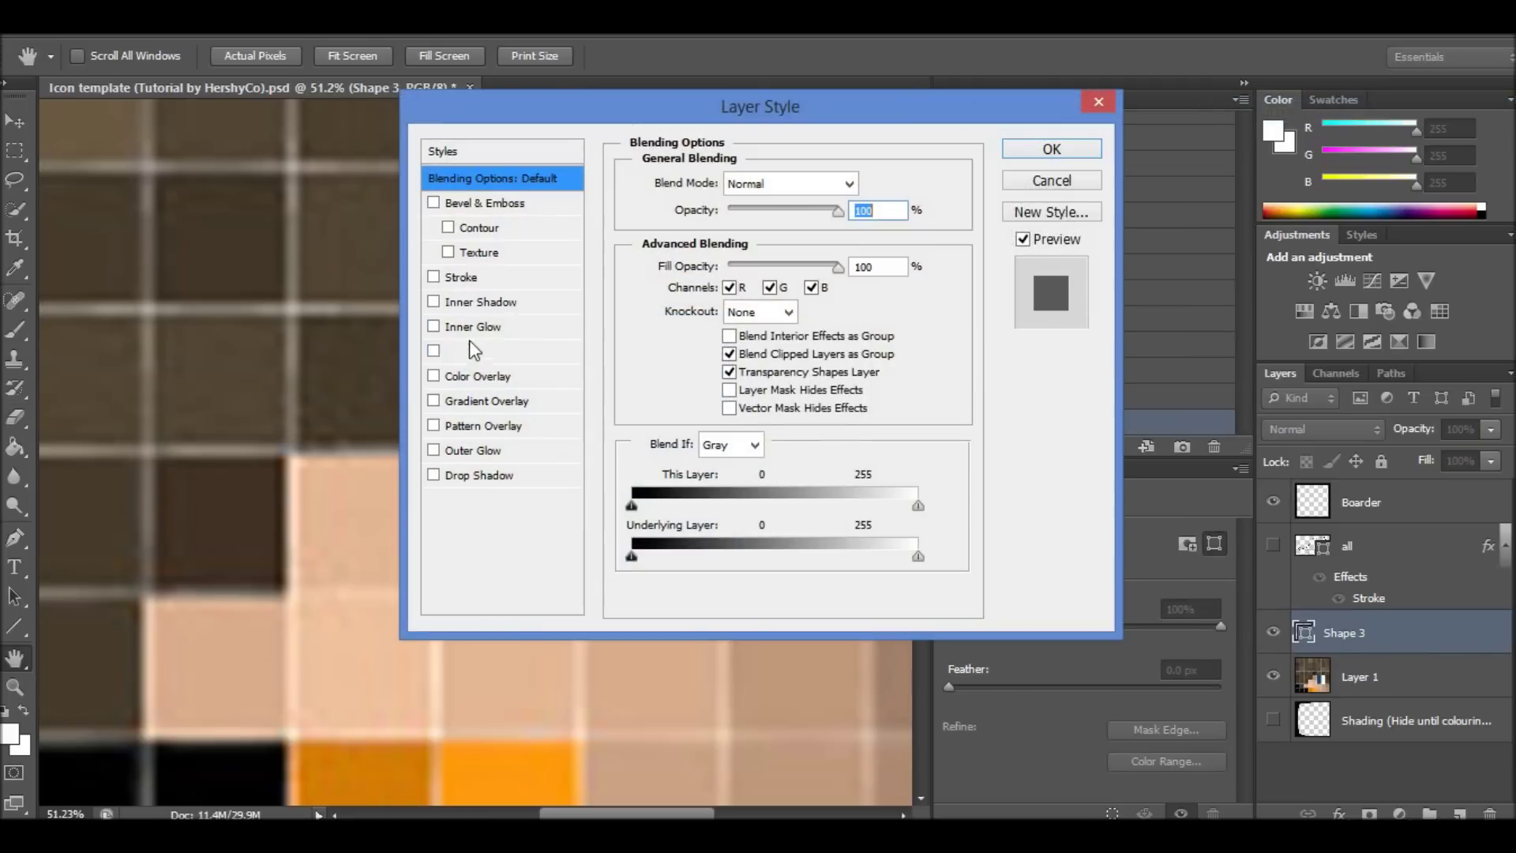
pyautogui.click(433, 276)
pyautogui.click(462, 277)
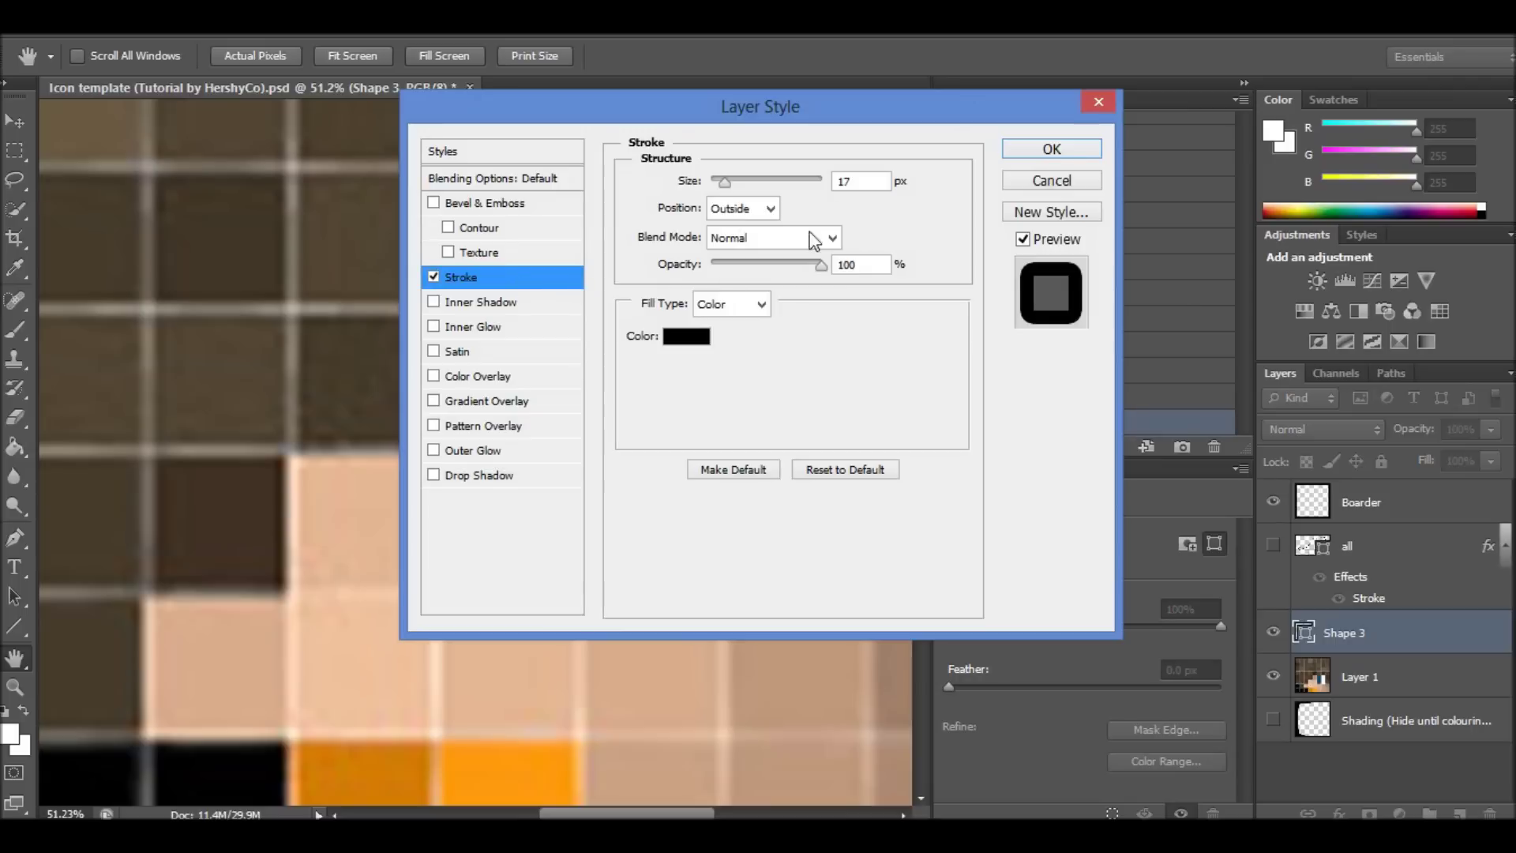
pyautogui.click(1031, 149)
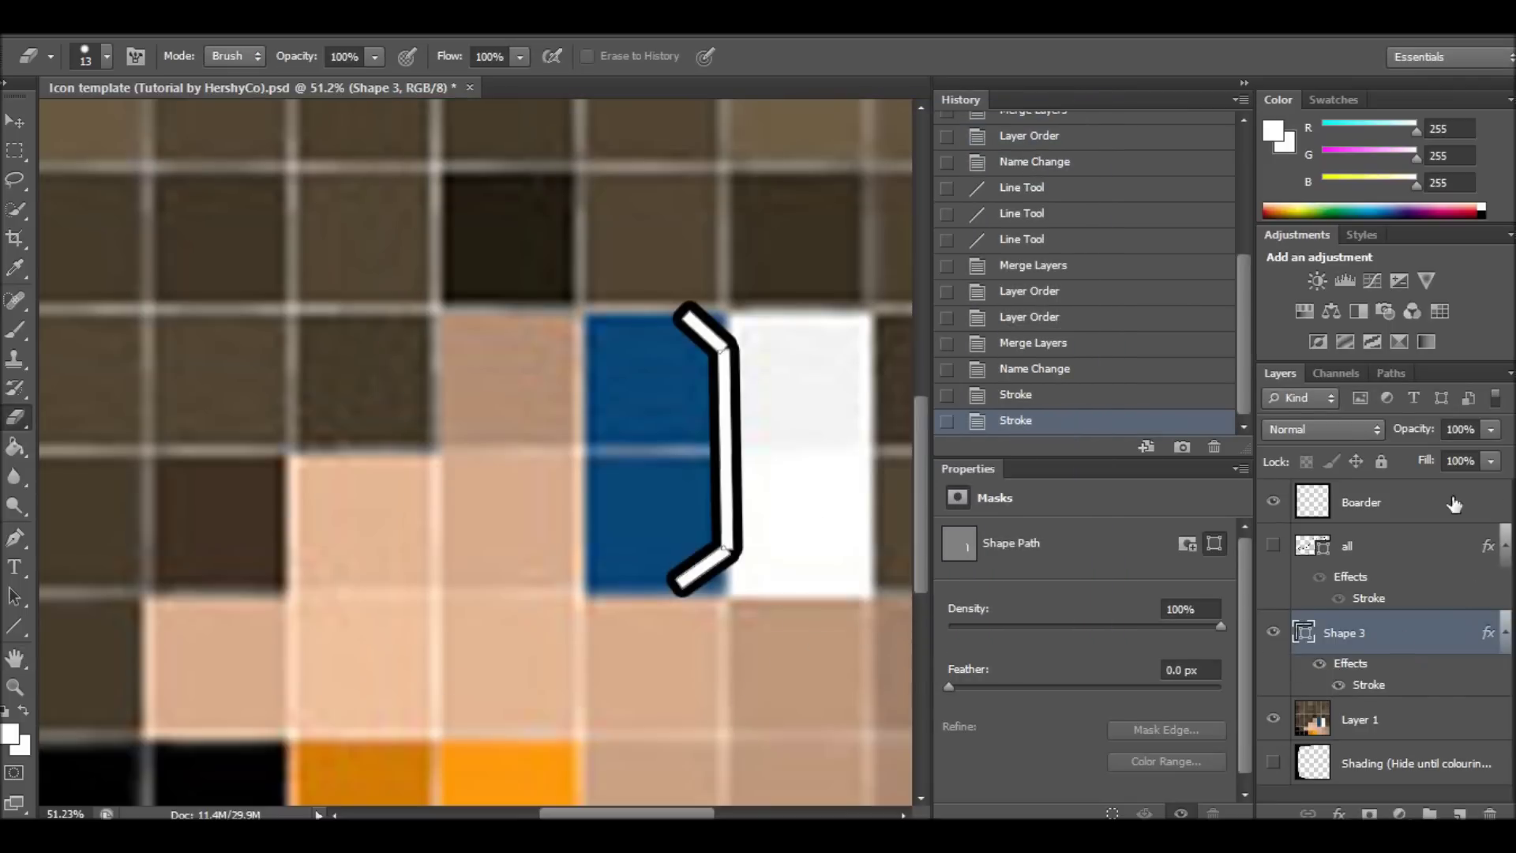
# Change the Shape 3 stroke colour to white (ffffff).
pyautogui.rightClick(1307, 632)
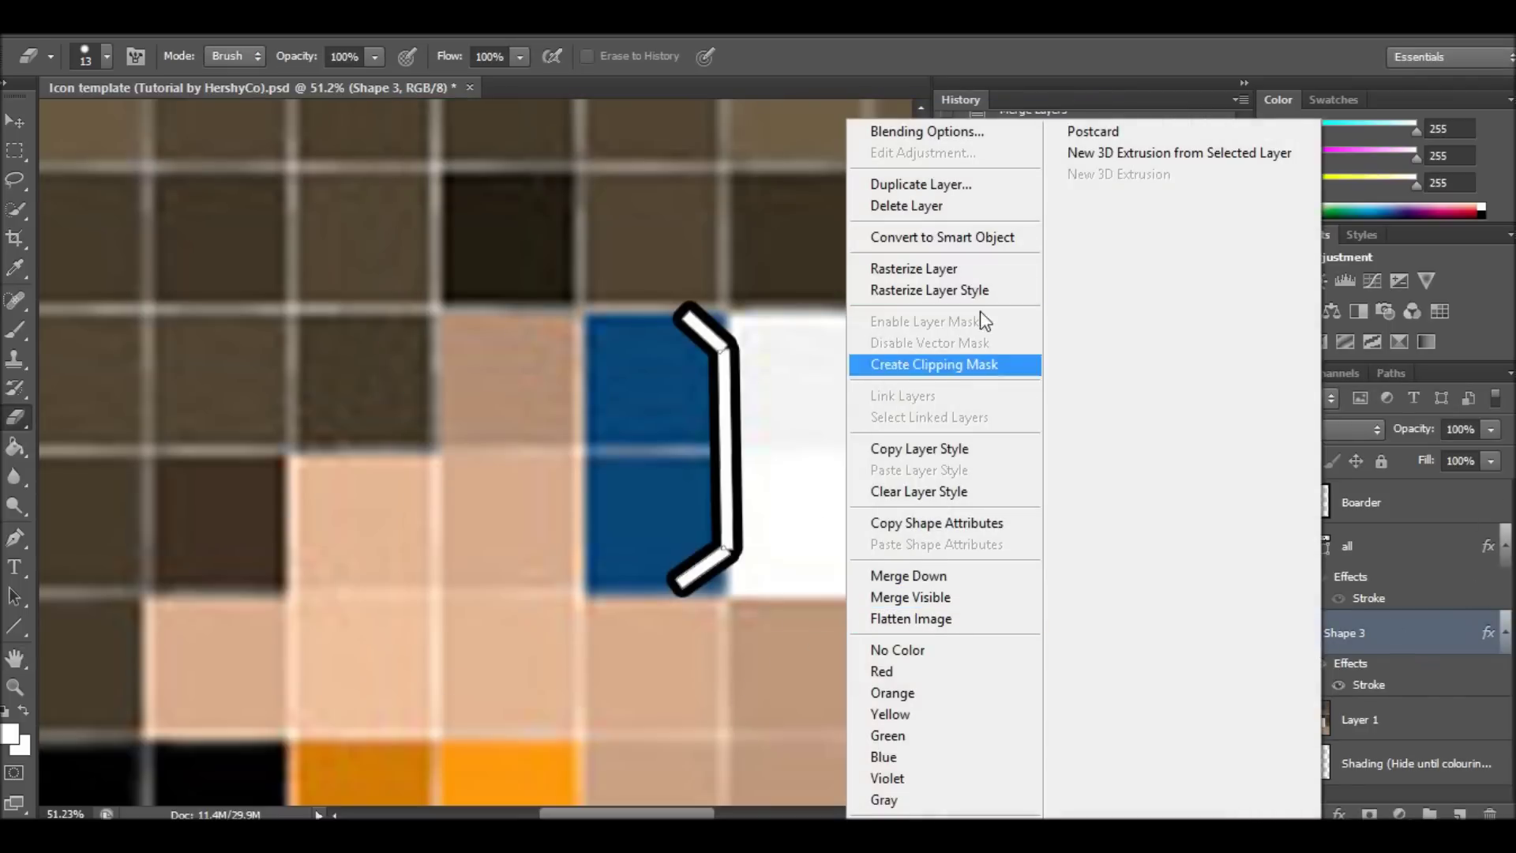
pyautogui.click(893, 136)
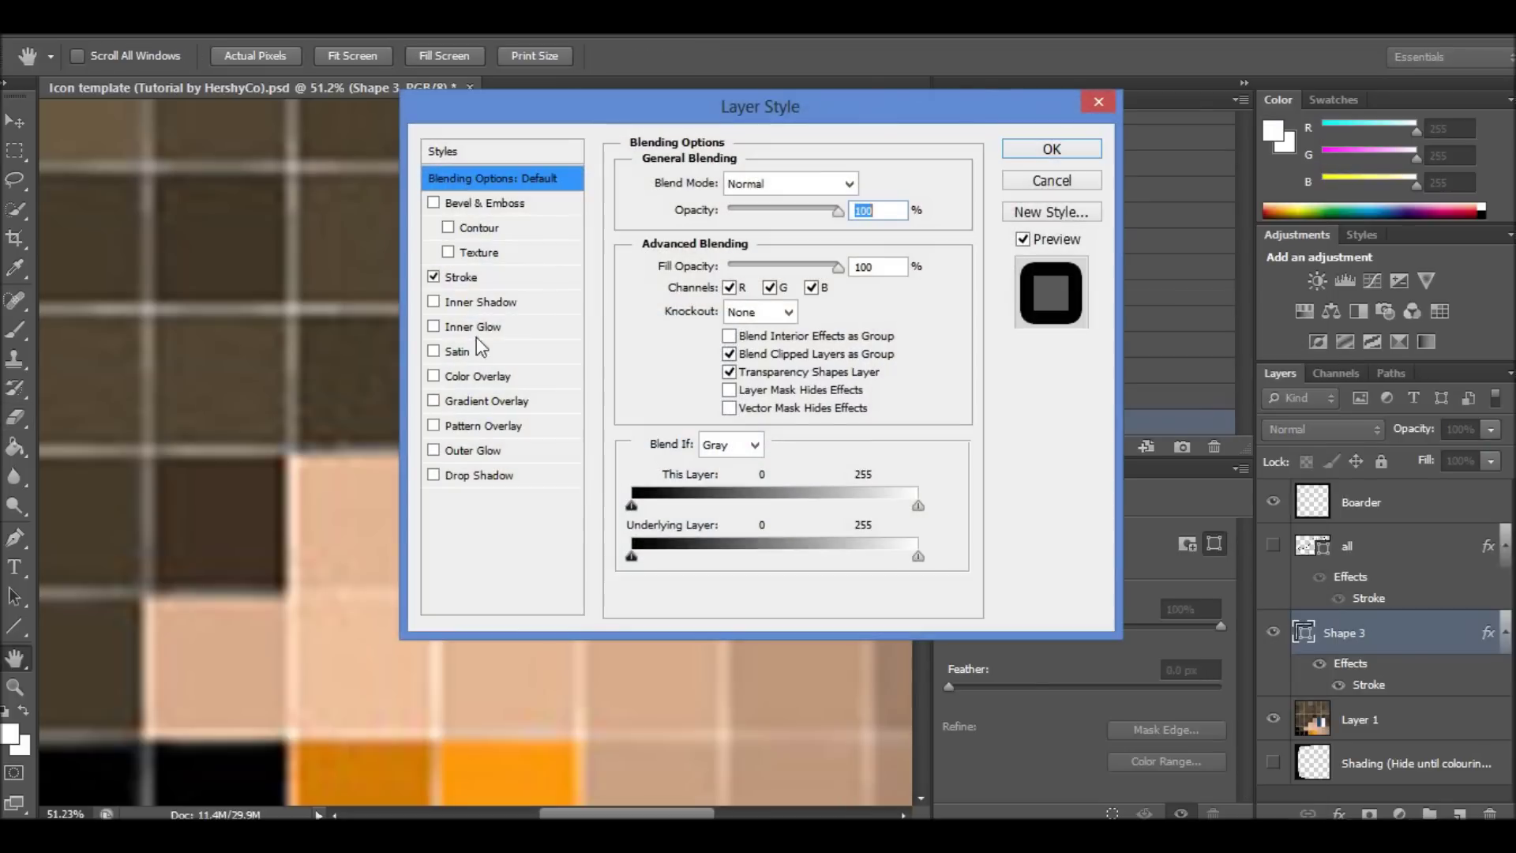
pyautogui.click(457, 277)
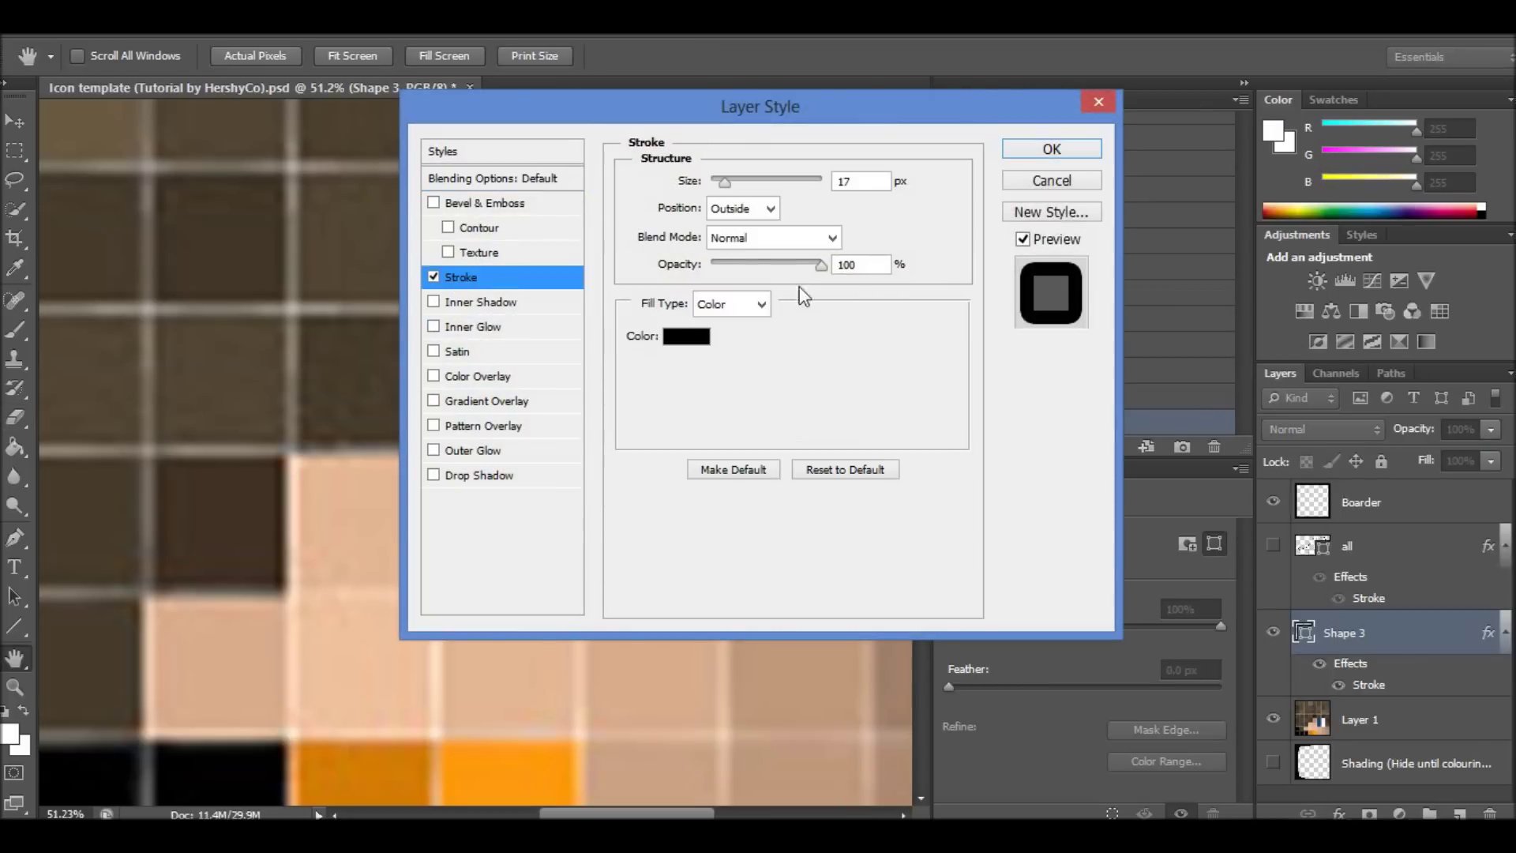
pyautogui.click(679, 340)
pyautogui.moveTo(542, 213)
pyautogui.mouseDown()
pyautogui.moveTo(511, 230)
pyautogui.moveTo(461, 208)
pyautogui.mouseUp()
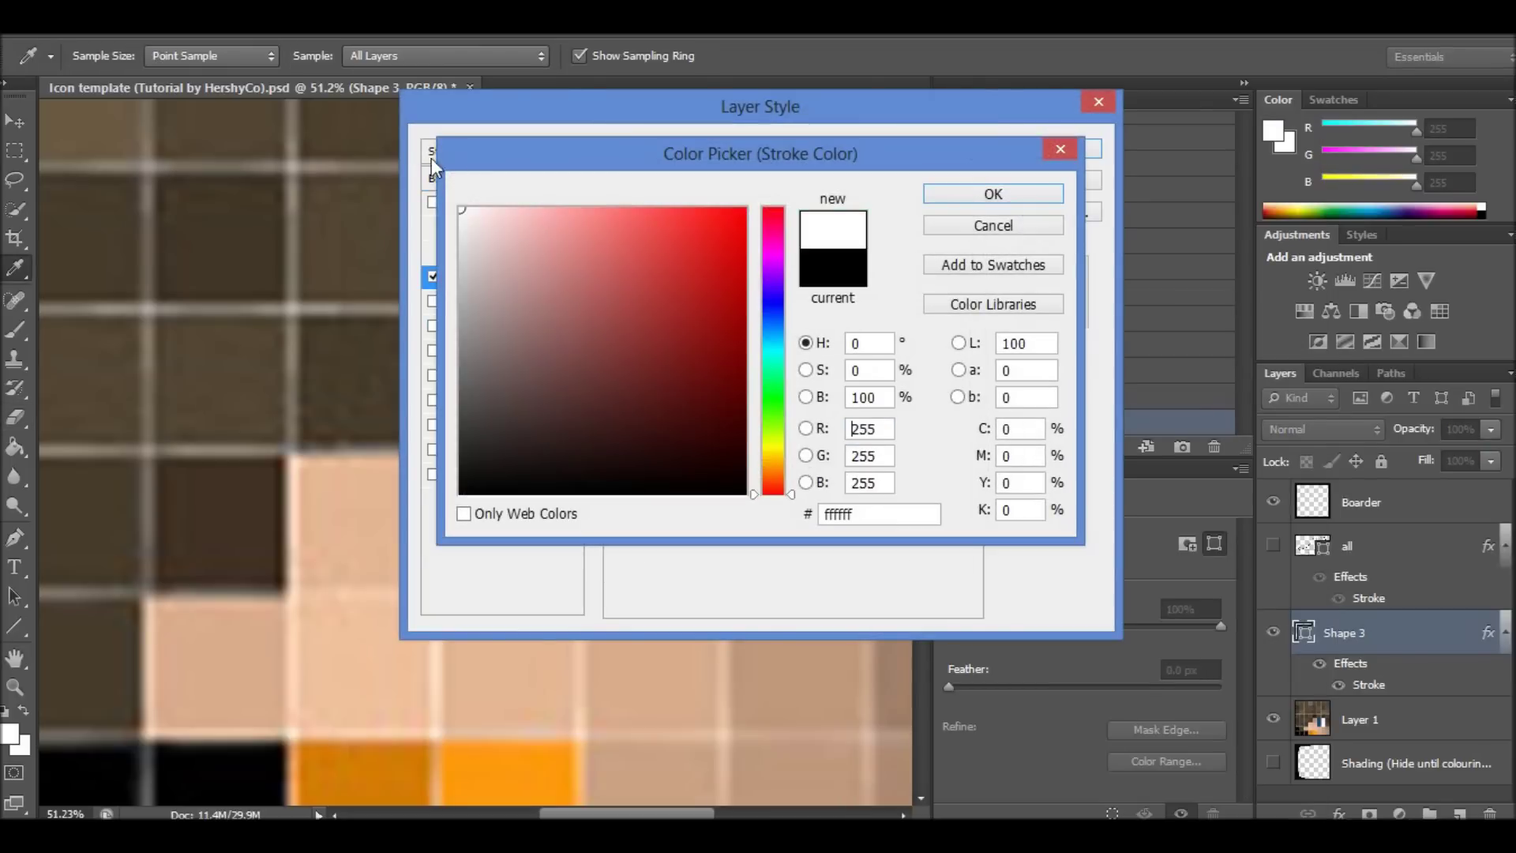
pyautogui.click(1023, 191)
pyautogui.click(1052, 149)
pyautogui.press('e')
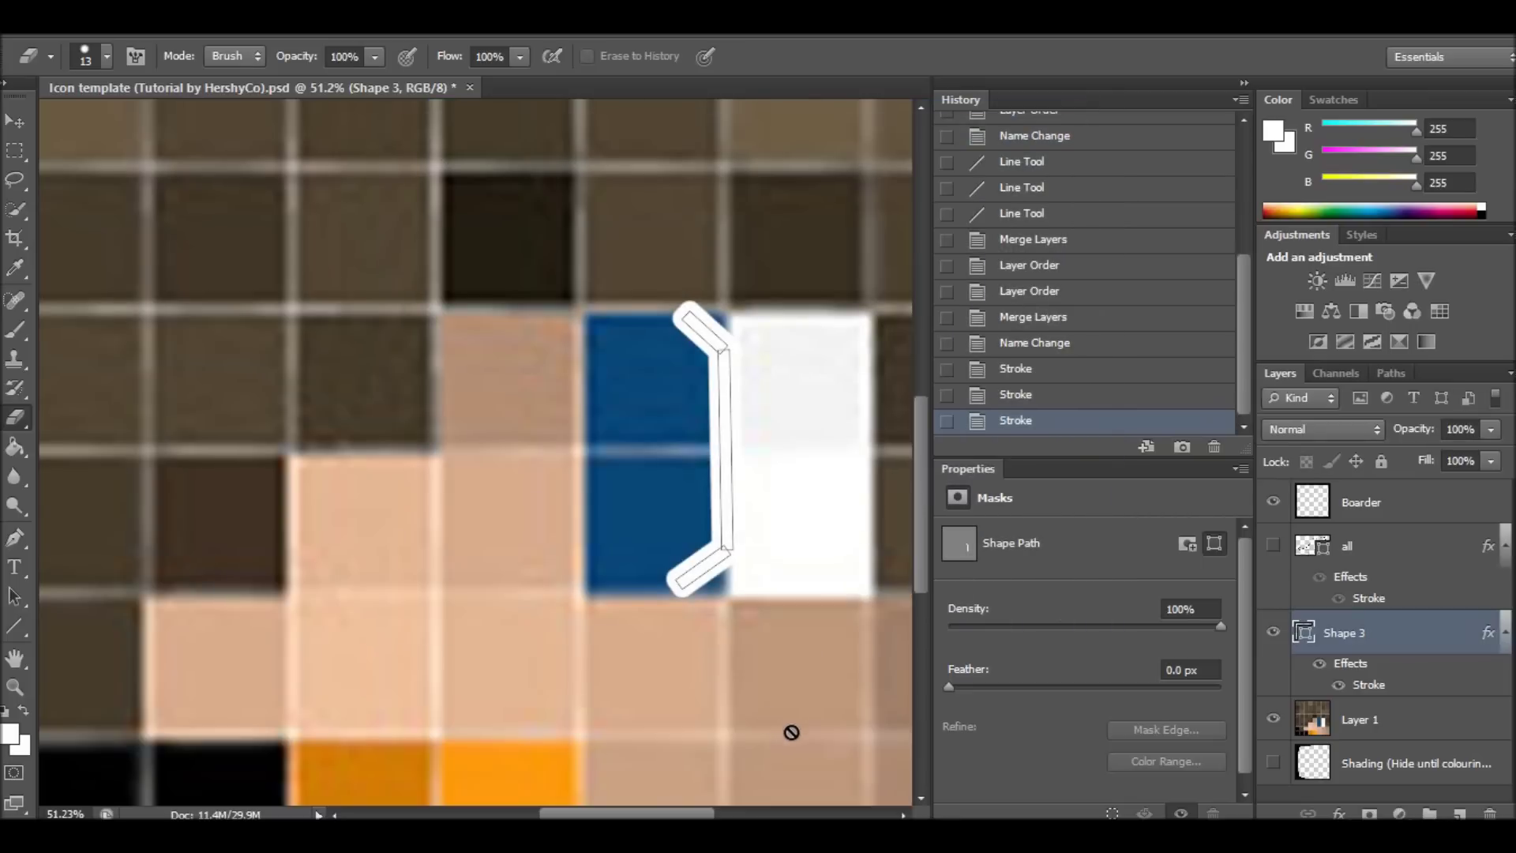
# Show all and Shape 3, hide the reference picture Layer 1, and zoom out to the full icon.
pyautogui.click(1274, 546)
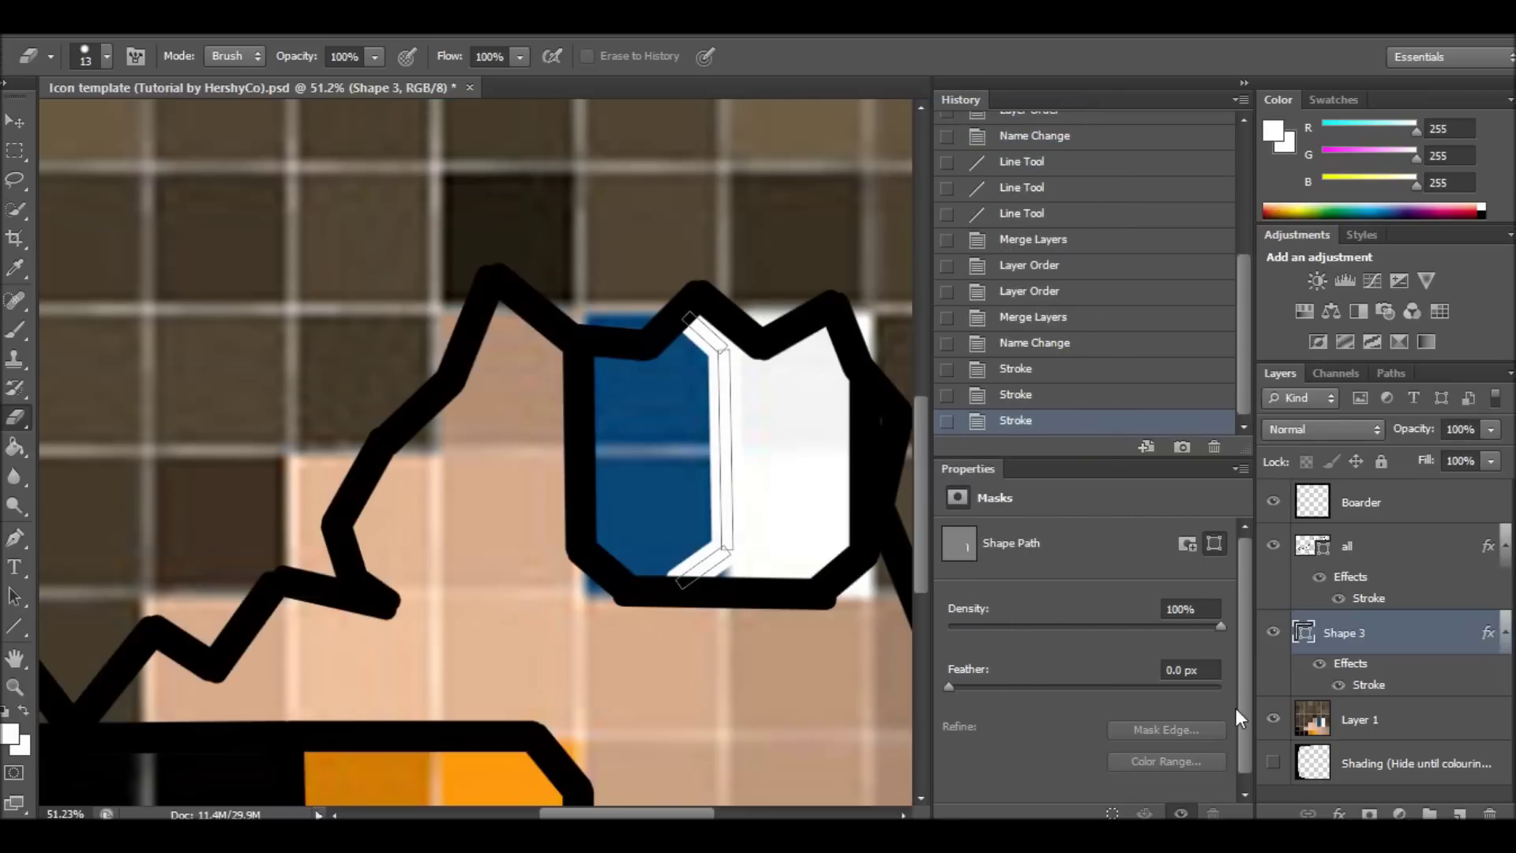
pyautogui.click(1273, 632)
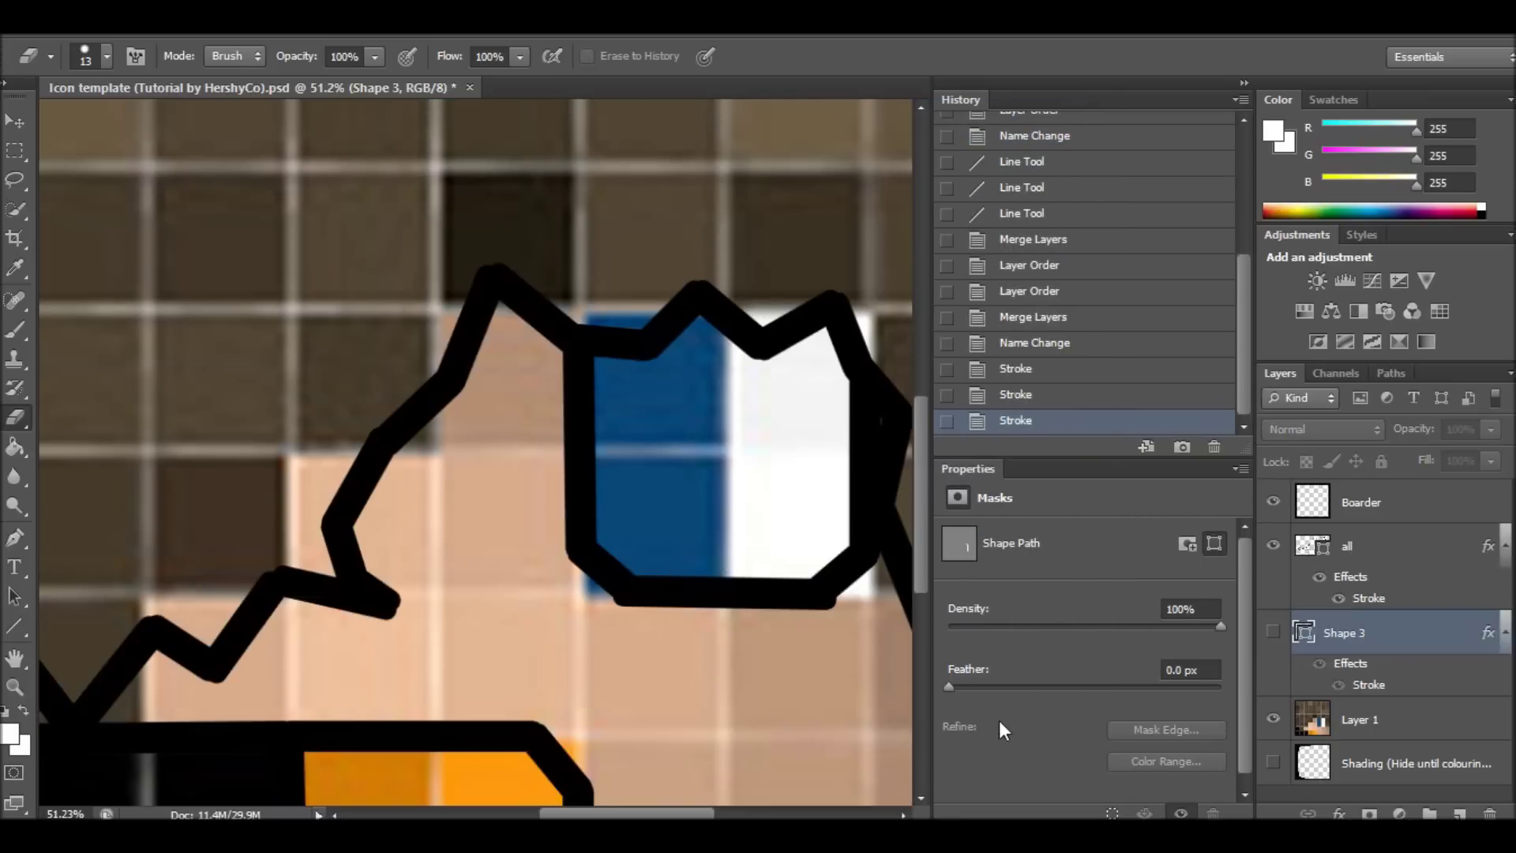
pyautogui.click(1272, 631)
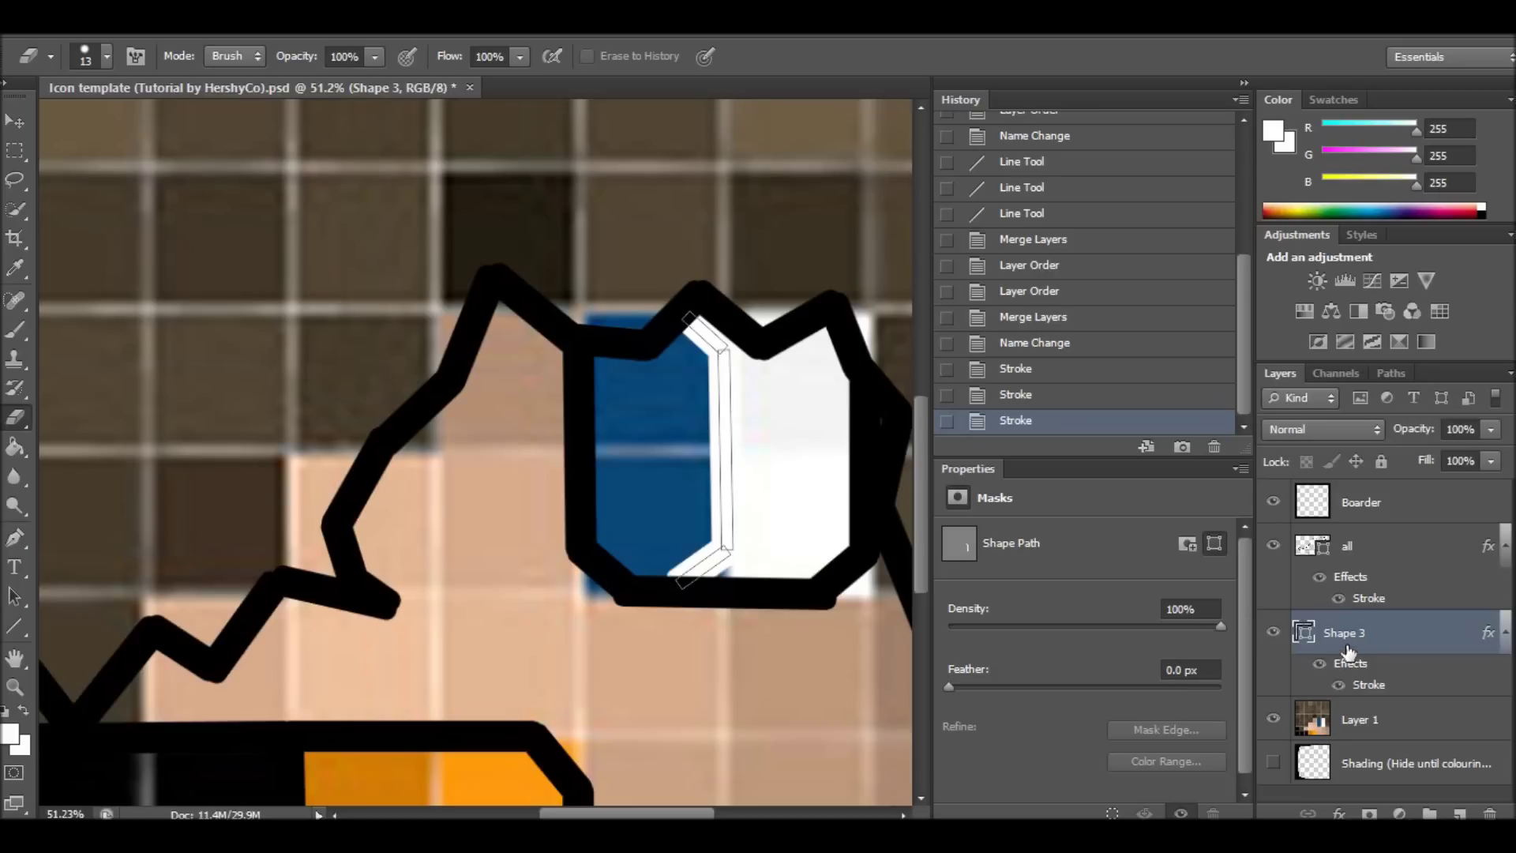
pyautogui.click(1273, 719)
pyautogui.click(15, 686)
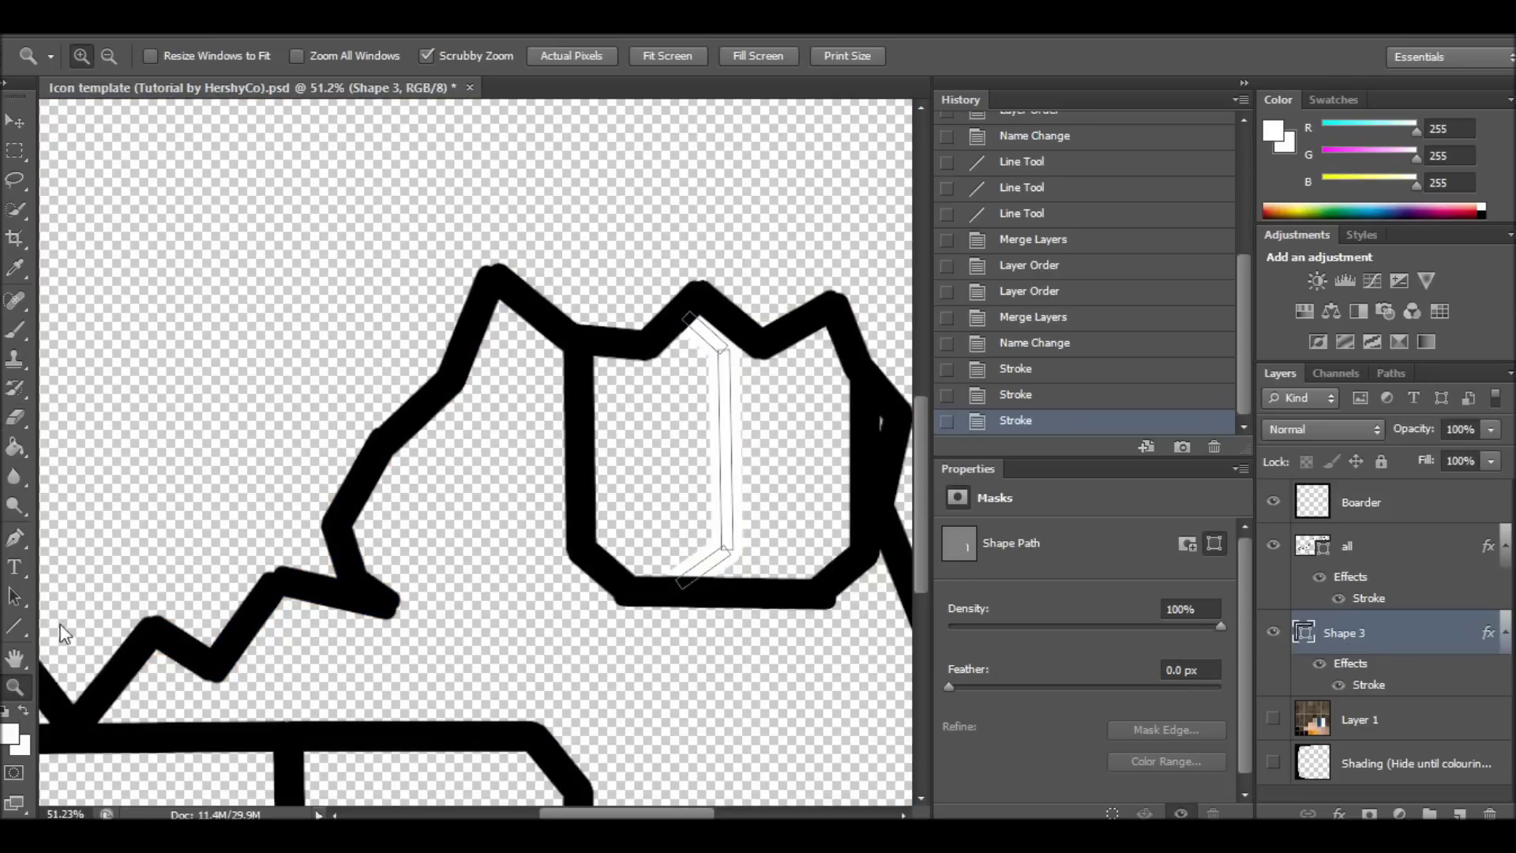
pyautogui.moveTo(189, 471); pyautogui.dragTo(150, 426)
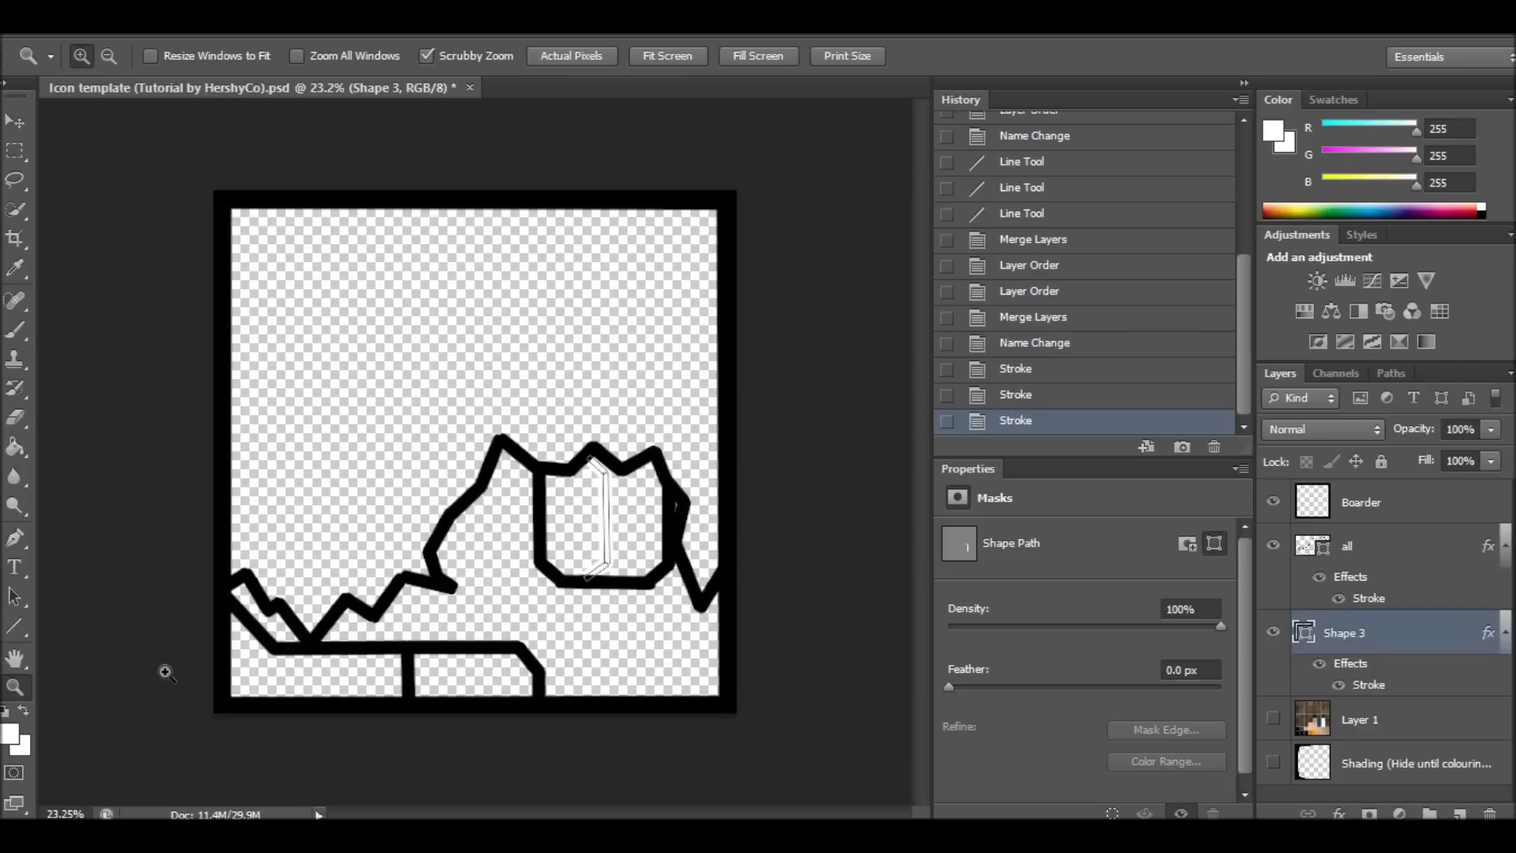
pyautogui.click(1271, 544)
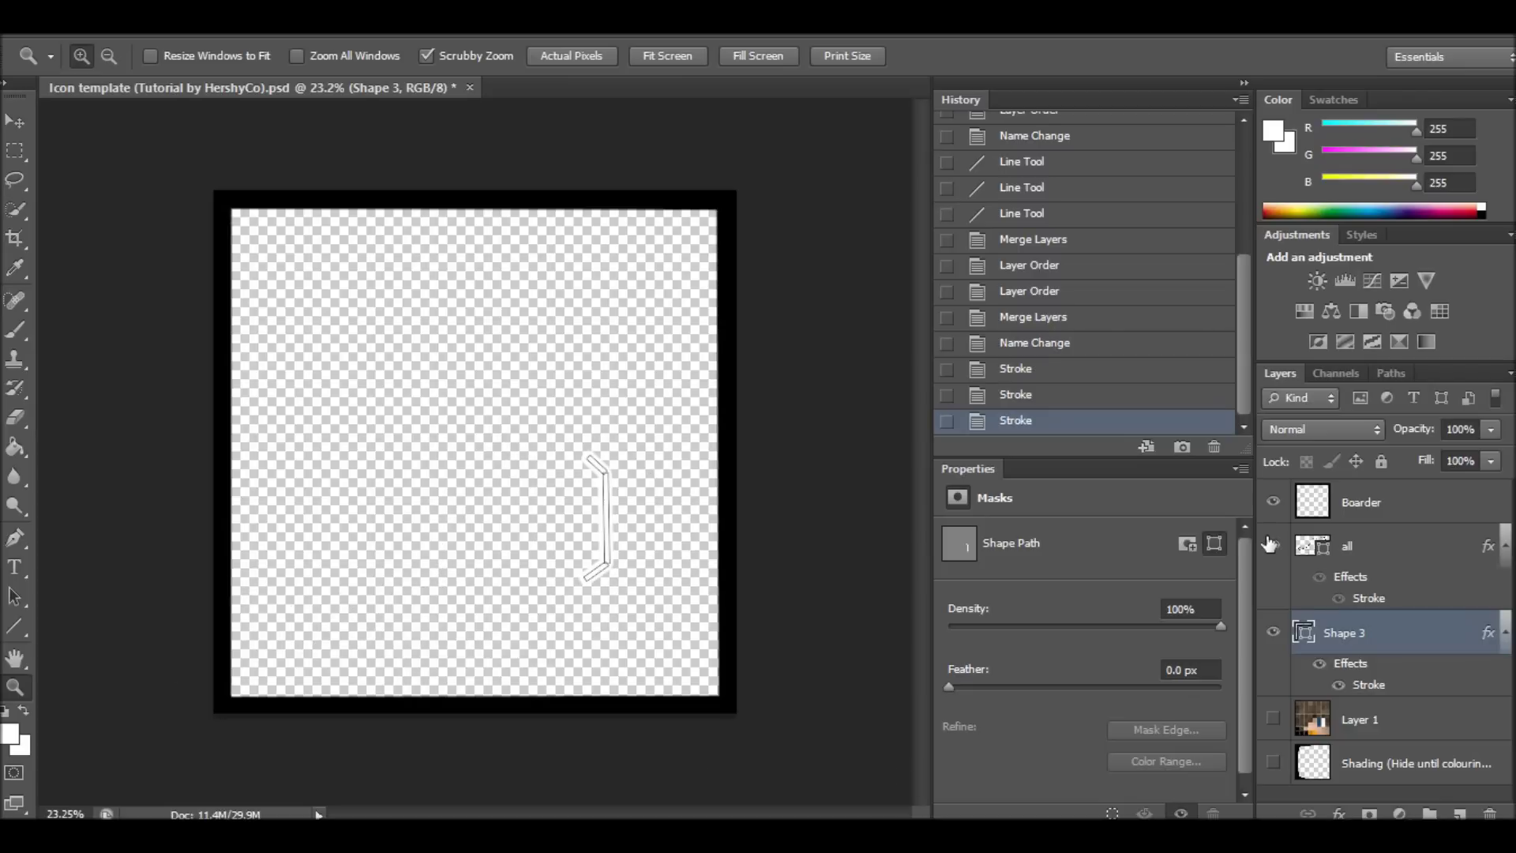
pyautogui.click(1272, 544)
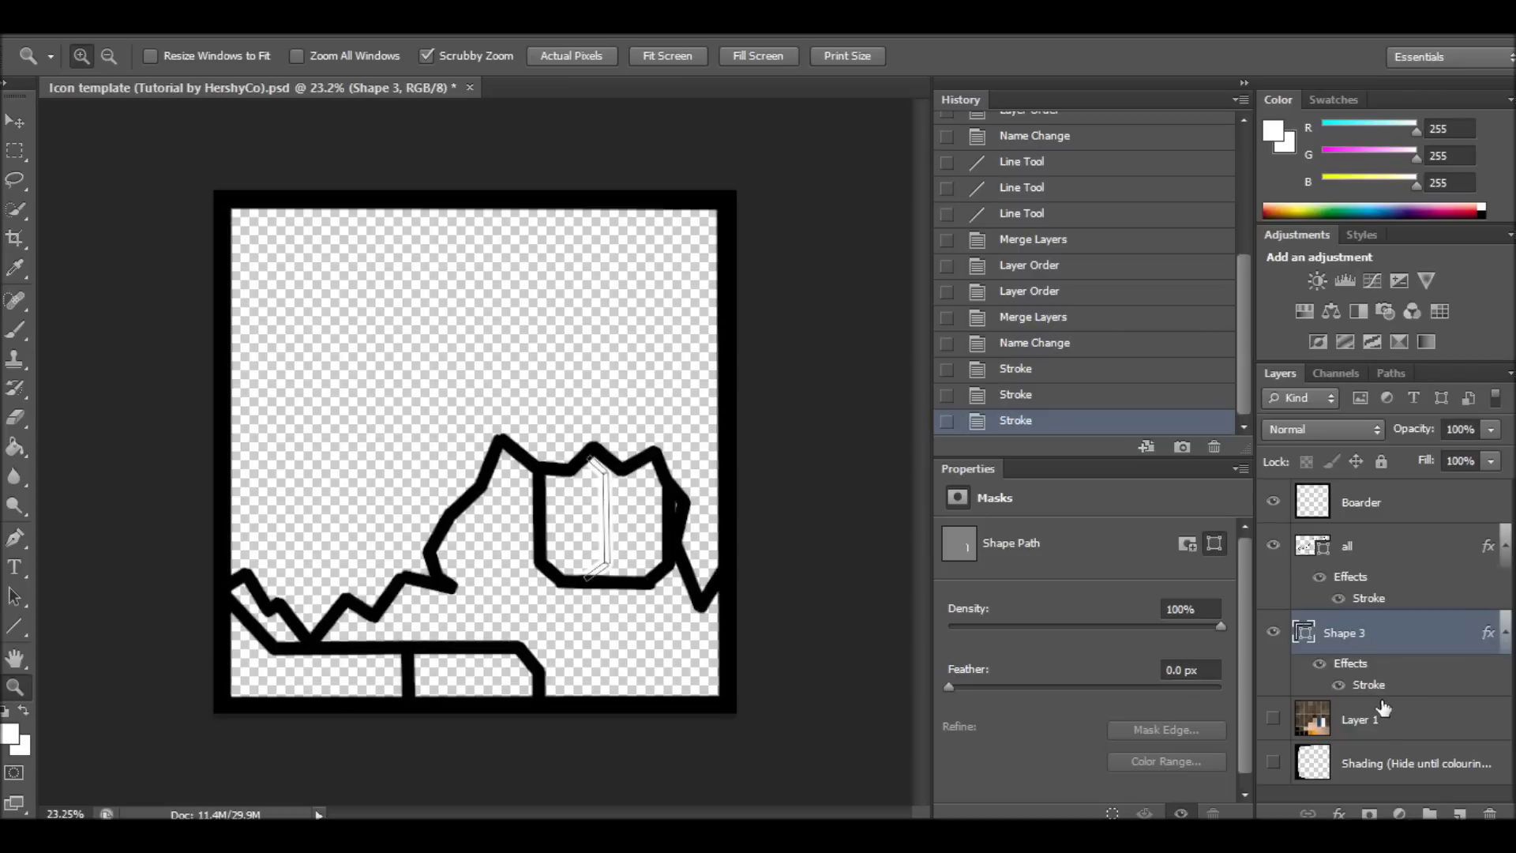
pyautogui.keyDown('ctrl'); pyautogui.click(1348, 553); pyautogui.keyUp('ctrl')
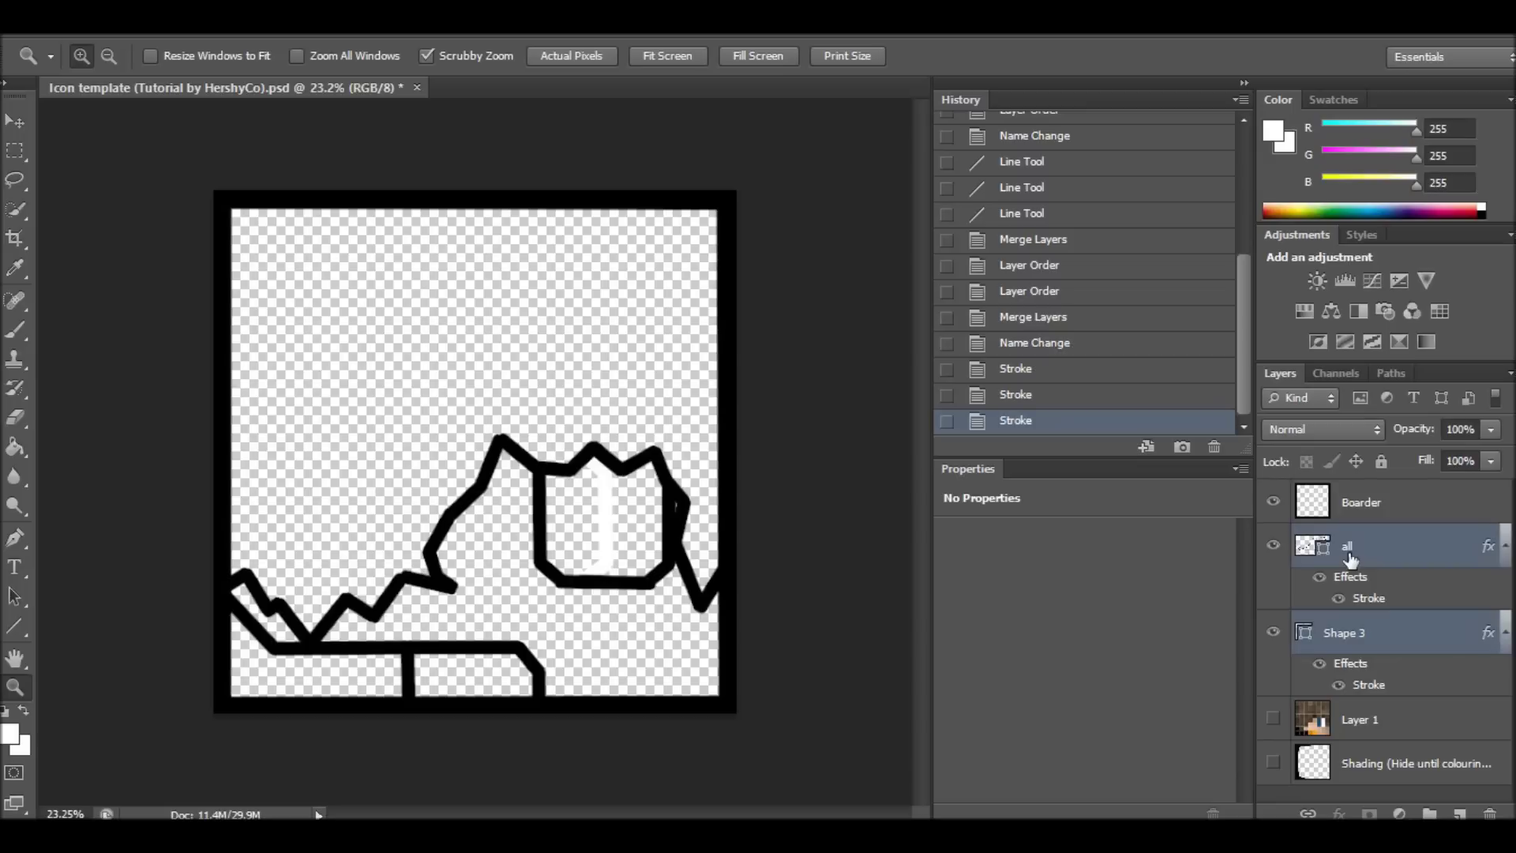
pyautogui.press('e')
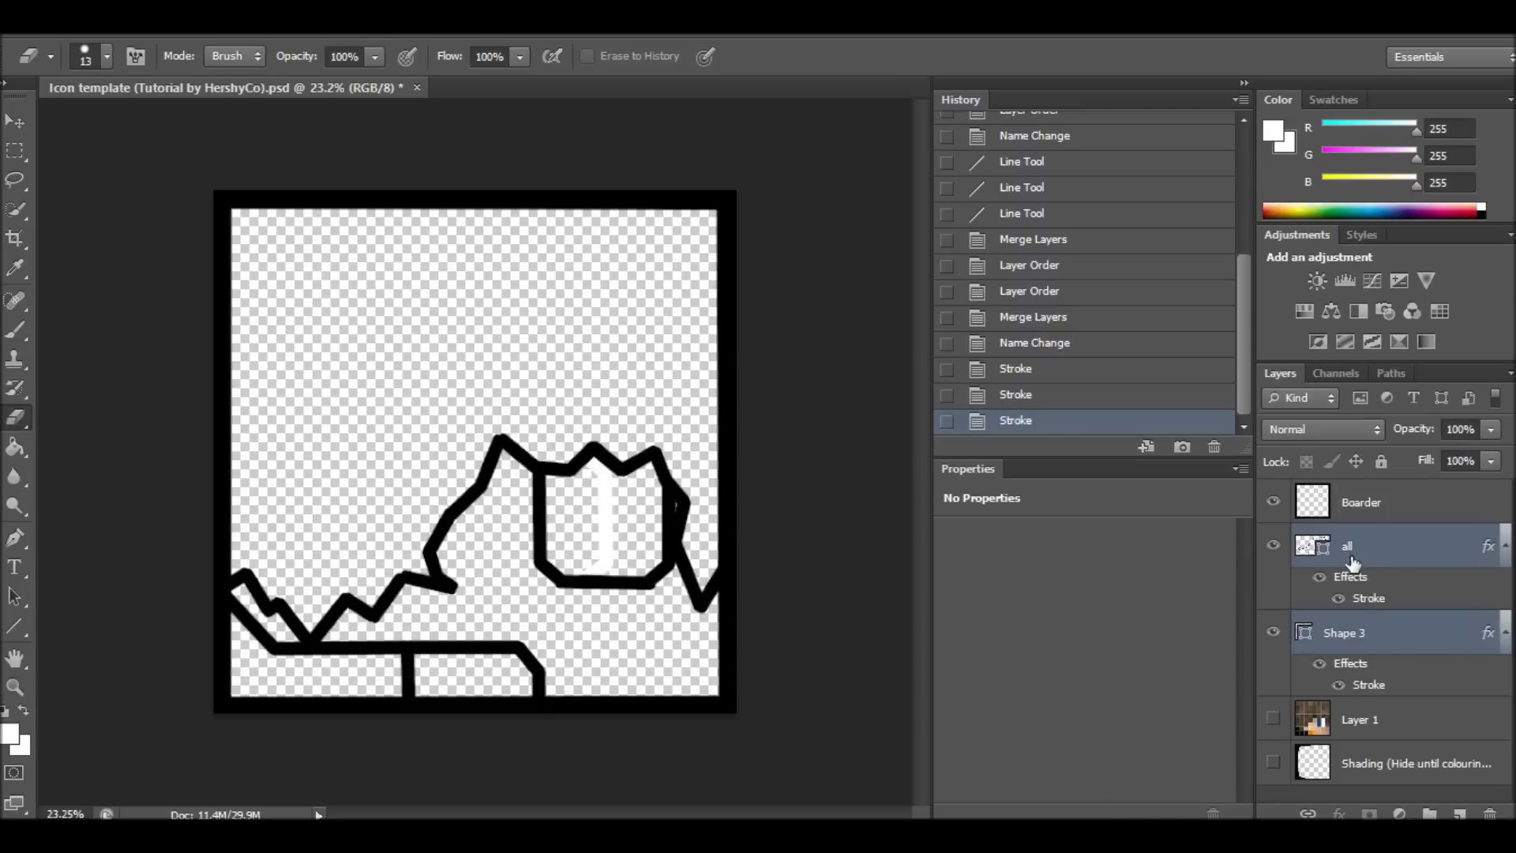
pyautogui.hotkey('ctrl', 'e')
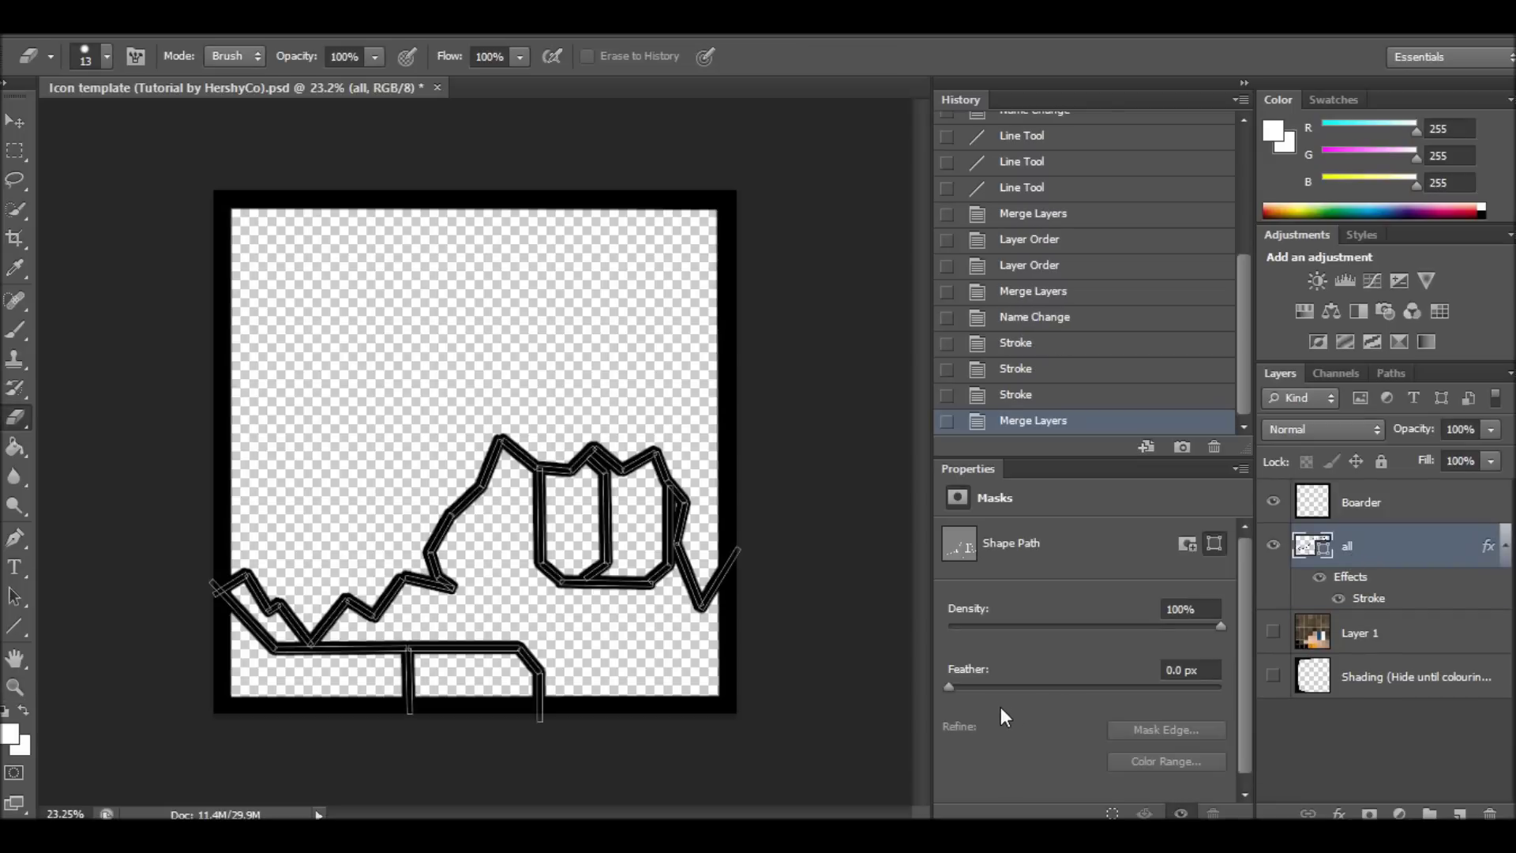
pyautogui.hotkey('ctrl', 'z')
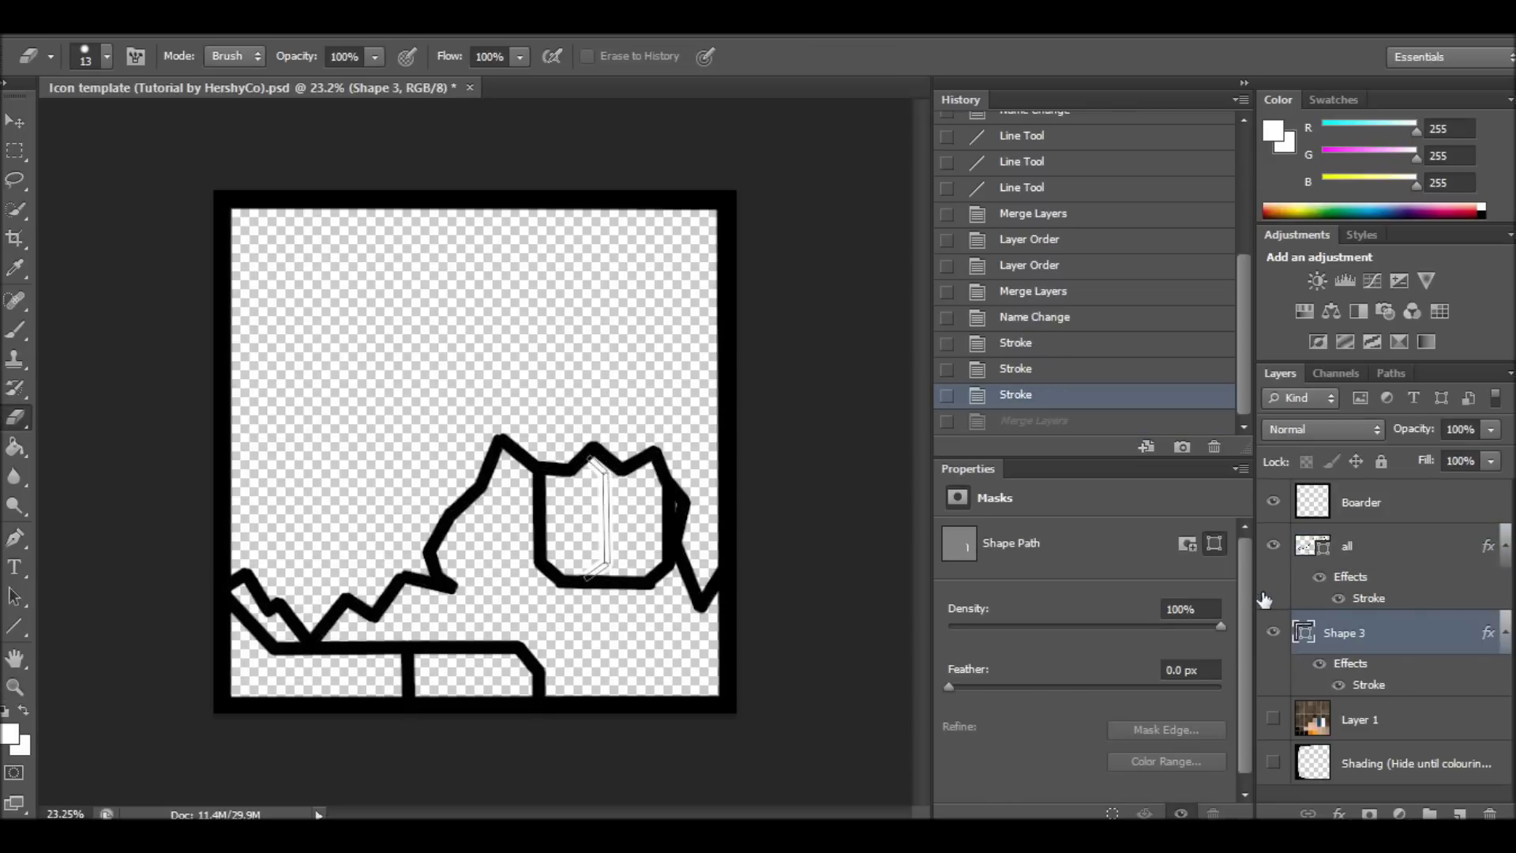
pyautogui.click(1318, 576)
pyautogui.click(1319, 577)
pyautogui.click(857, 524)
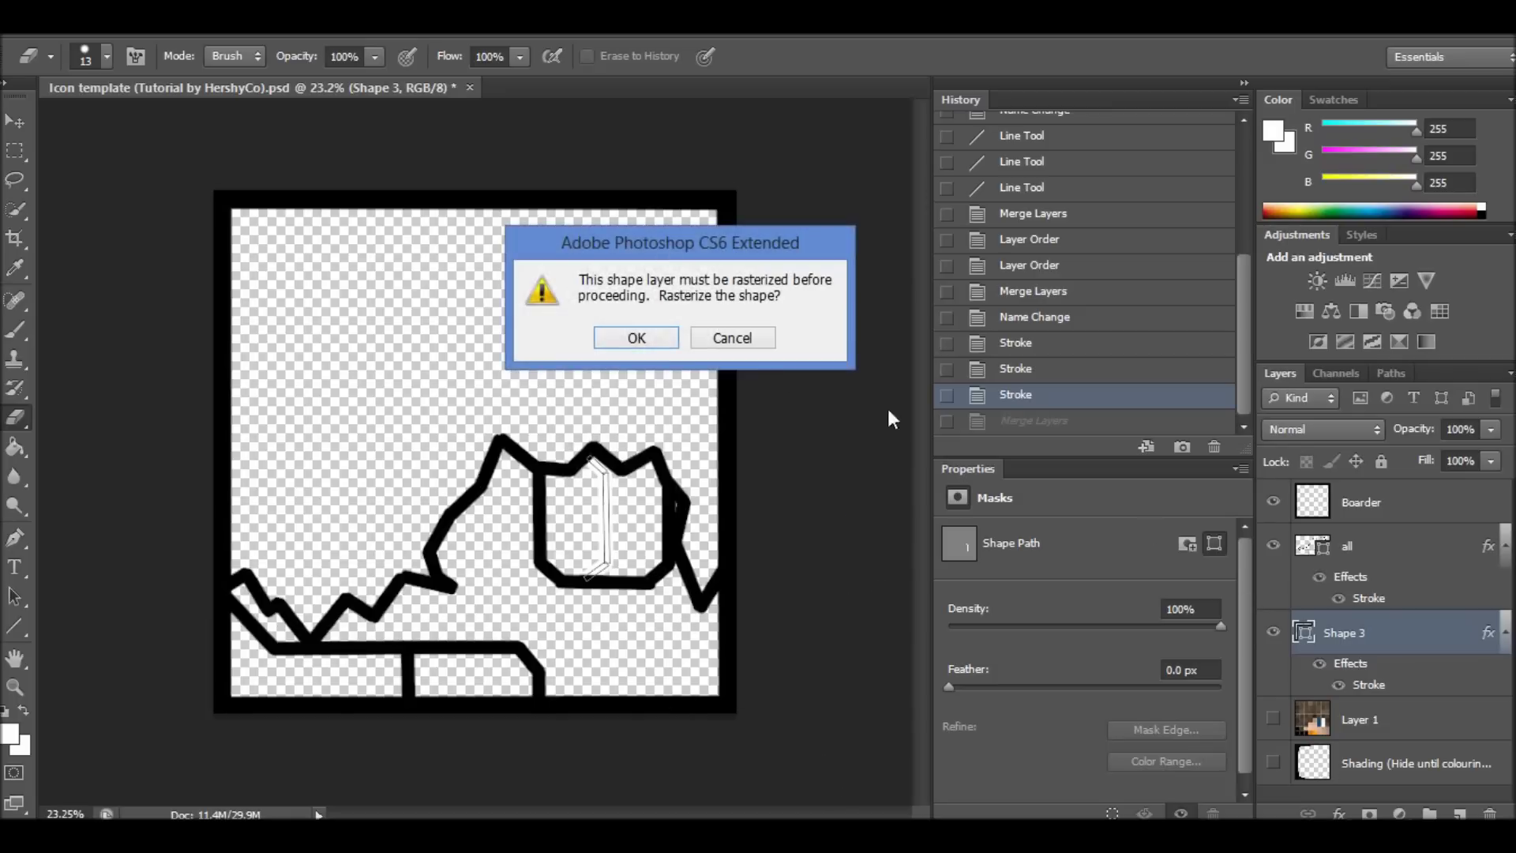
pyautogui.click(736, 338)
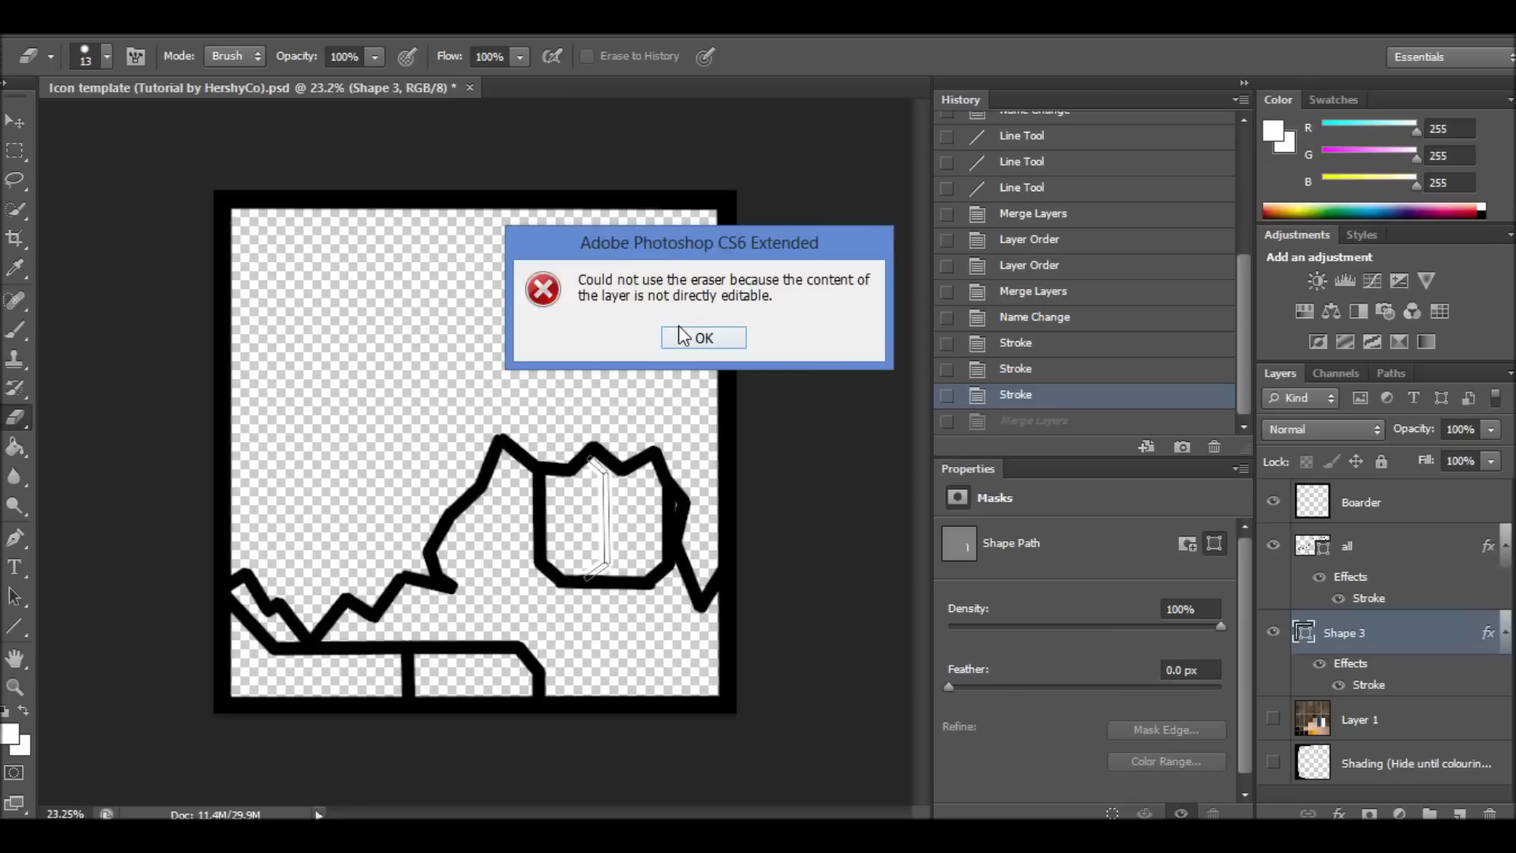
pyautogui.click(681, 336)
pyautogui.click(15, 122)
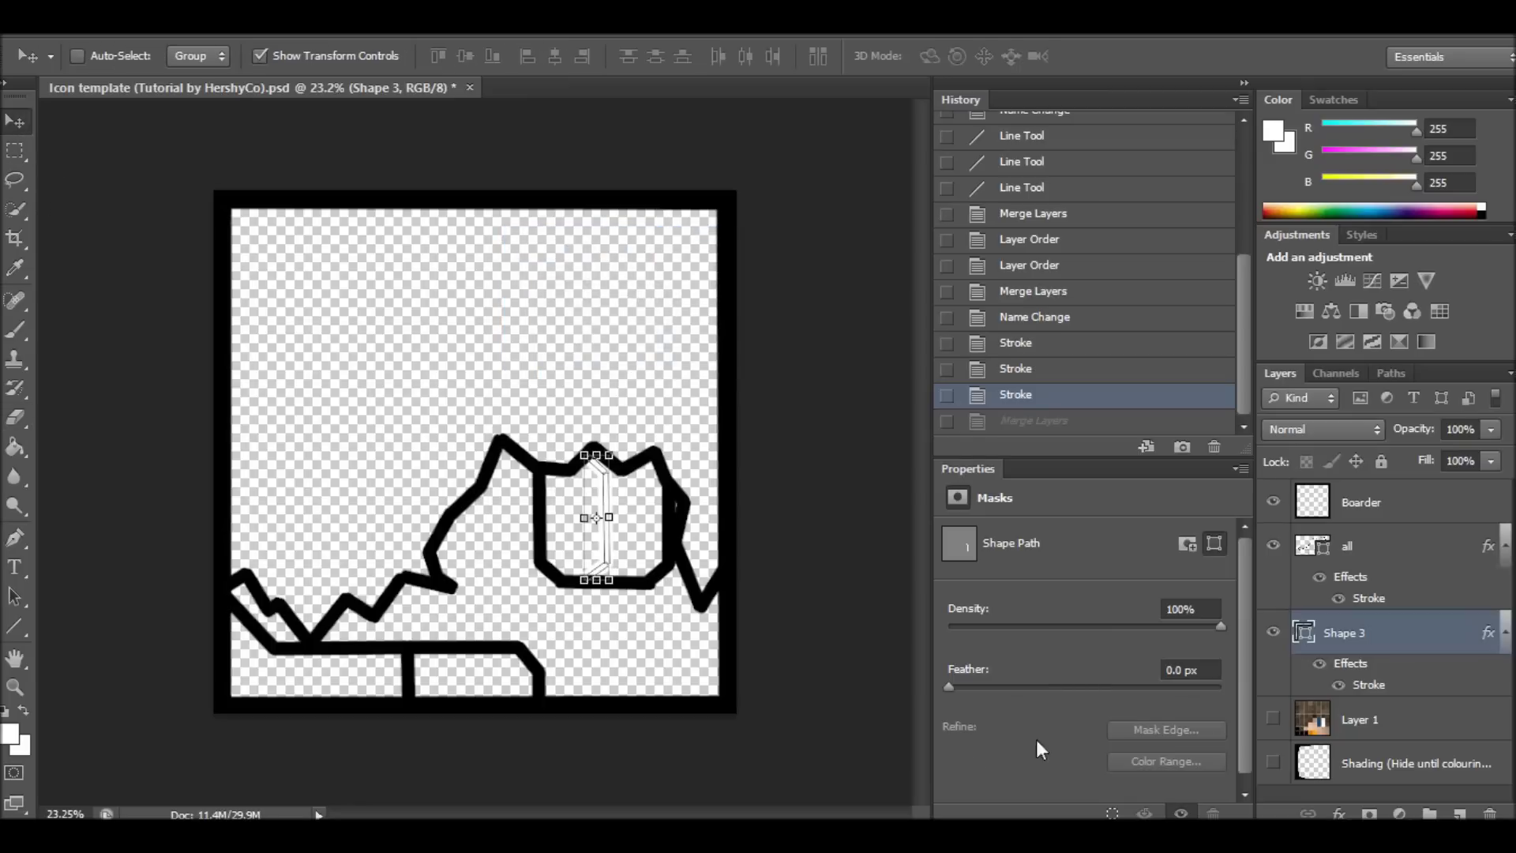
# Rasterize the all layer and bake its stroke into pixels.
pyautogui.rightClick(1346, 553)
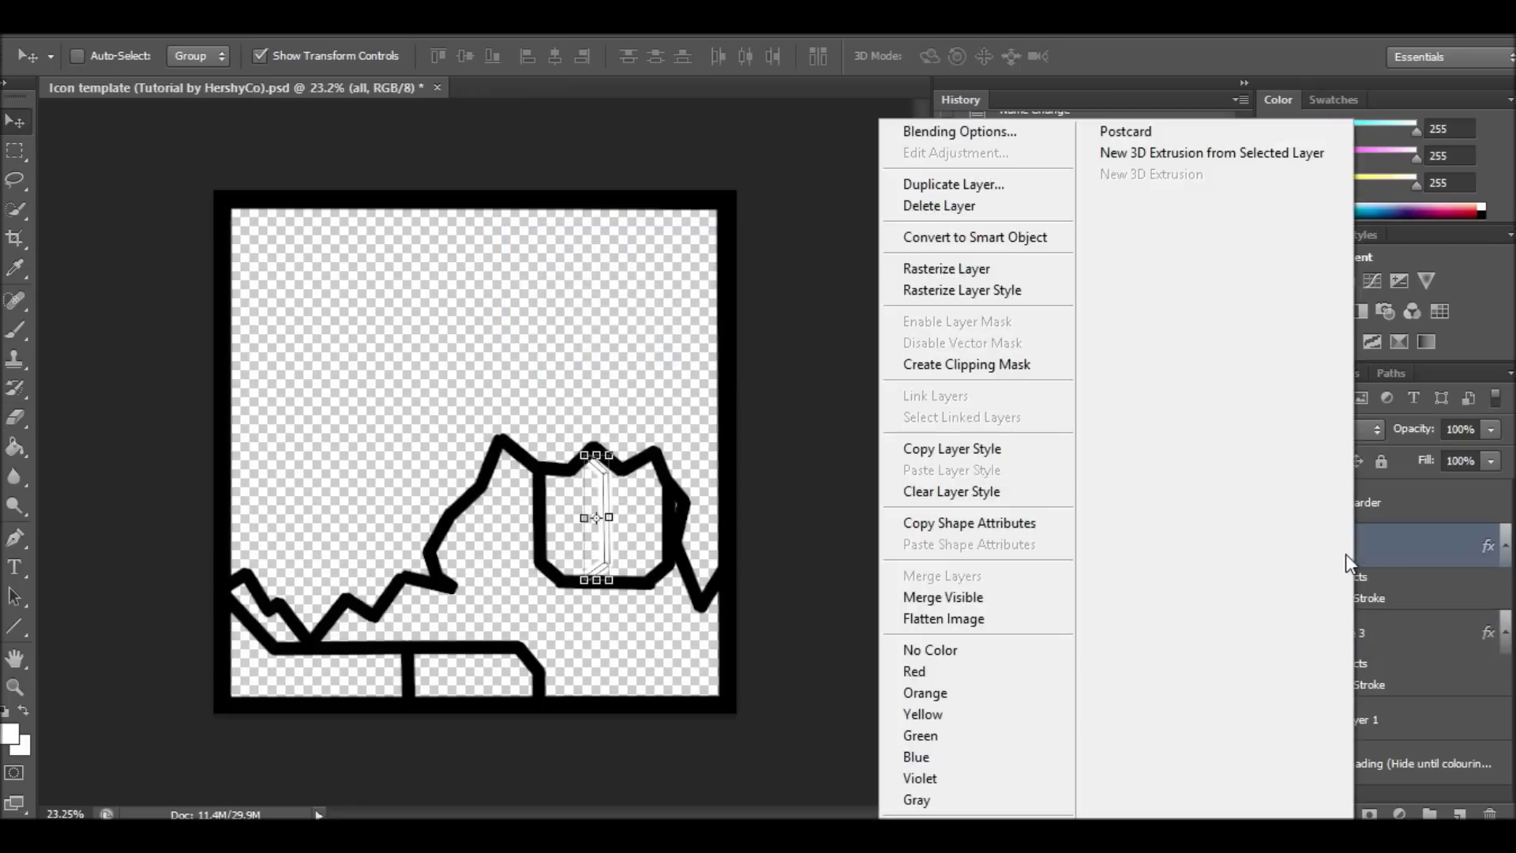
pyautogui.click(952, 270)
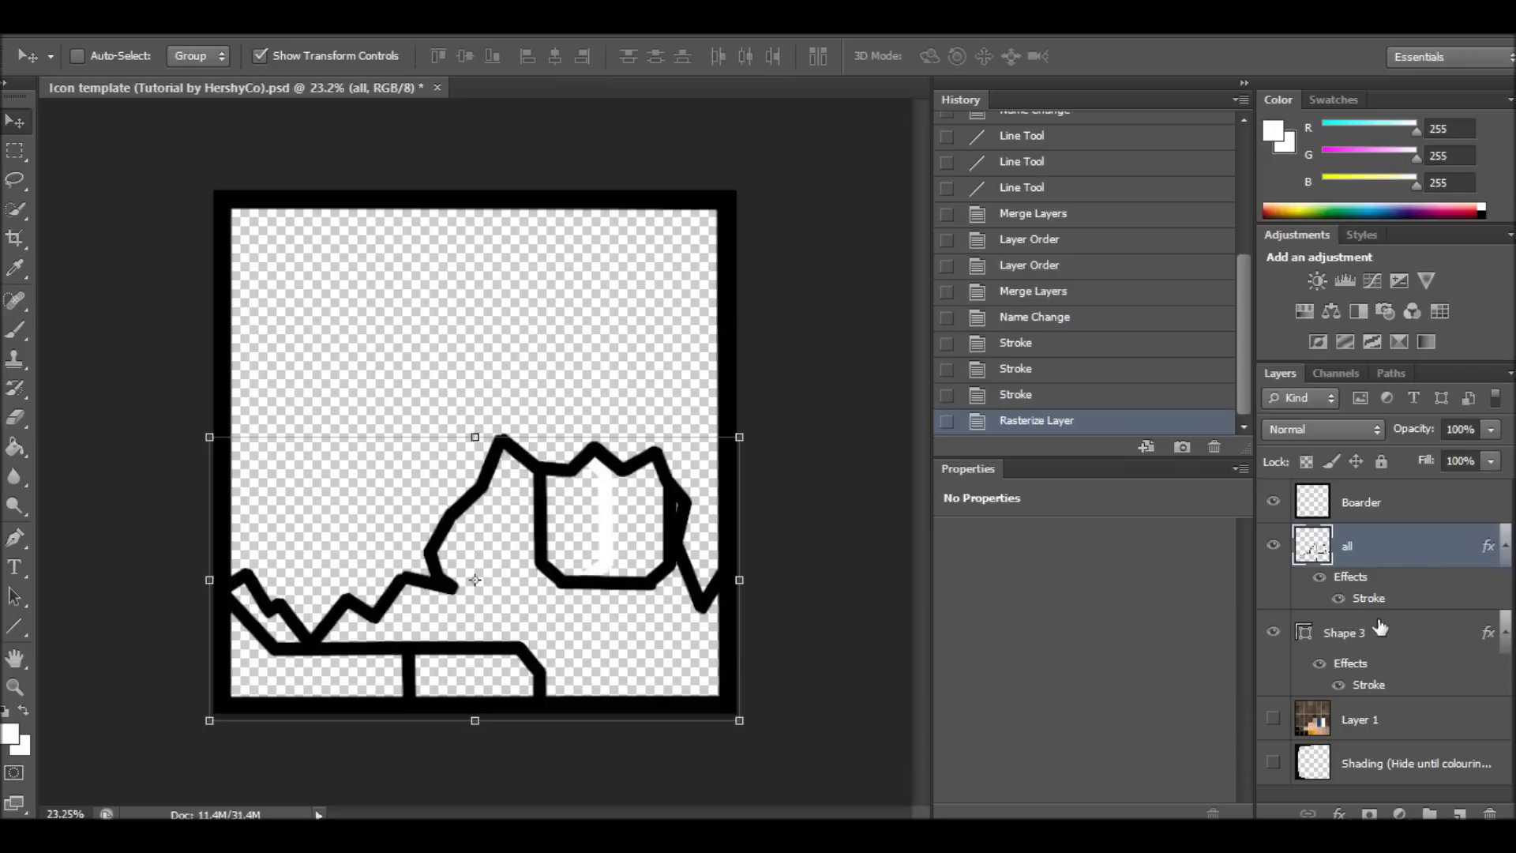
pyautogui.rightClick(1379, 566)
pyautogui.click(997, 291)
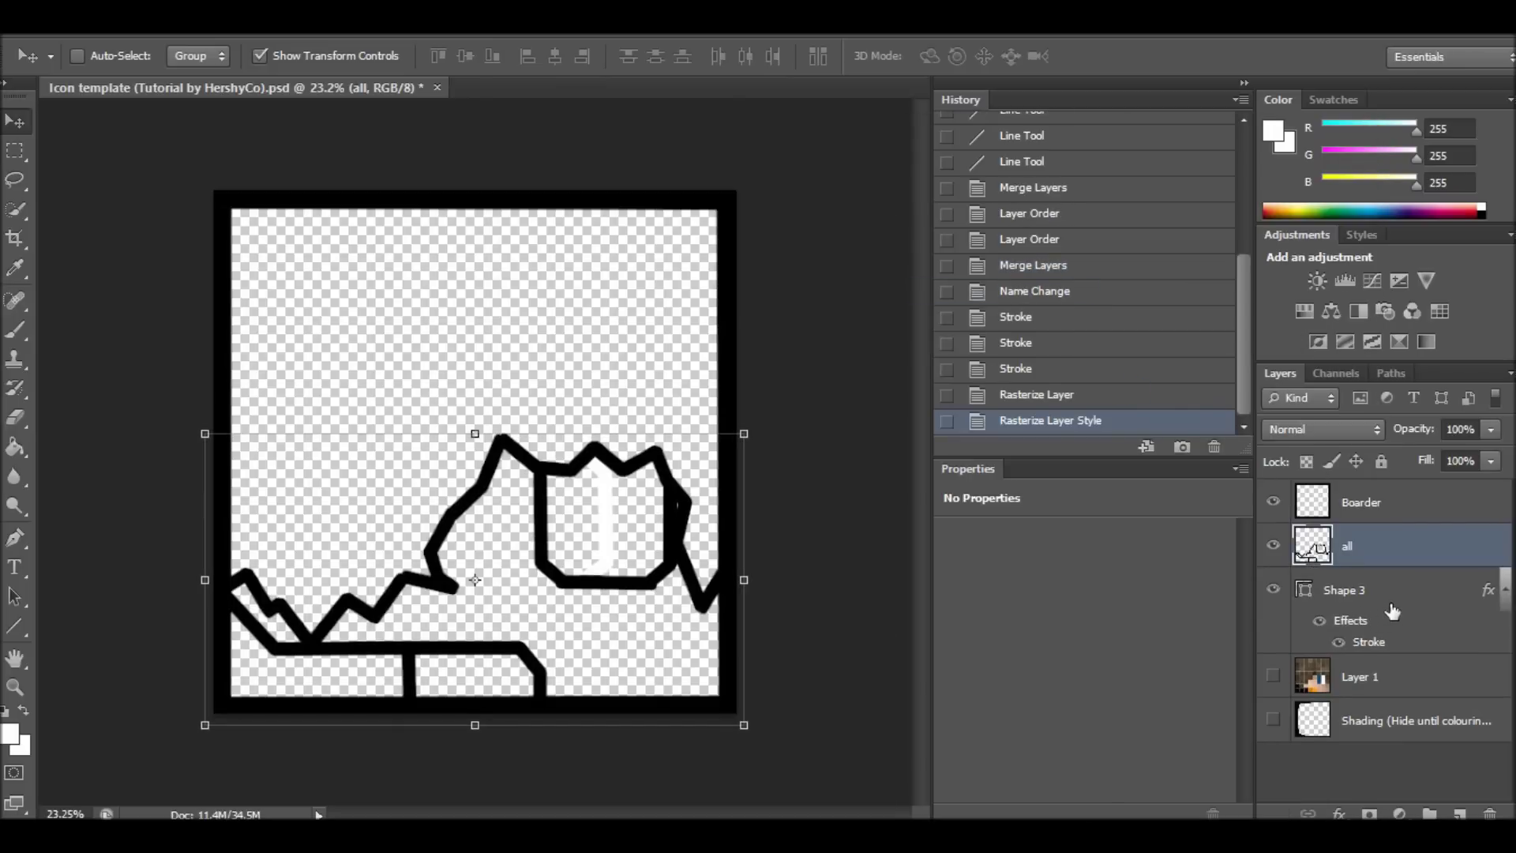
# Rasterize Shape 3's layer style and make Layer 1's reference image visible behind it.
pyautogui.rightClick(1392, 610)
pyautogui.click(1456, 673)
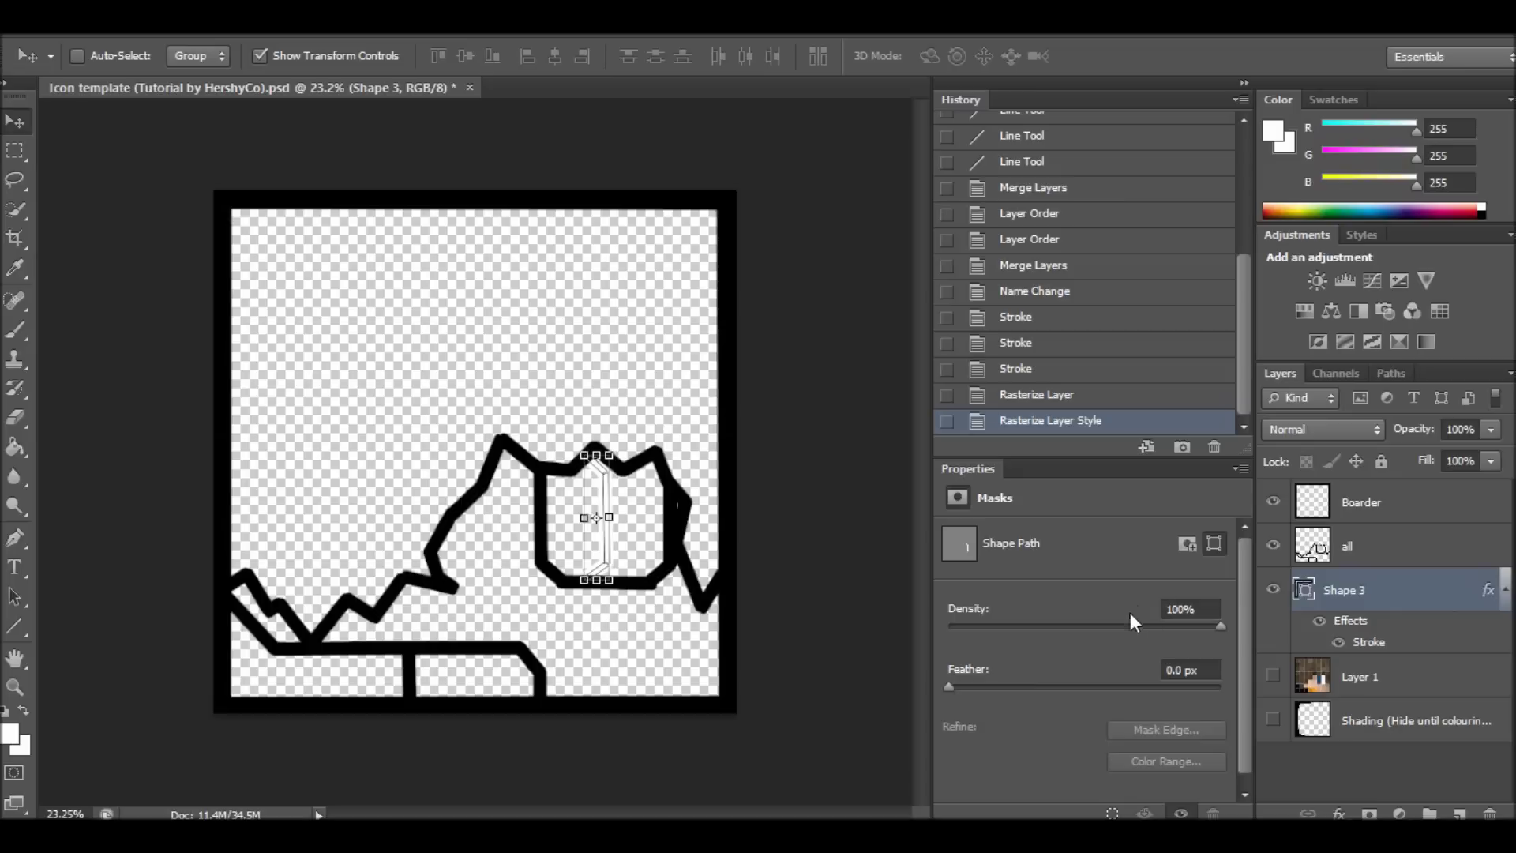
pyautogui.rightClick(1388, 613)
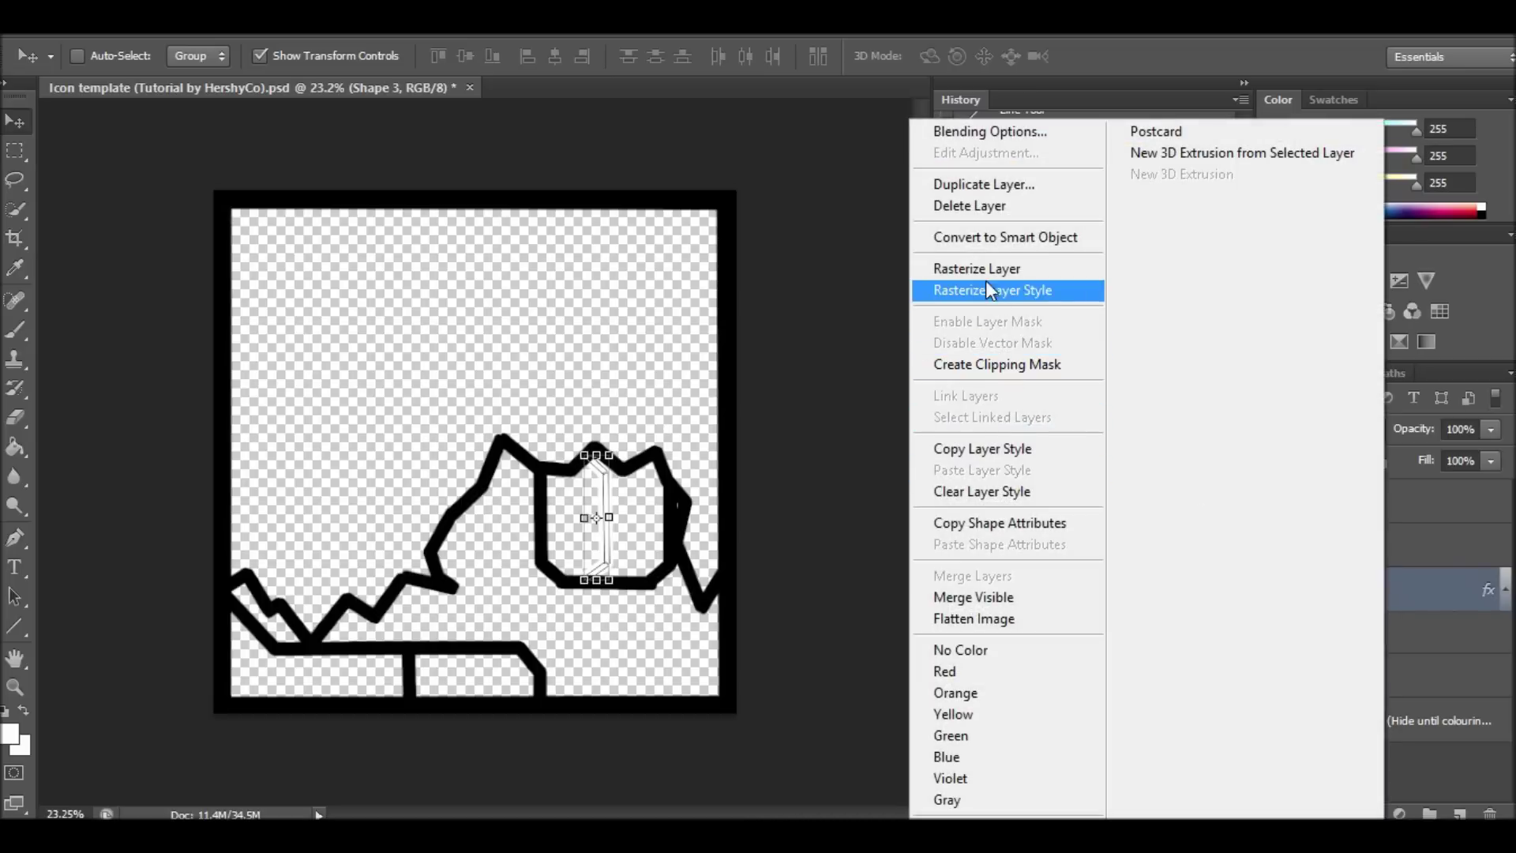
pyautogui.click(985, 289)
pyautogui.rightClick(1372, 590)
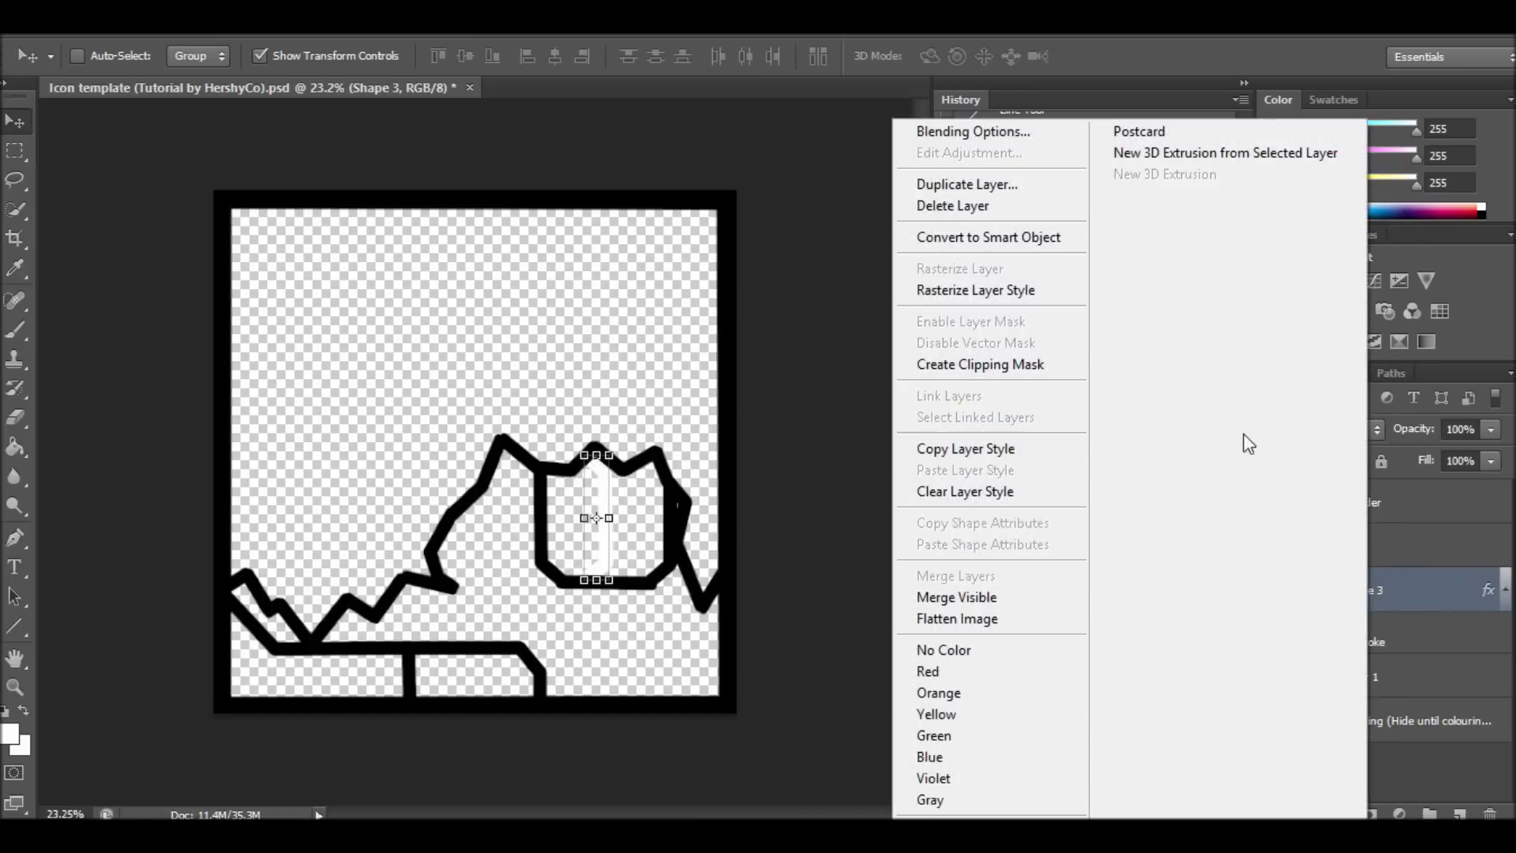
pyautogui.click(985, 290)
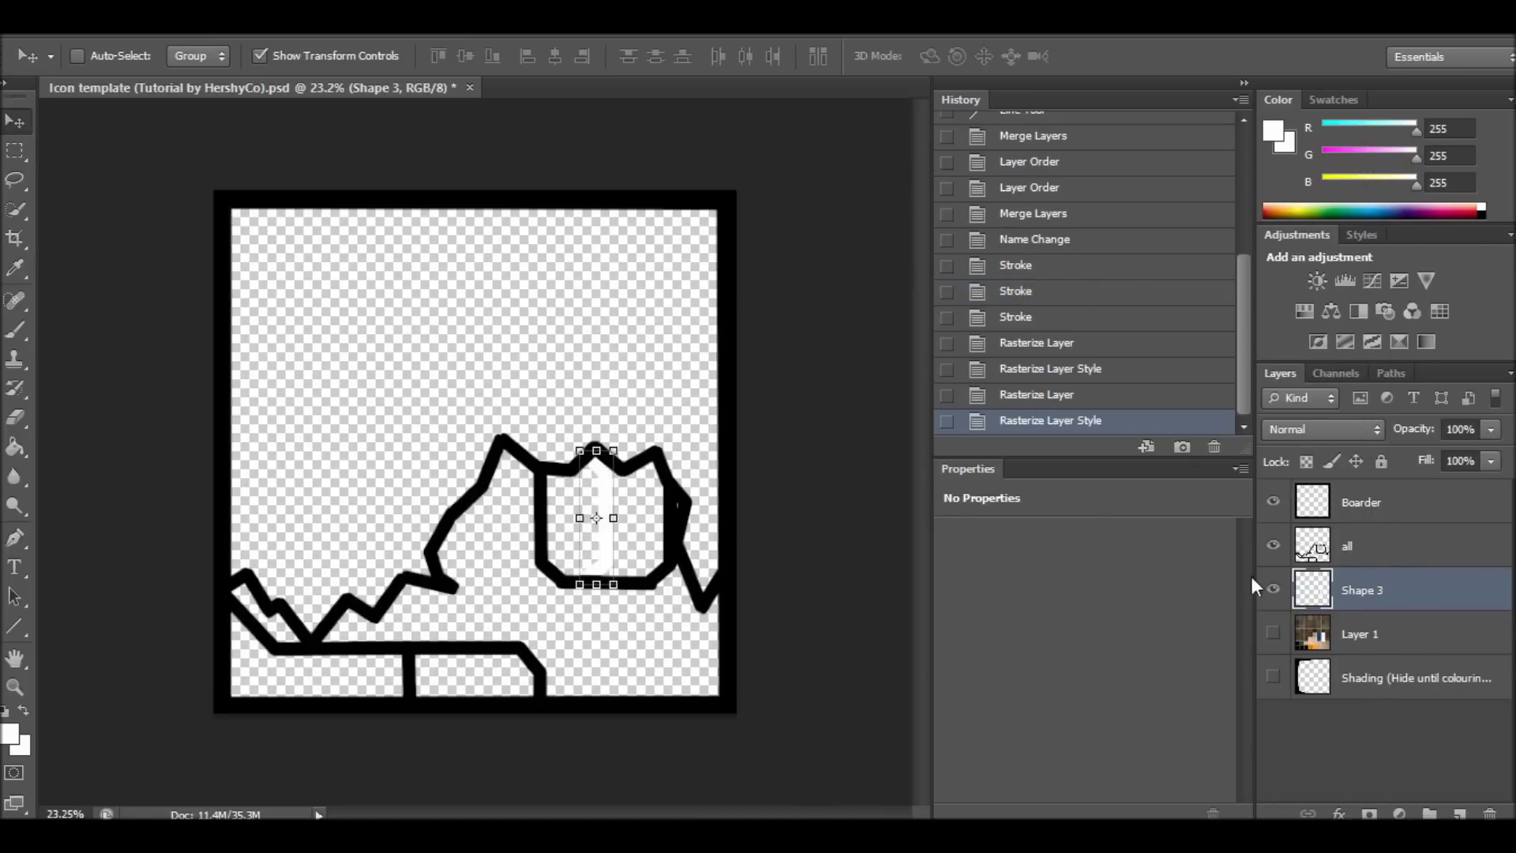
pyautogui.click(1272, 634)
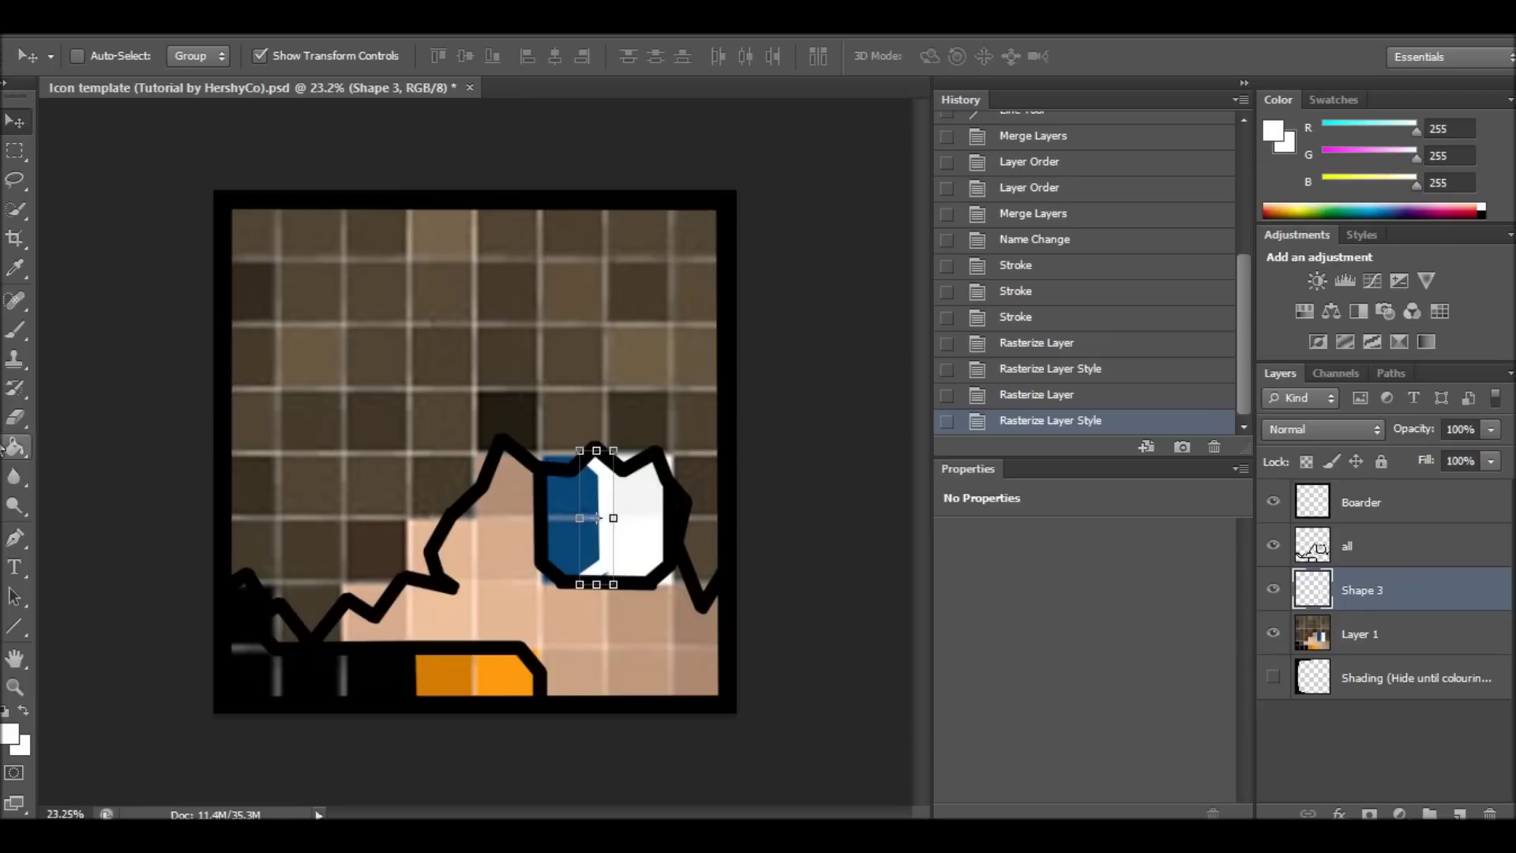
# Sample the hair brown with the Eyedropper, try a bucket fill, and undo it.
pyautogui.click(26, 277)
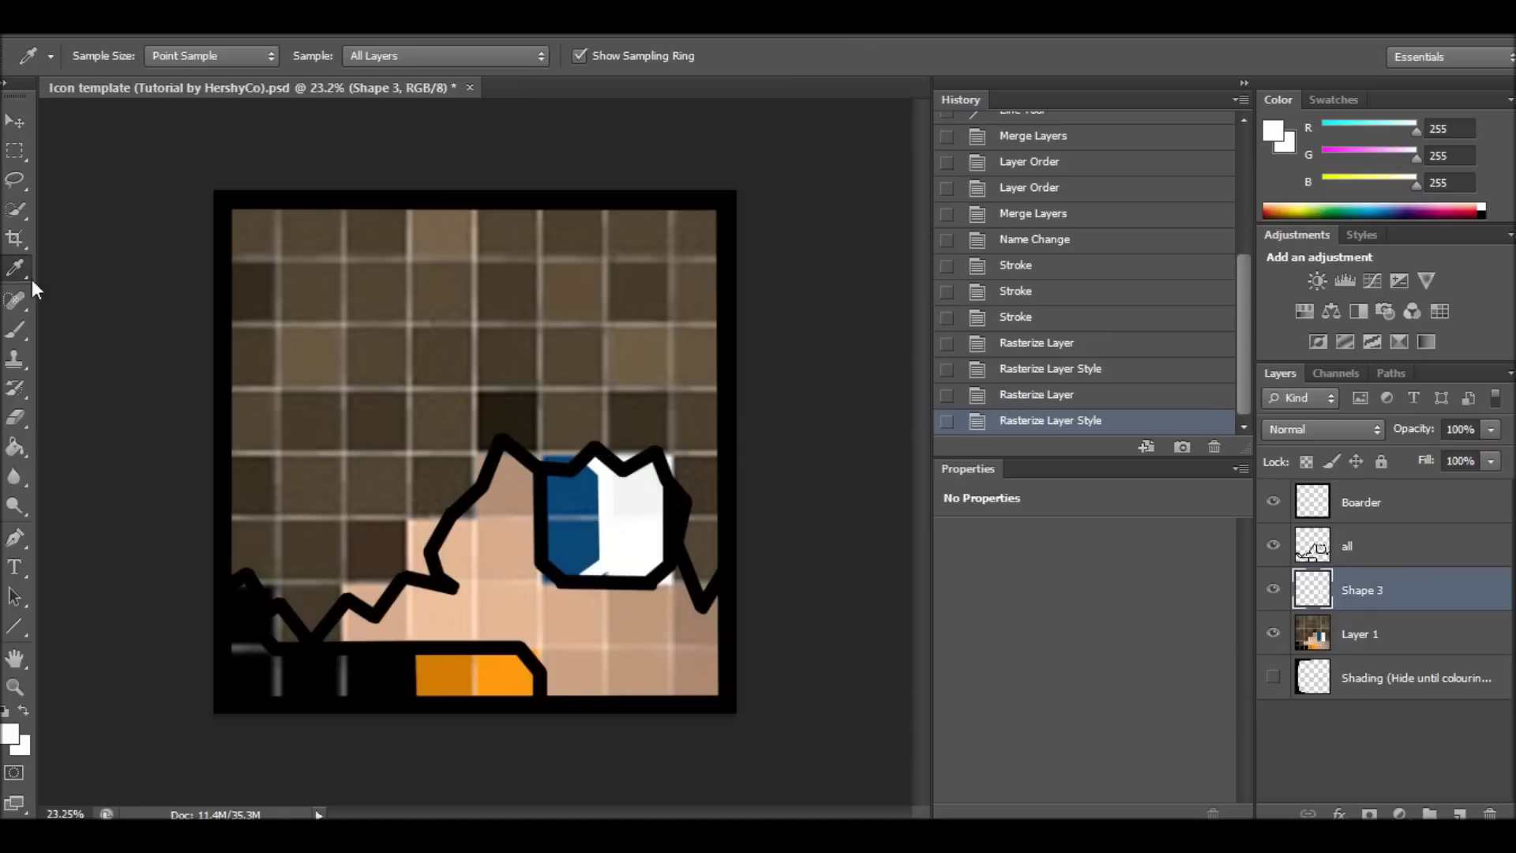
pyautogui.click(506, 411)
pyautogui.click(509, 402)
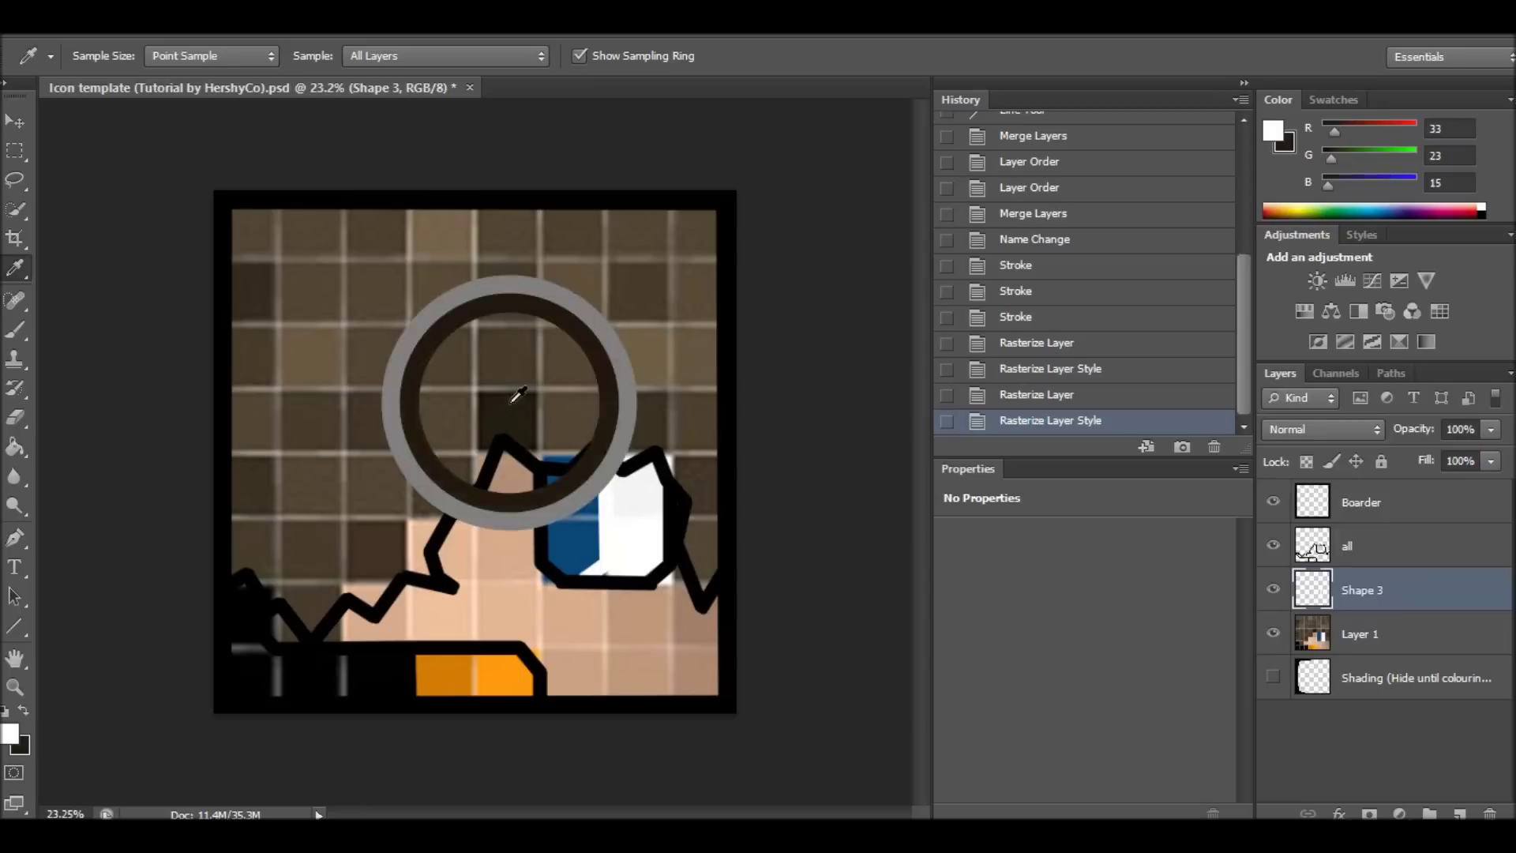
pyautogui.click(634, 347)
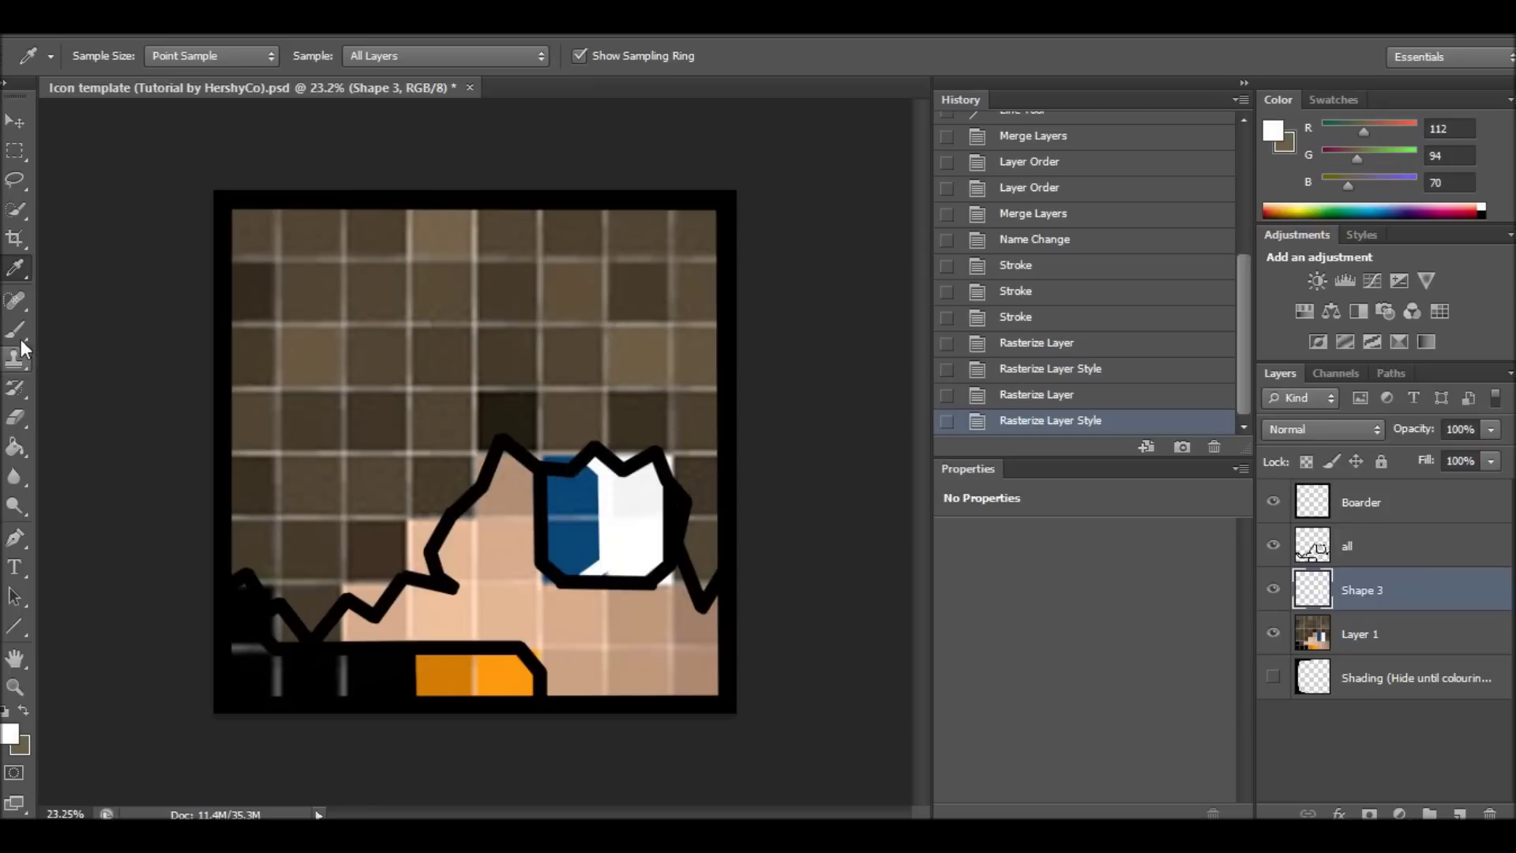
pyautogui.click(14, 449)
pyautogui.click(367, 380)
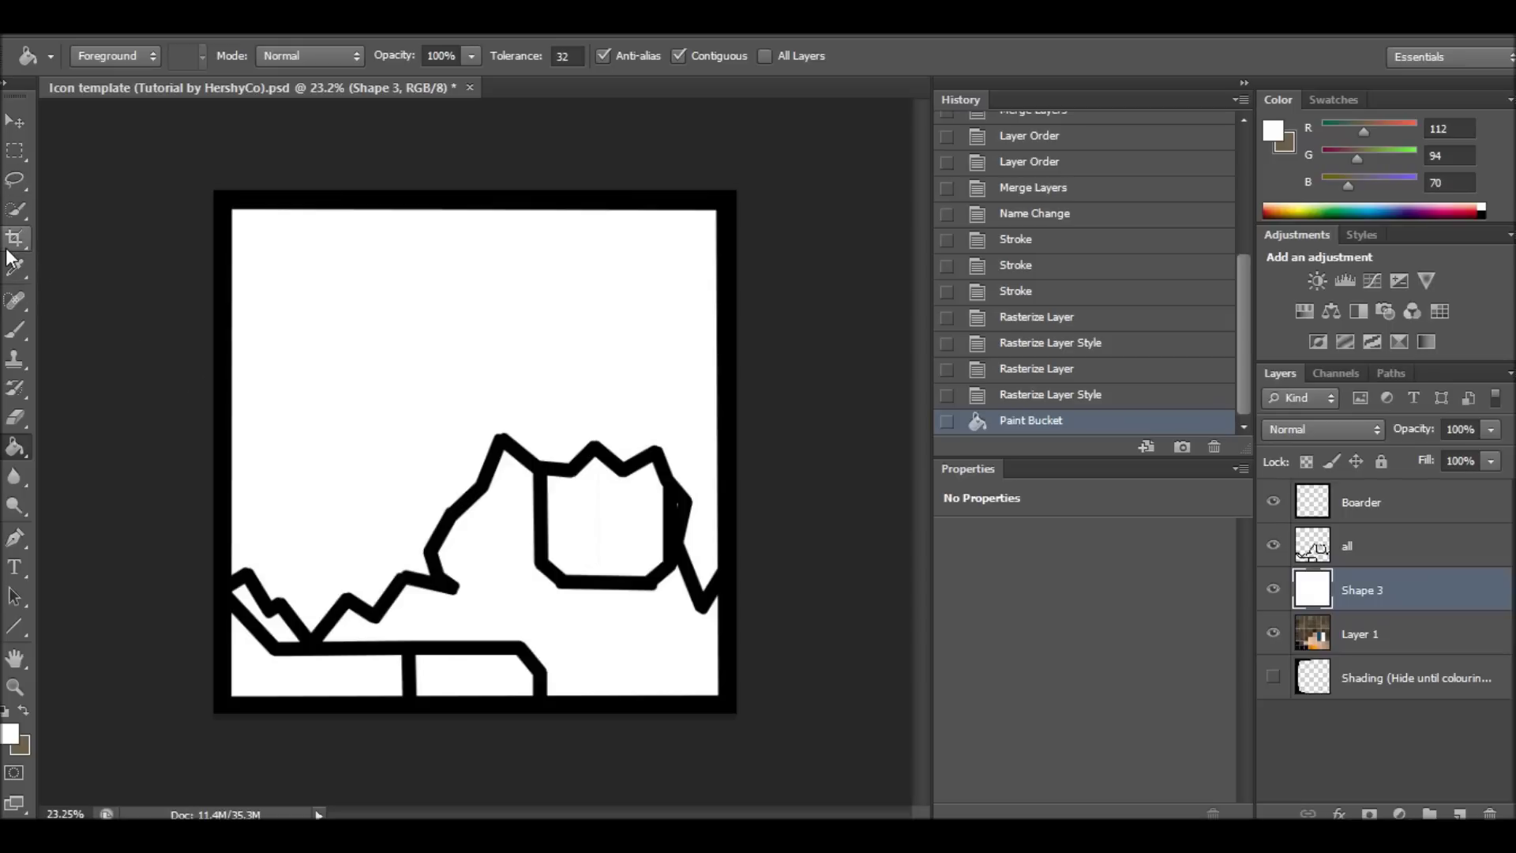
pyautogui.hotkey('ctrl', 'z')
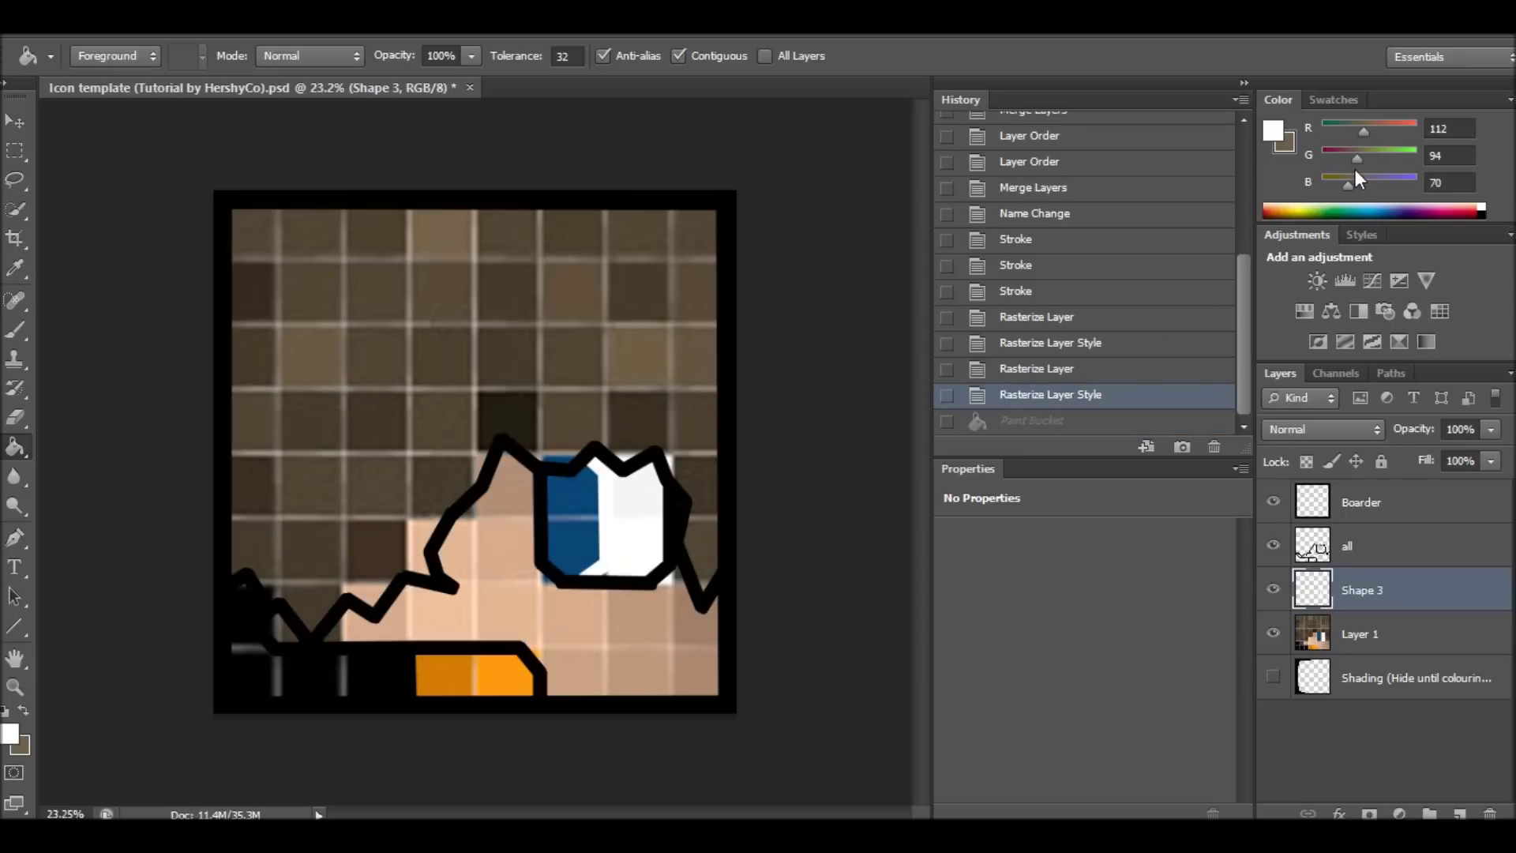
# Resample the hair brown (110, 95, 74), try another fill on the layer, and undo it.
pyautogui.click(1273, 131)
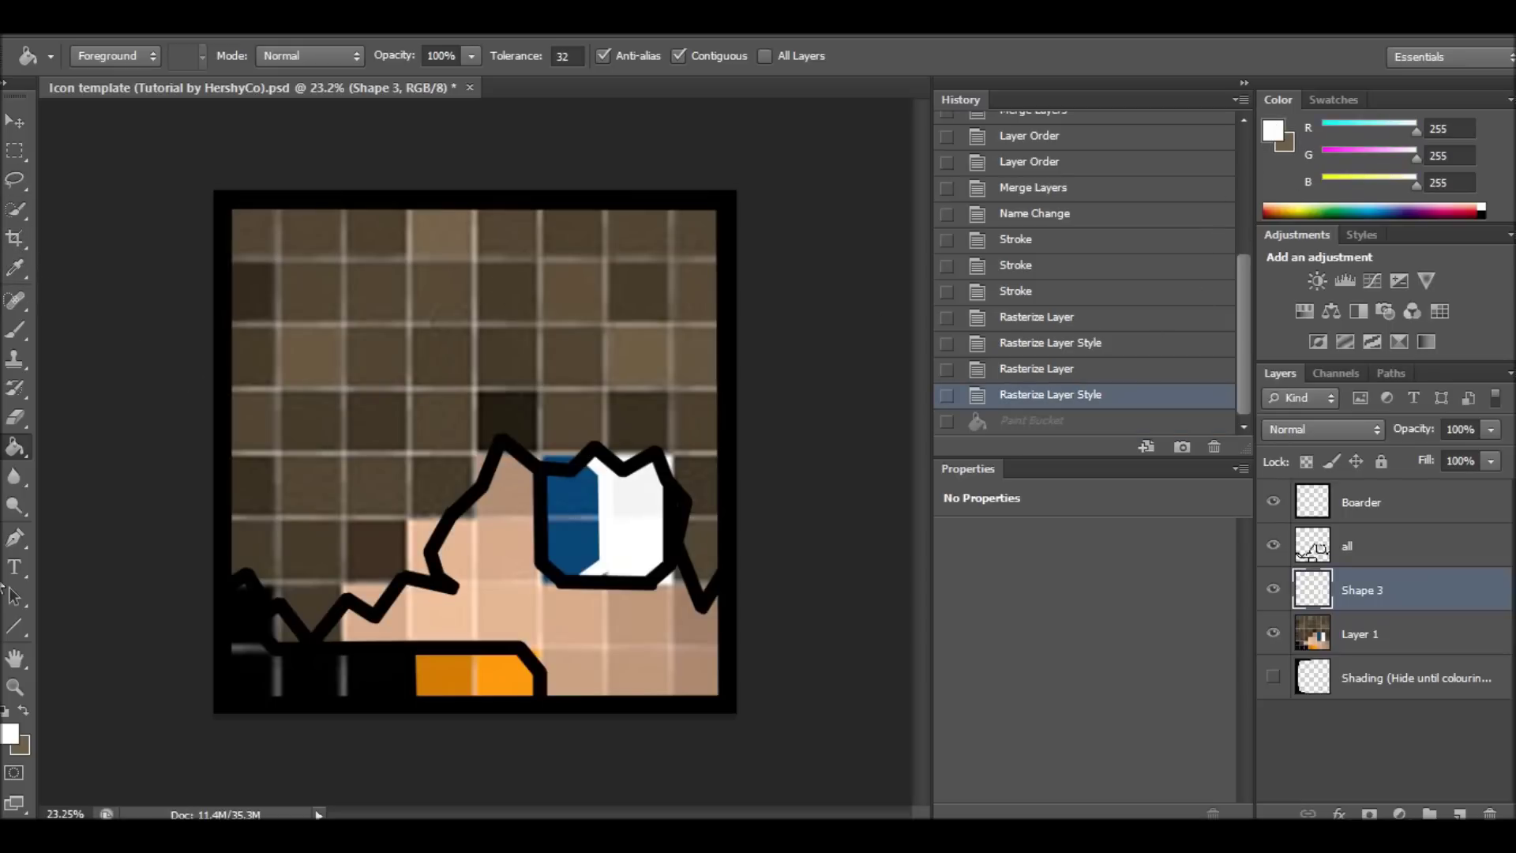
pyautogui.click(15, 271)
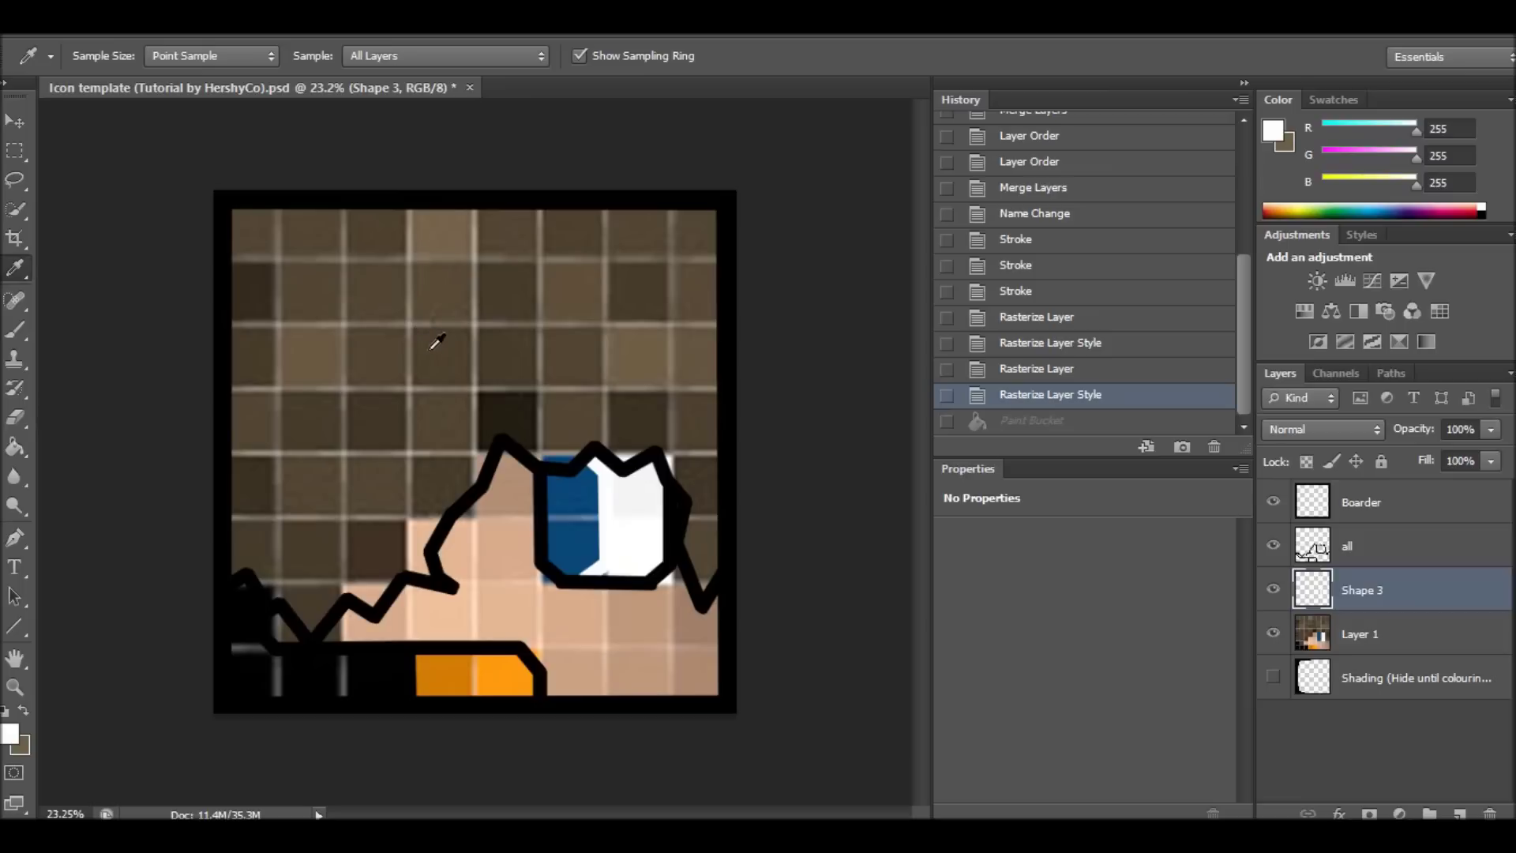
pyautogui.click(619, 382)
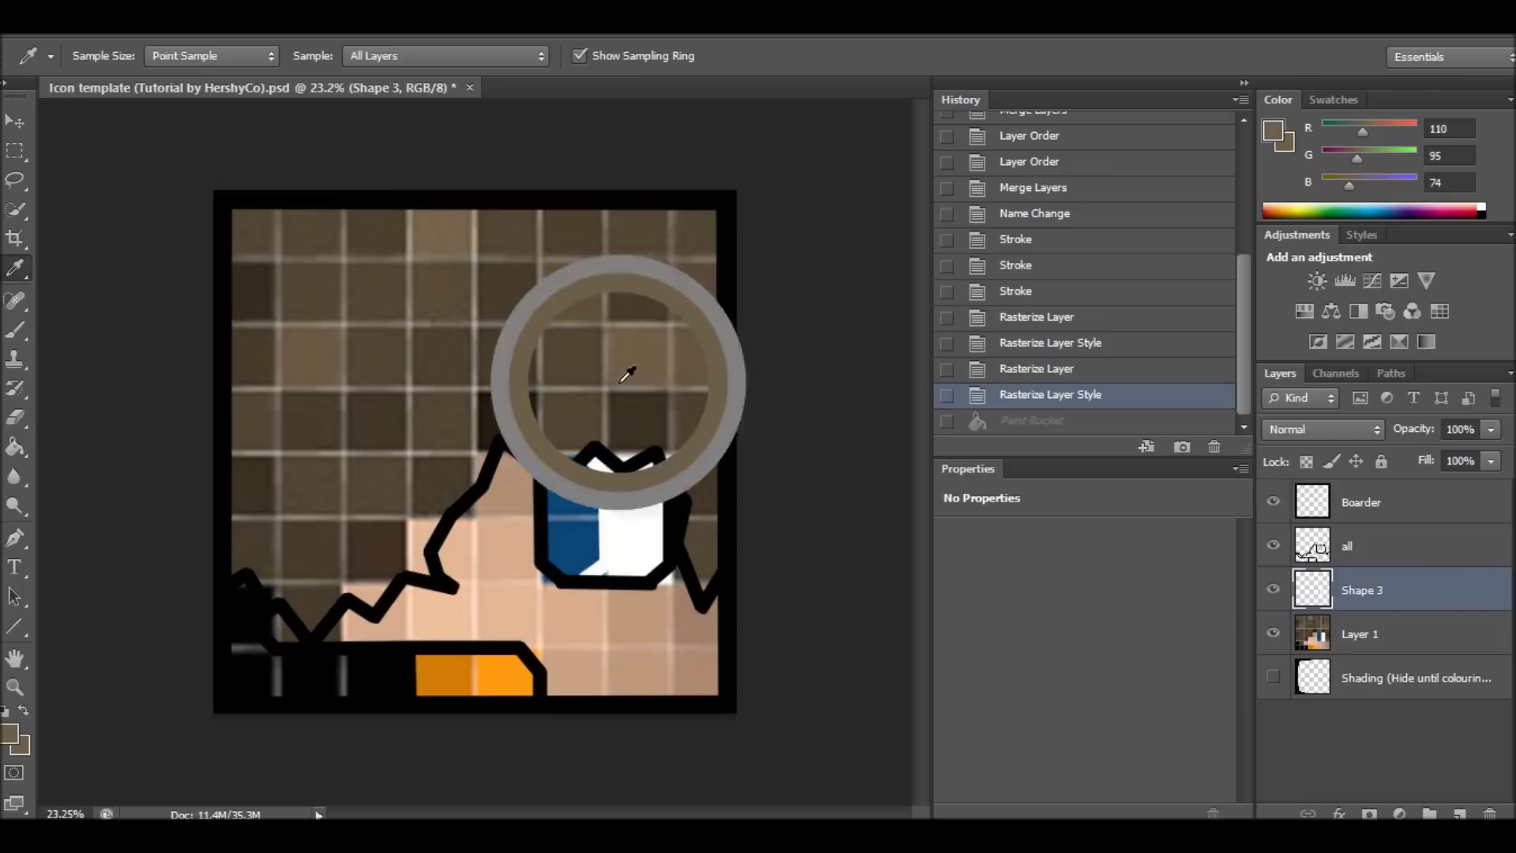
pyautogui.click(16, 446)
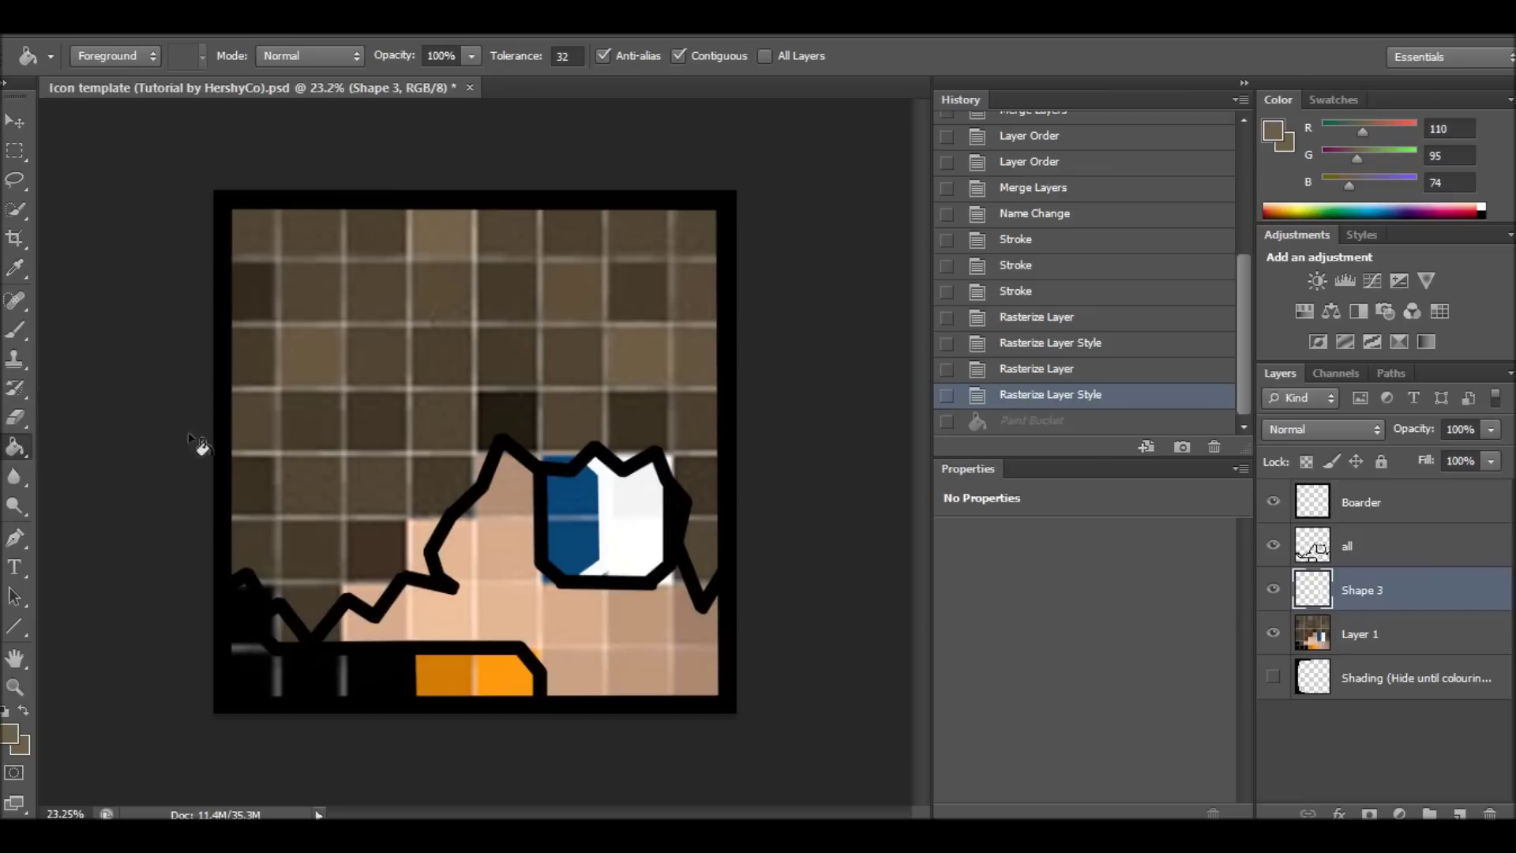
pyautogui.click(544, 362)
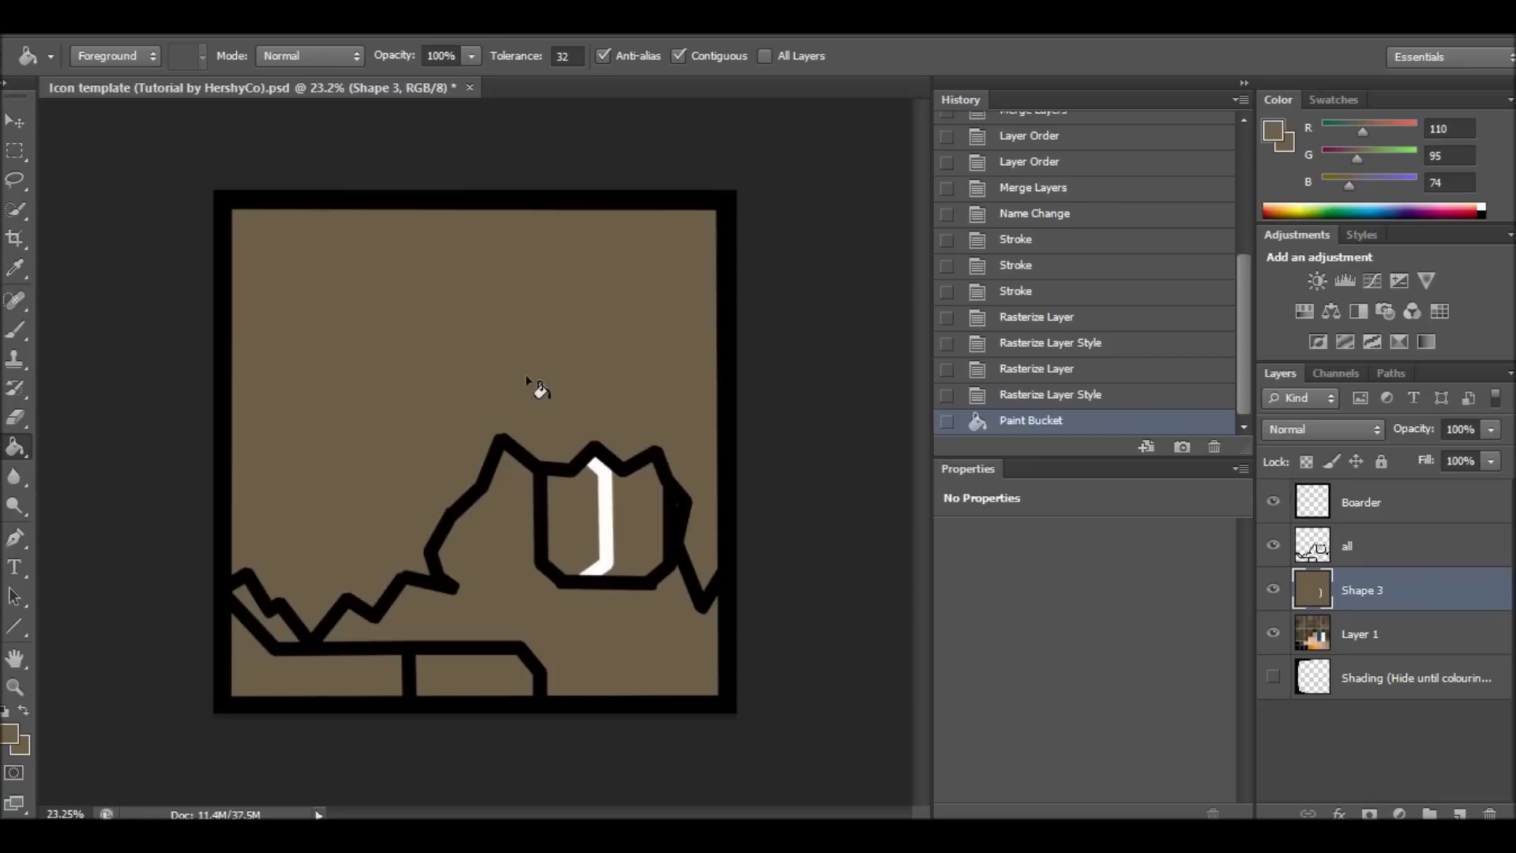
pyautogui.hotkey('ctrl', 'z')
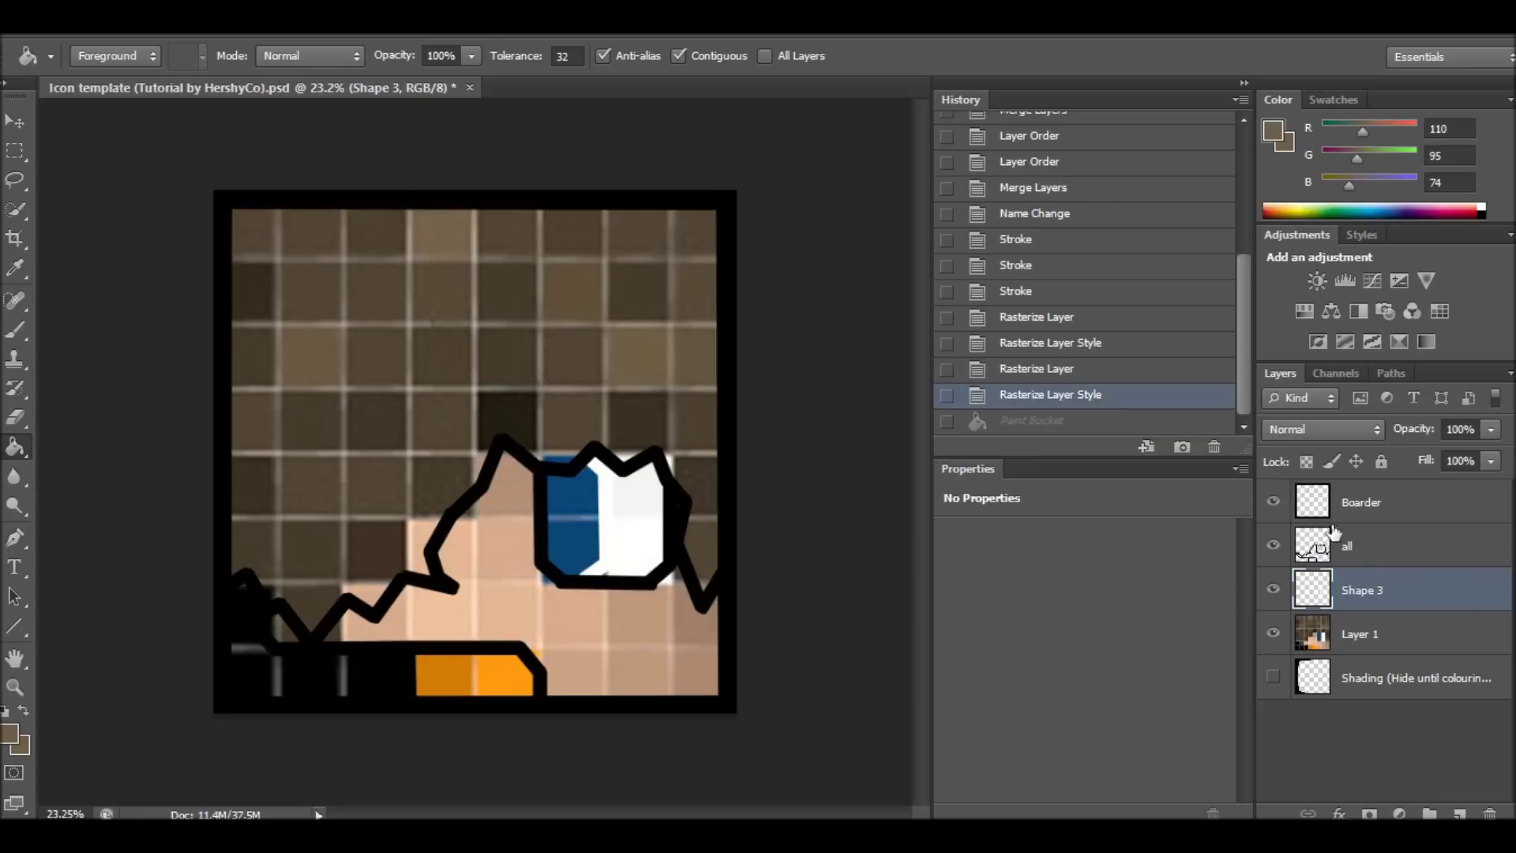
# Choose the Line tool with pure black as the foreground colour.
pyautogui.click(13, 633)
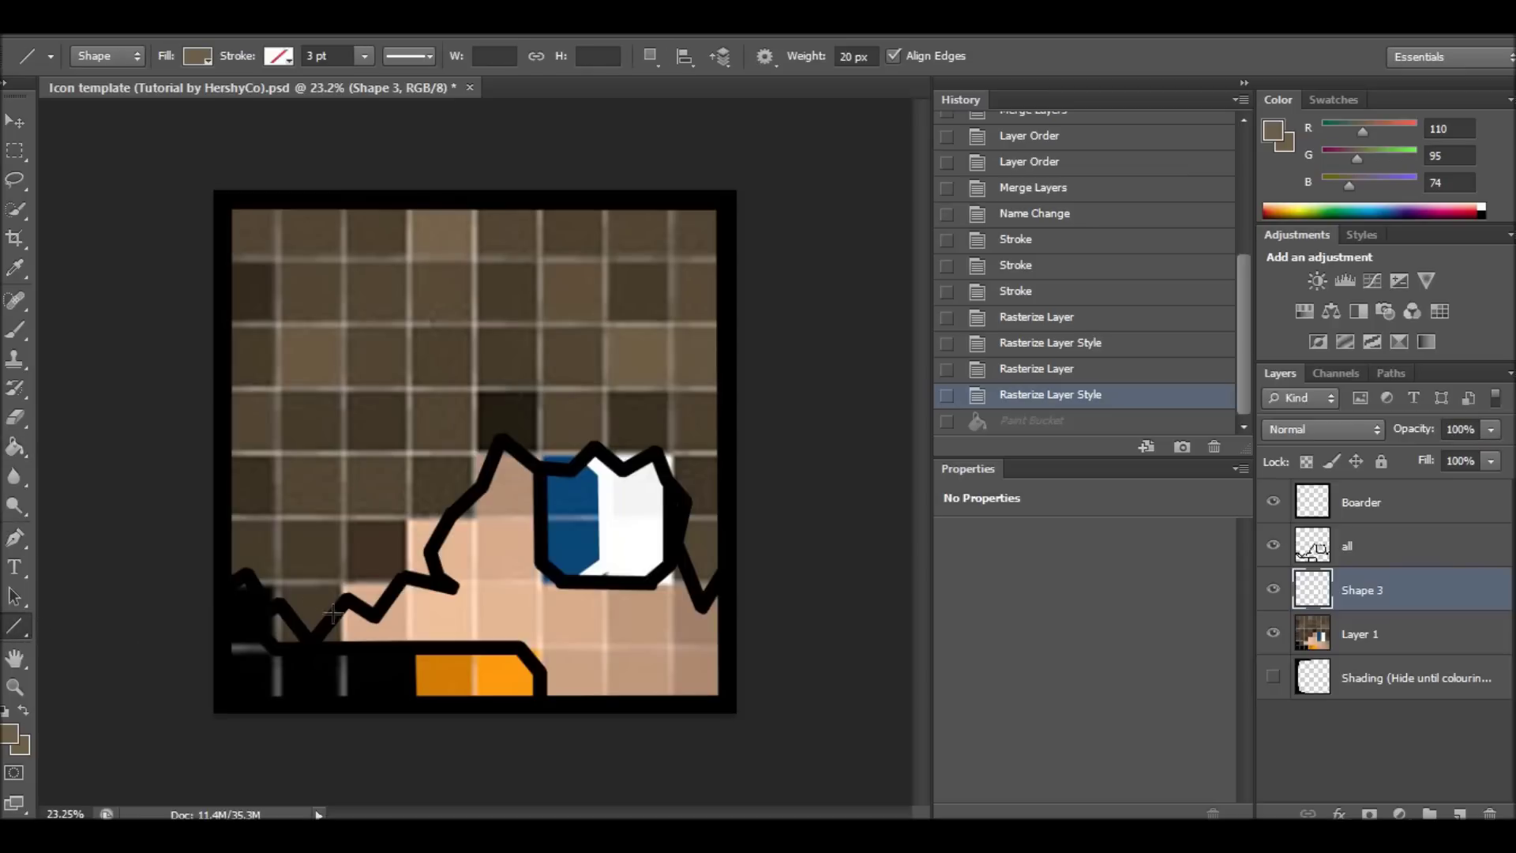
pyautogui.click(1279, 138)
pyautogui.moveTo(474, 442); pyautogui.dragTo(461, 493)
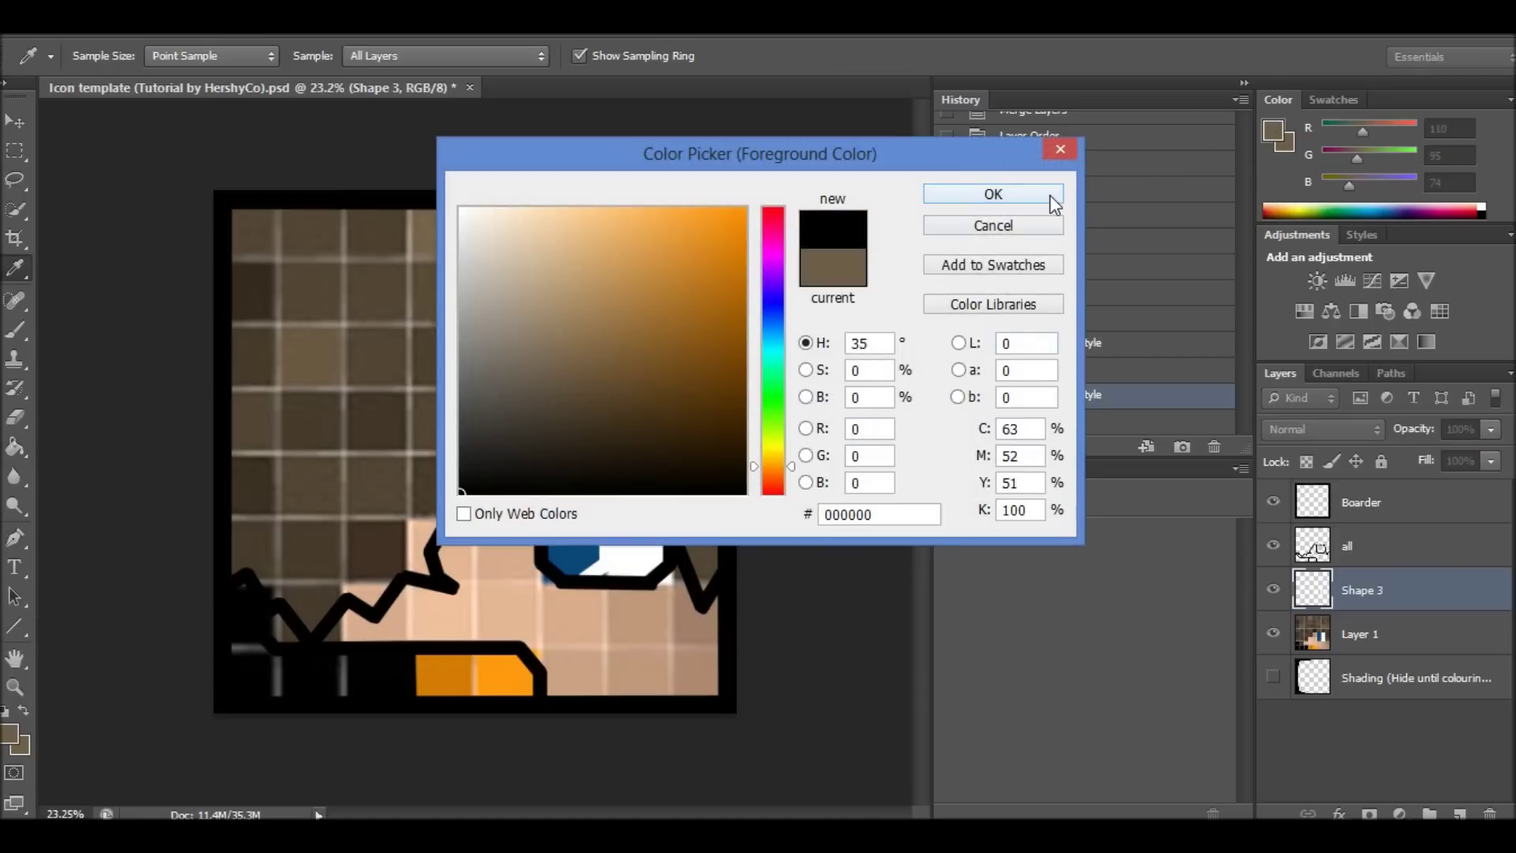
pyautogui.click(993, 195)
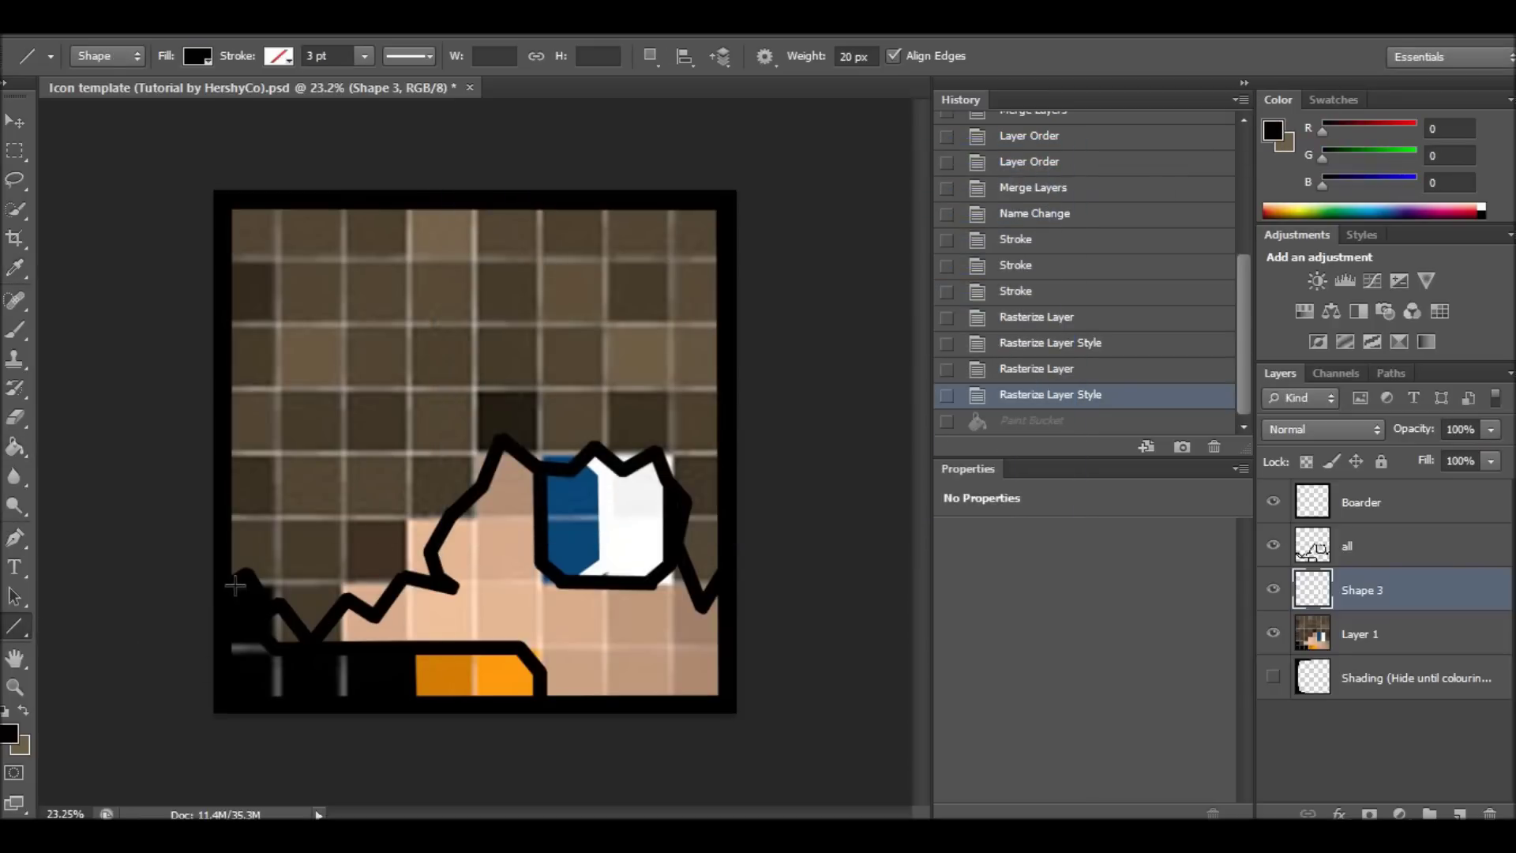
# Draw six short black lines over the outline's gaps, around the eye and orange mic.
pyautogui.moveTo(228, 584); pyautogui.dragTo(210, 607)
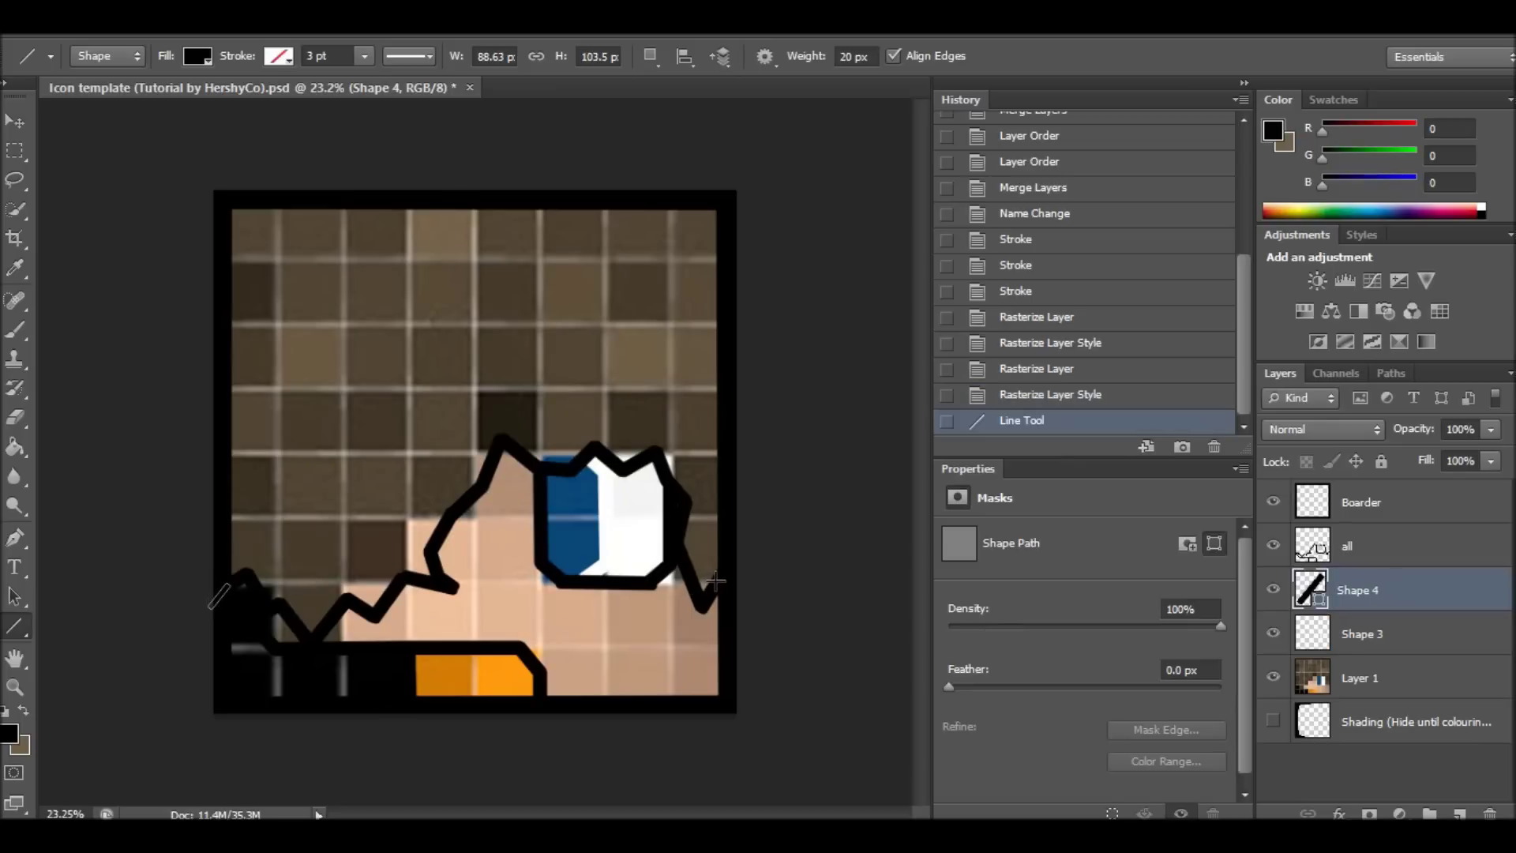
pyautogui.moveTo(714, 582); pyautogui.dragTo(743, 561)
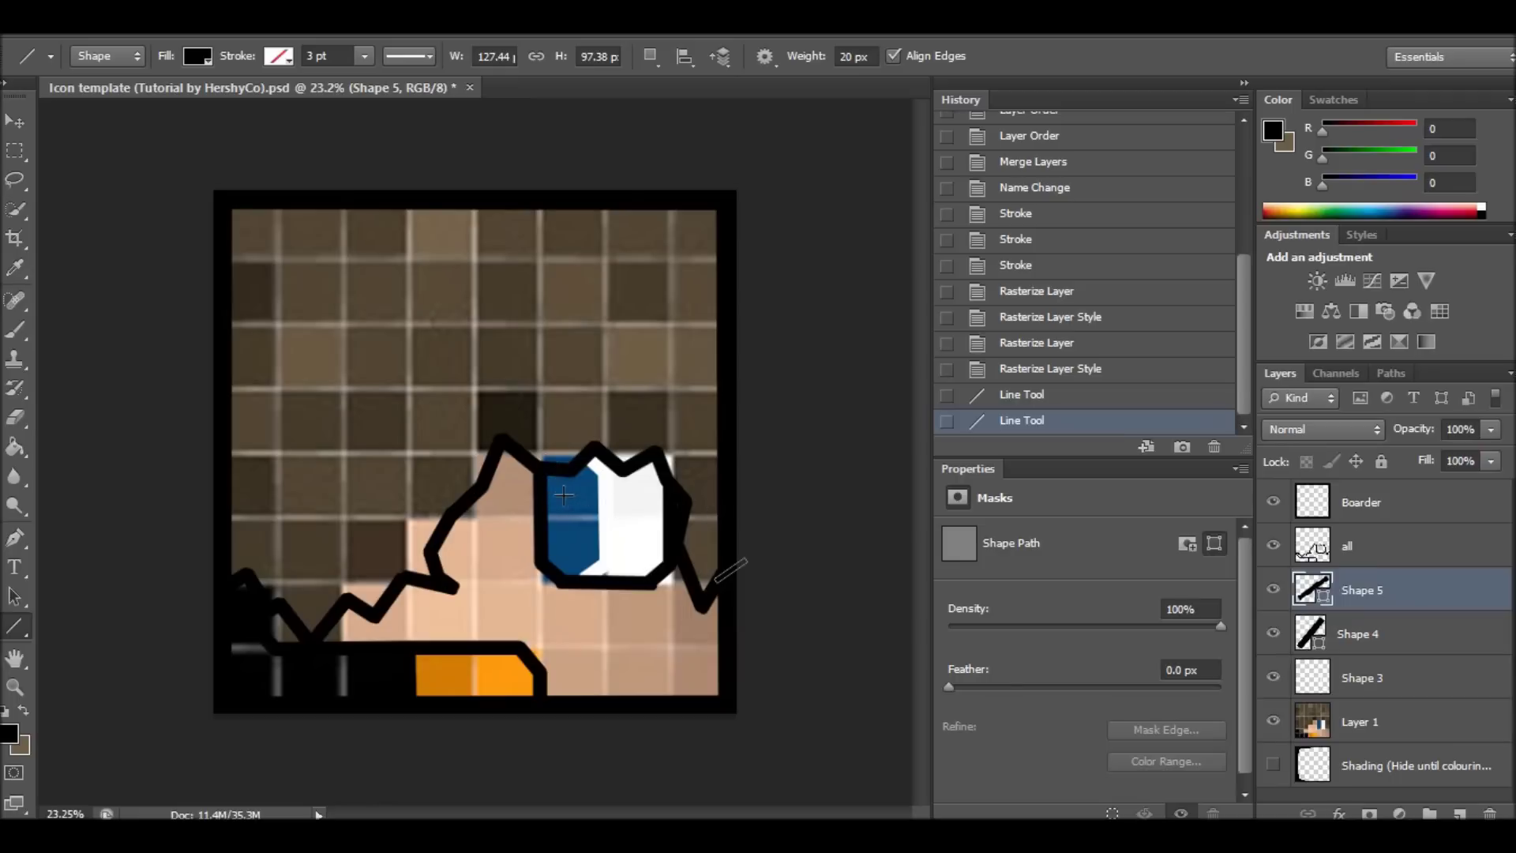
pyautogui.moveTo(540, 474); pyautogui.dragTo(558, 467)
pyautogui.moveTo(661, 471); pyautogui.dragTo(668, 487)
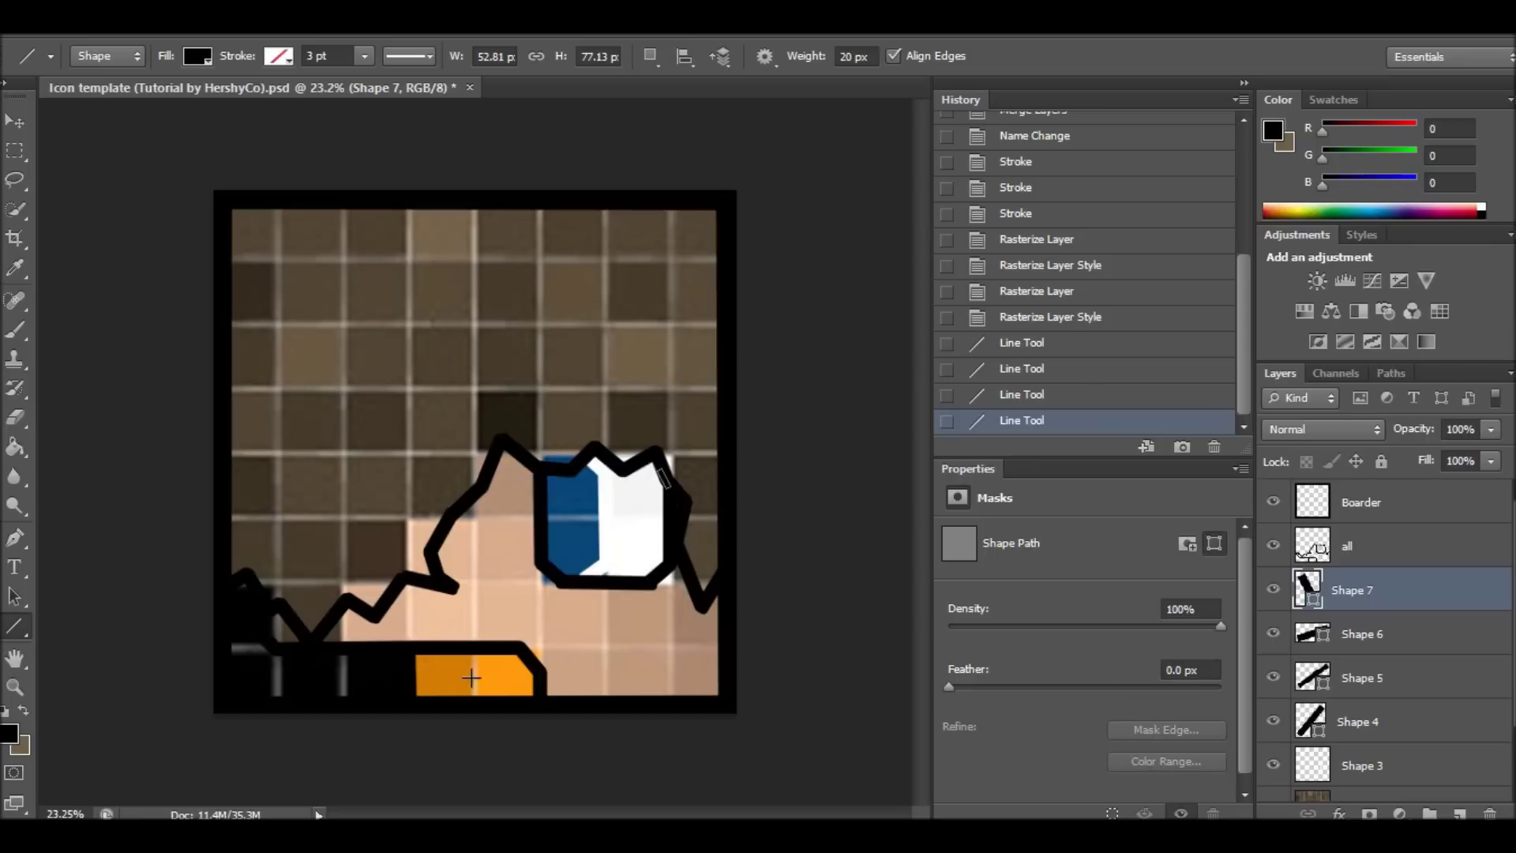
pyautogui.moveTo(537, 692); pyautogui.dragTo(538, 715)
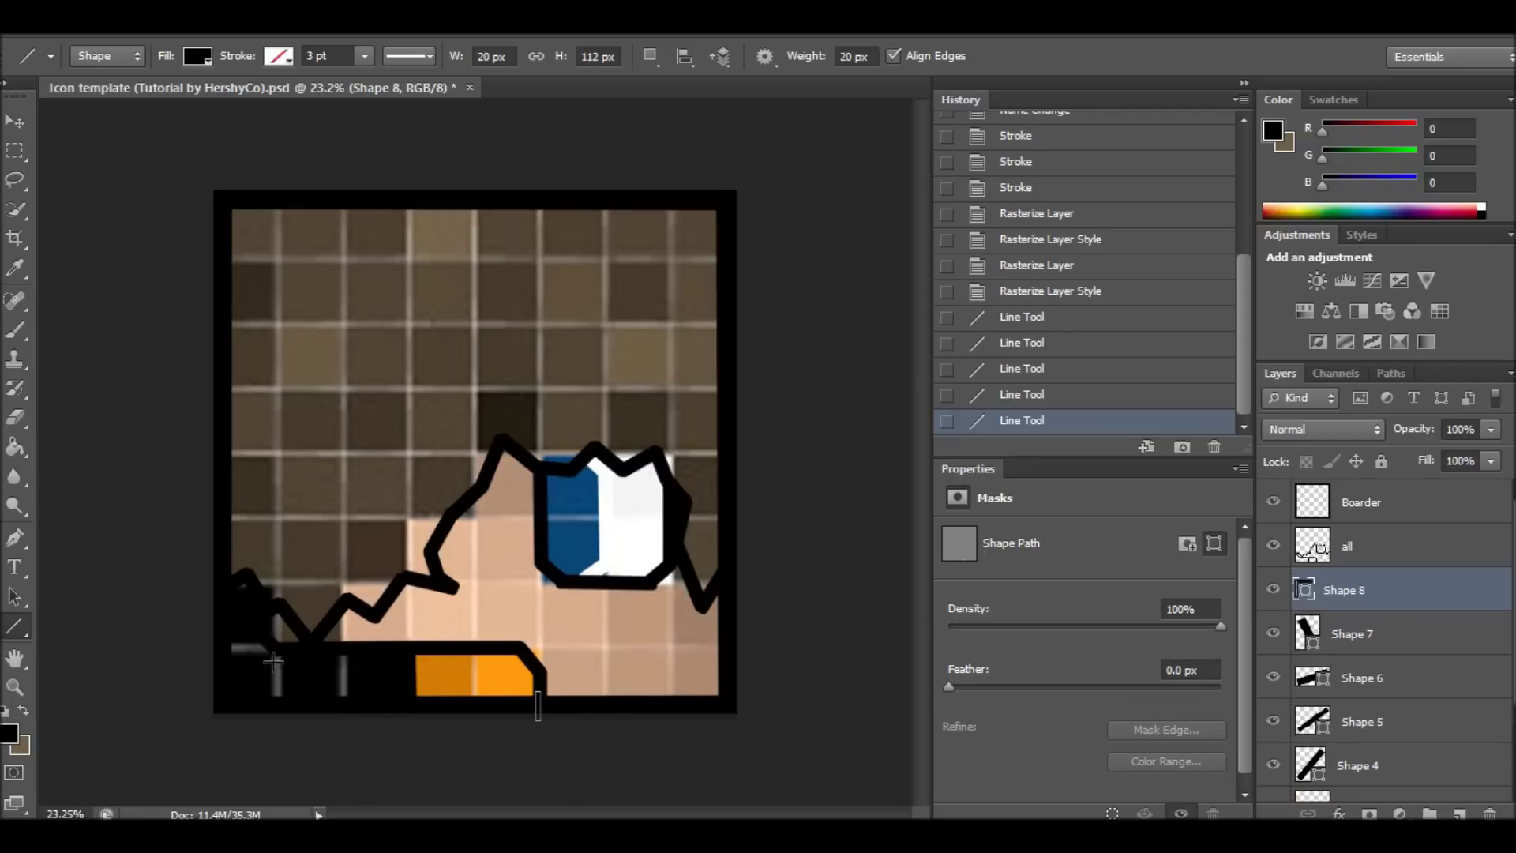
pyautogui.moveTo(225, 591); pyautogui.dragTo(178, 563)
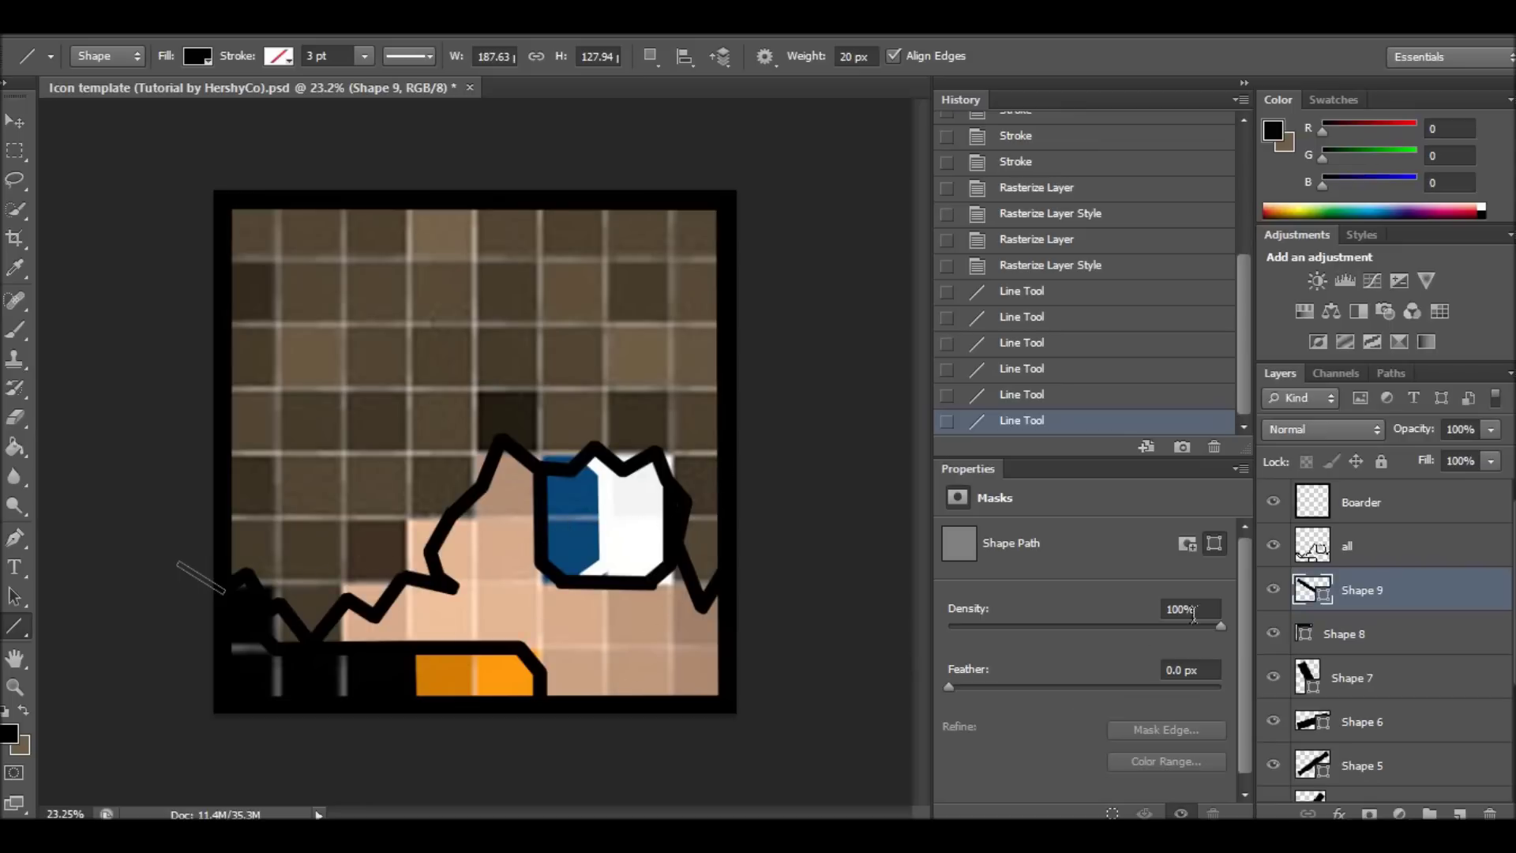
pyautogui.click(1356, 551)
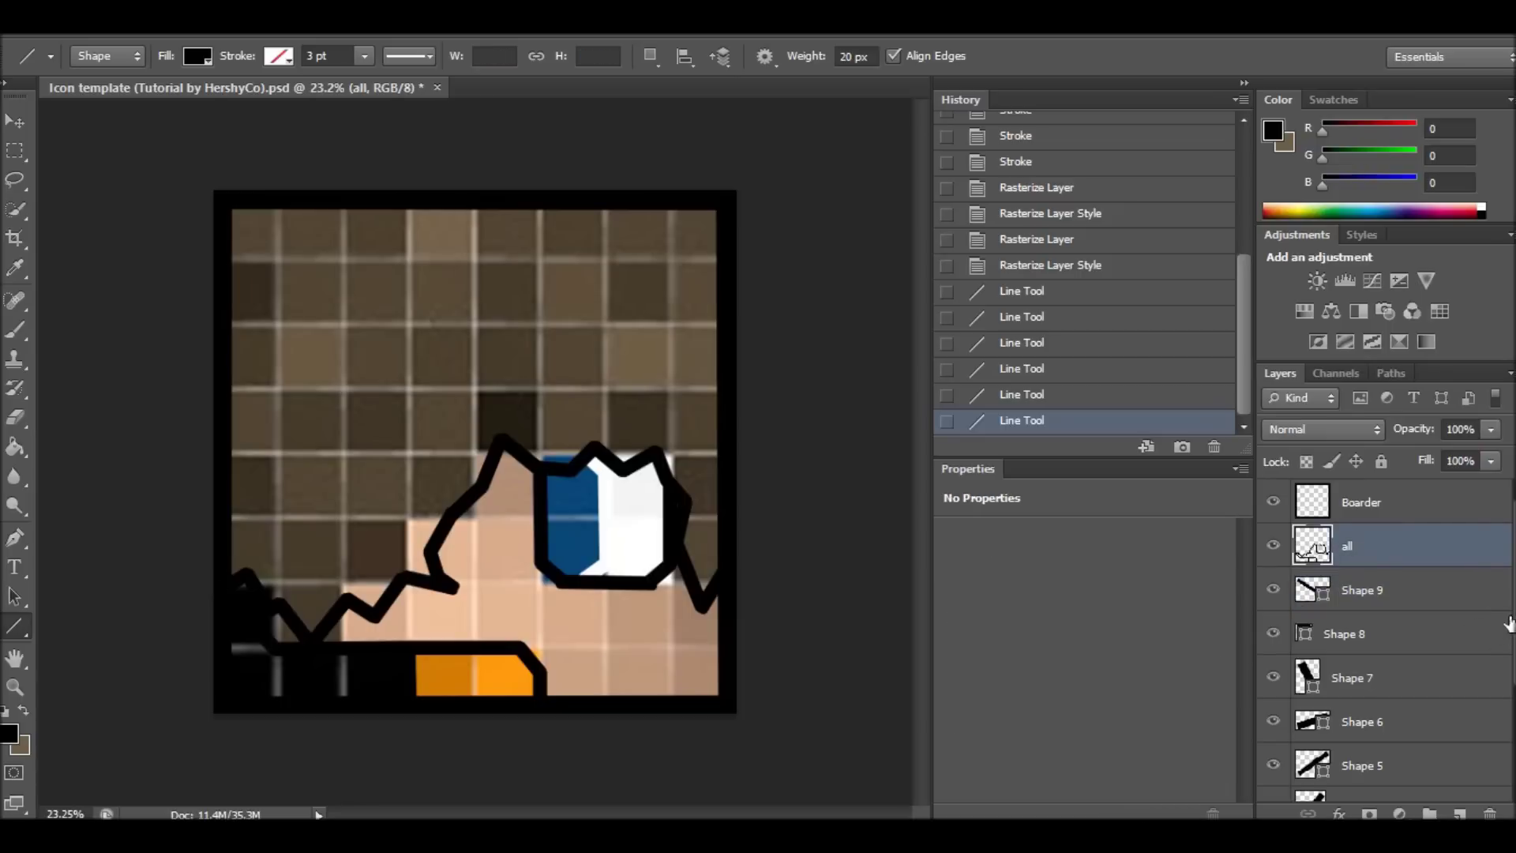
# Merge the all layer with the new line shapes down to Shape 4 using Ctrl+E, then clear the selection.
pyautogui.scroll(-4, 1504, 624)
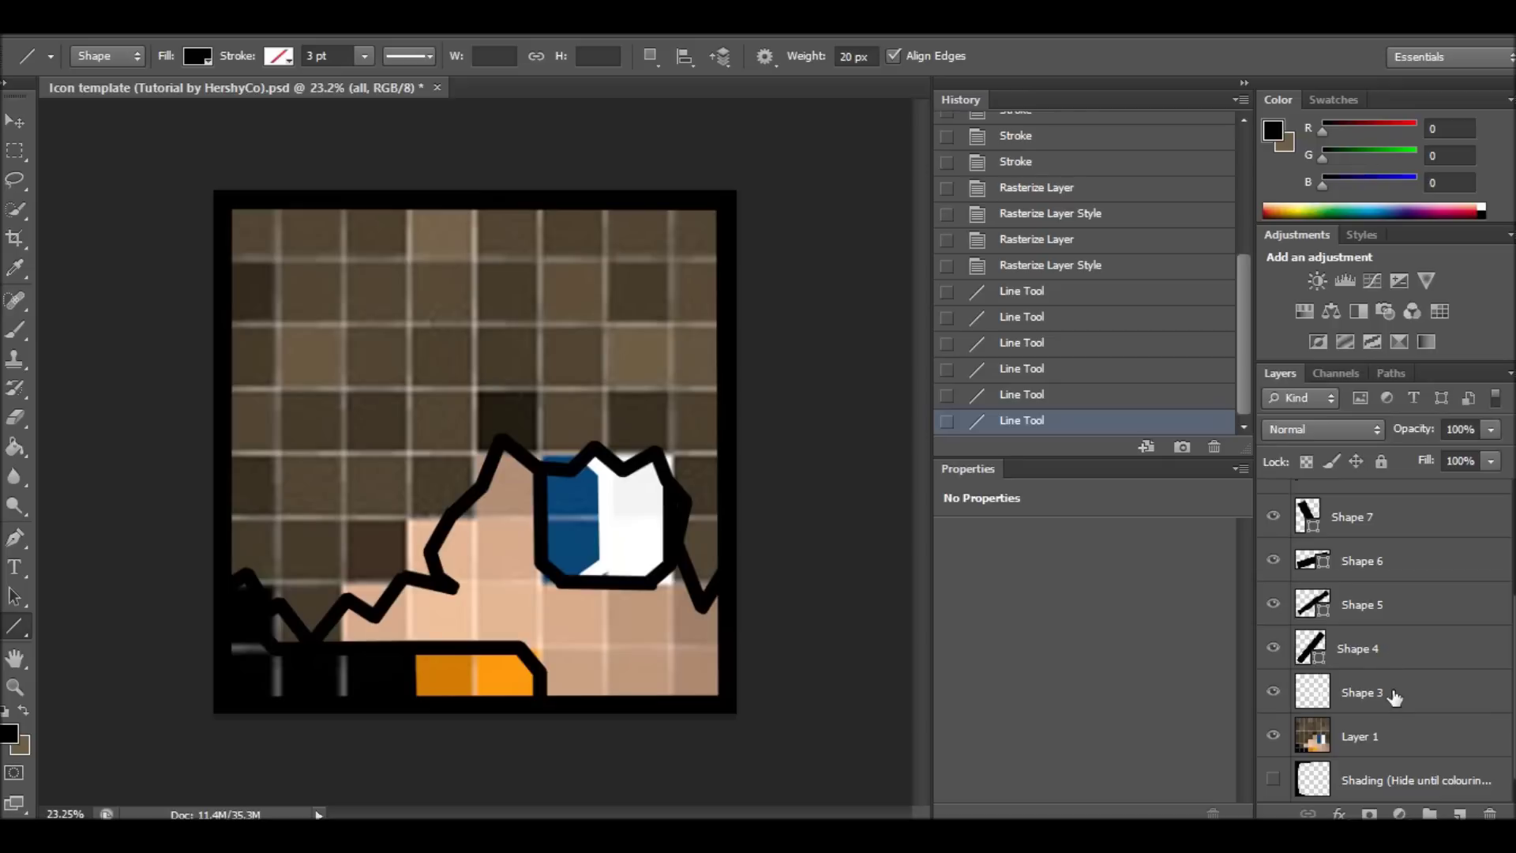
pyautogui.keyDown('shift'); pyautogui.click(1429, 662); pyautogui.keyUp('shift')
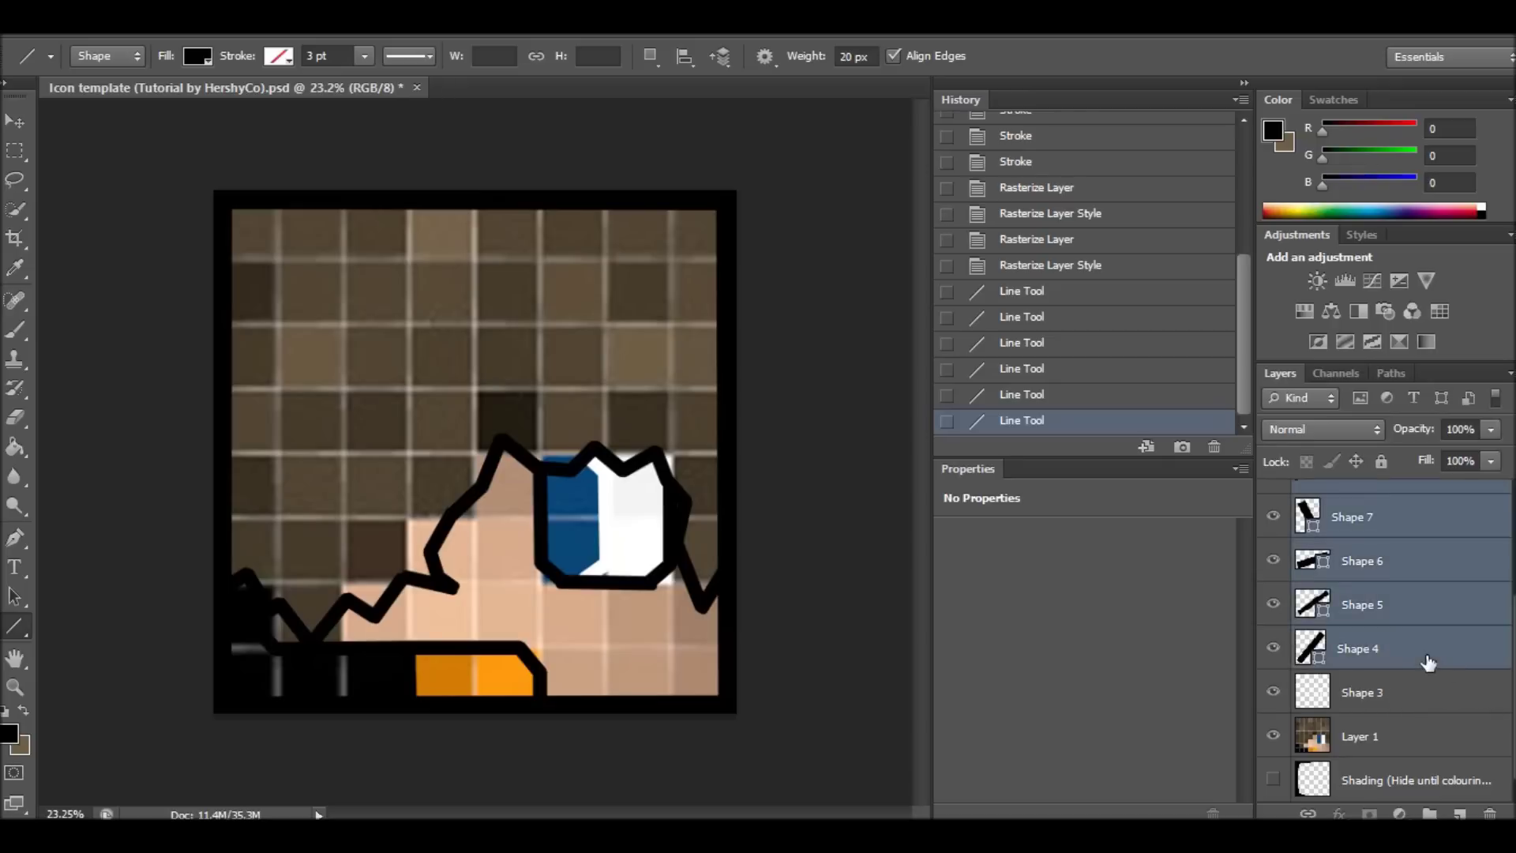
pyautogui.hotkey('ctrl', 'e')
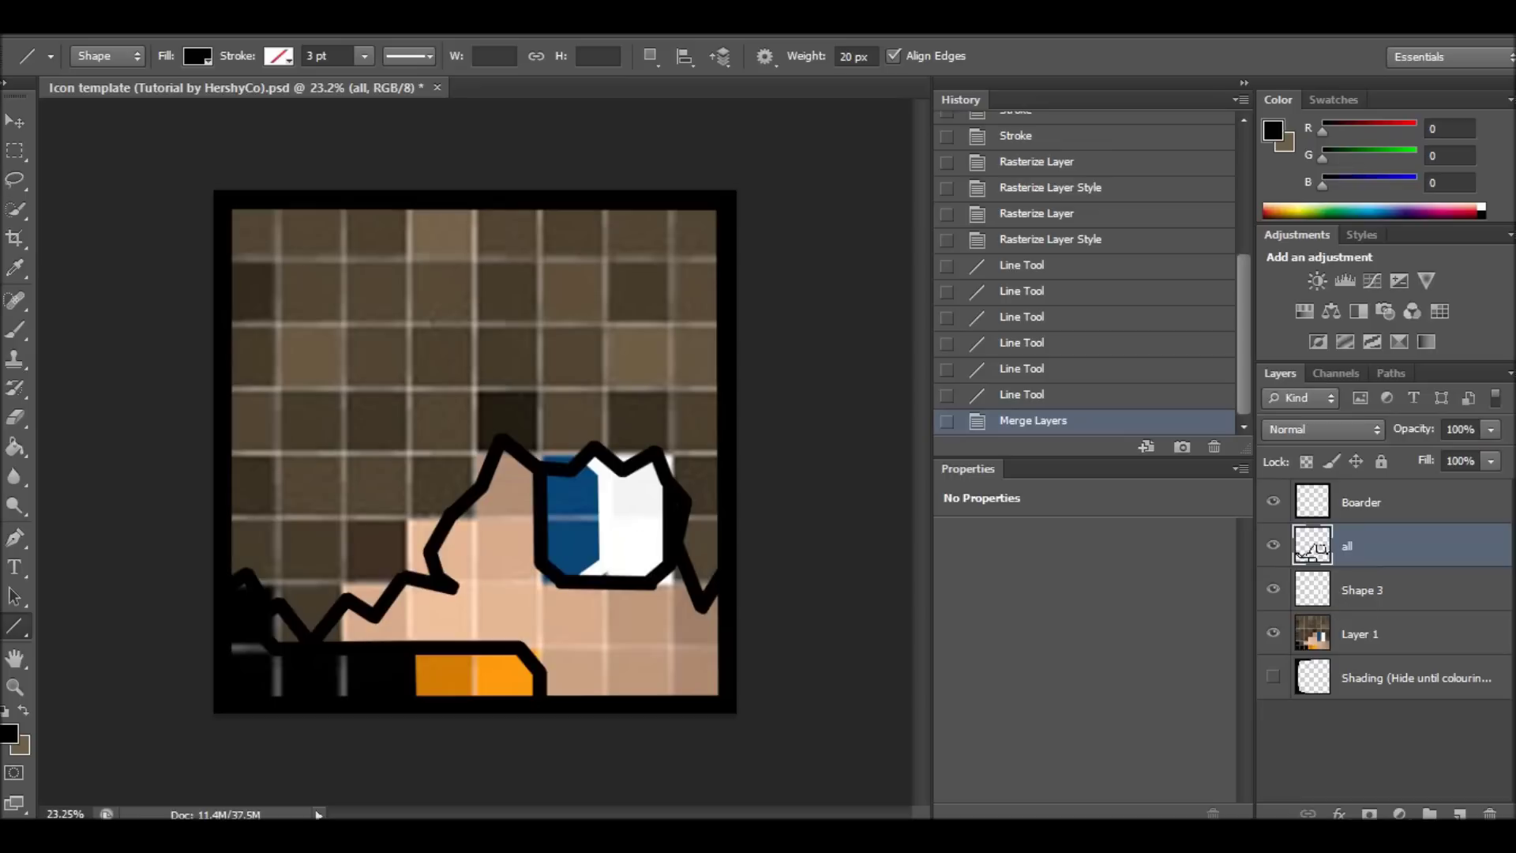
pyautogui.click(1420, 593)
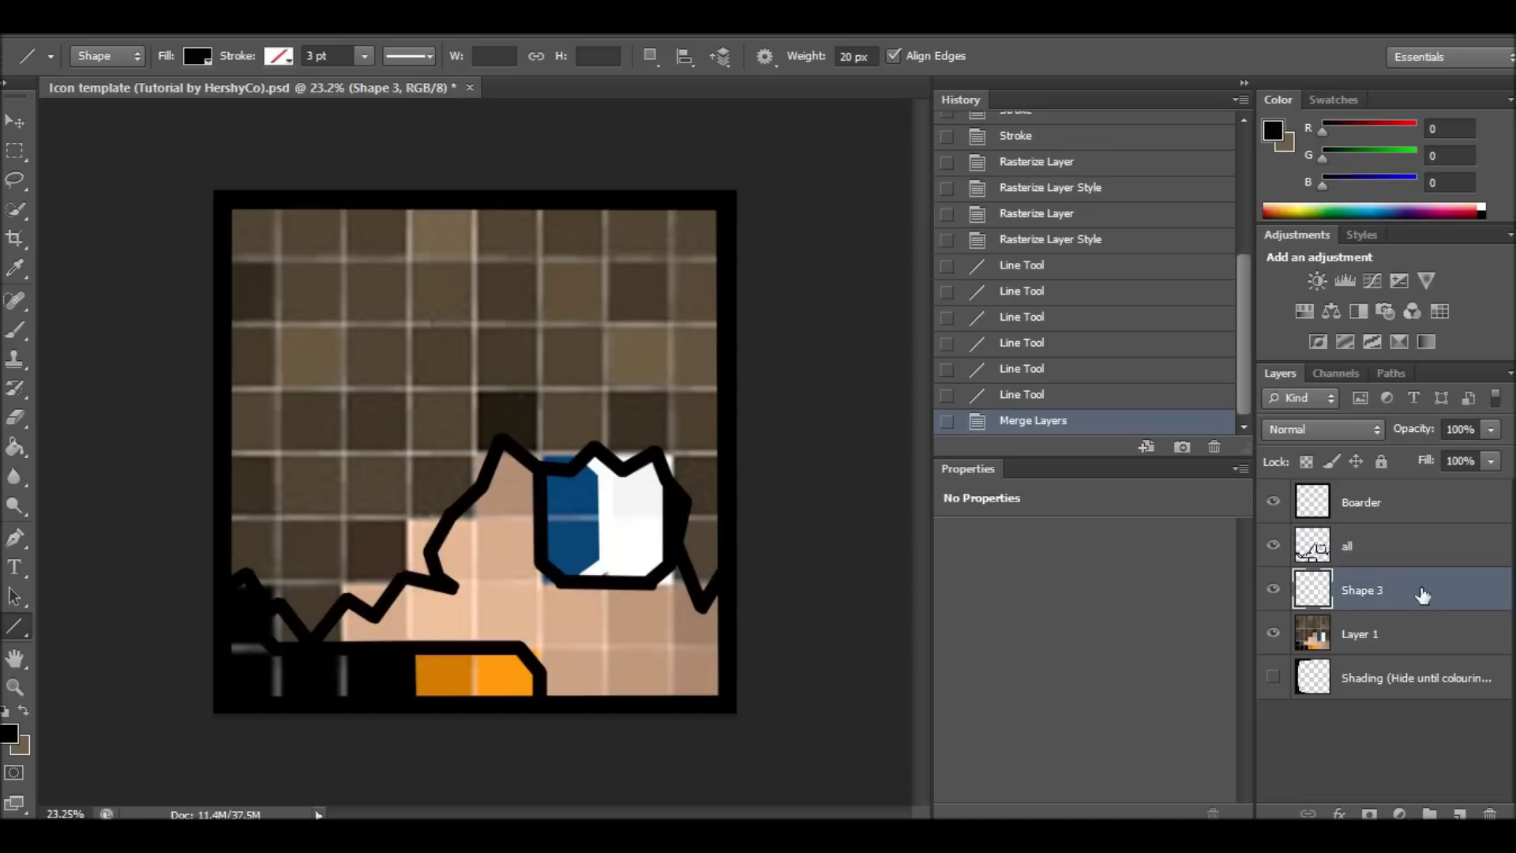
pyautogui.click(1368, 748)
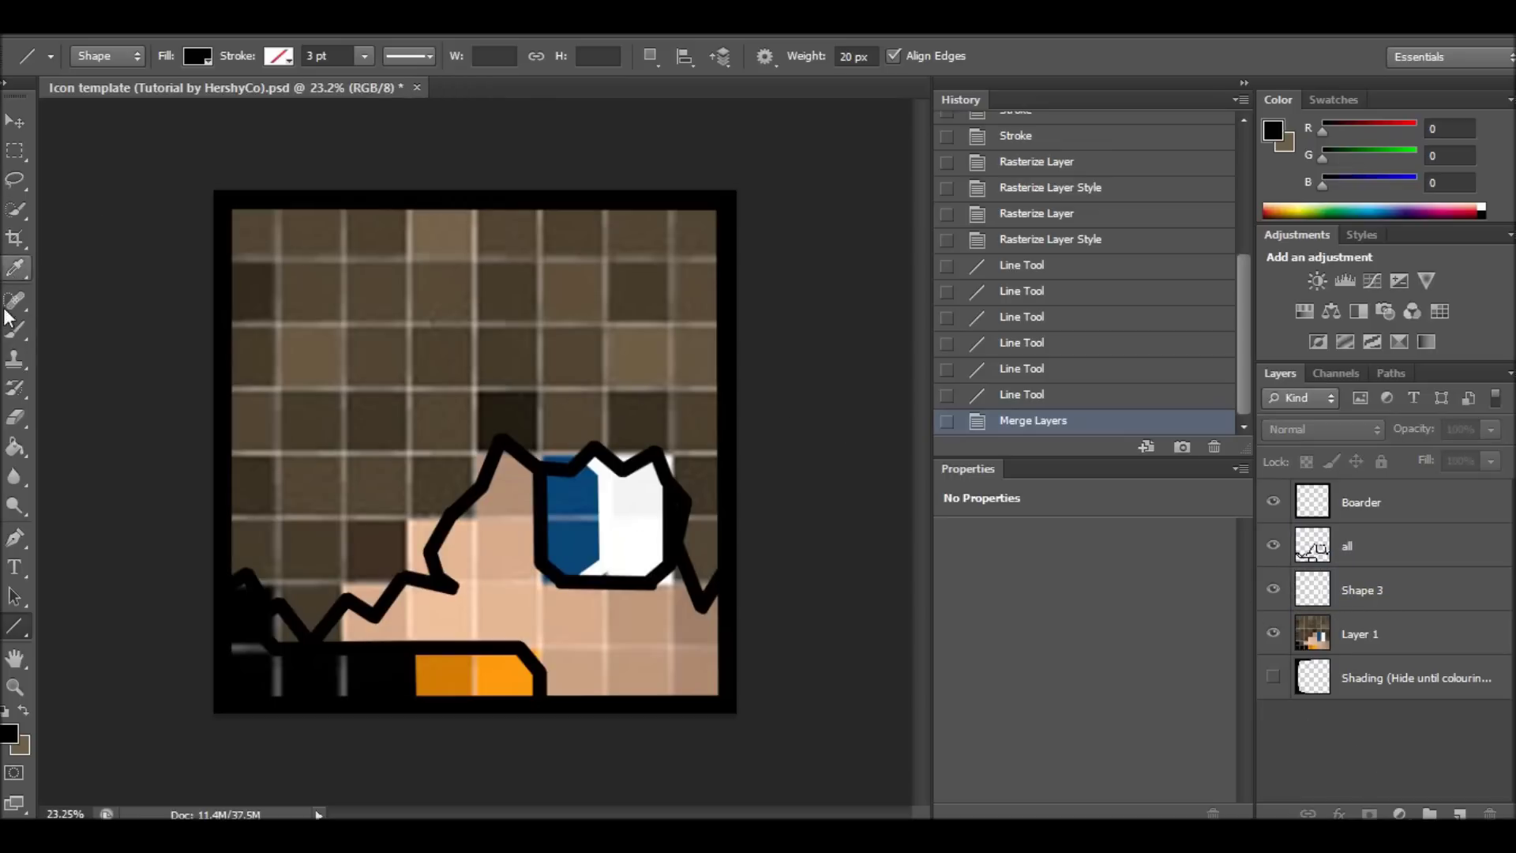
# Sample the hair brown (111, 95, 72) and bucket-fill the checkered background on the all layer.
pyautogui.click(15, 270)
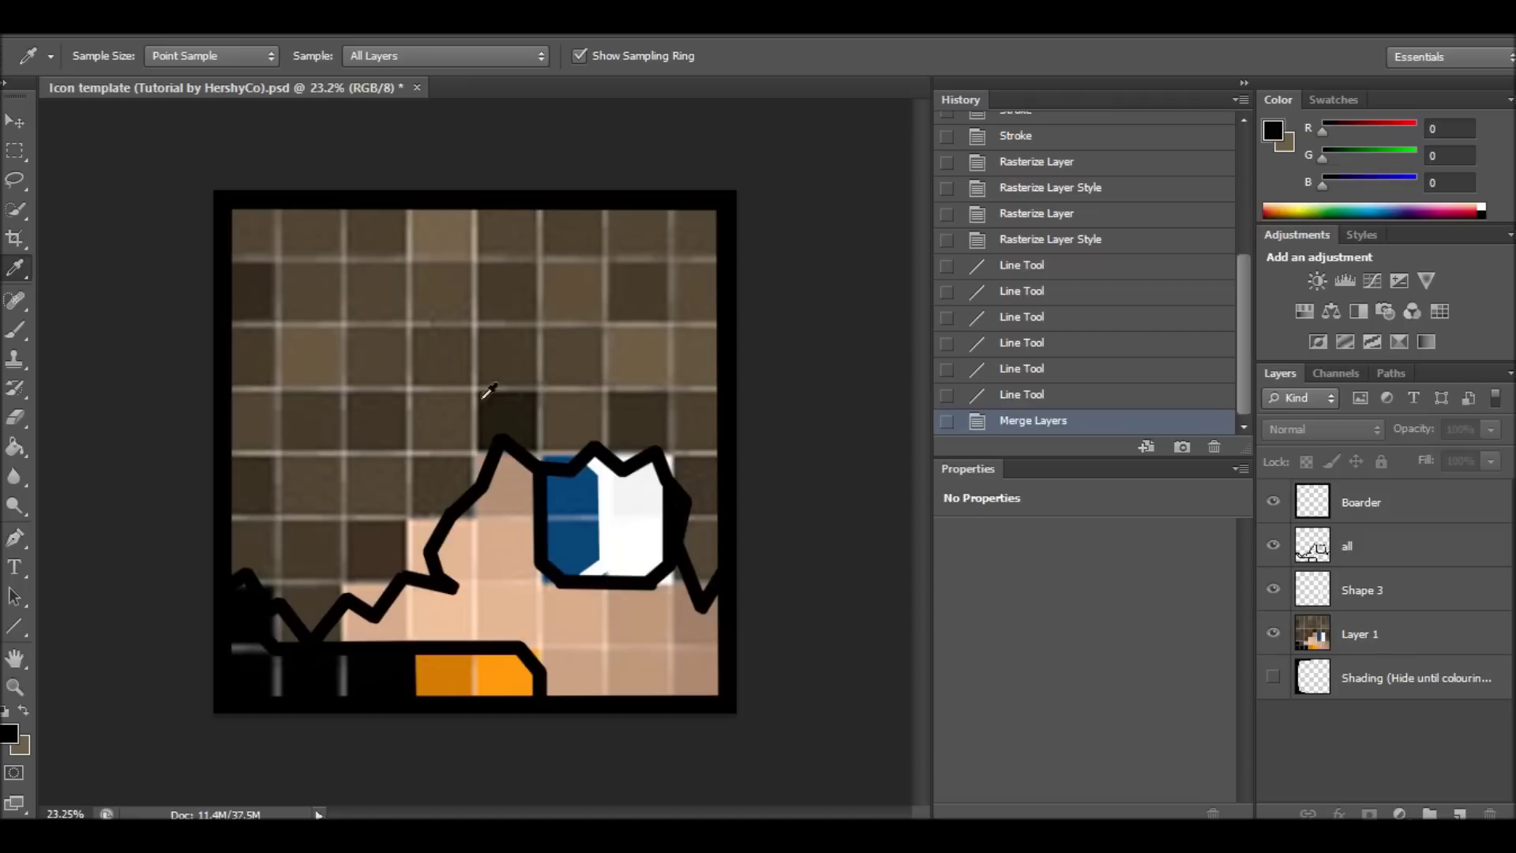
pyautogui.click(633, 383)
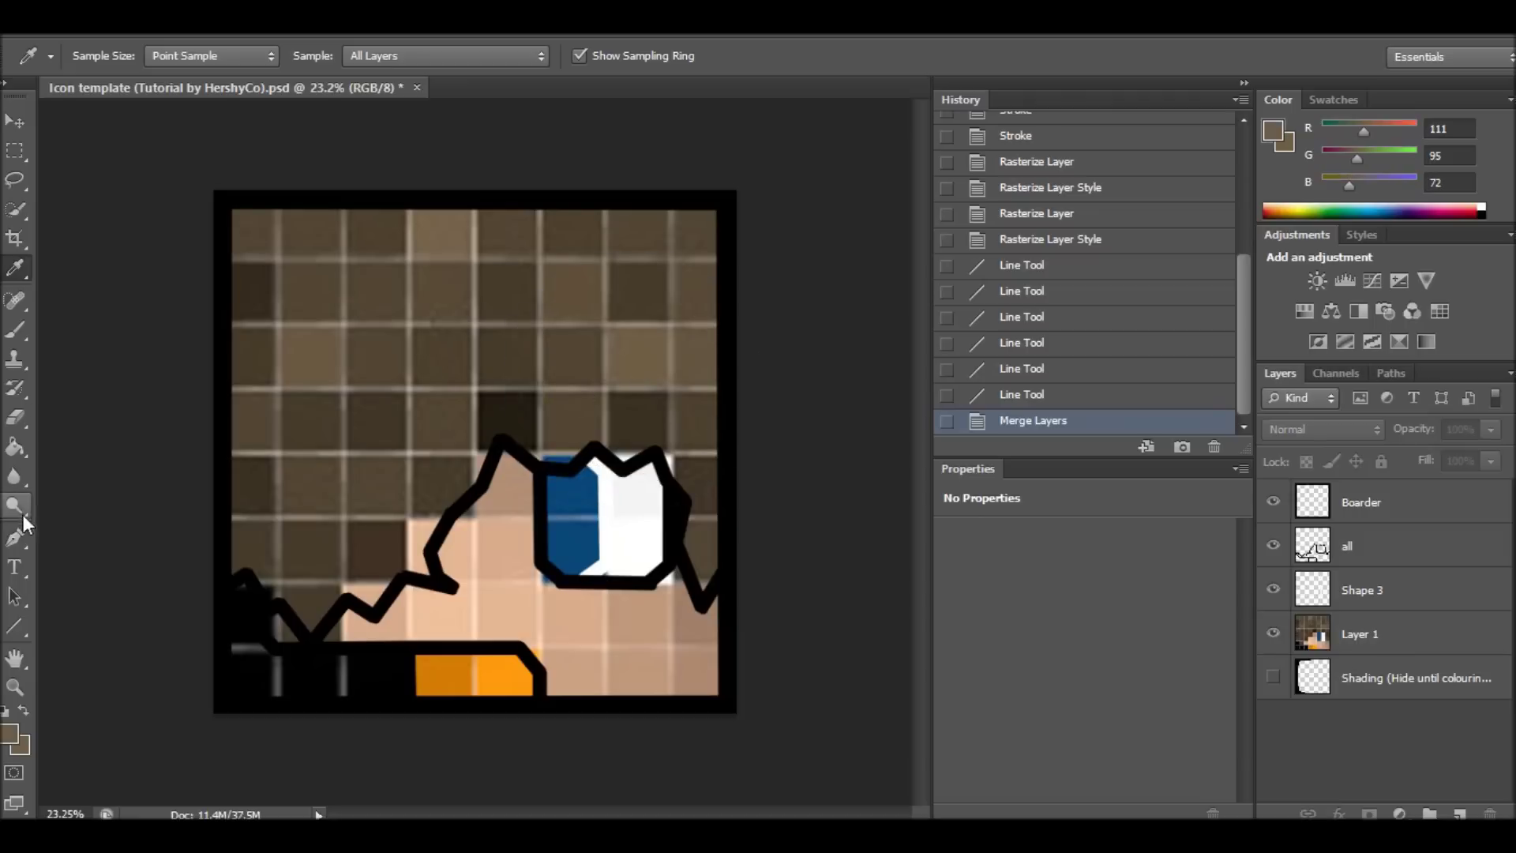
pyautogui.click(16, 448)
pyautogui.click(496, 347)
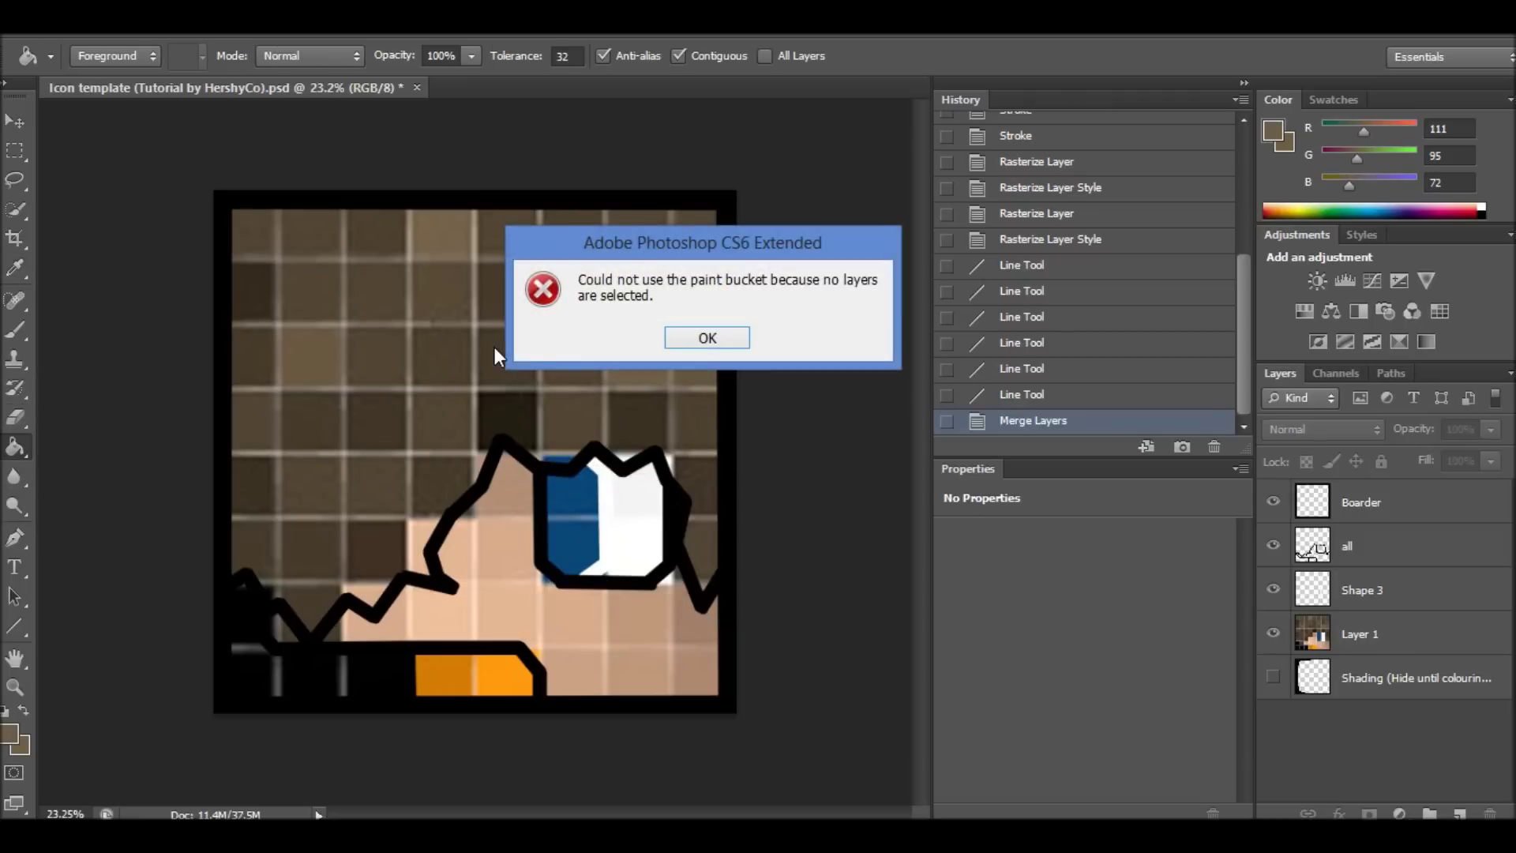
pyautogui.click(739, 337)
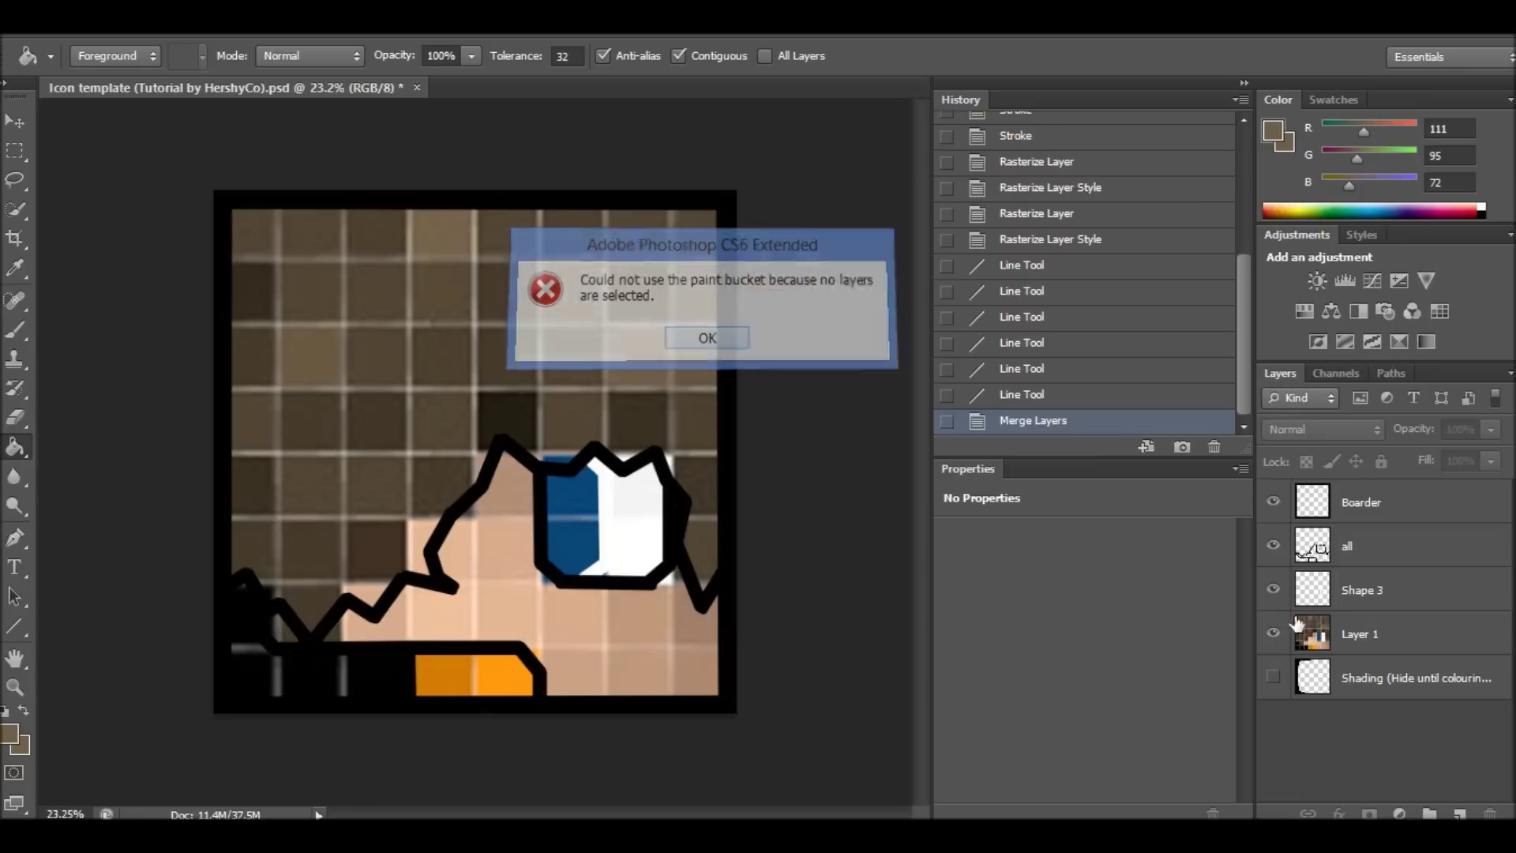
pyautogui.click(1353, 556)
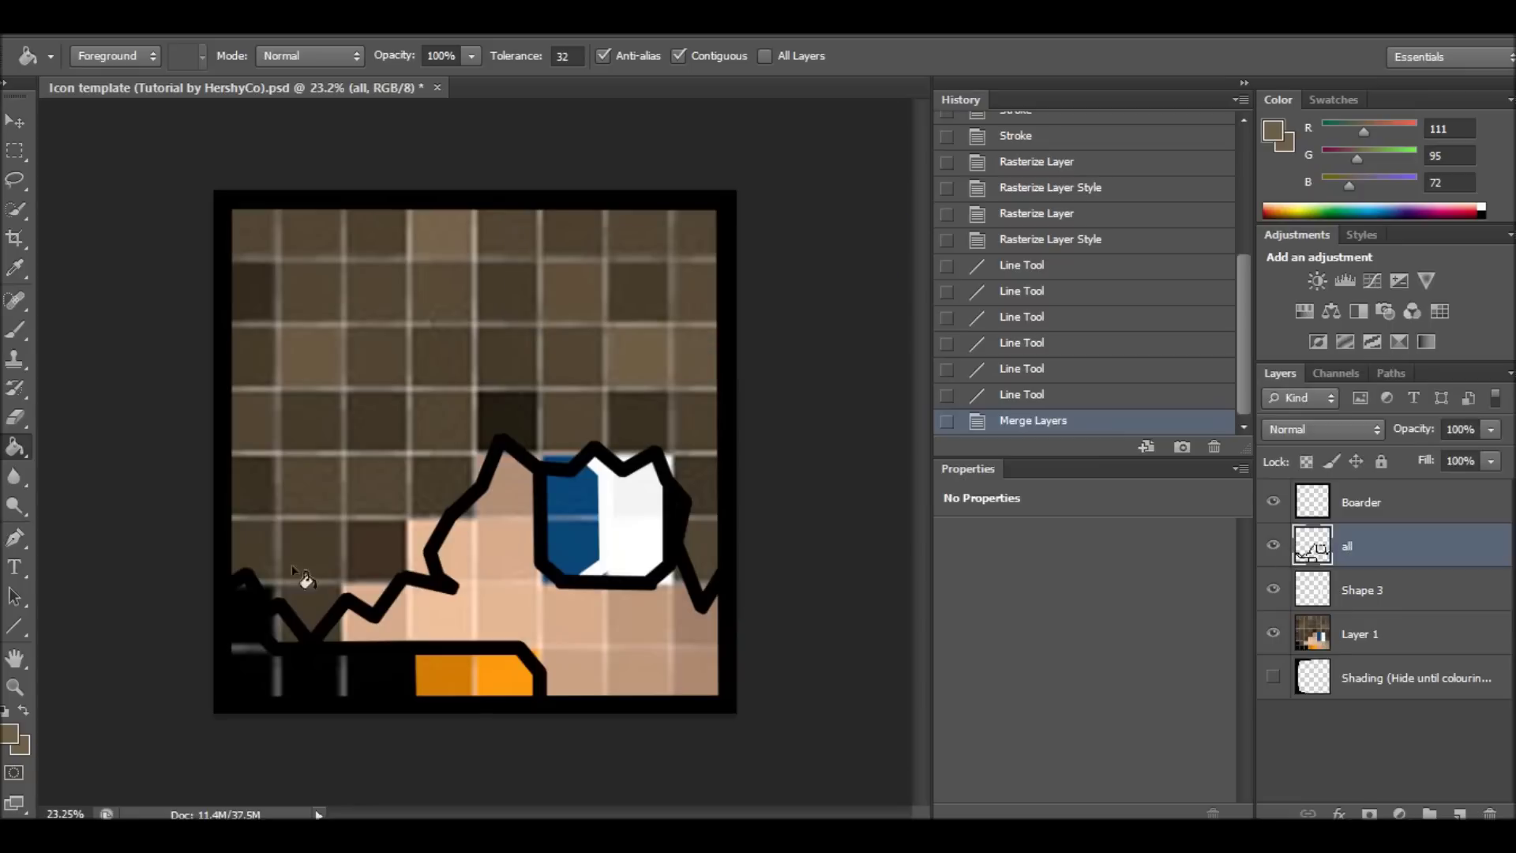
pyautogui.click(572, 379)
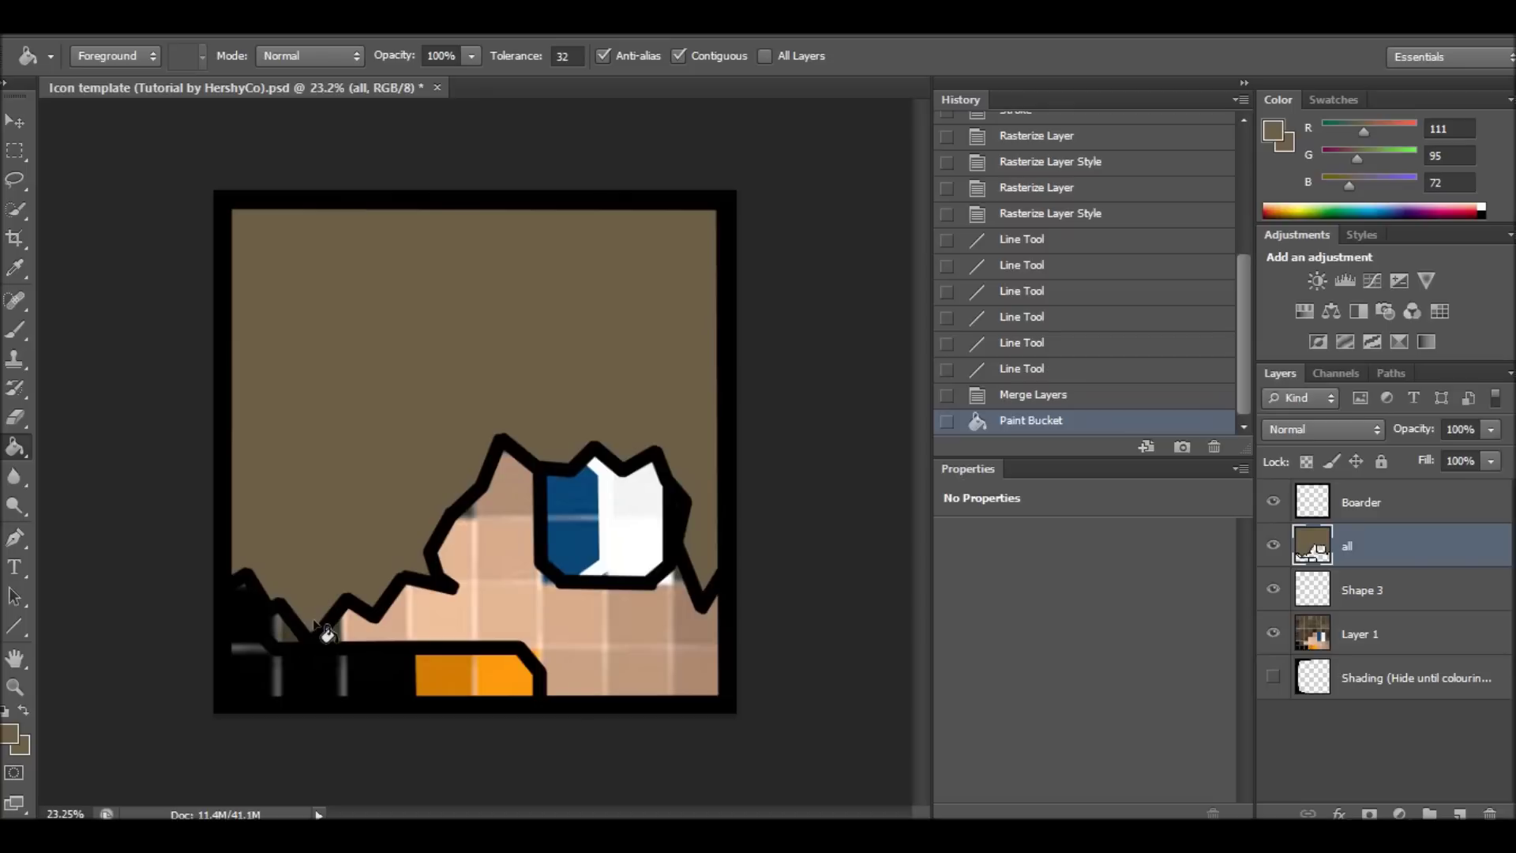
# Sample the eye's blue, try filling the eye's white area with it, and undo the fill.
pyautogui.click(14, 275)
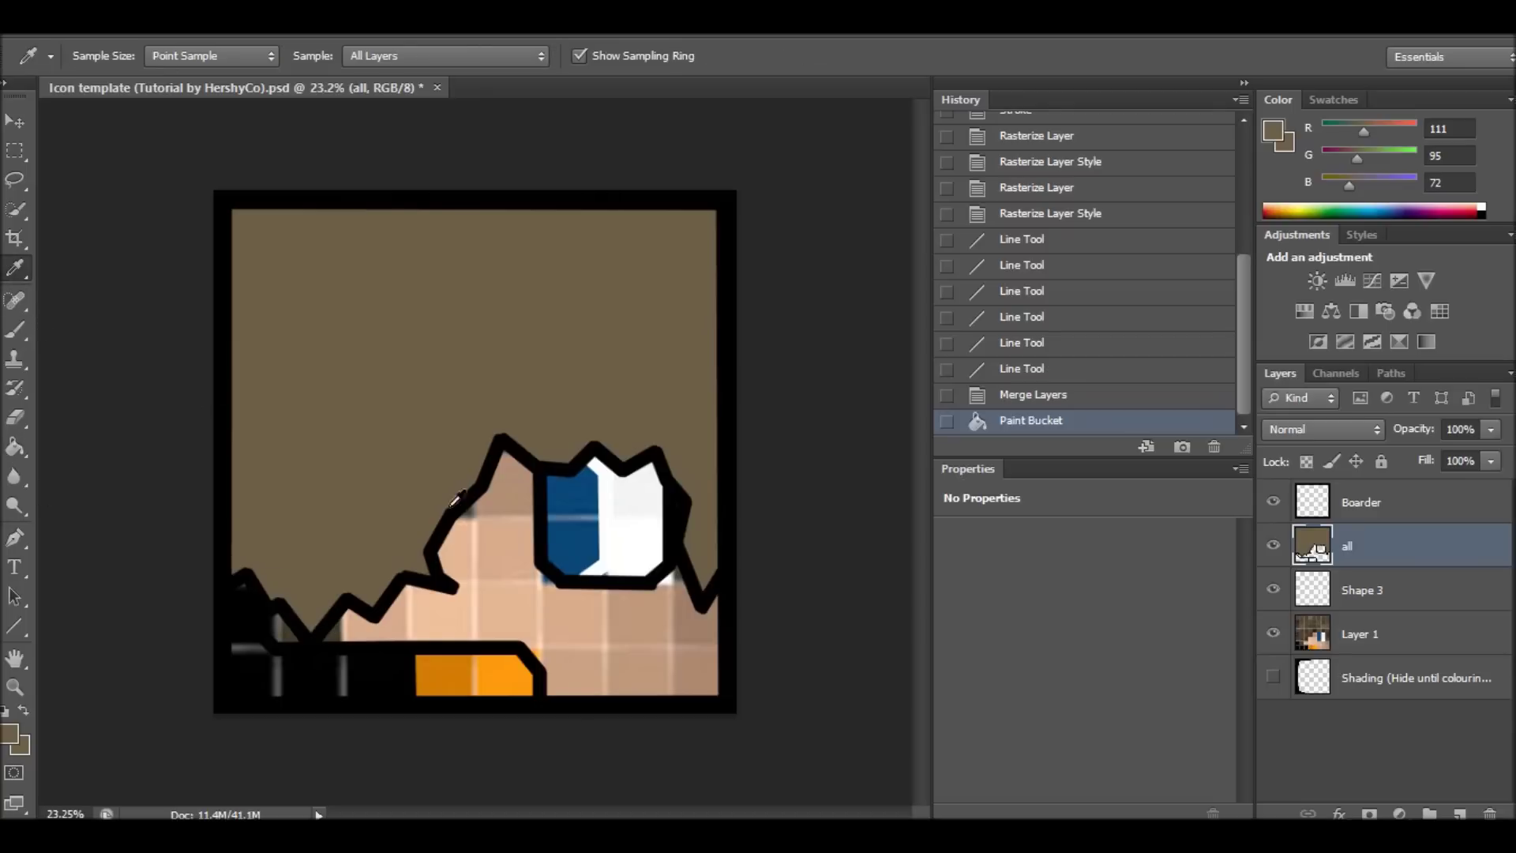
pyautogui.click(567, 499)
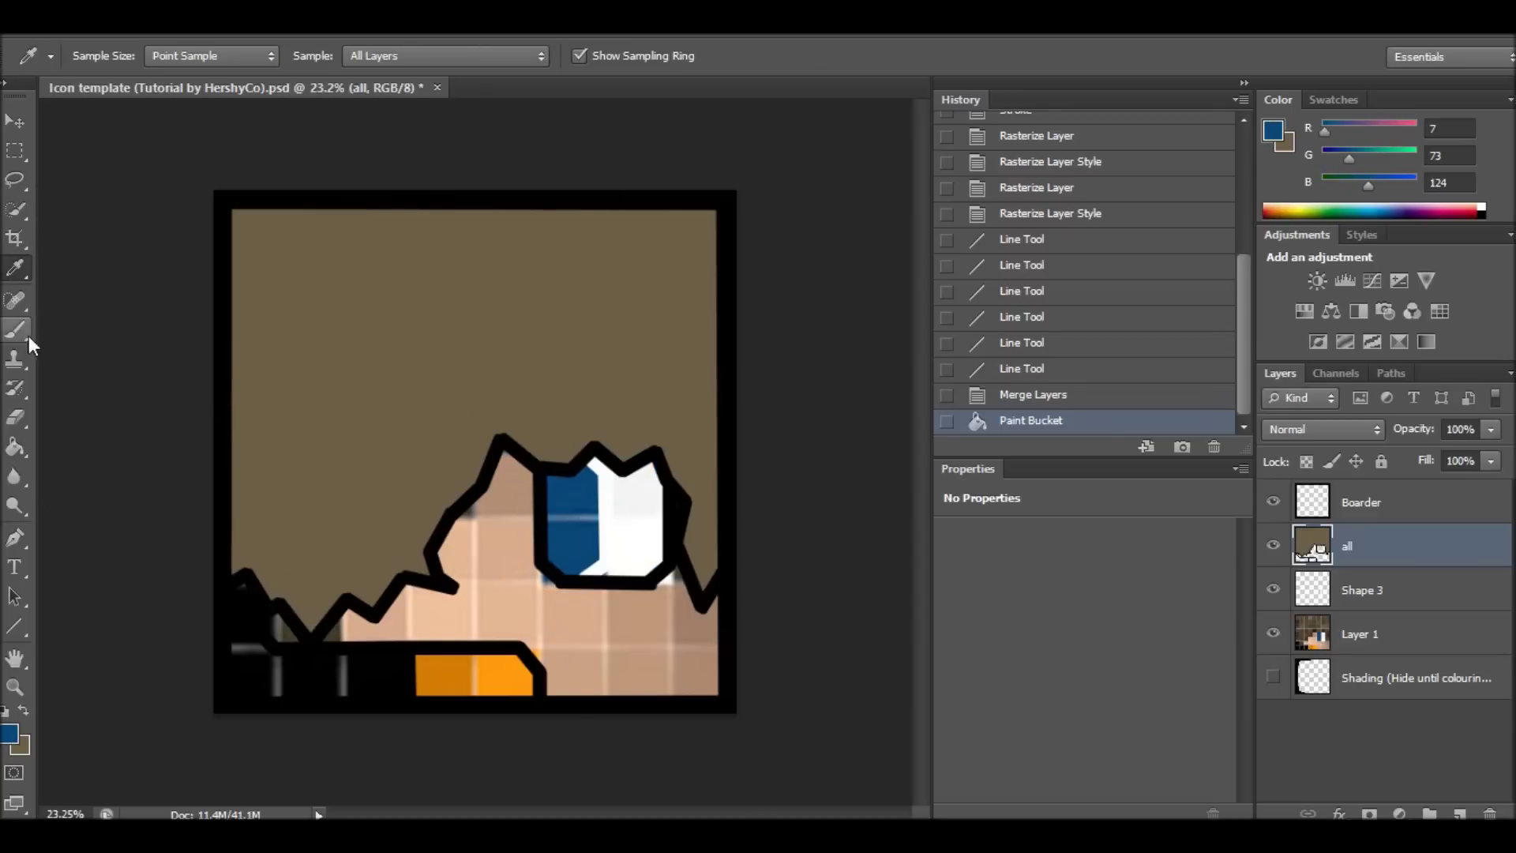
pyautogui.click(14, 448)
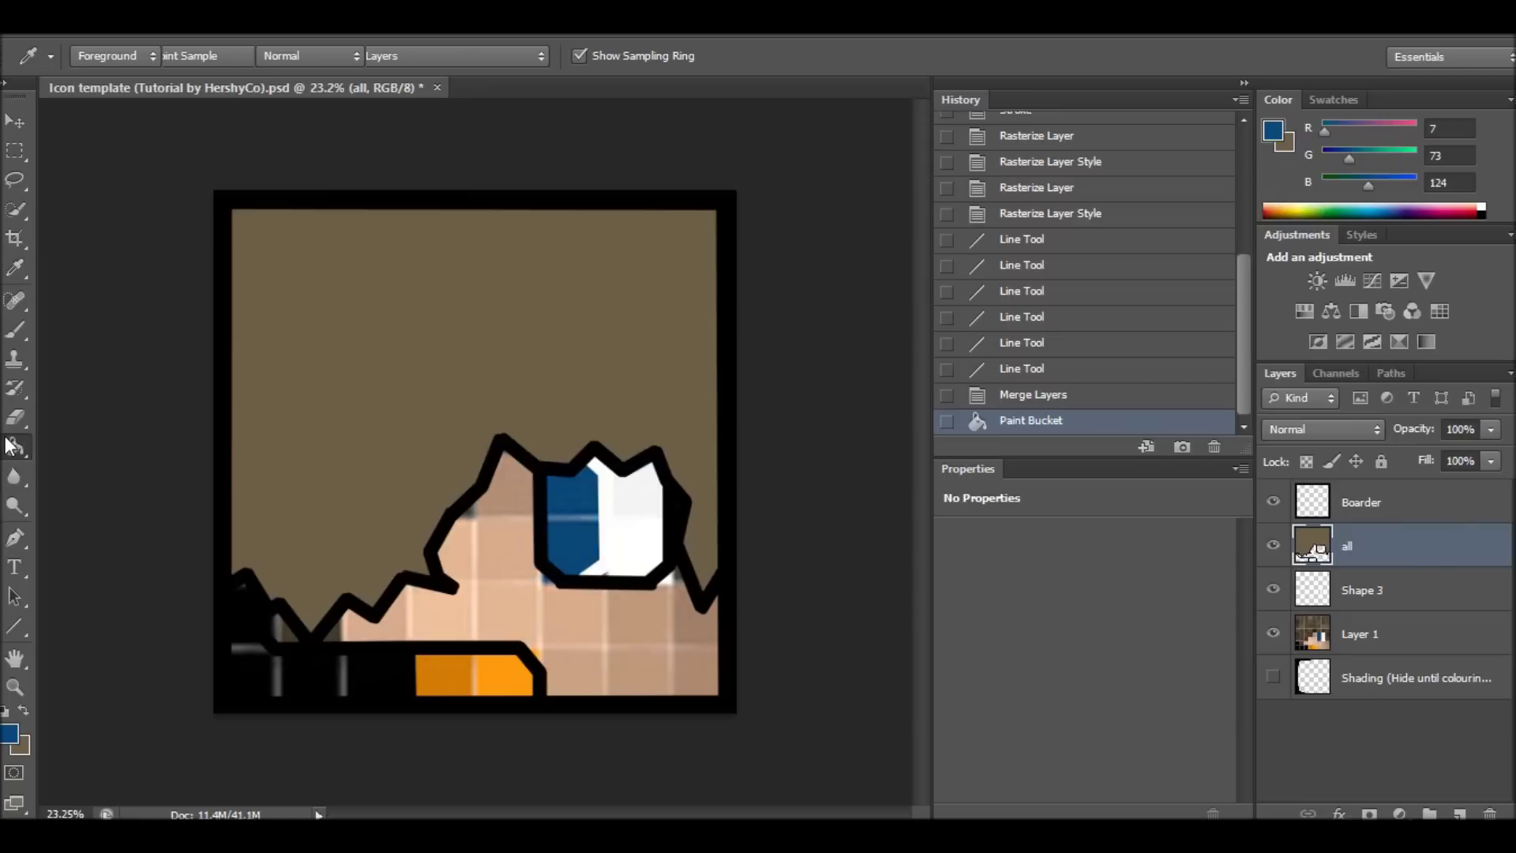
pyautogui.click(558, 492)
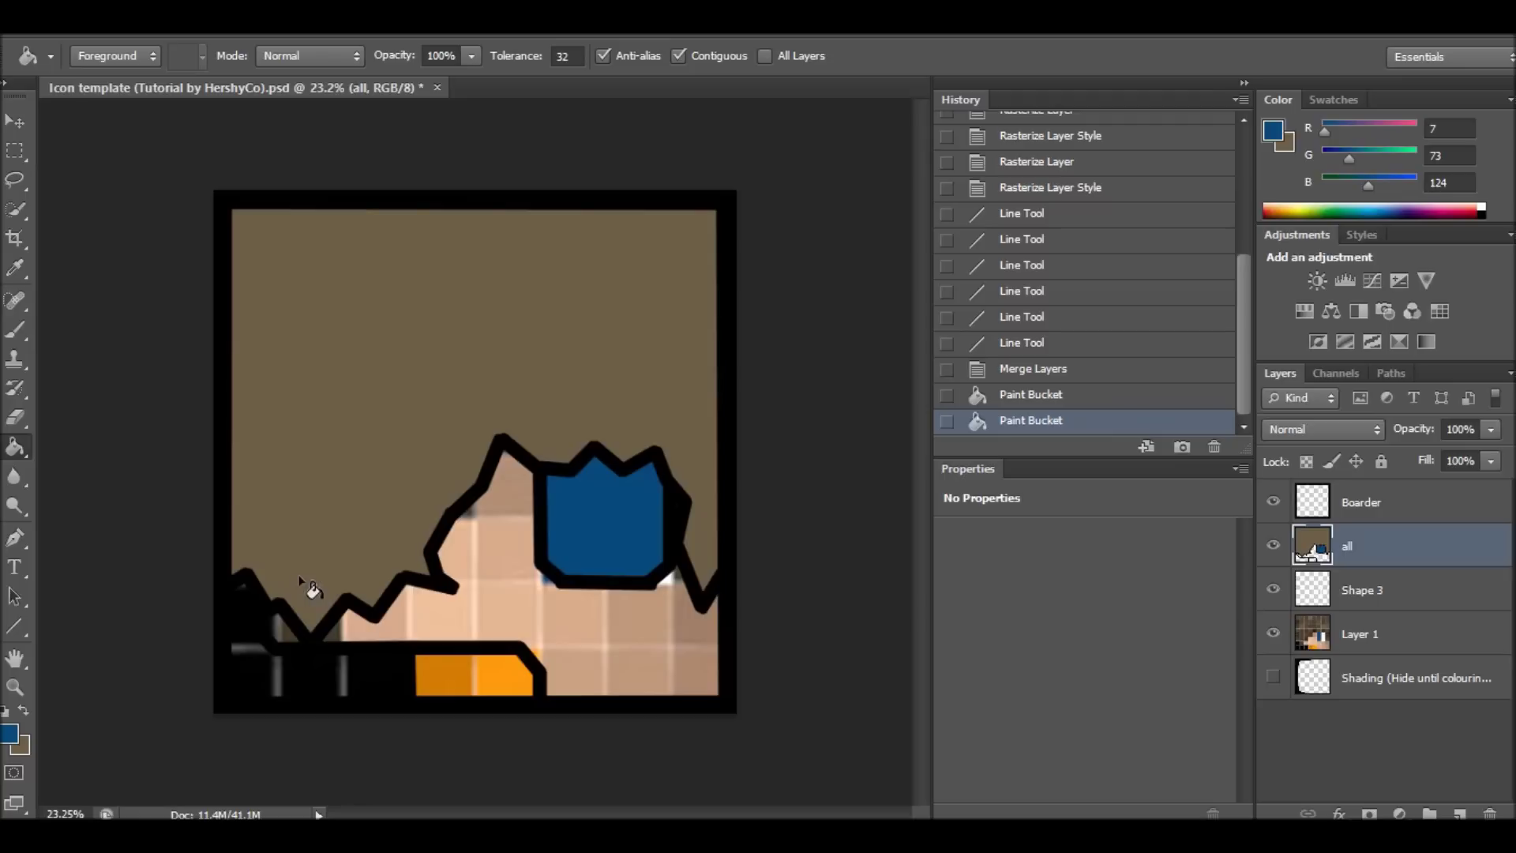
pyautogui.hotkey('ctrl', 'z')
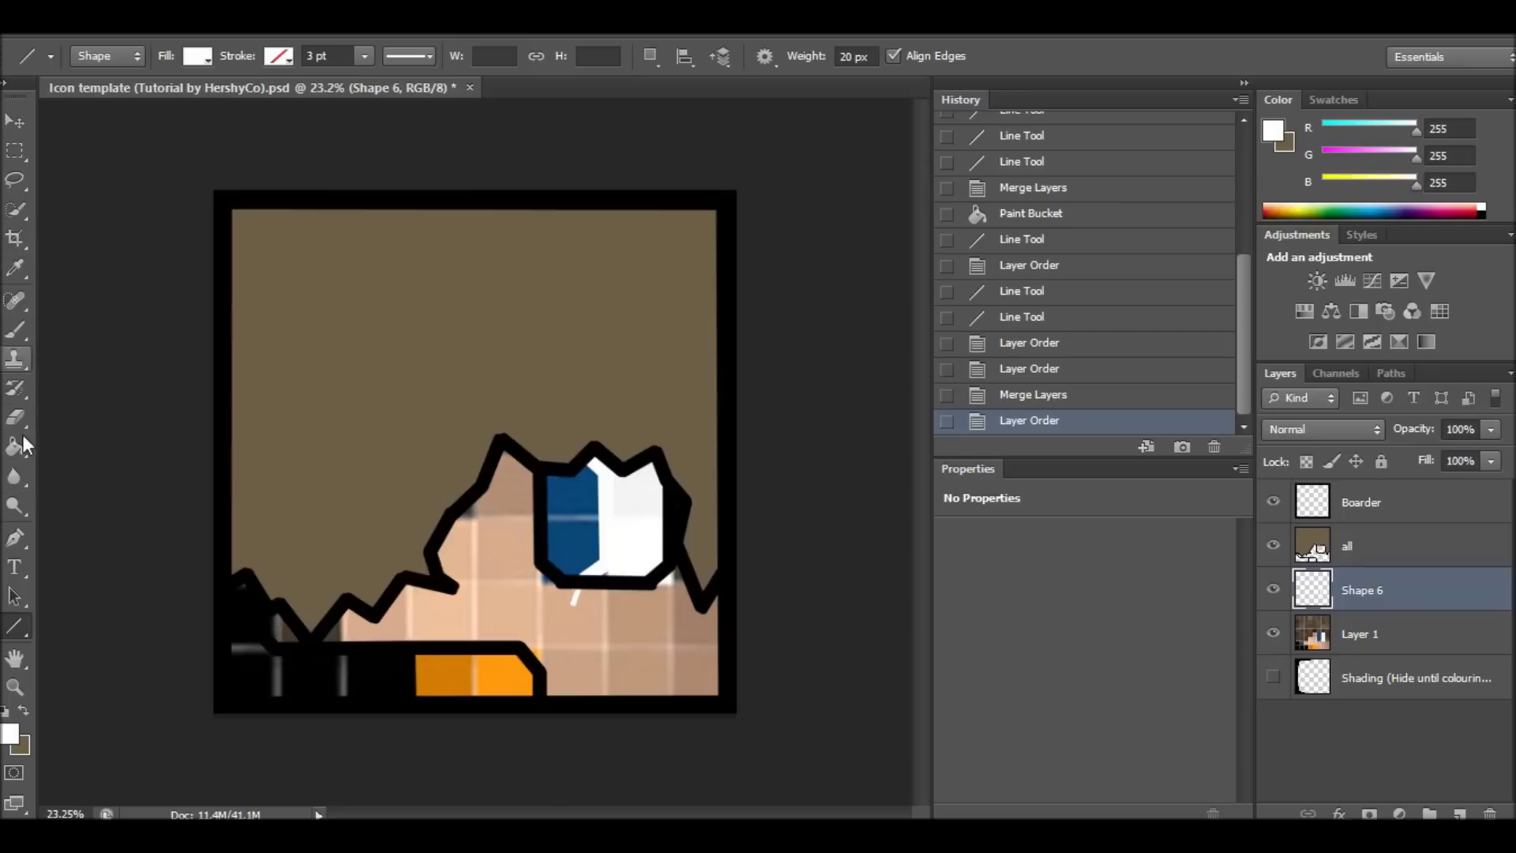
# Sample the peach skin tone (239, 192, 157) and bucket-fill the face and zigzag gap, undoing an outline-covering fill.
pyautogui.click(14, 269)
pyautogui.click(439, 605)
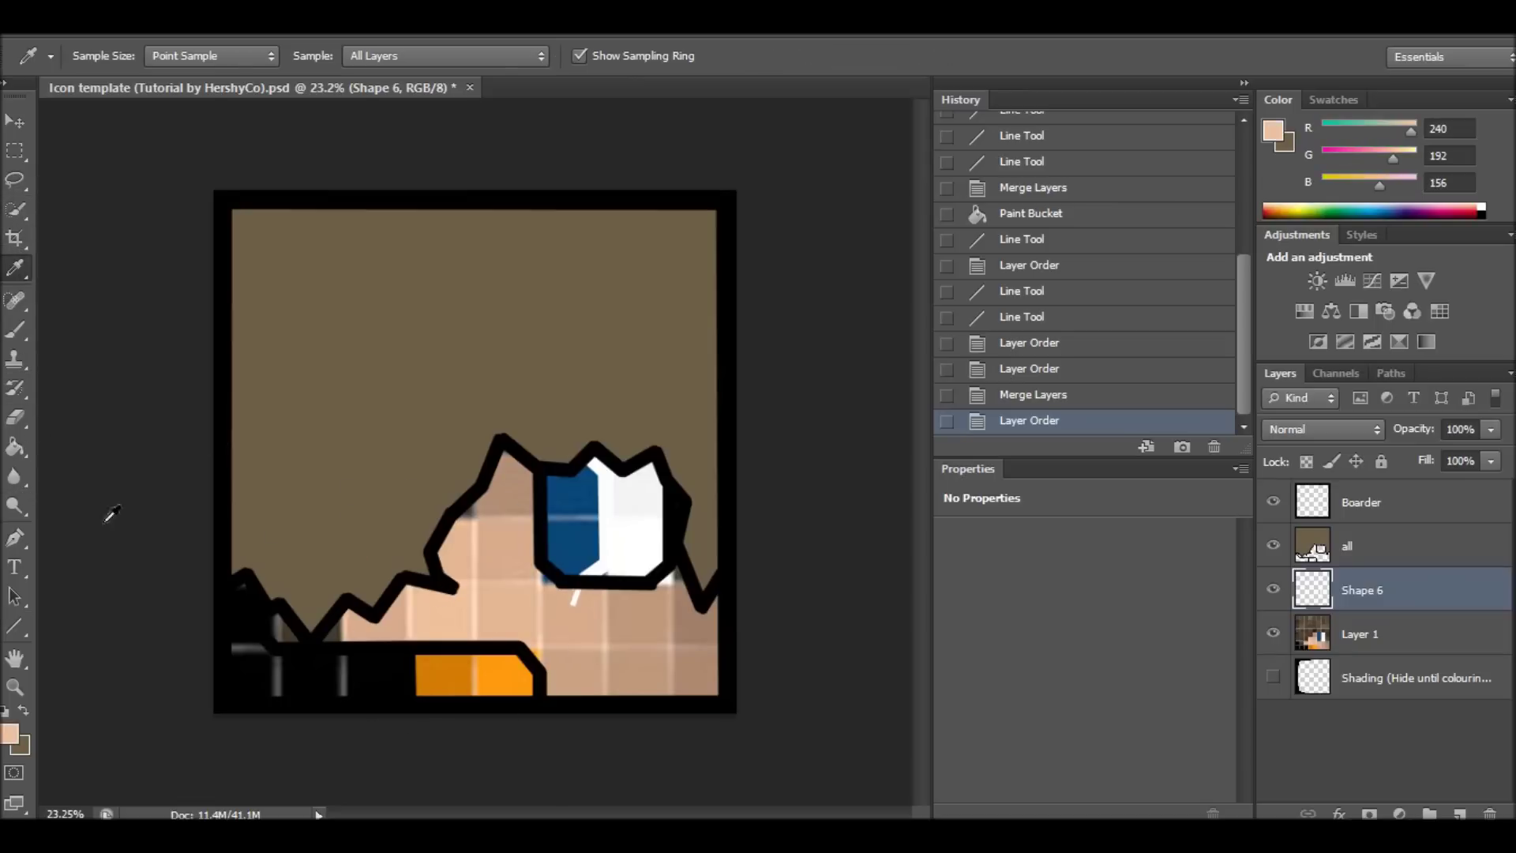
pyautogui.click(15, 447)
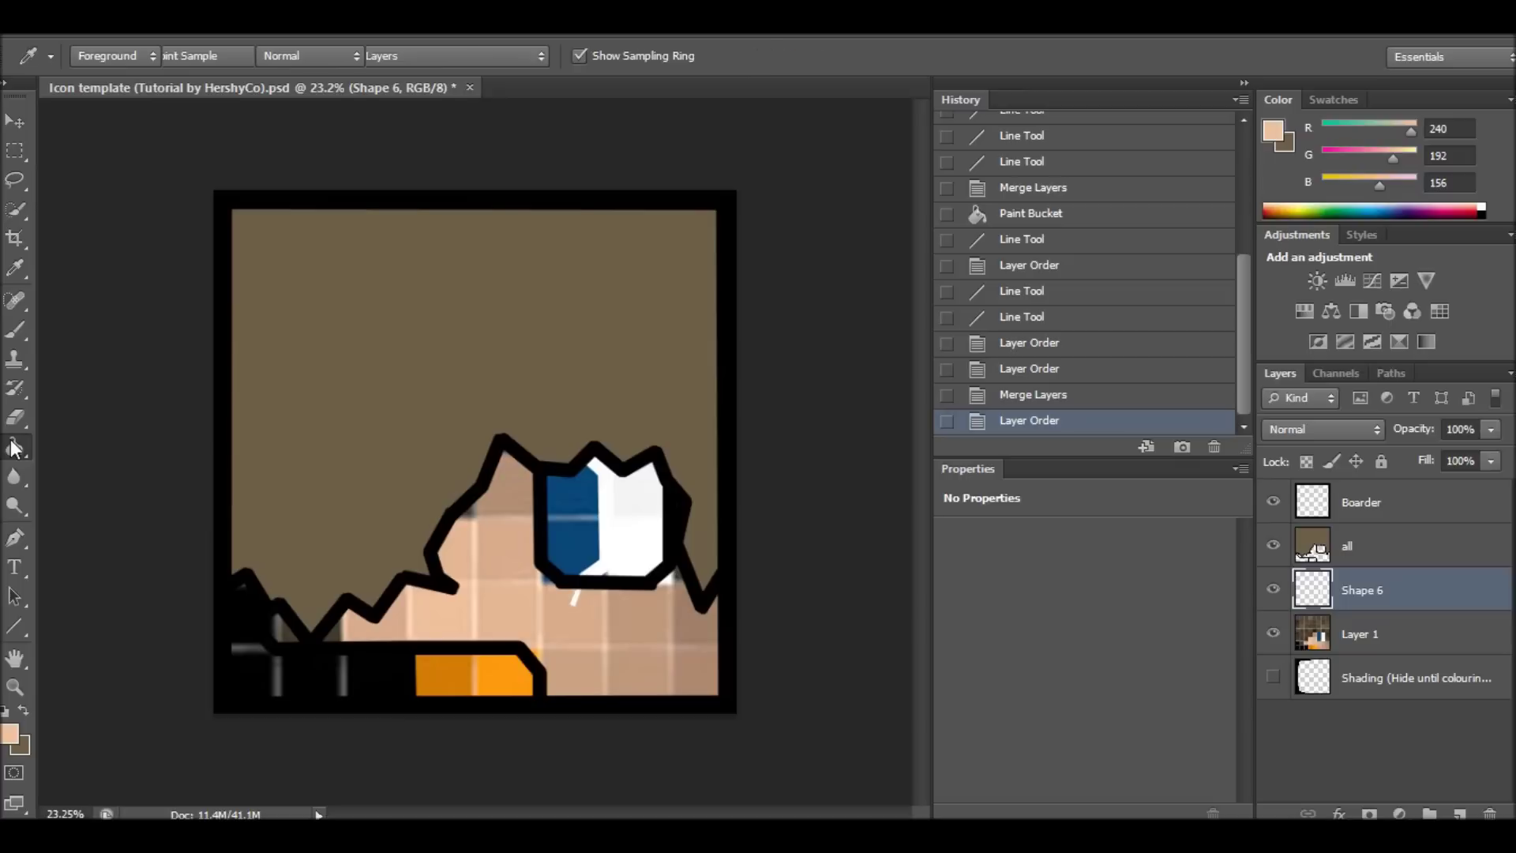
pyautogui.click(509, 609)
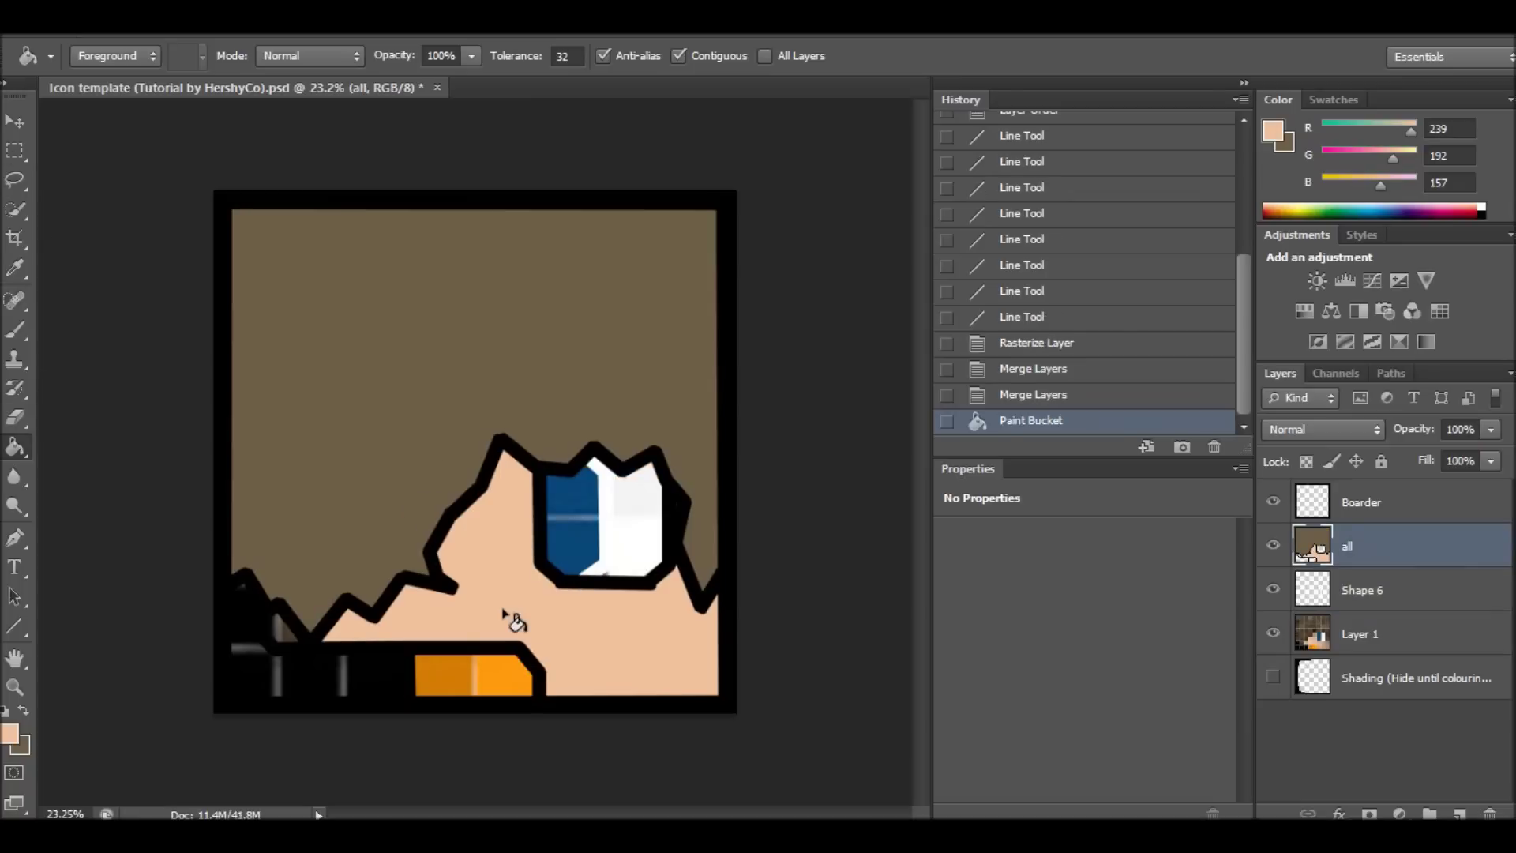
pyautogui.click(283, 634)
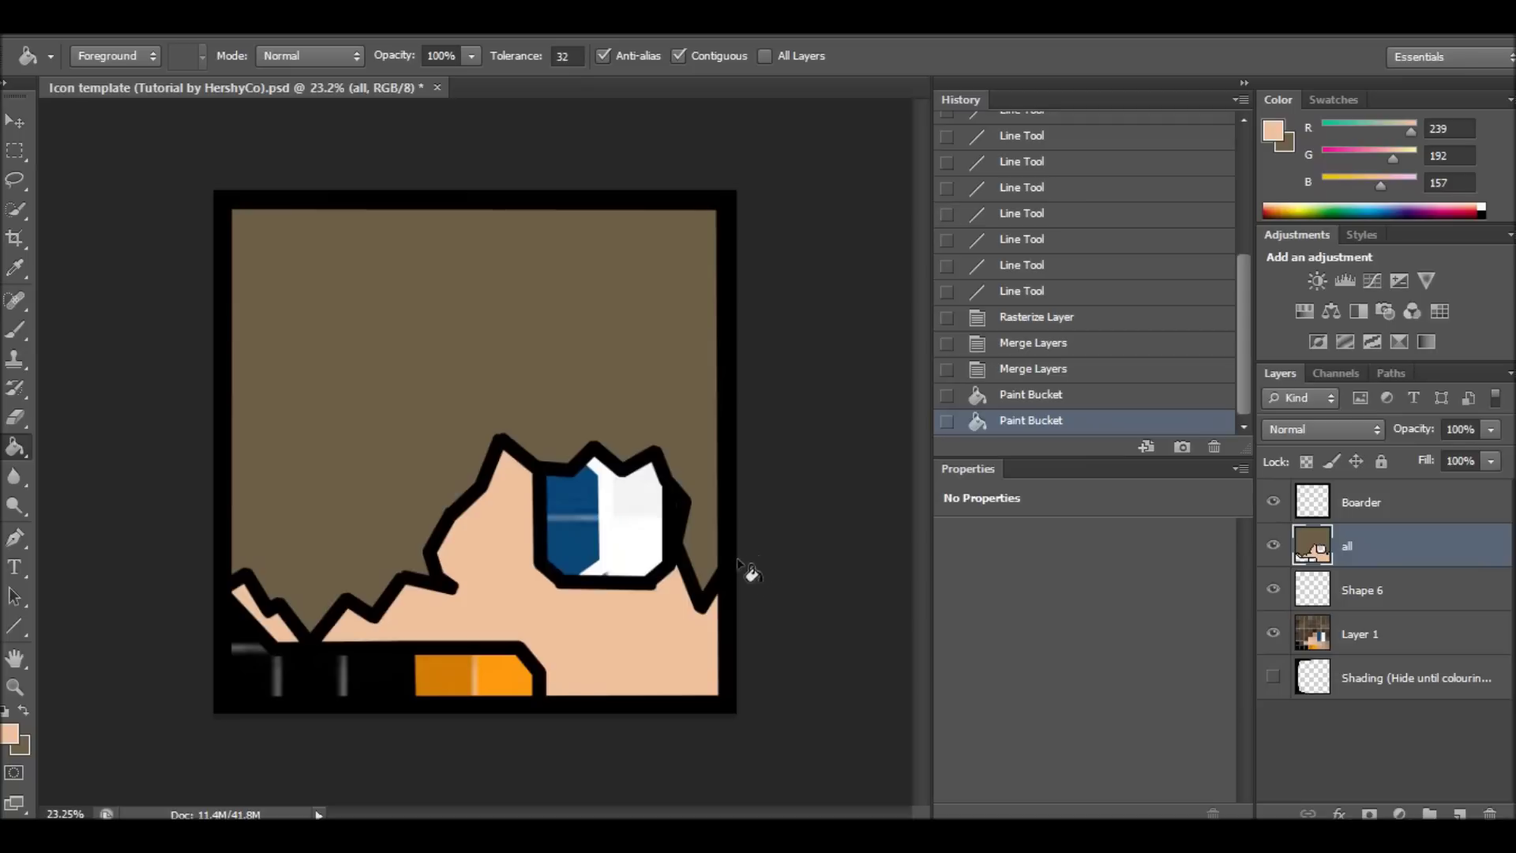
pyautogui.click(687, 521)
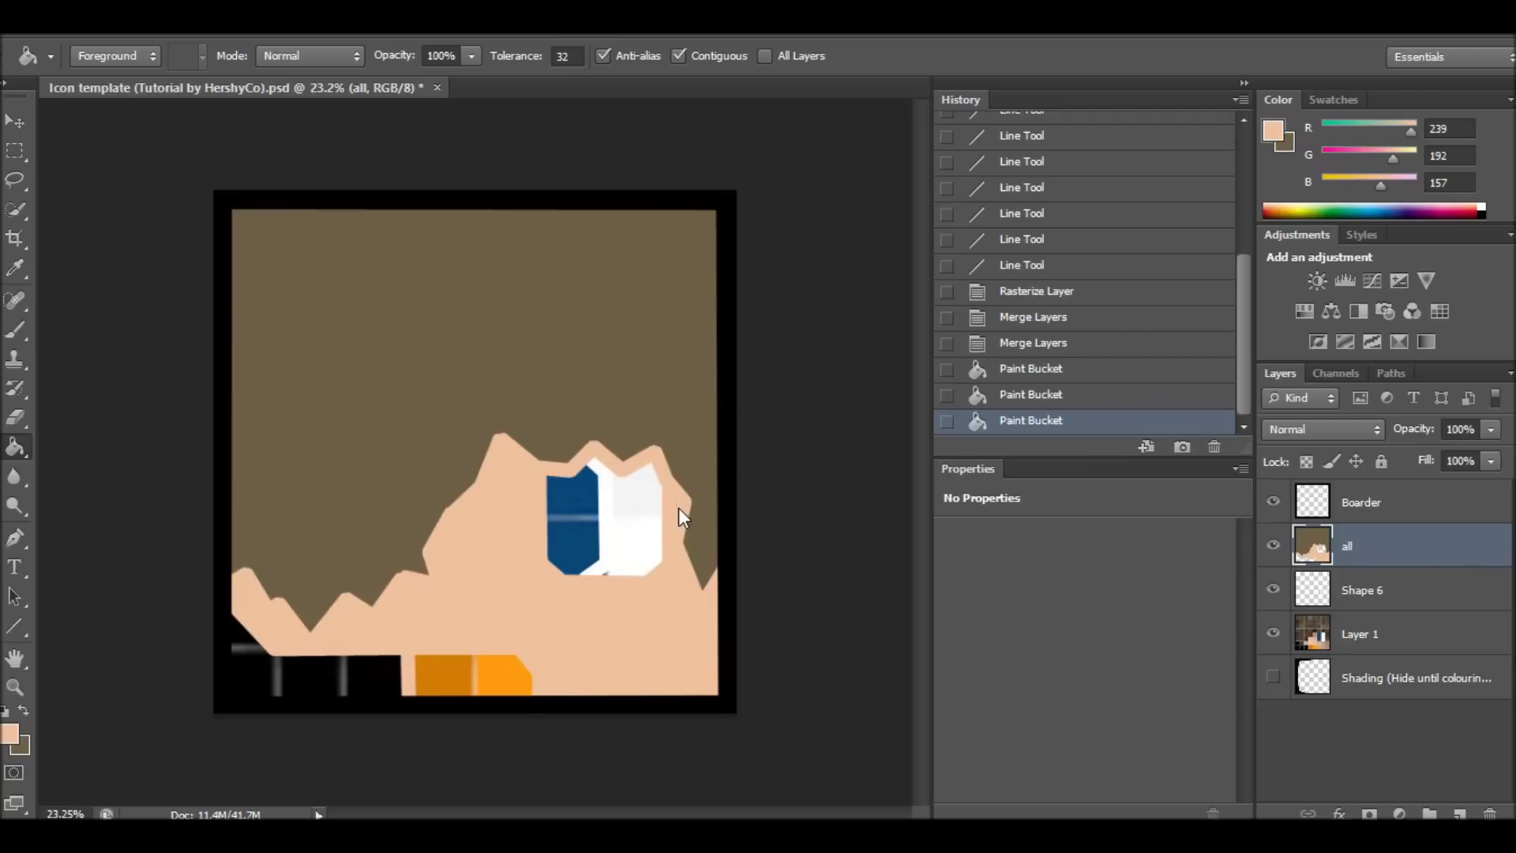
pyautogui.hotkey('ctrl', 'z')
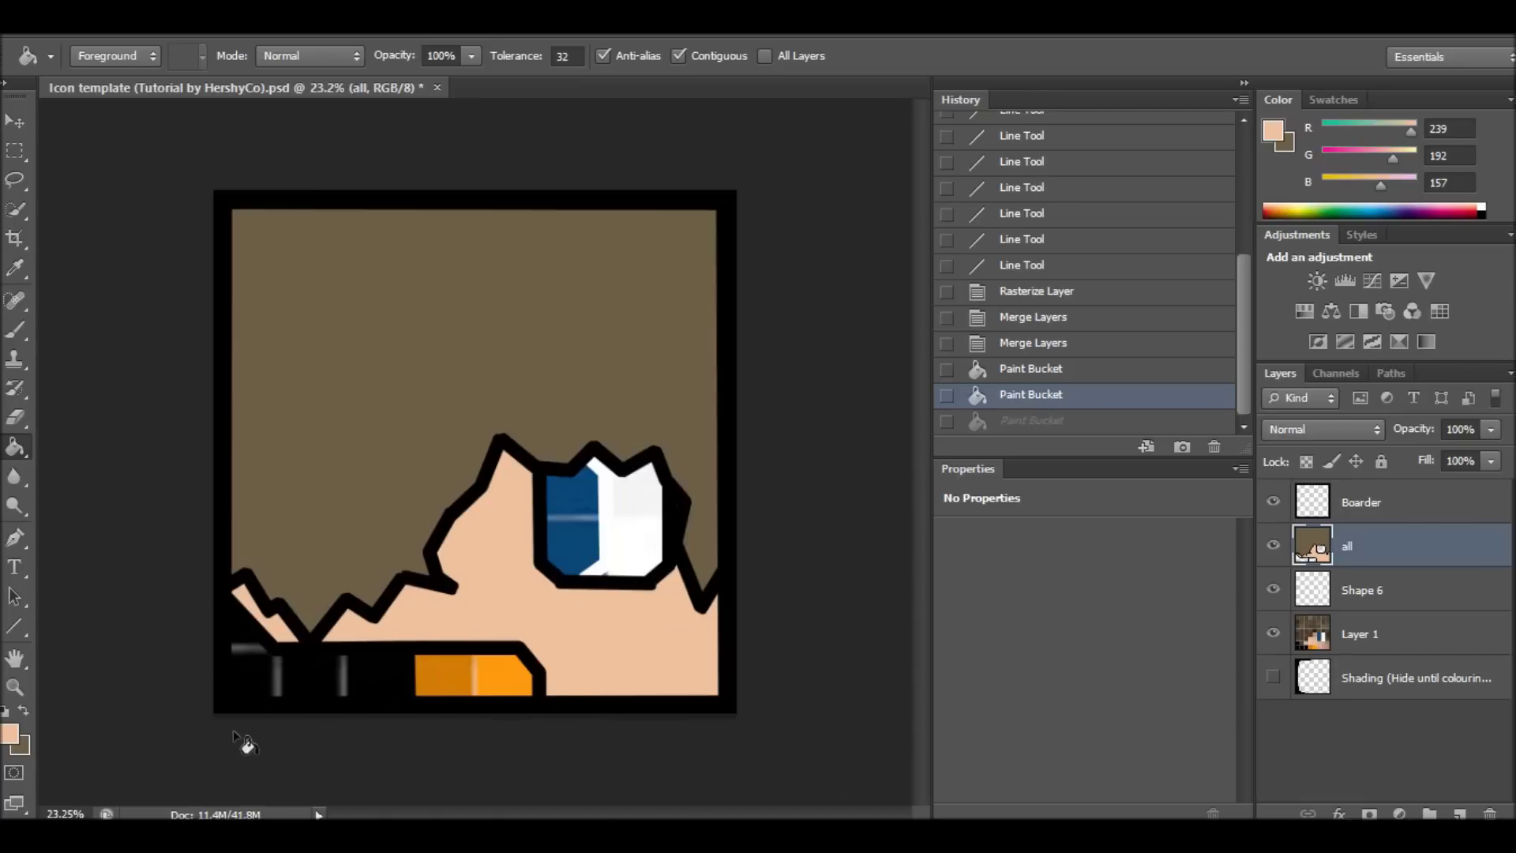
# Sample the mic's orange (254, 153, 13) and bucket-fill the mic band uniformly.
pyautogui.click(15, 270)
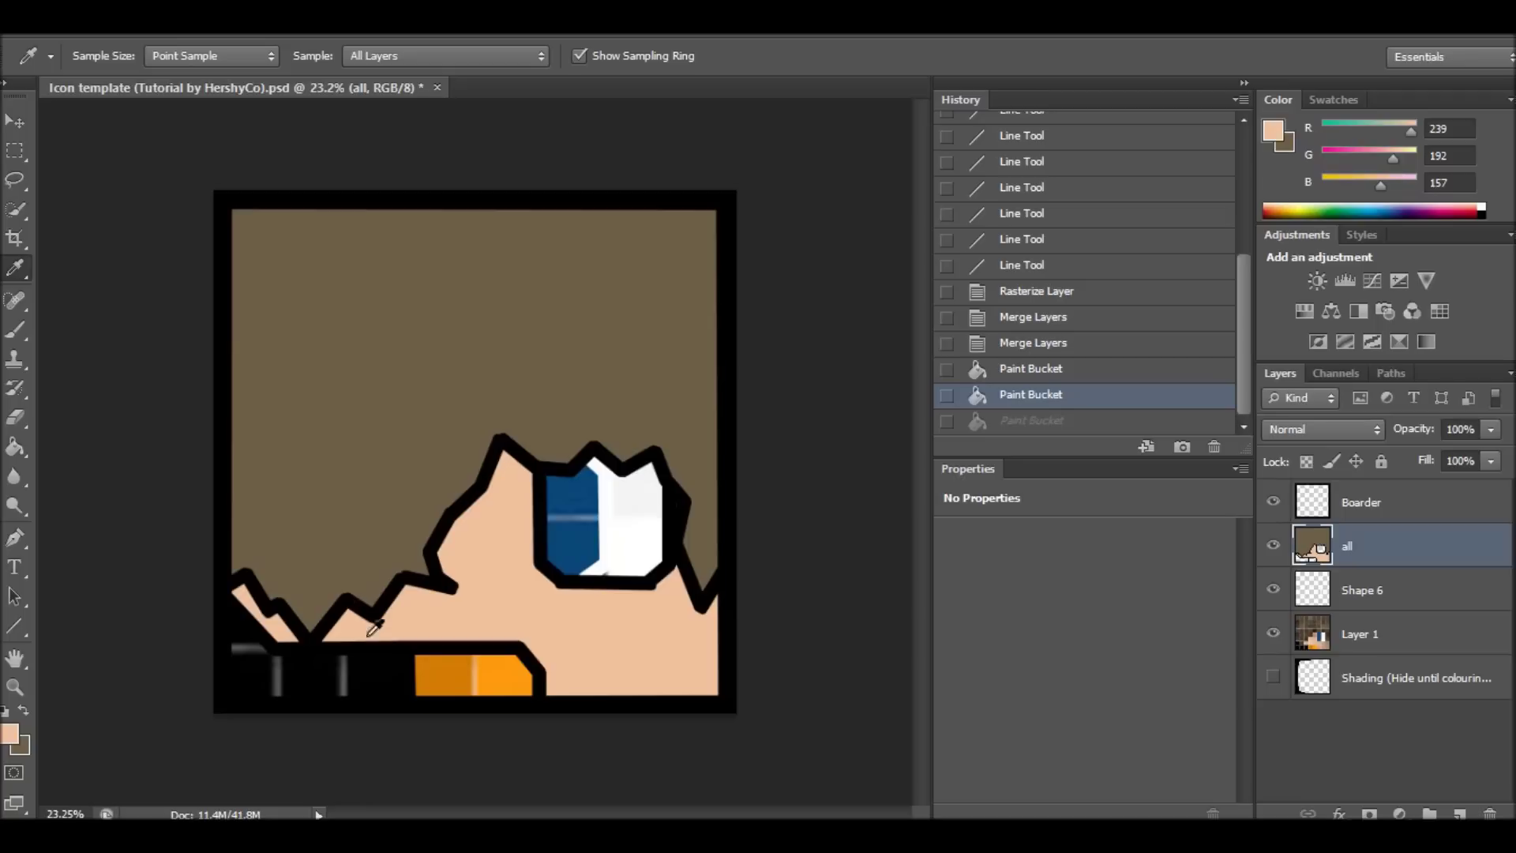
pyautogui.click(504, 681)
pyautogui.click(521, 684)
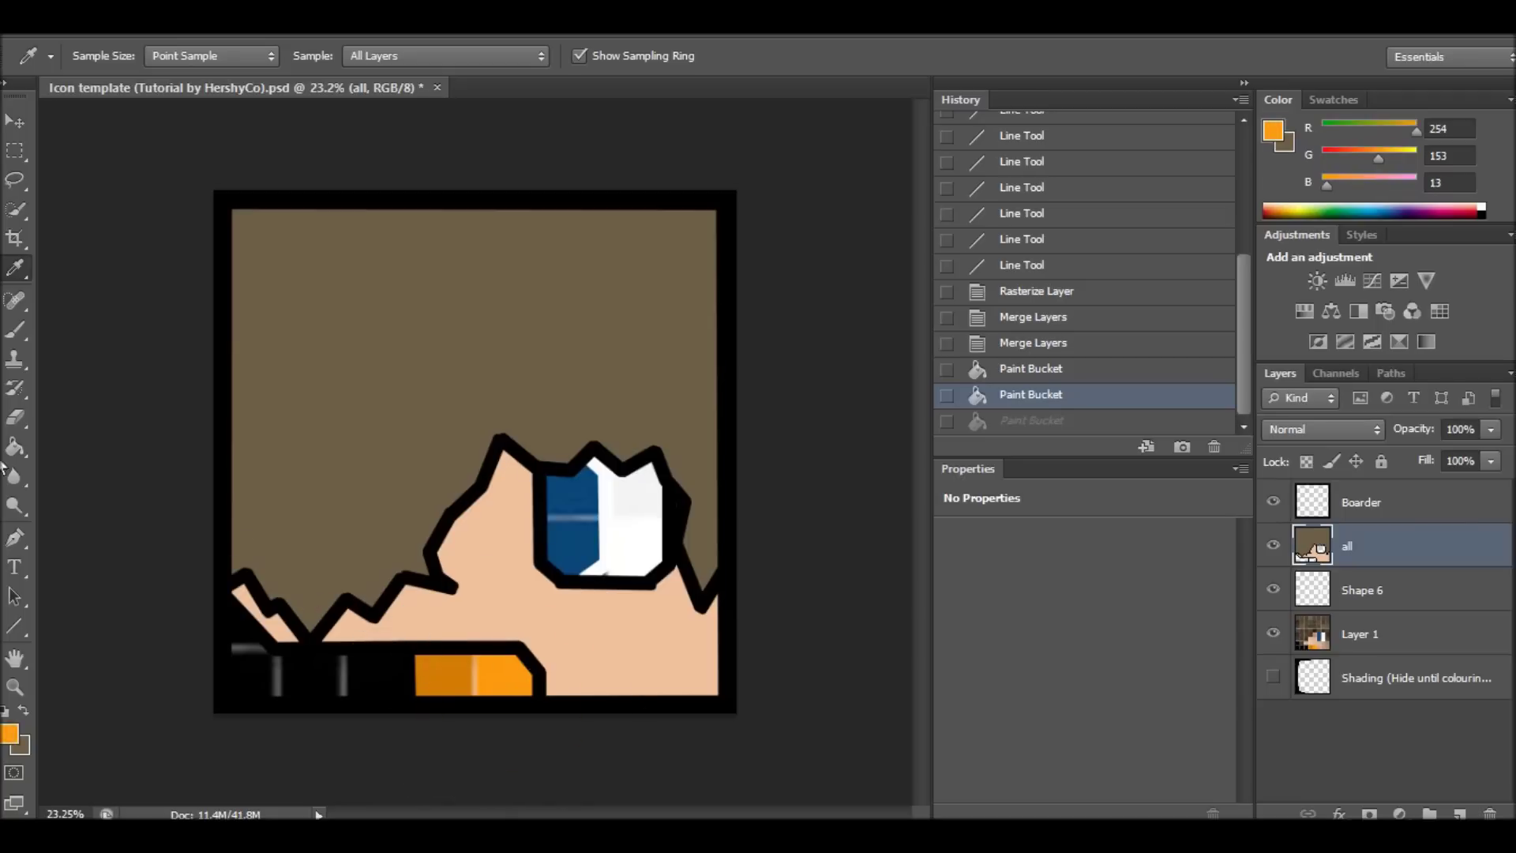
pyautogui.click(14, 447)
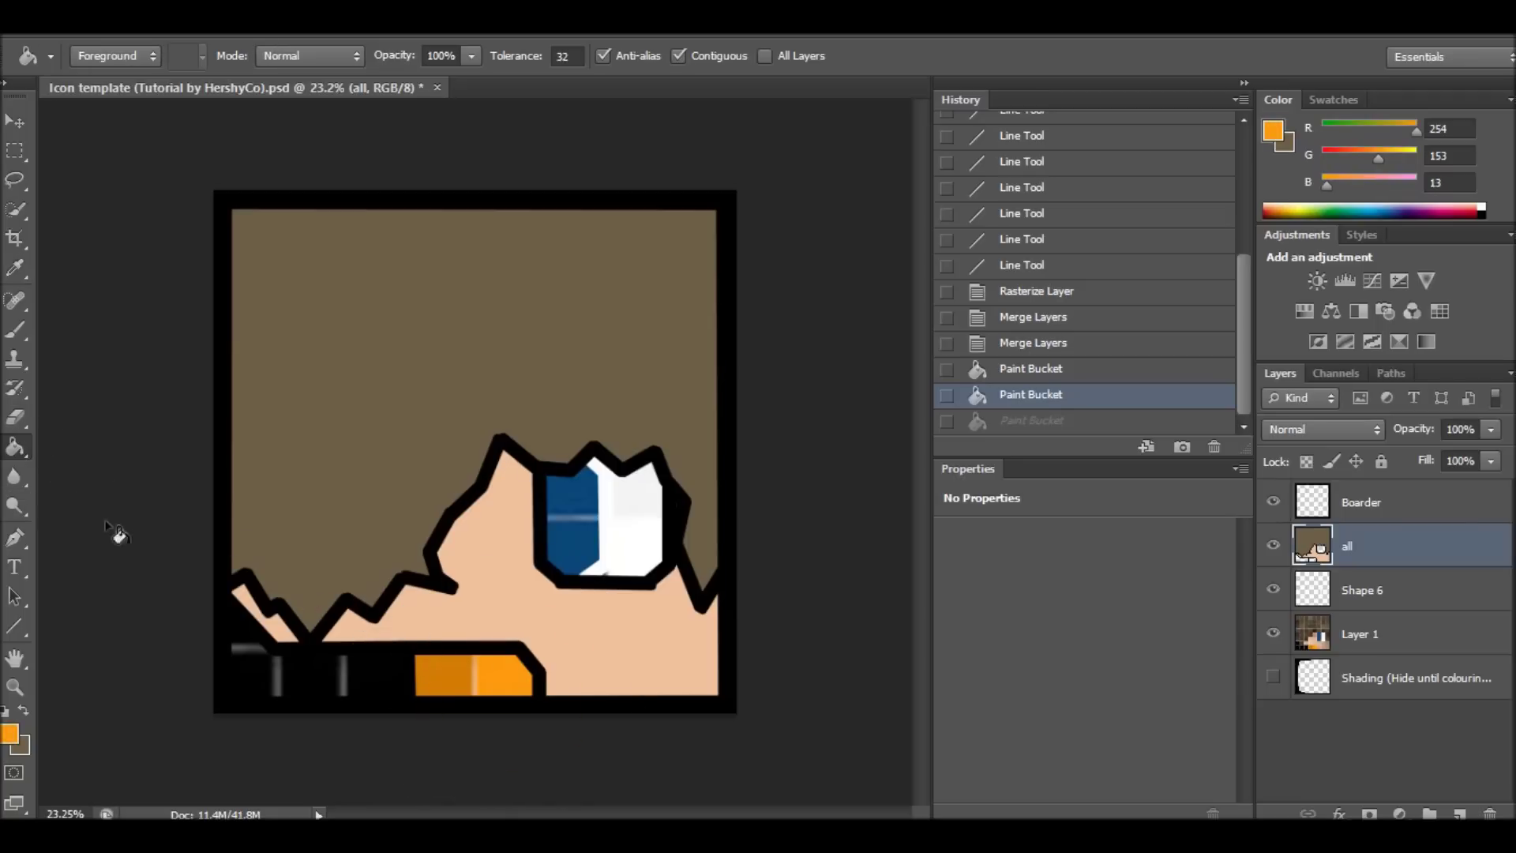
pyautogui.click(489, 673)
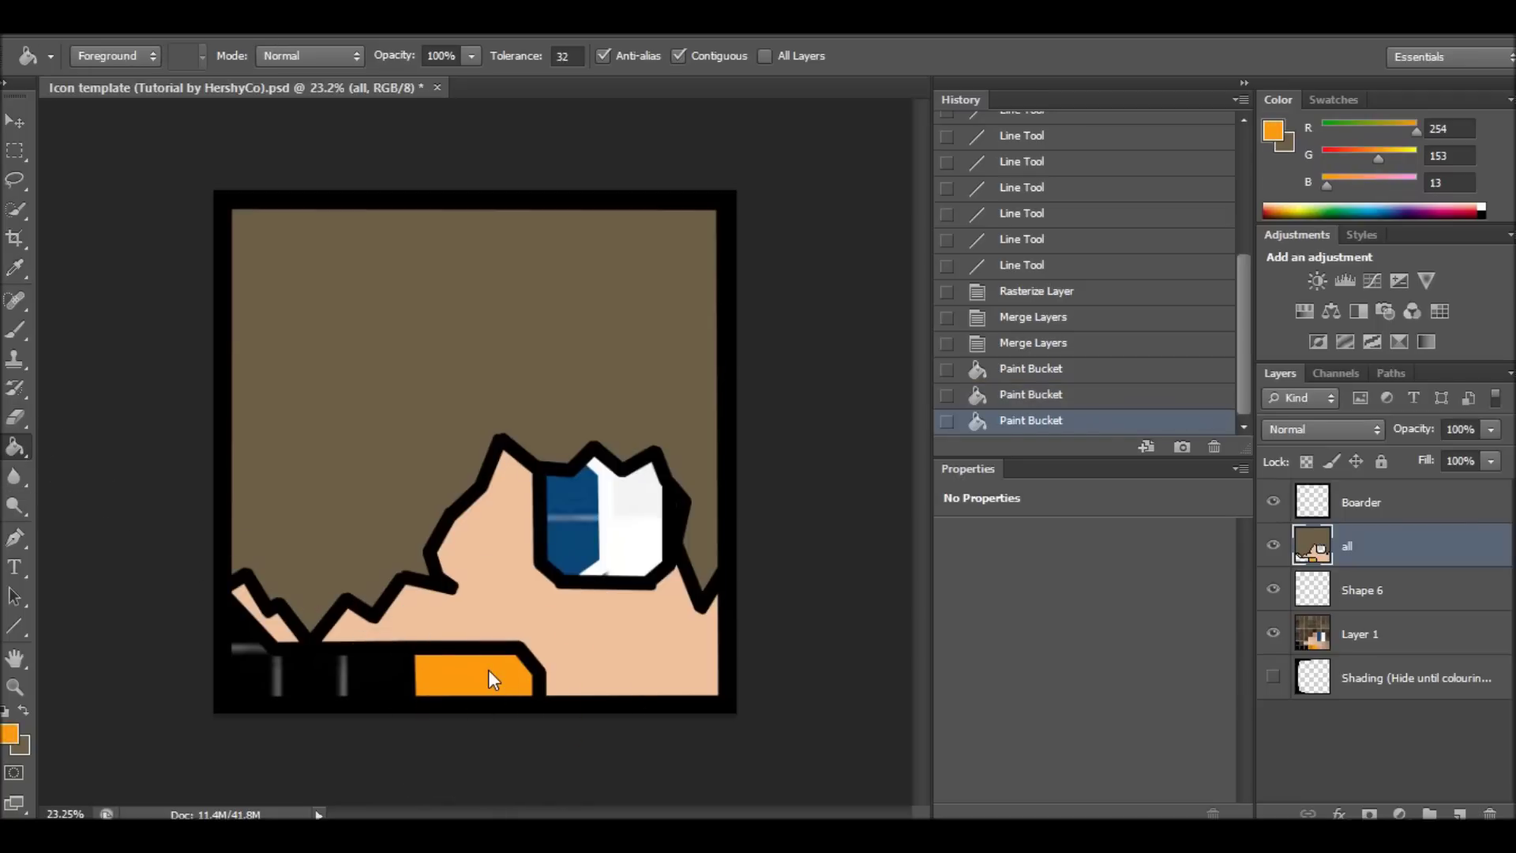
# Sample black and fill the grey streaks in the band beside the mic.
pyautogui.click(15, 278)
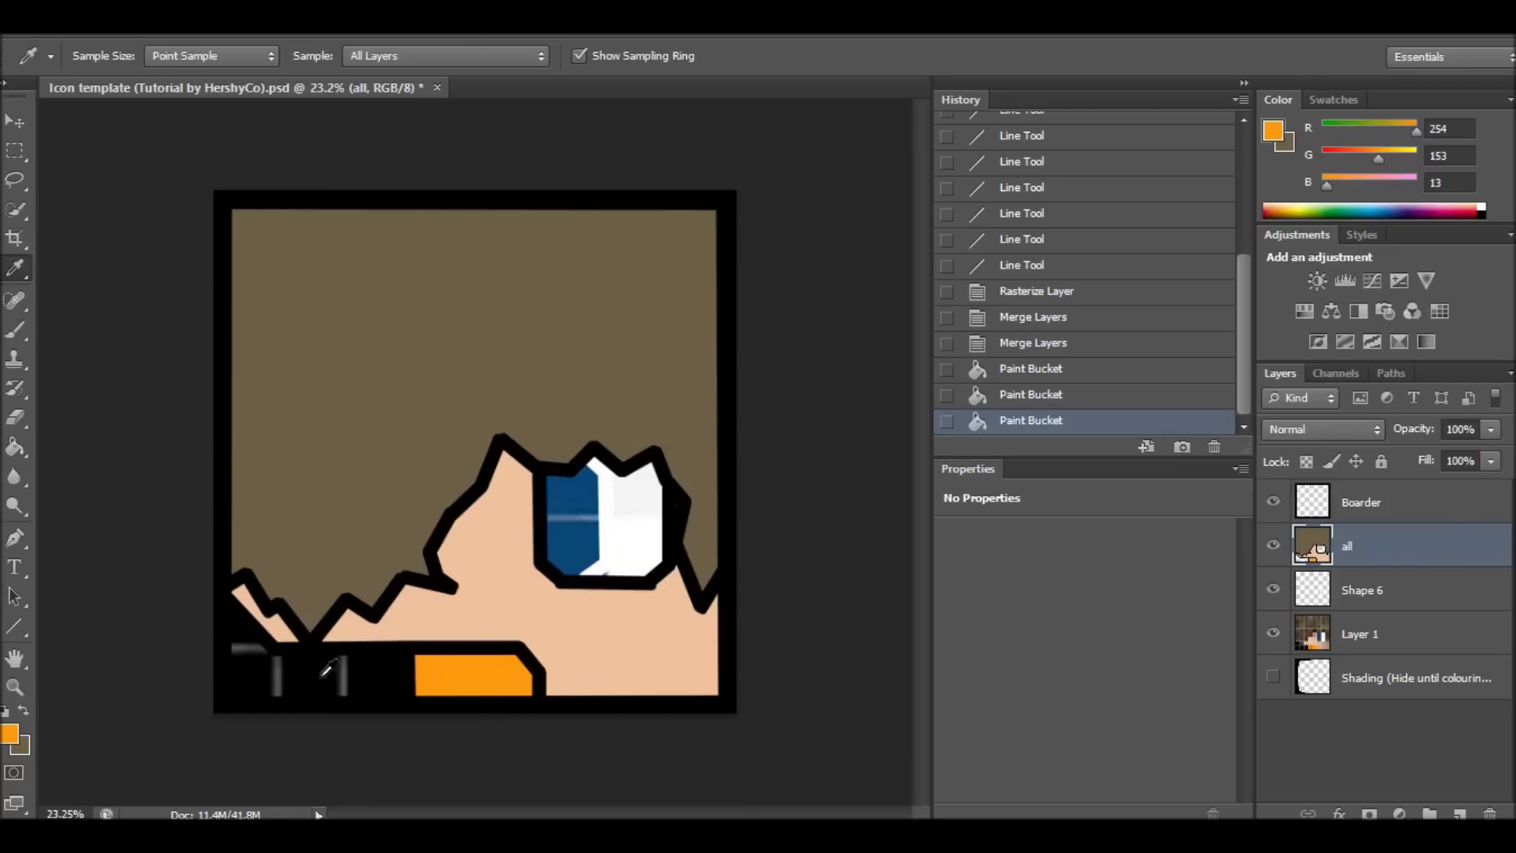
pyautogui.click(328, 670)
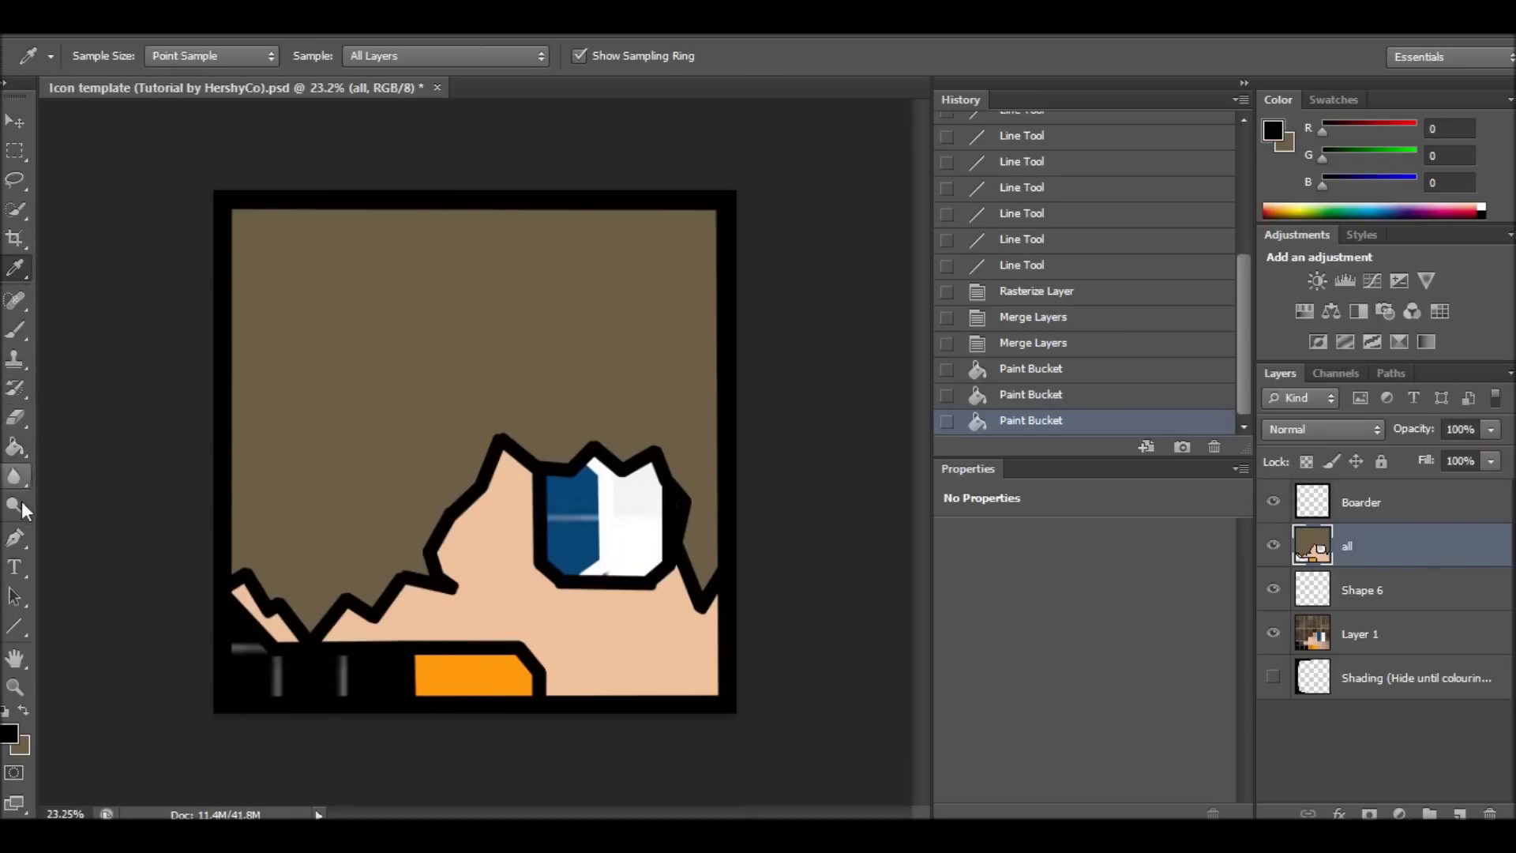
pyautogui.click(15, 447)
pyautogui.click(308, 678)
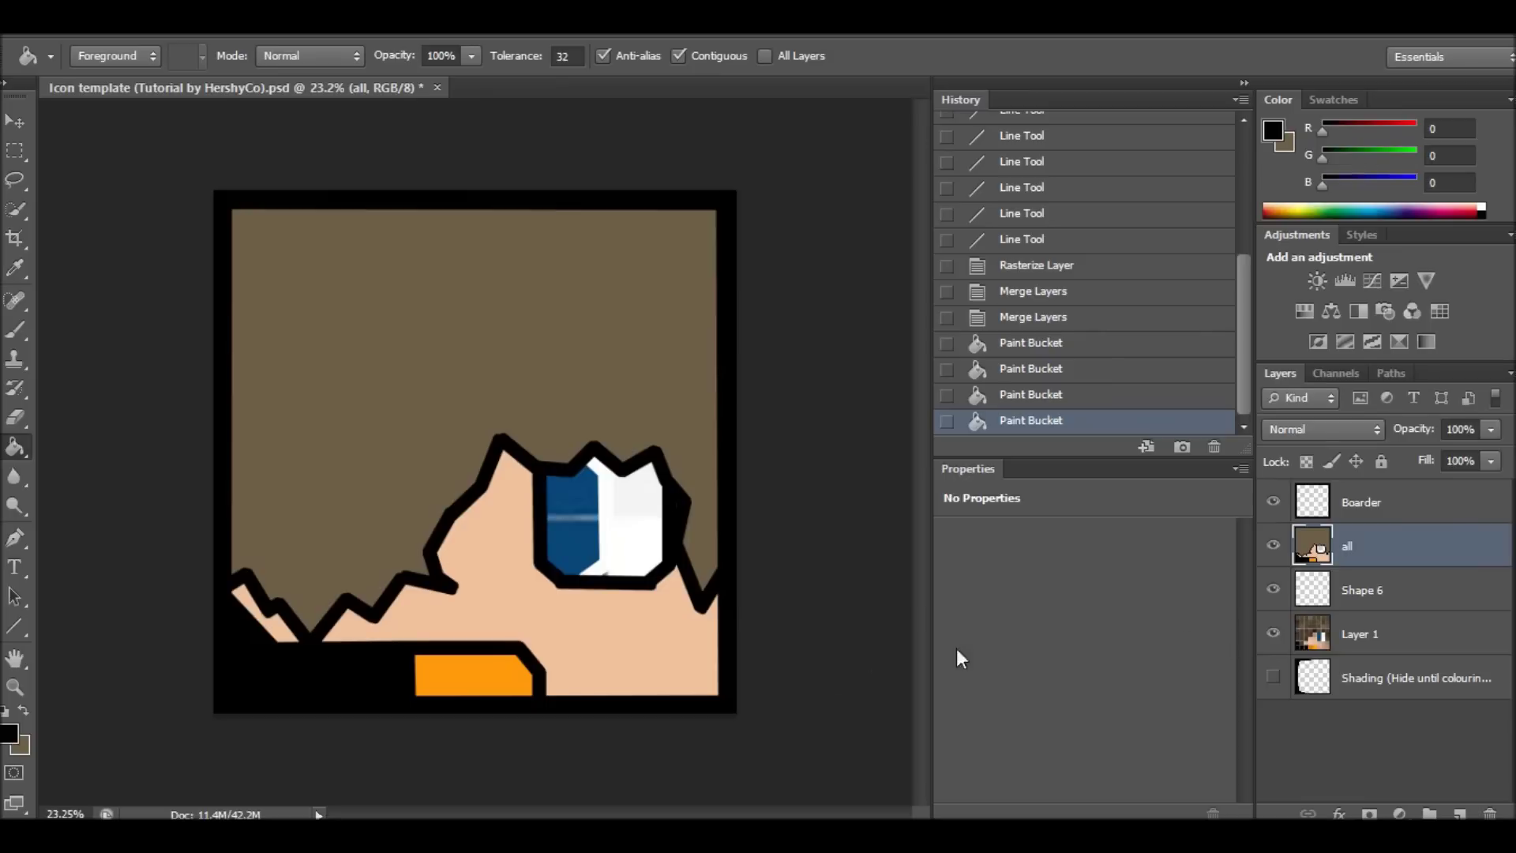
# Select Shape 6 together with the all layer and merge them with Ctrl+E.
pyautogui.click(1345, 598)
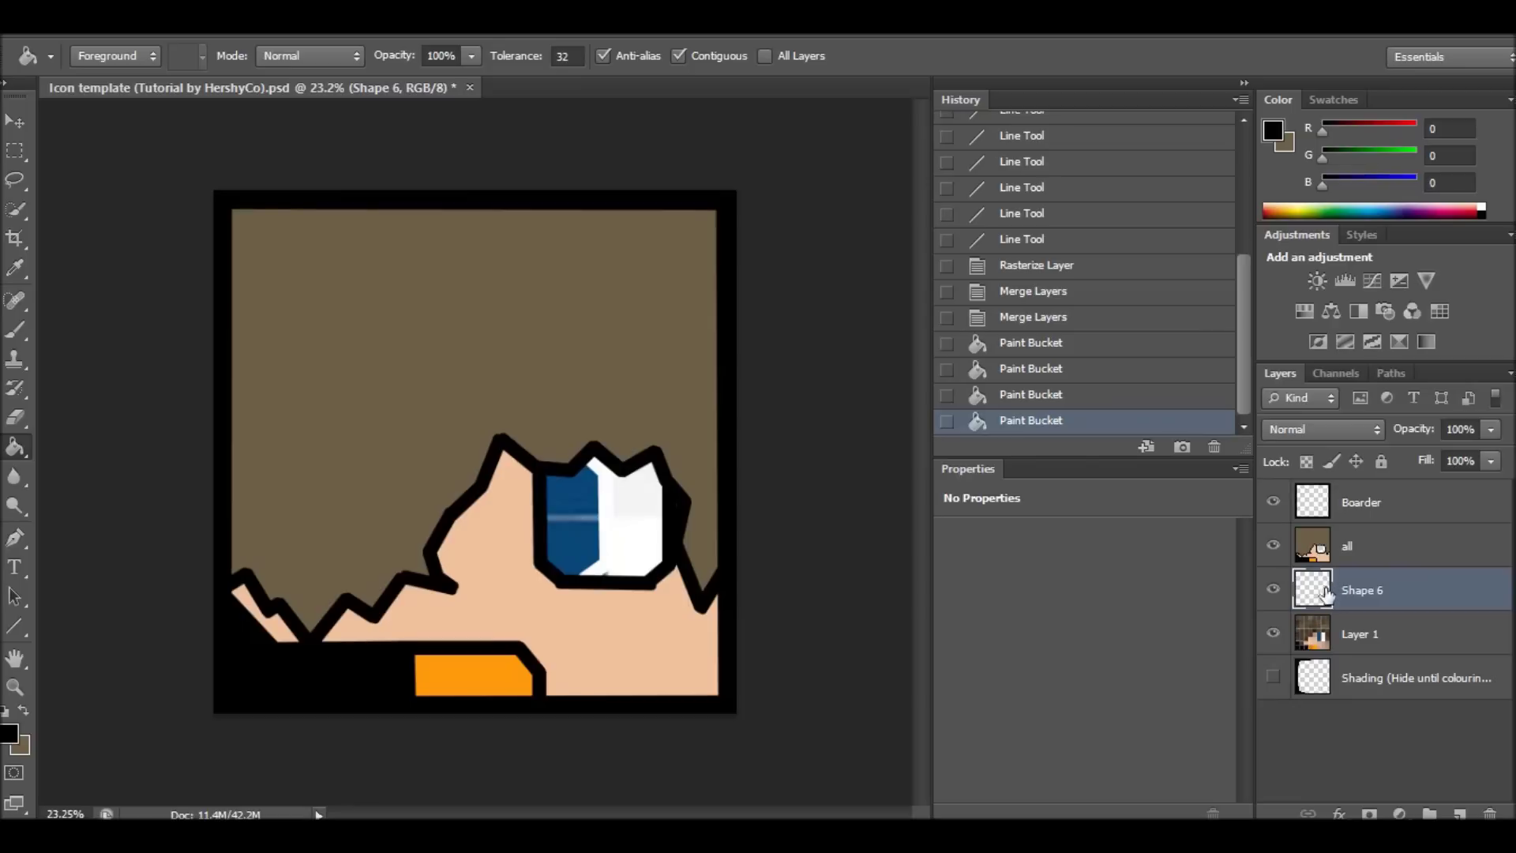
pyautogui.keyDown('shift'); pyautogui.click(1336, 550); pyautogui.keyUp('shift')
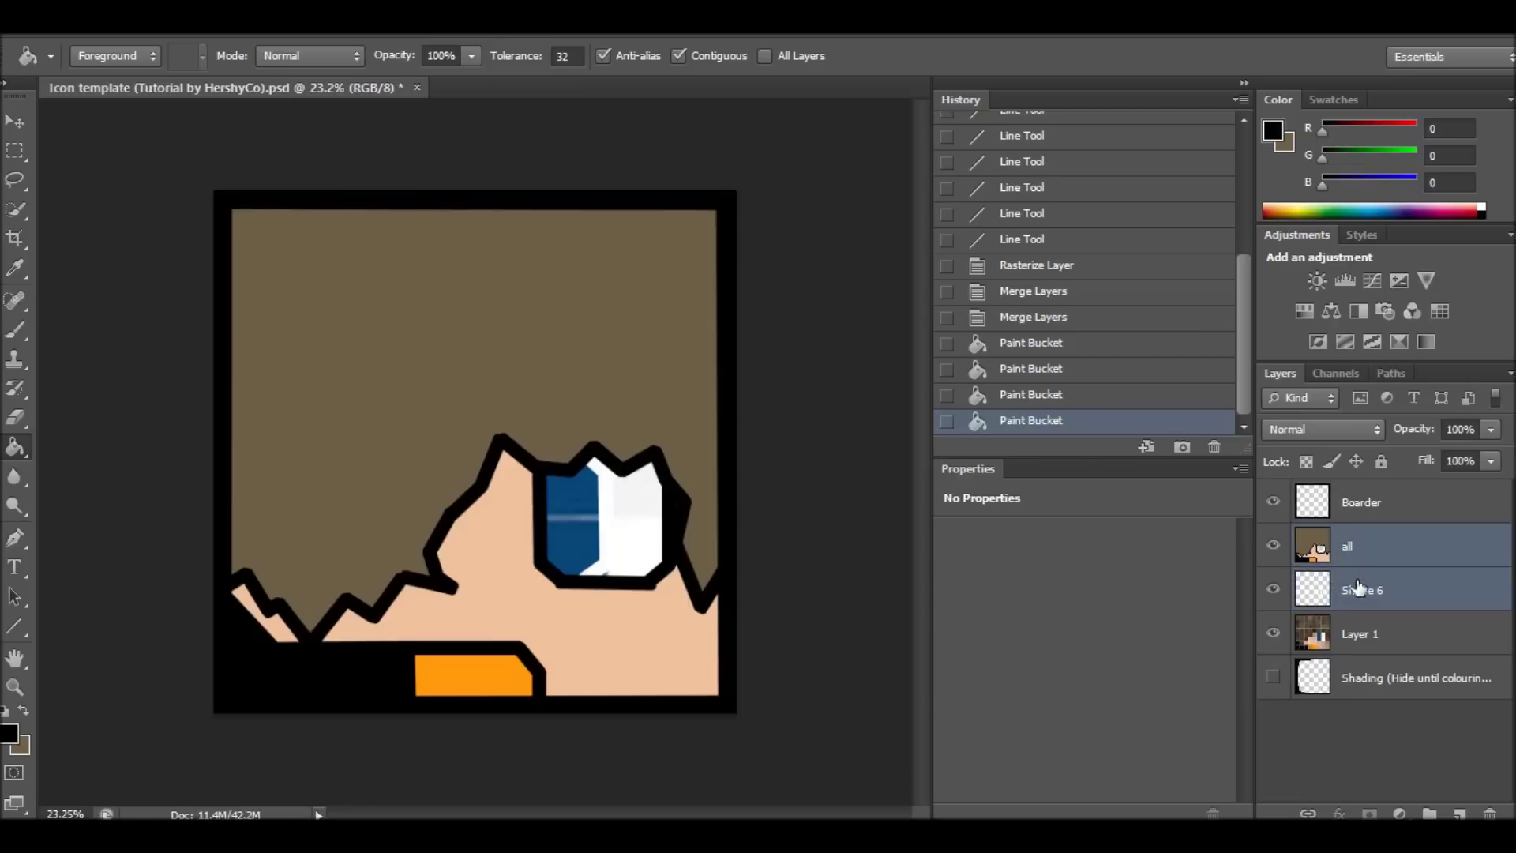
pyautogui.hotkey('ctrl', 'e')
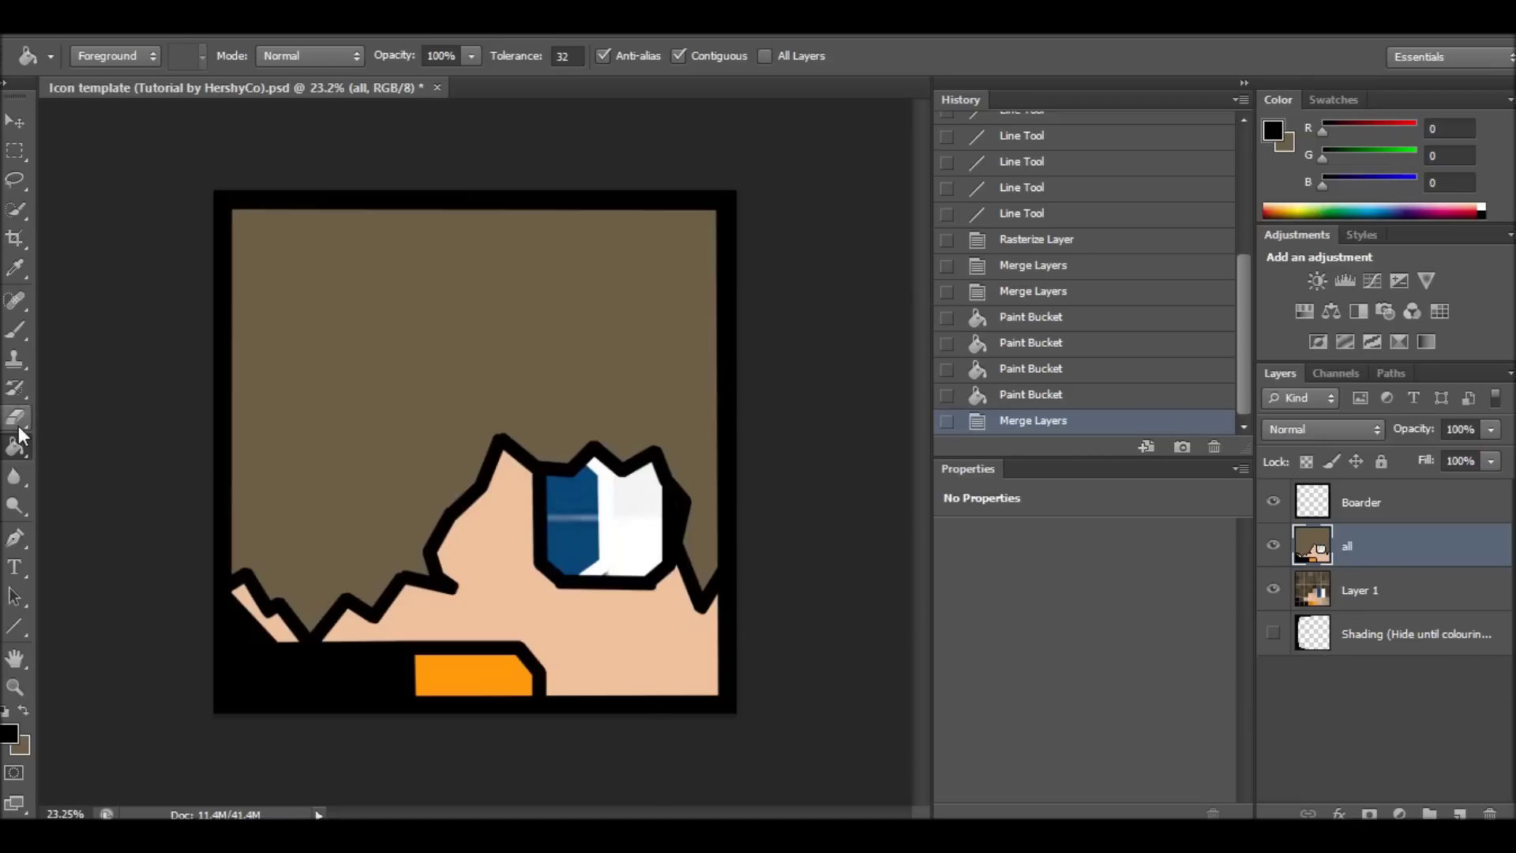
# Sample the eye's dark blue, fill its light line, then refill the area with a lighter blue.
pyautogui.click(11, 270)
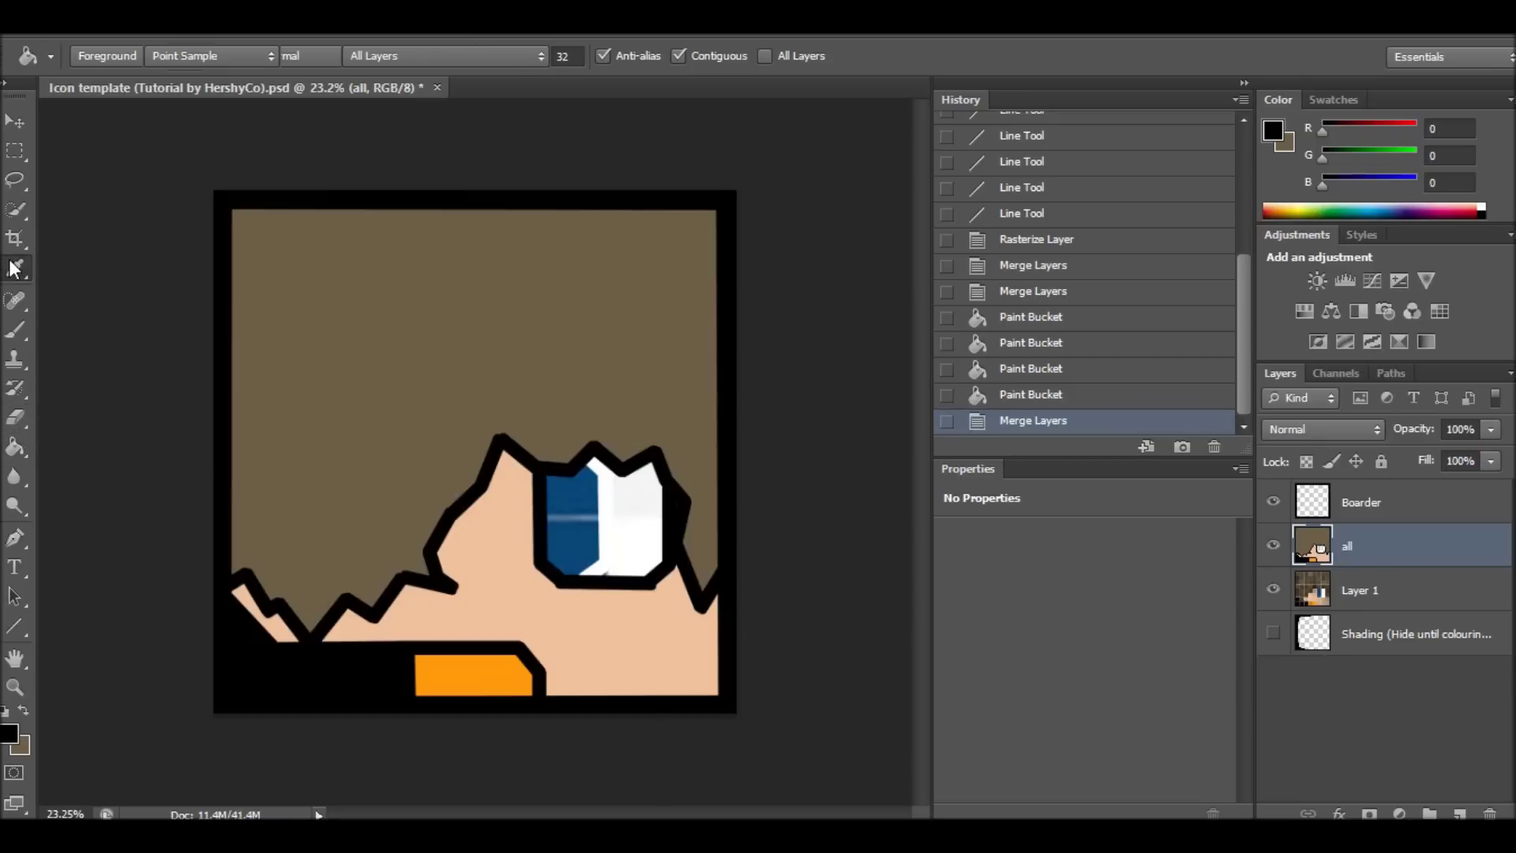
pyautogui.click(575, 542)
pyautogui.click(14, 447)
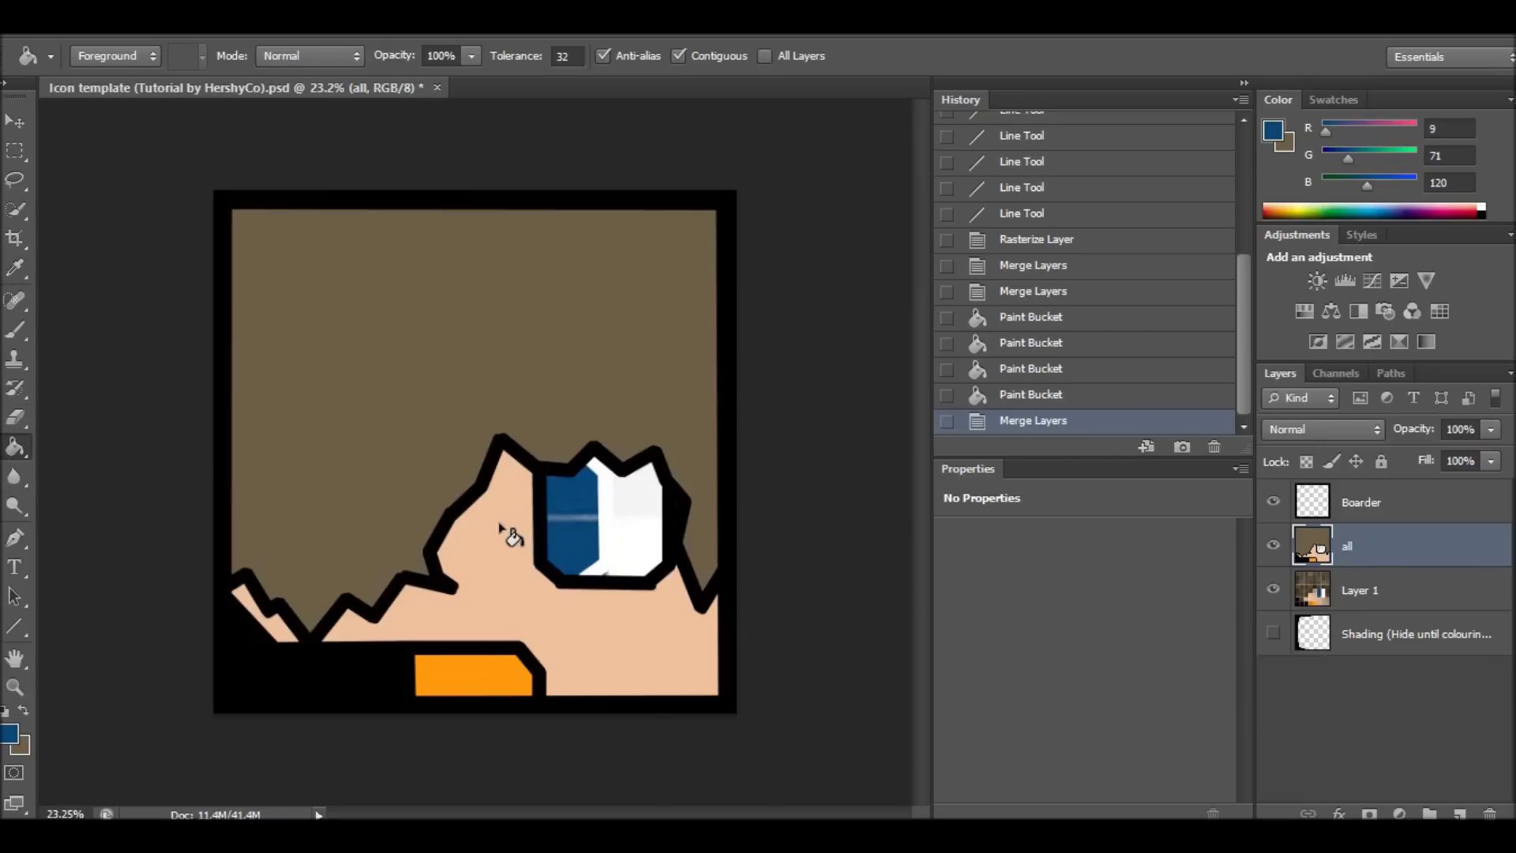
pyautogui.click(559, 518)
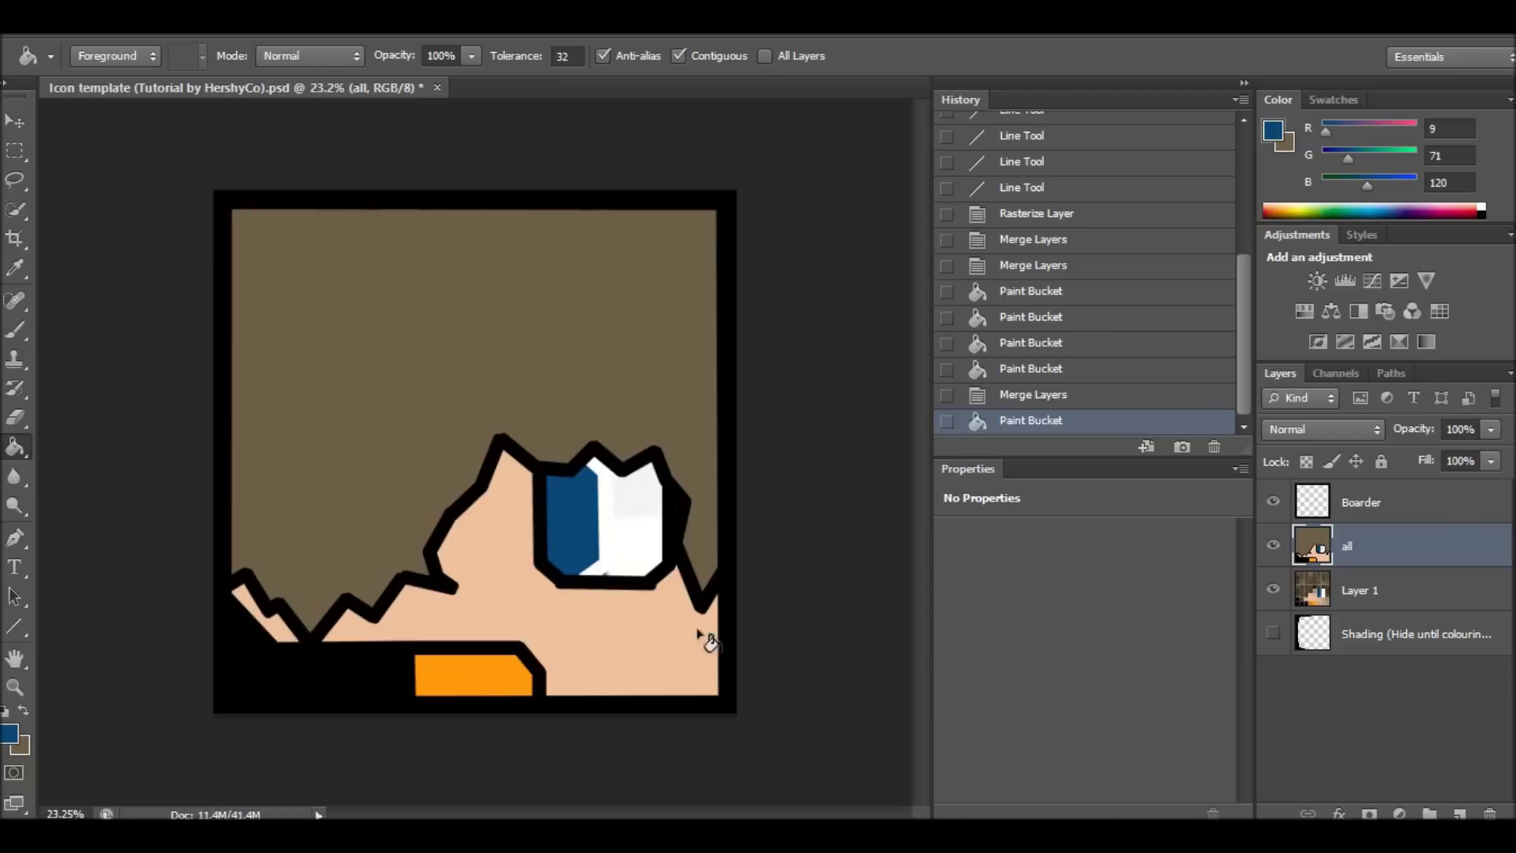
pyautogui.click(1285, 135)
pyautogui.moveTo(705, 383)
pyautogui.mouseDown()
pyautogui.moveTo(639, 230)
pyautogui.moveTo(656, 227)
pyautogui.moveTo(609, 213)
pyautogui.moveTo(561, 244)
pyautogui.moveTo(565, 230)
pyautogui.moveTo(528, 224)
pyautogui.moveTo(585, 203)
pyautogui.mouseUp()
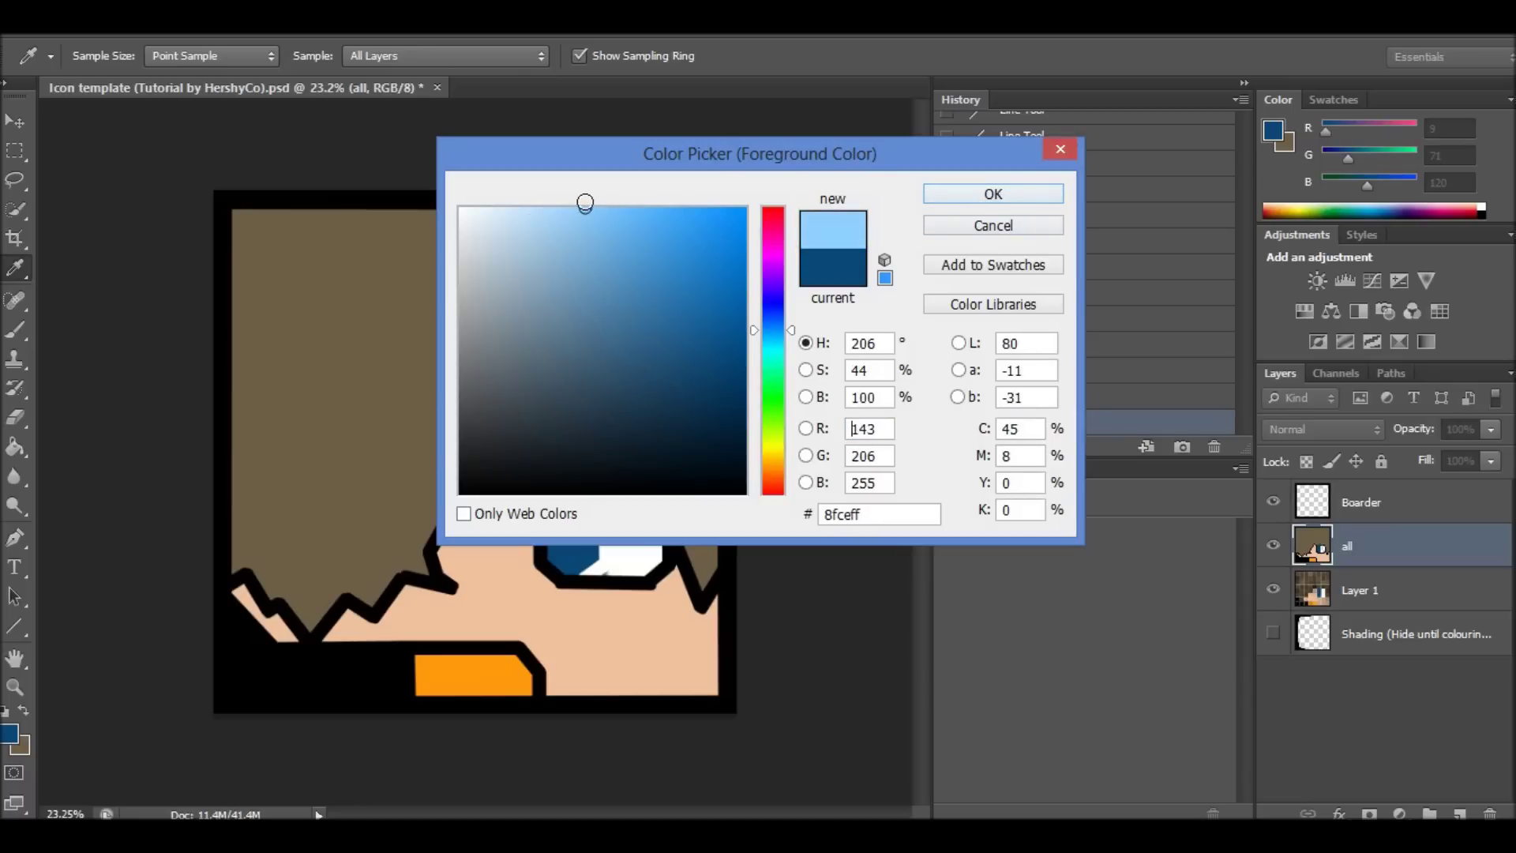
pyautogui.click(1018, 196)
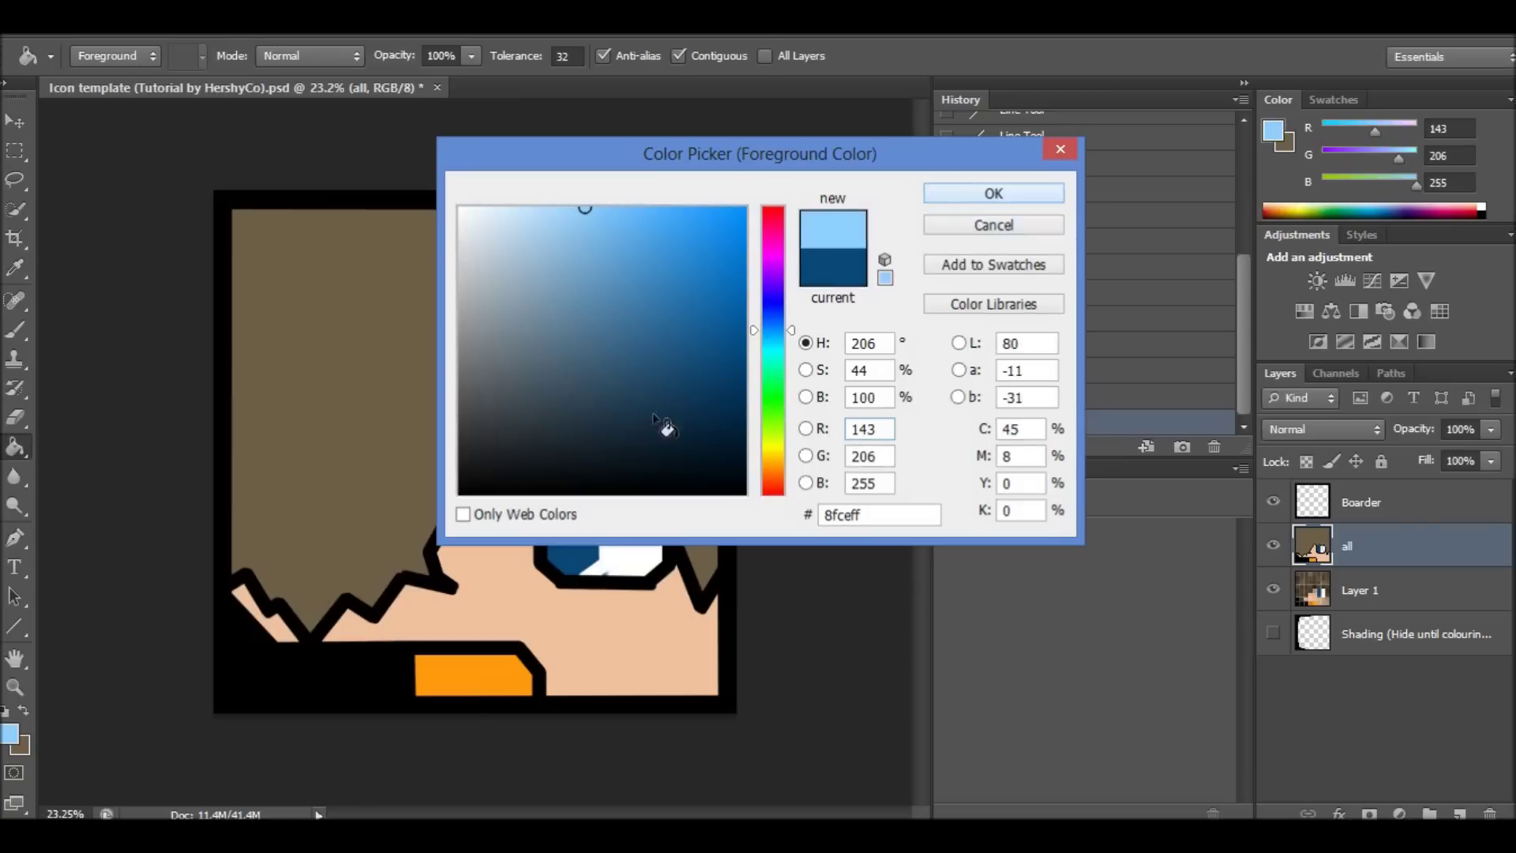
pyautogui.click(555, 514)
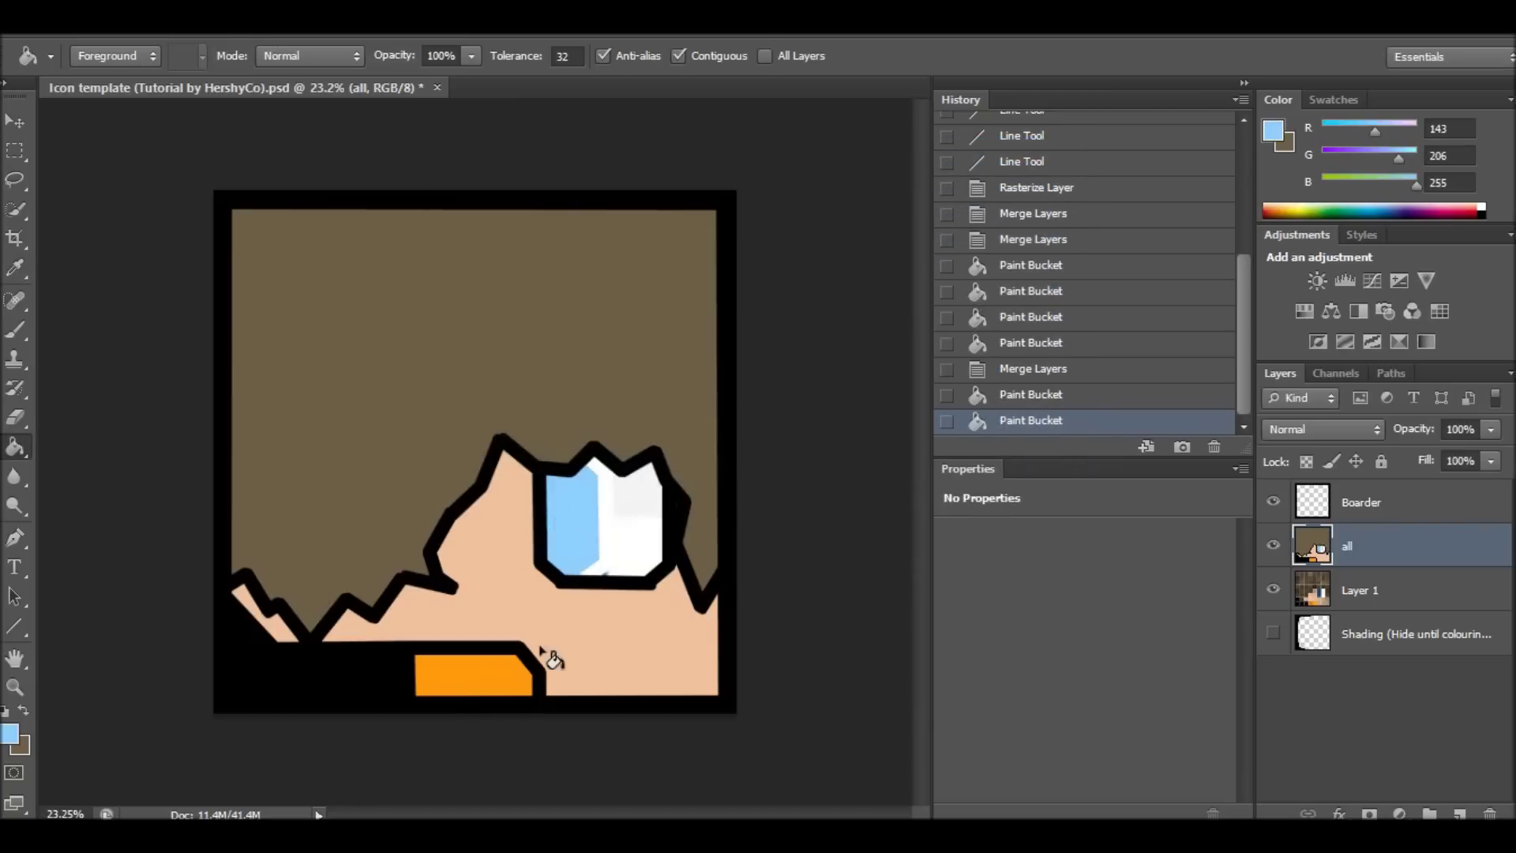
# Pick a deep blue (42, 28, 218) in the Color Picker and bucket-fill the eye's left part.
pyautogui.click(1273, 130)
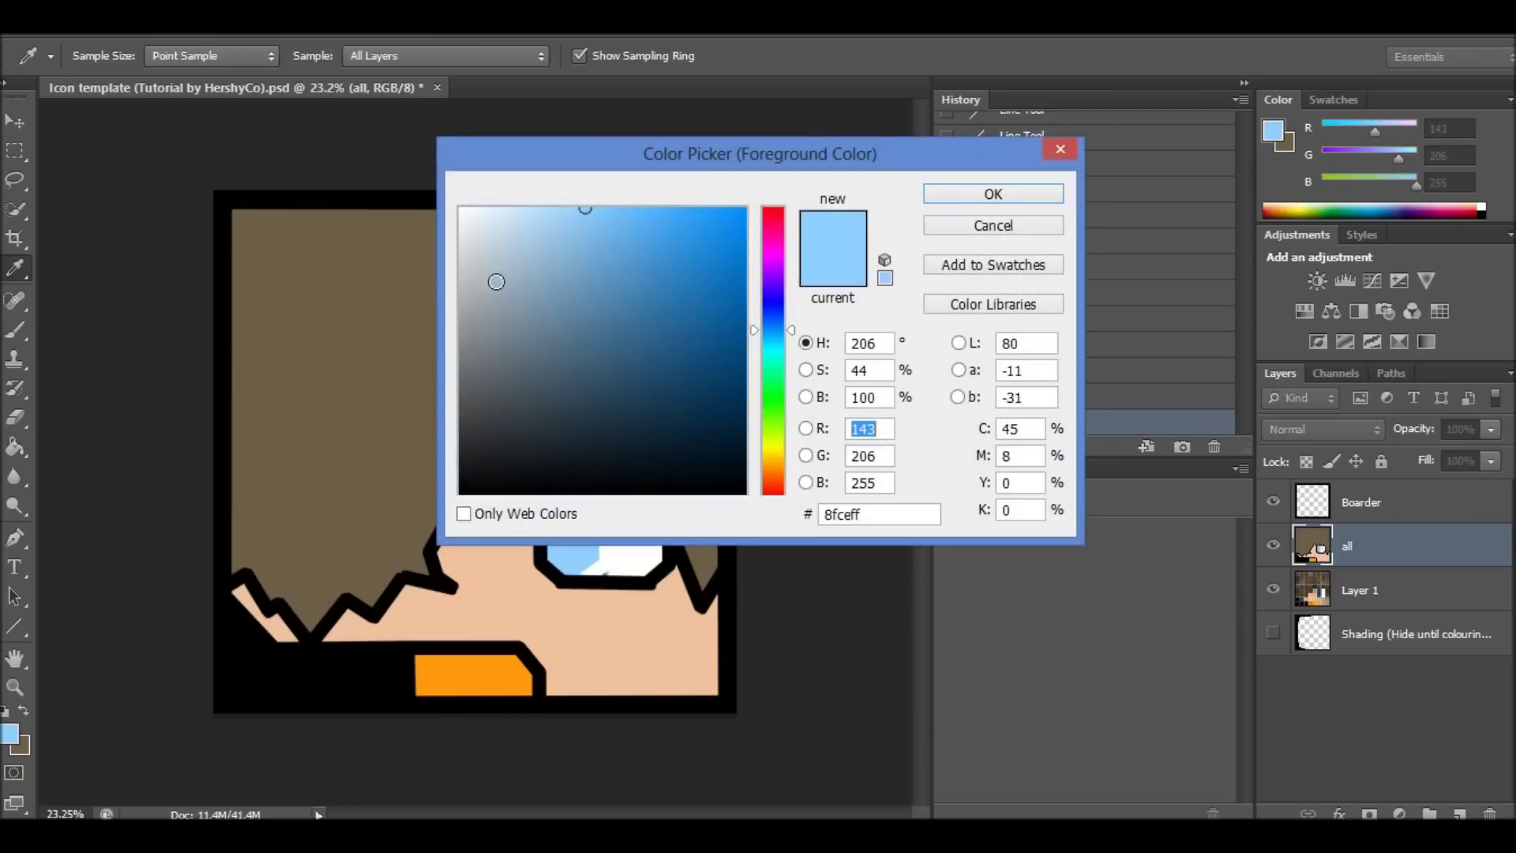
pyautogui.moveTo(639, 251); pyautogui.dragTo(686, 273)
pyautogui.moveTo(623, 267); pyautogui.dragTo(738, 256)
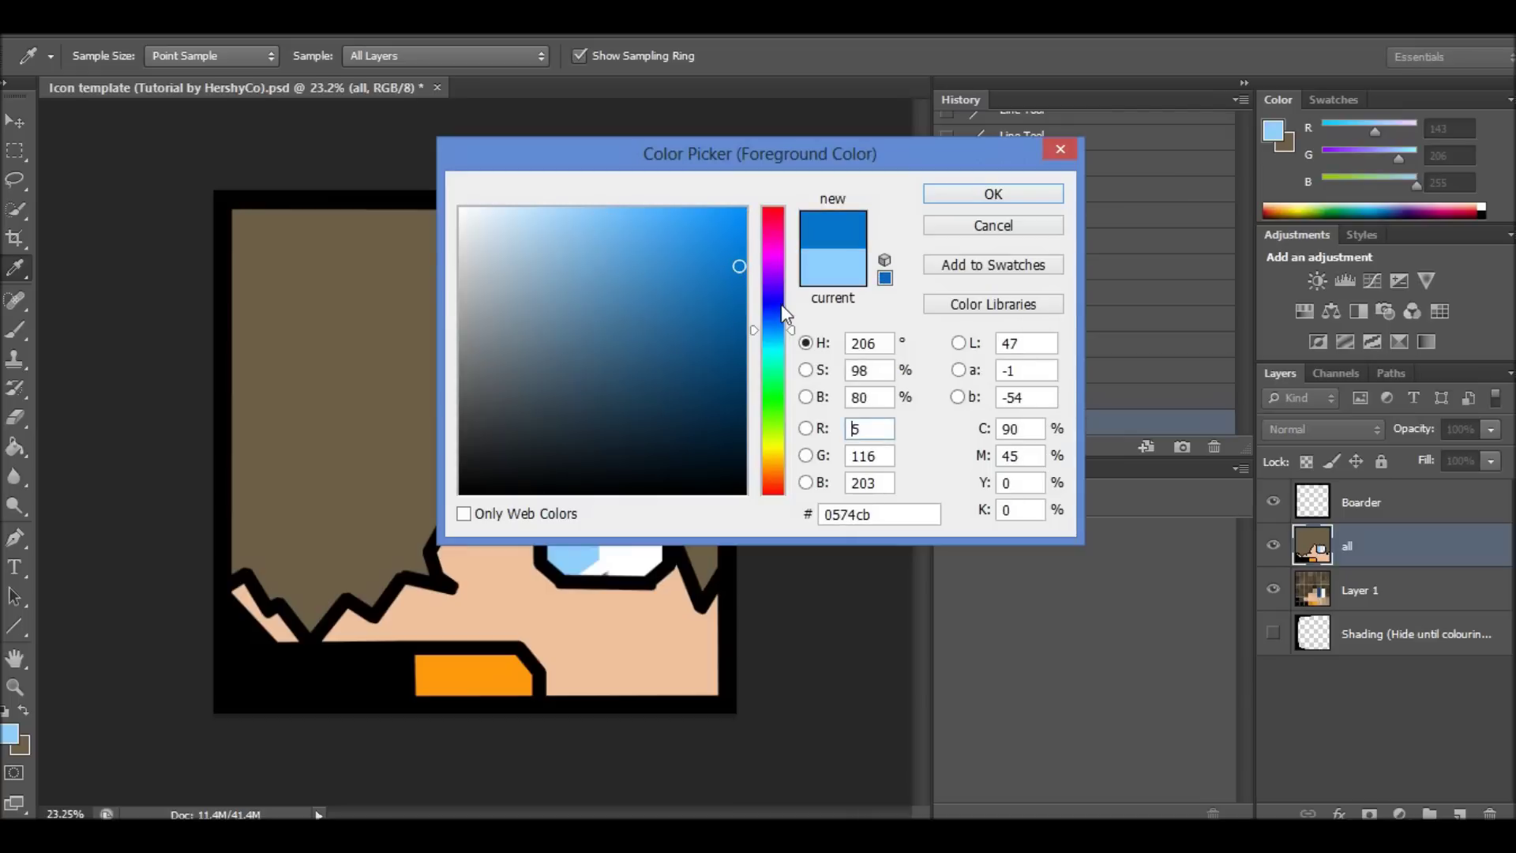
pyautogui.moveTo(780, 305); pyautogui.dragTo(775, 300)
pyautogui.moveTo(714, 261)
pyautogui.mouseDown()
pyautogui.moveTo(670, 244)
pyautogui.moveTo(708, 249)
pyautogui.mouseUp()
pyautogui.click(992, 194)
pyautogui.press('g')
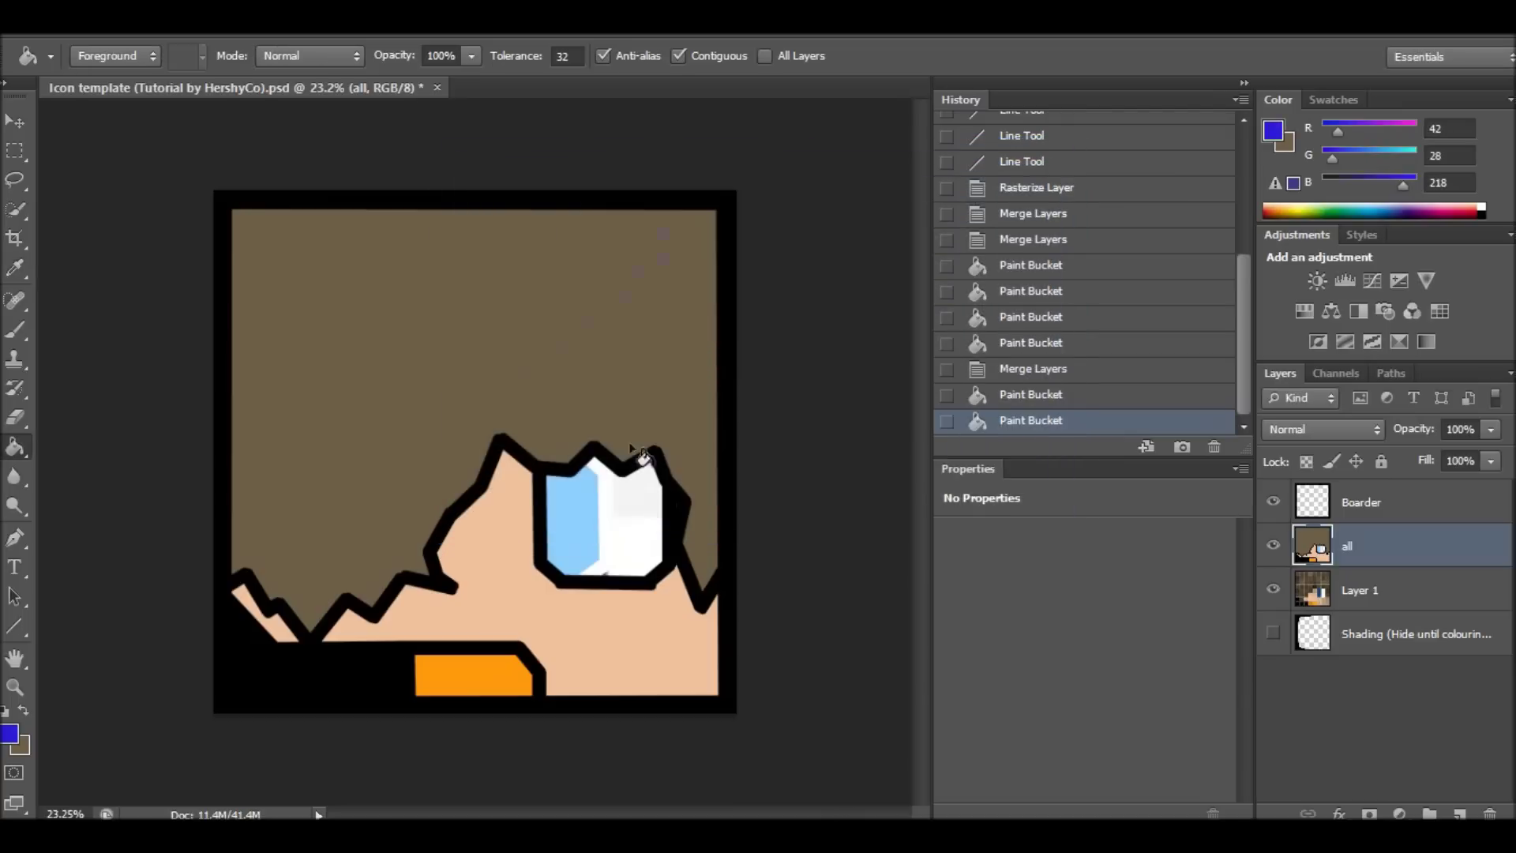
pyautogui.click(582, 562)
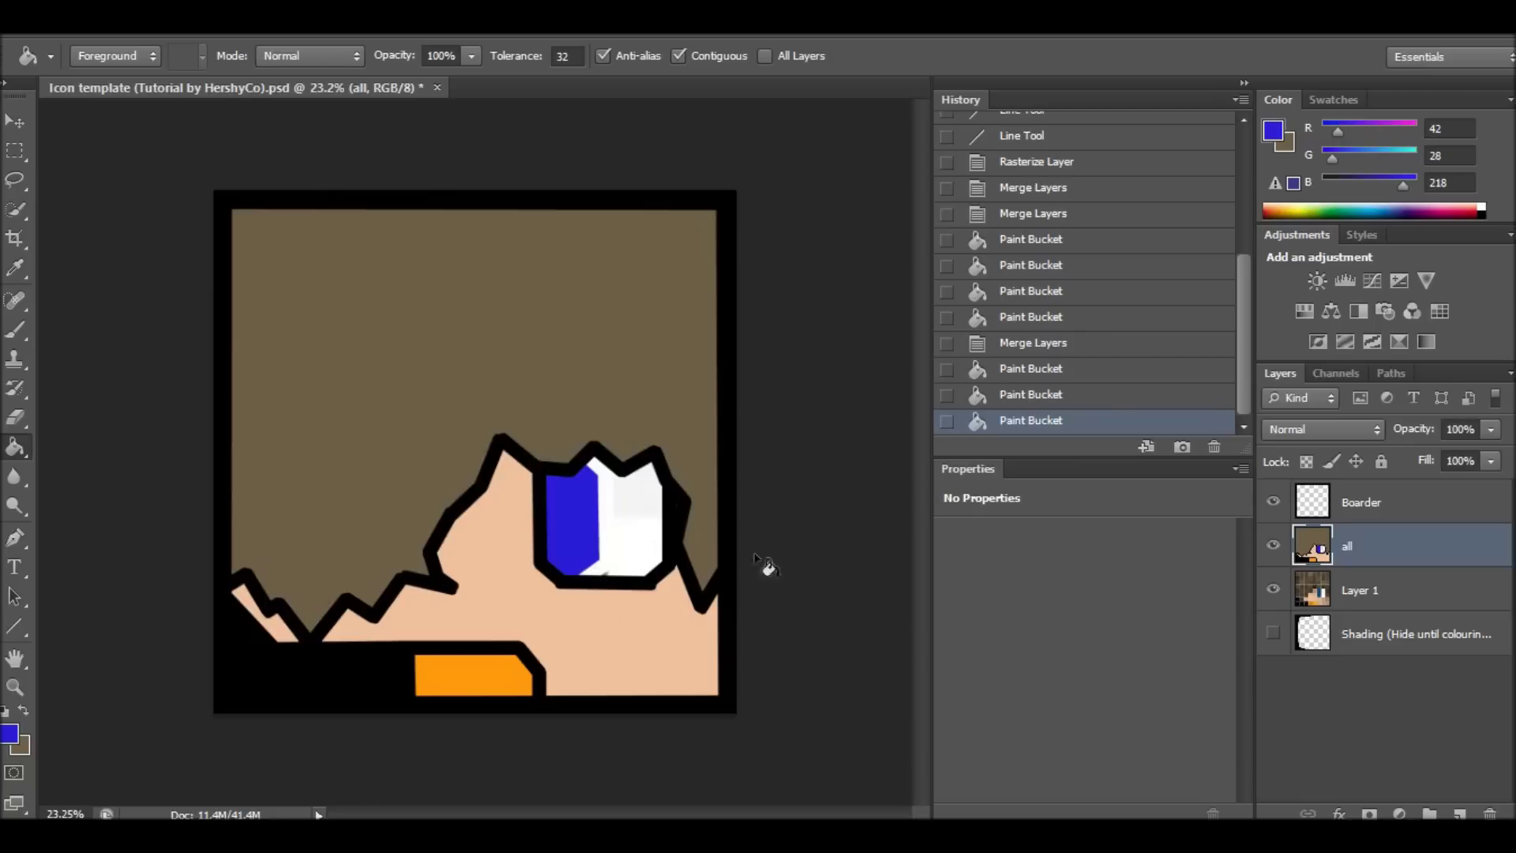
# Sample white from the eye and fill its grey part solid white.
pyautogui.click(11, 270)
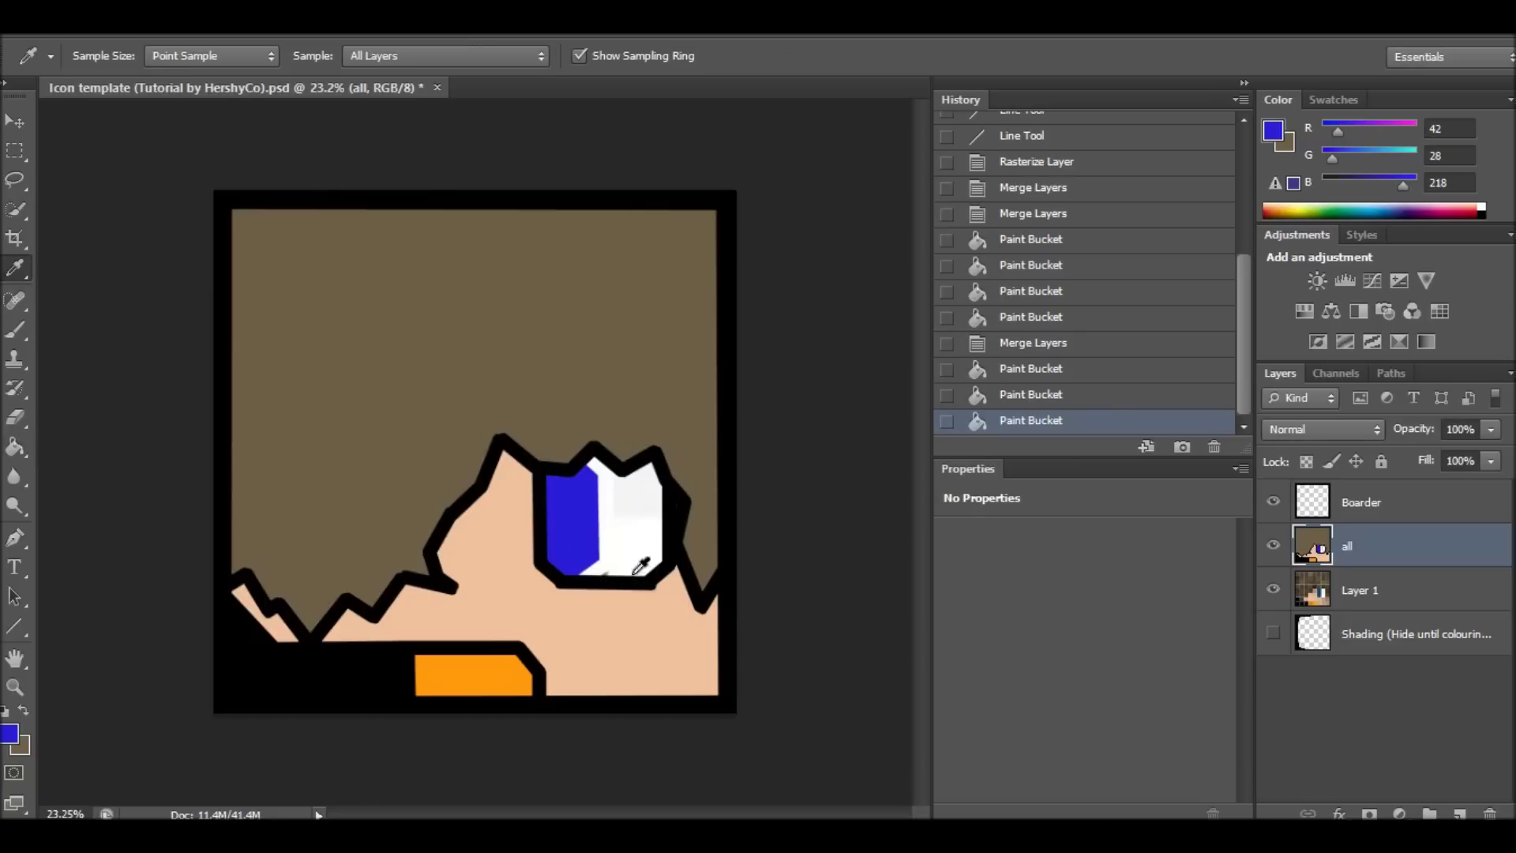
pyautogui.click(602, 541)
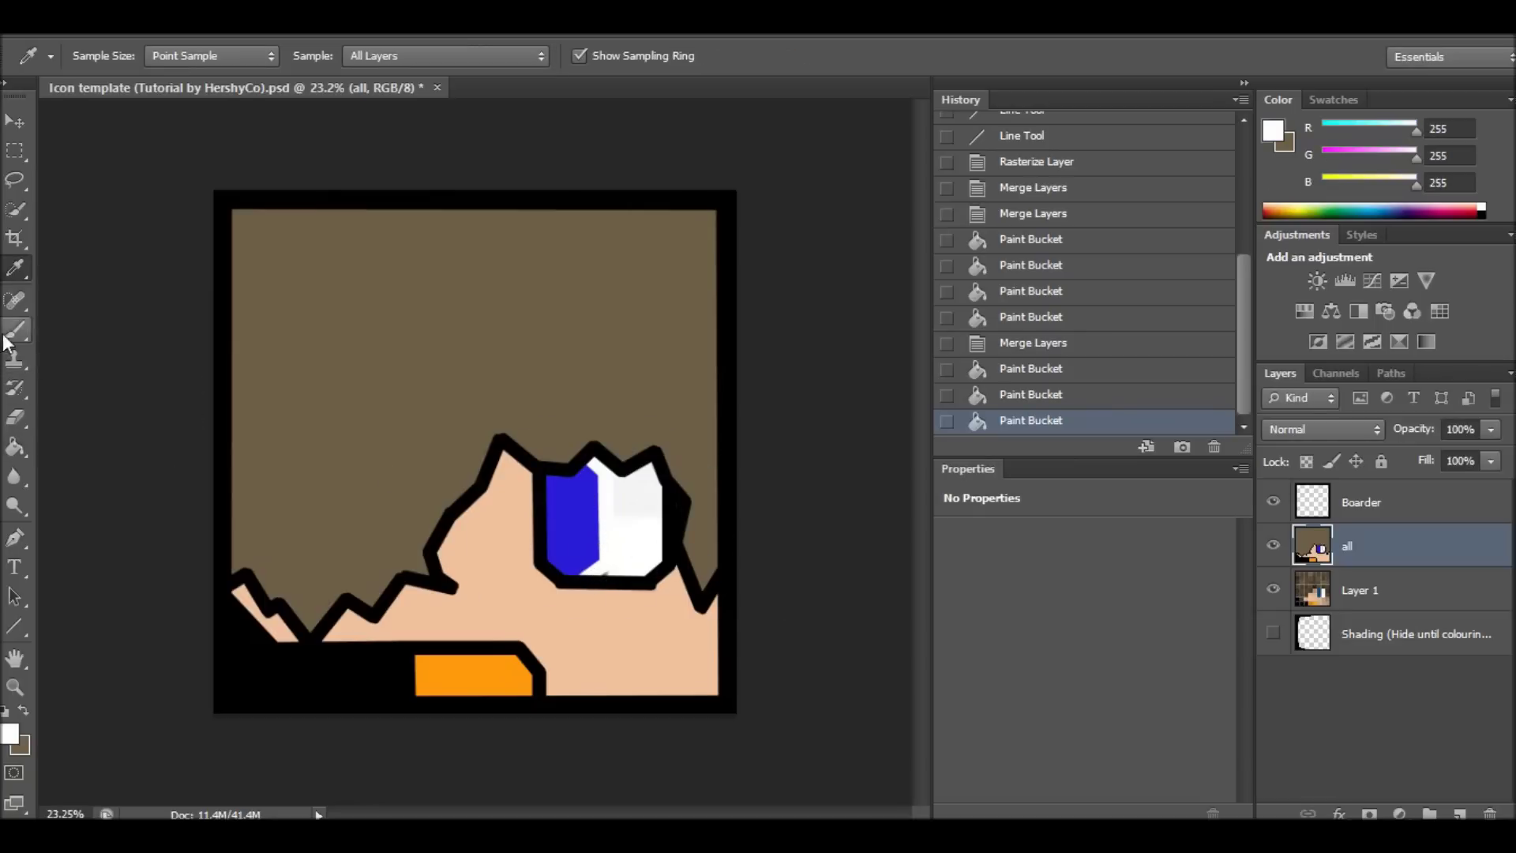
pyautogui.click(14, 447)
pyautogui.click(627, 515)
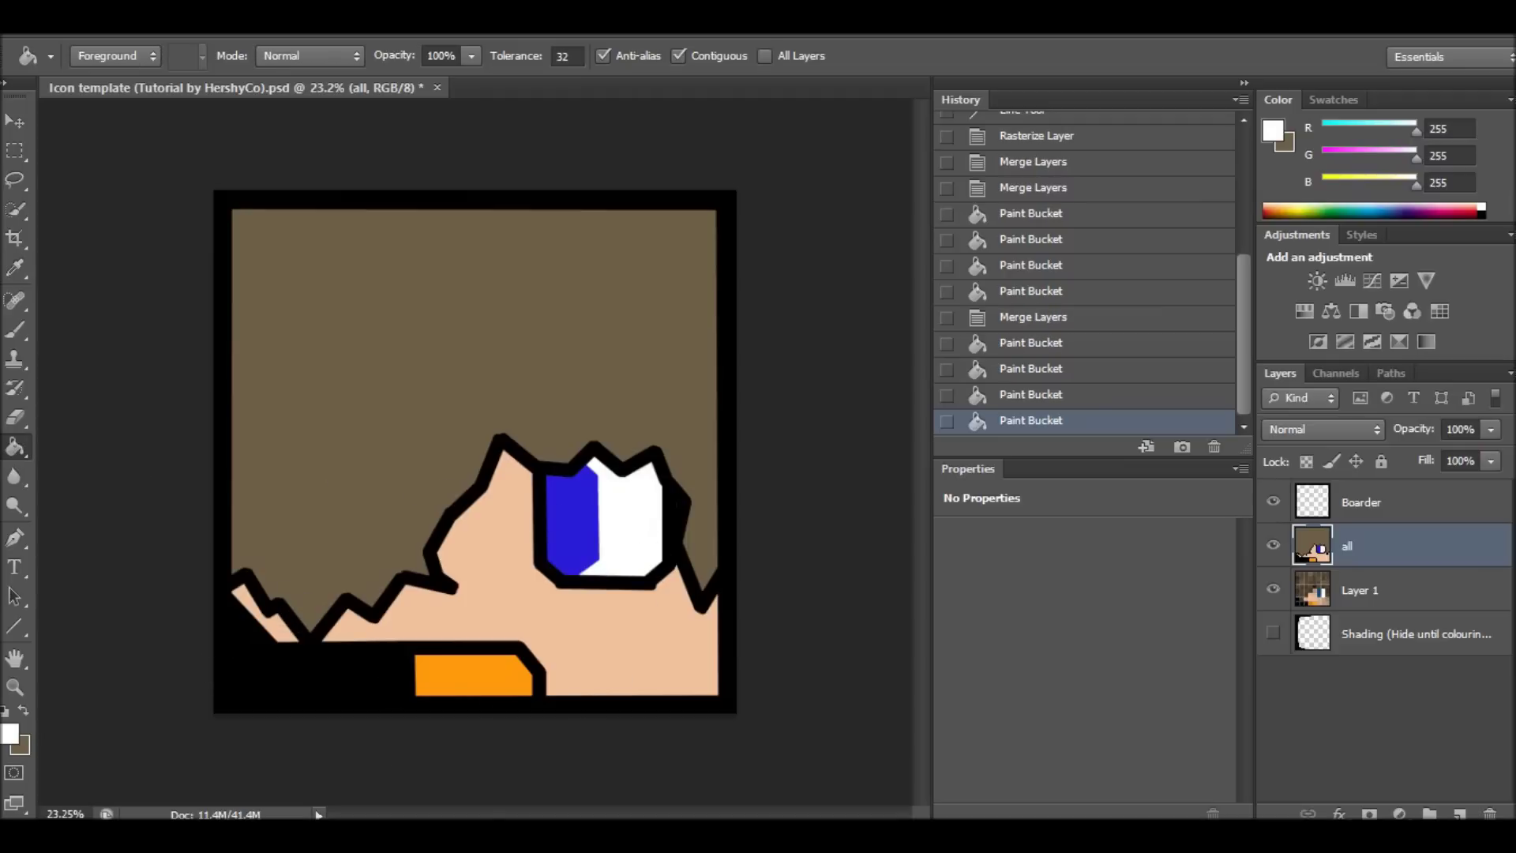
# Make the Shading layer visible and move it to the top of the layer stack.
pyautogui.click(1275, 636)
pyautogui.moveTo(1322, 646)
pyautogui.mouseDown()
pyautogui.moveTo(1343, 545)
pyautogui.moveTo(1319, 497)
pyautogui.mouseUp()
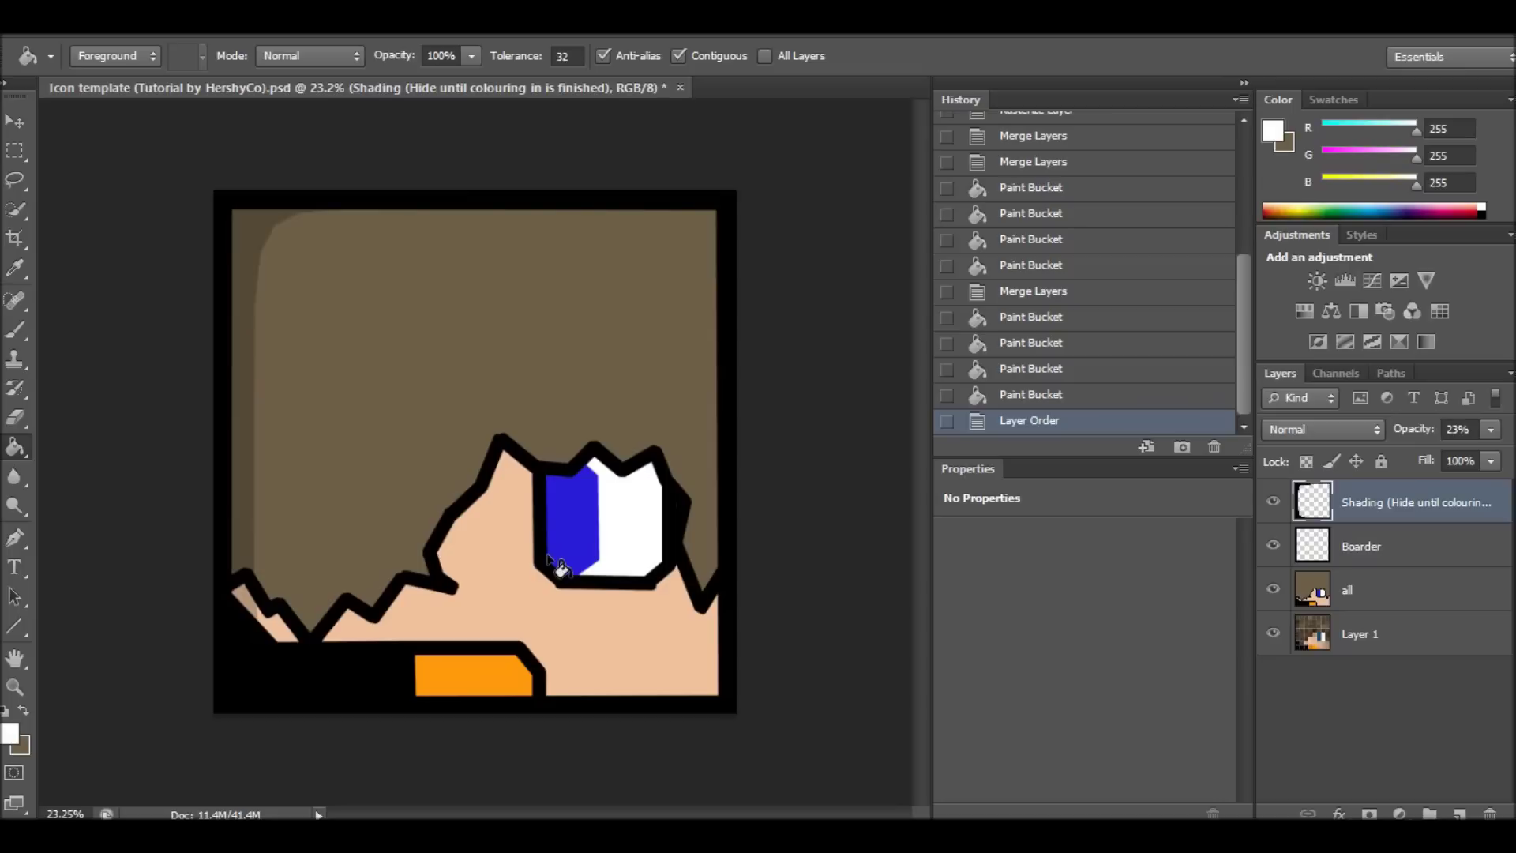
pyautogui.click(65, 35)
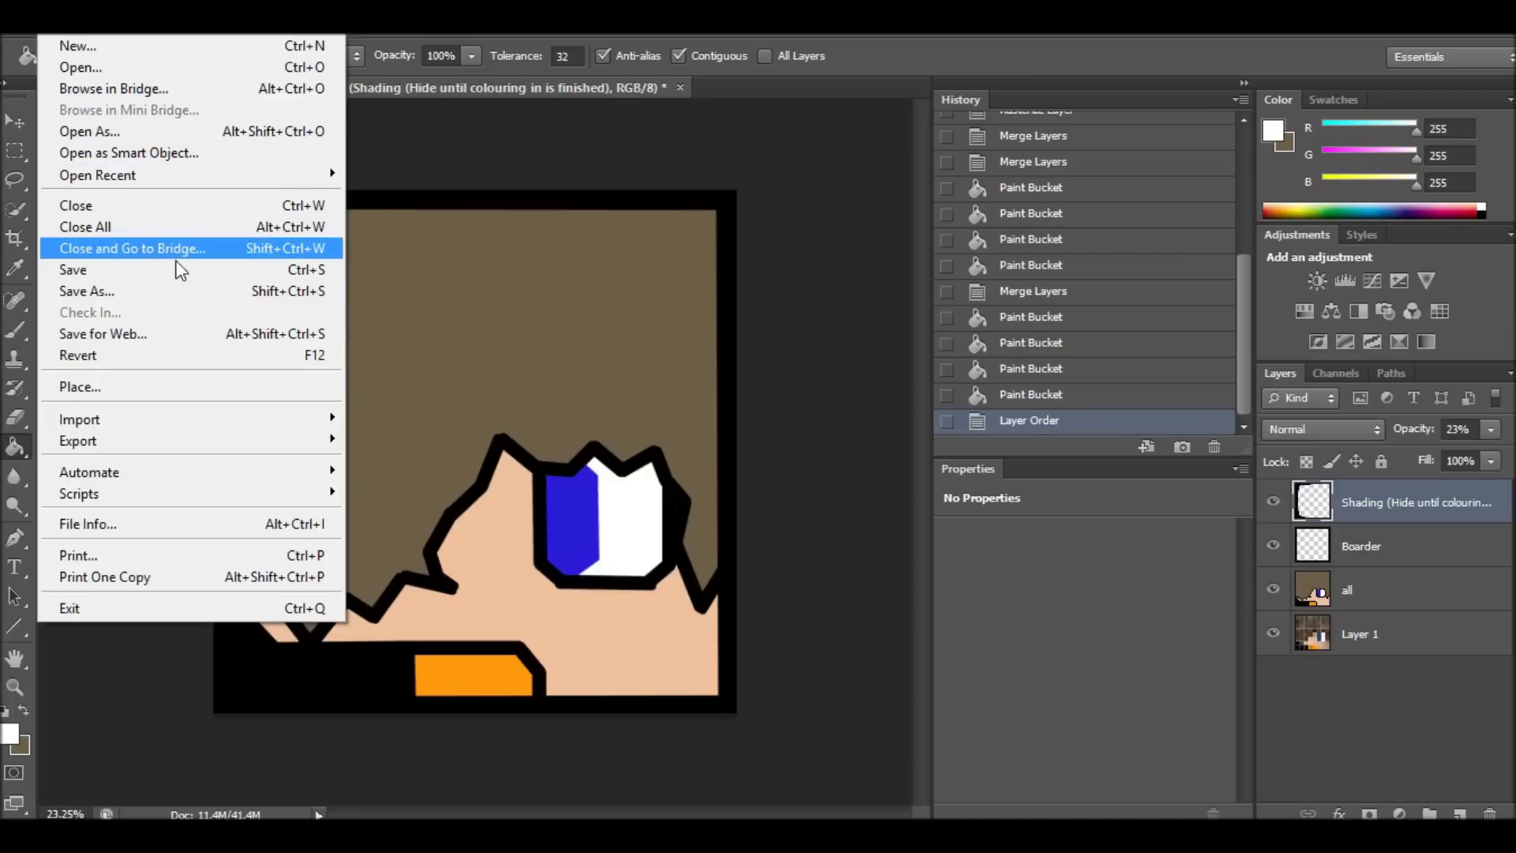
# Save for Web as GIF named 'superjare23 tutorial' on the desktop, then quit without saving the template.
pyautogui.click(154, 341)
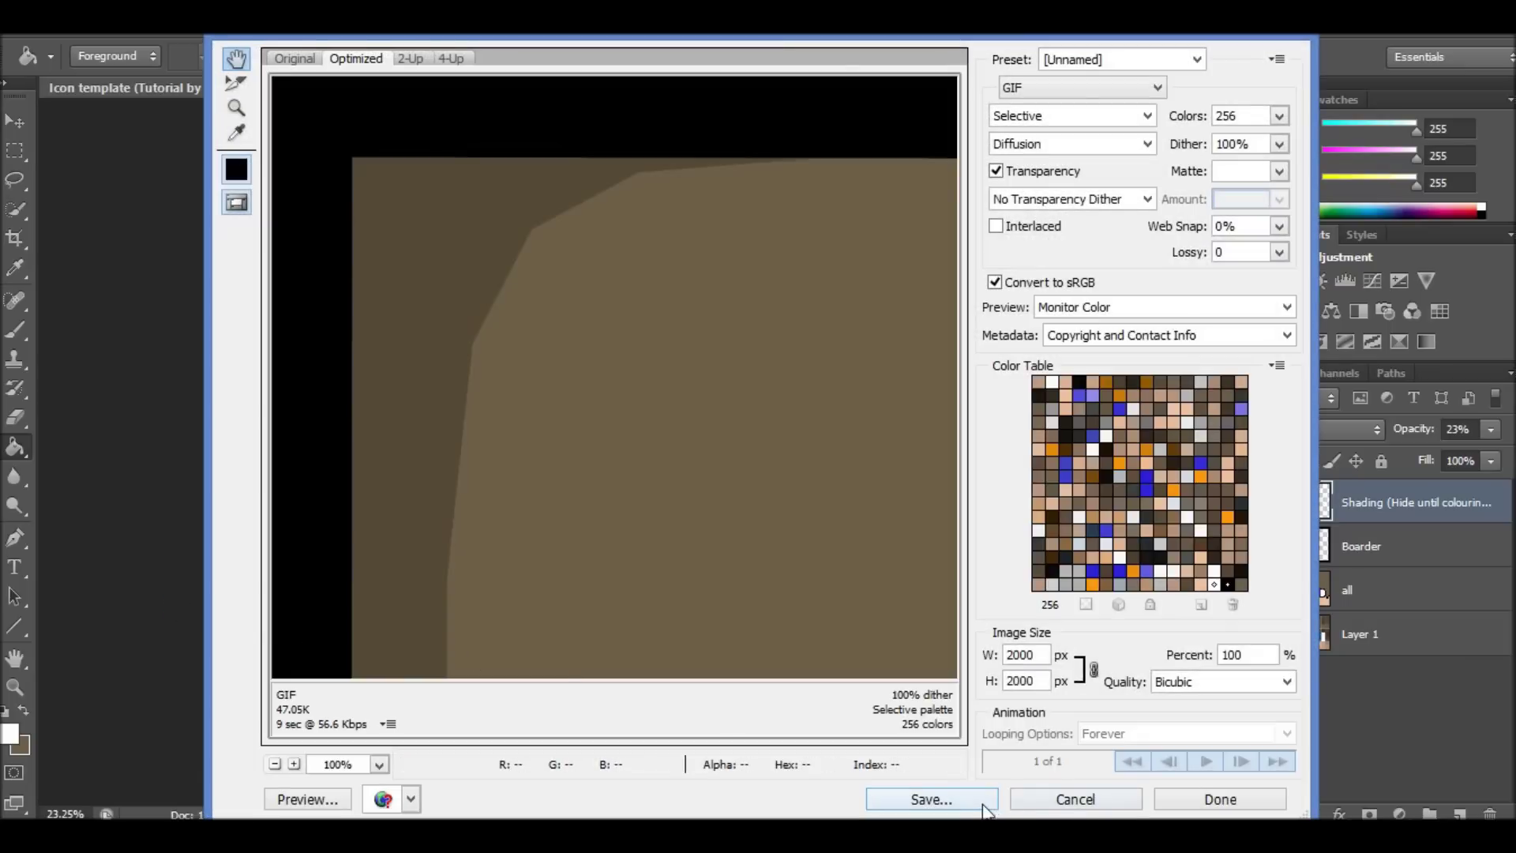
pyautogui.click(983, 802)
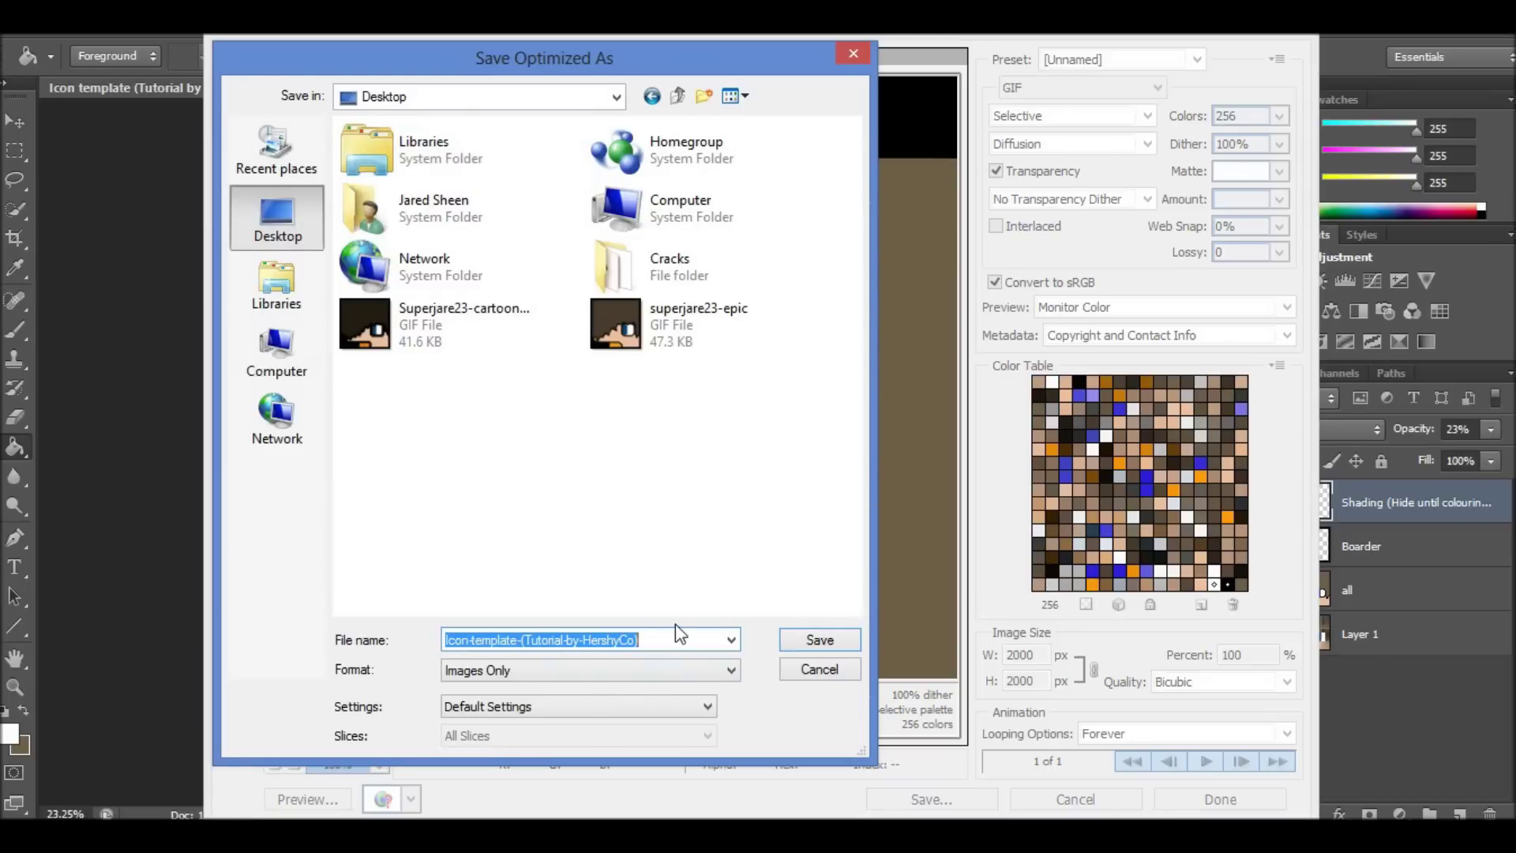
pyautogui.write('save')
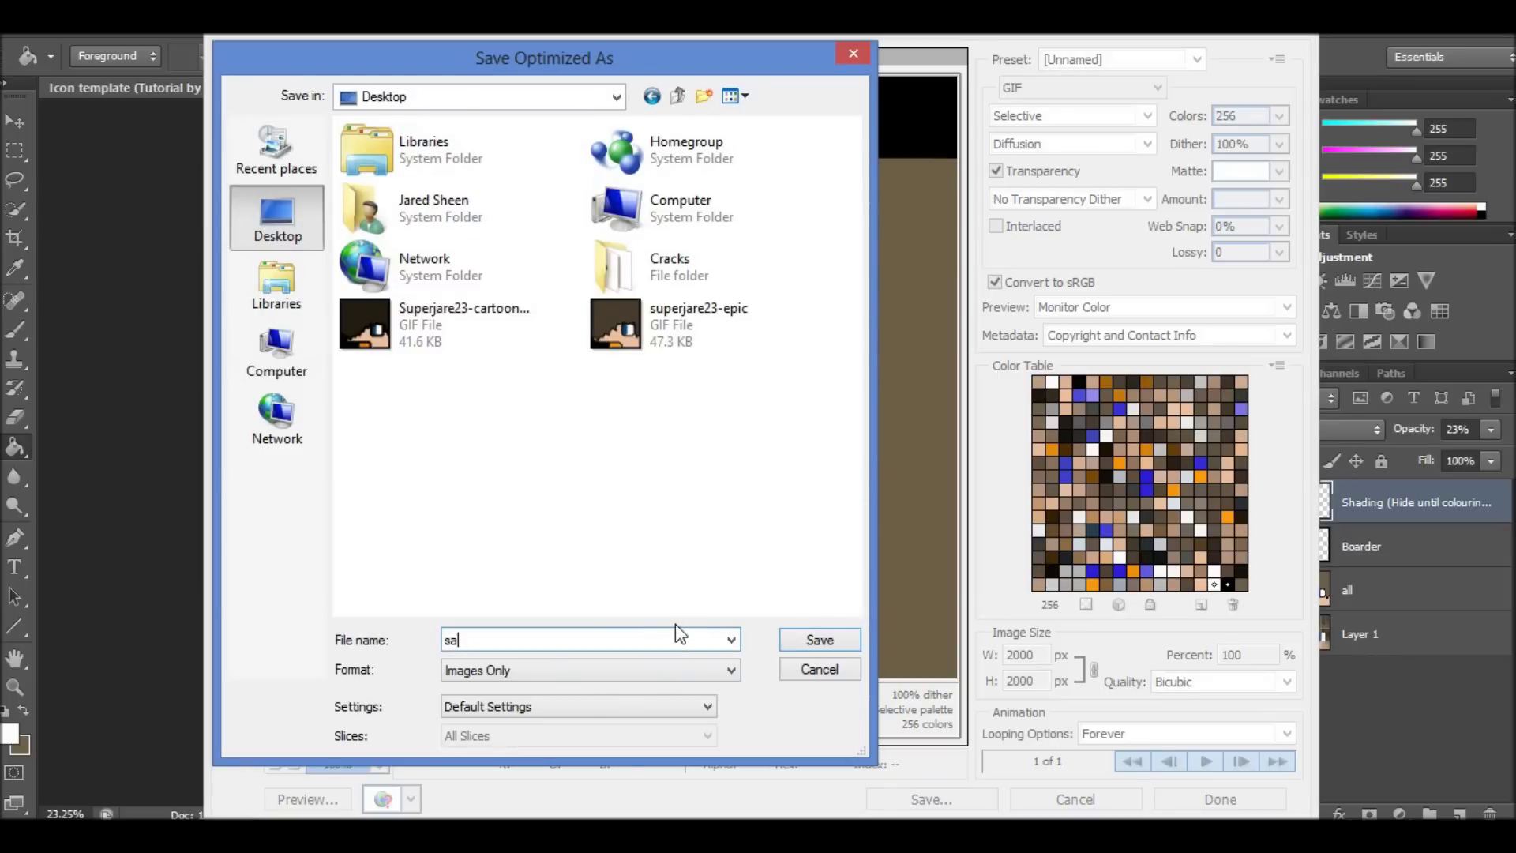
pyautogui.press('BackSpace')
pyautogui.press('BackSpace')
pyautogui.press('BackSpace')
pyautogui.press('BackSpace')
pyautogui.write('superjare23 tutorial')
pyautogui.click(825, 641)
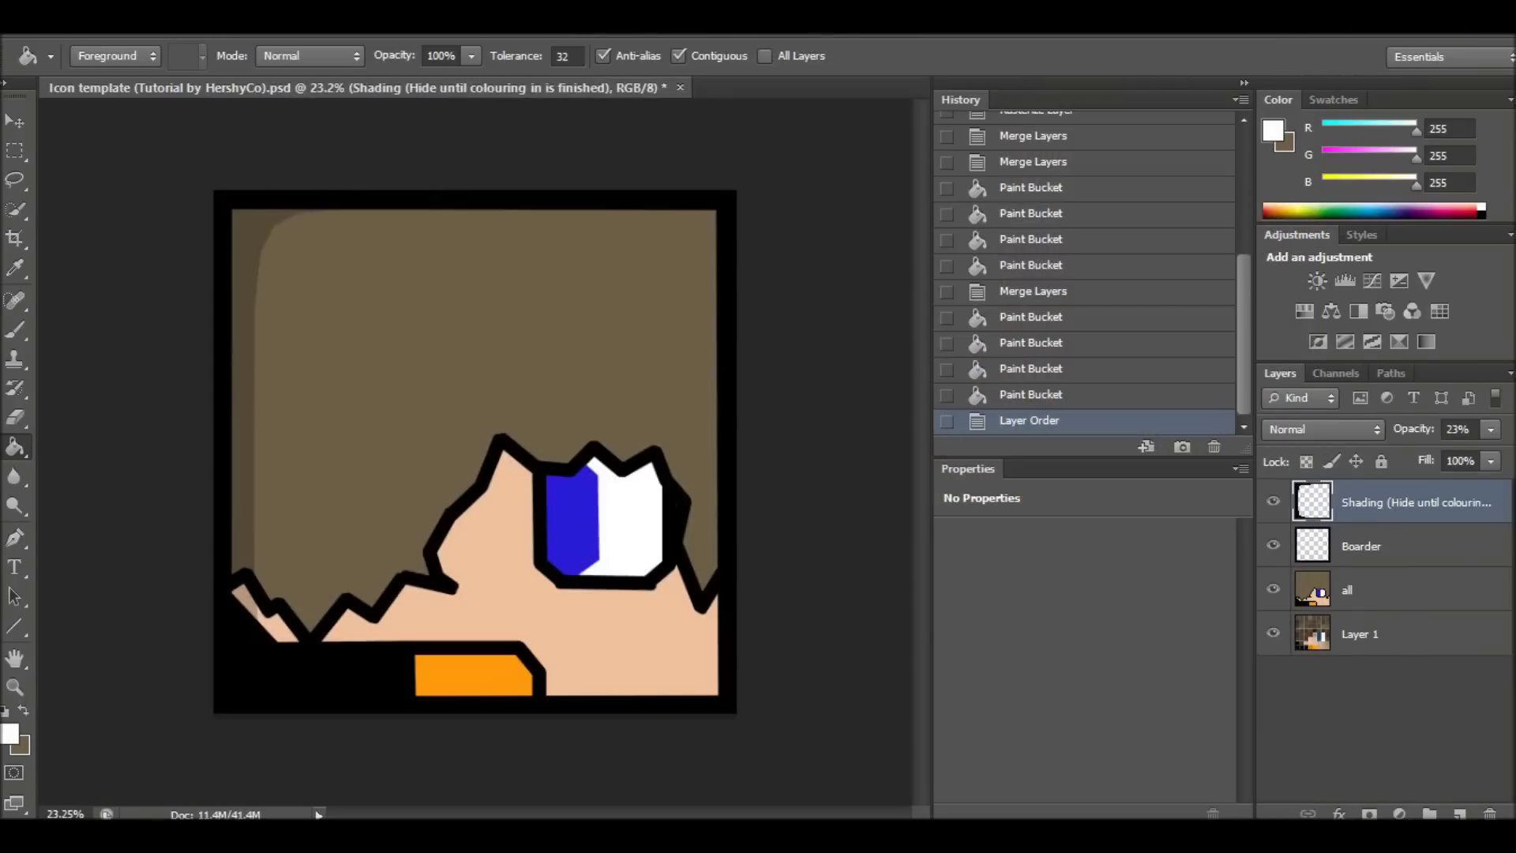
pyautogui.click(1504, 9)
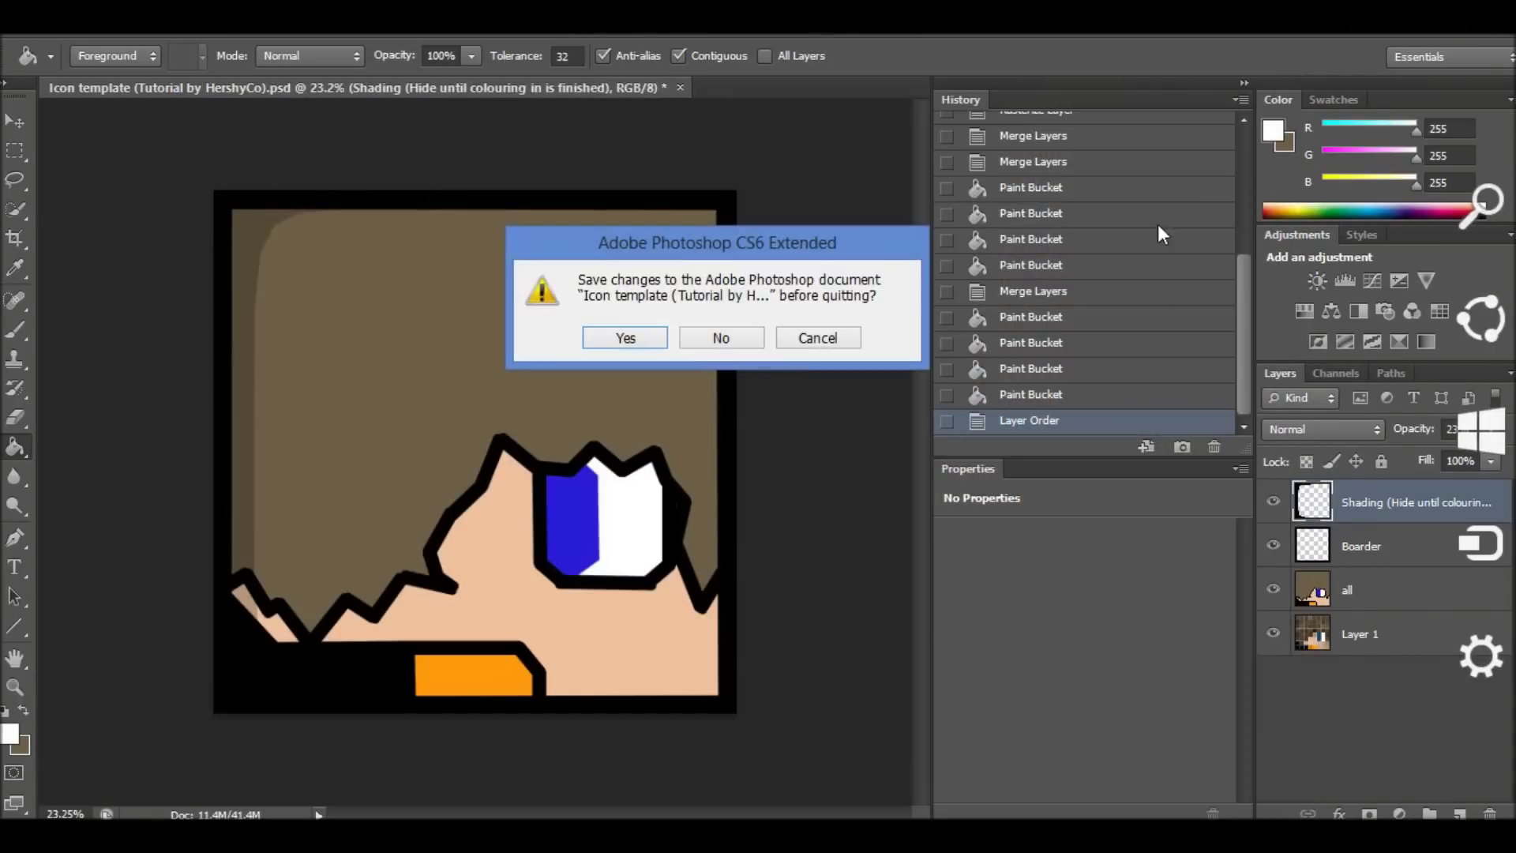
pyautogui.click(725, 338)
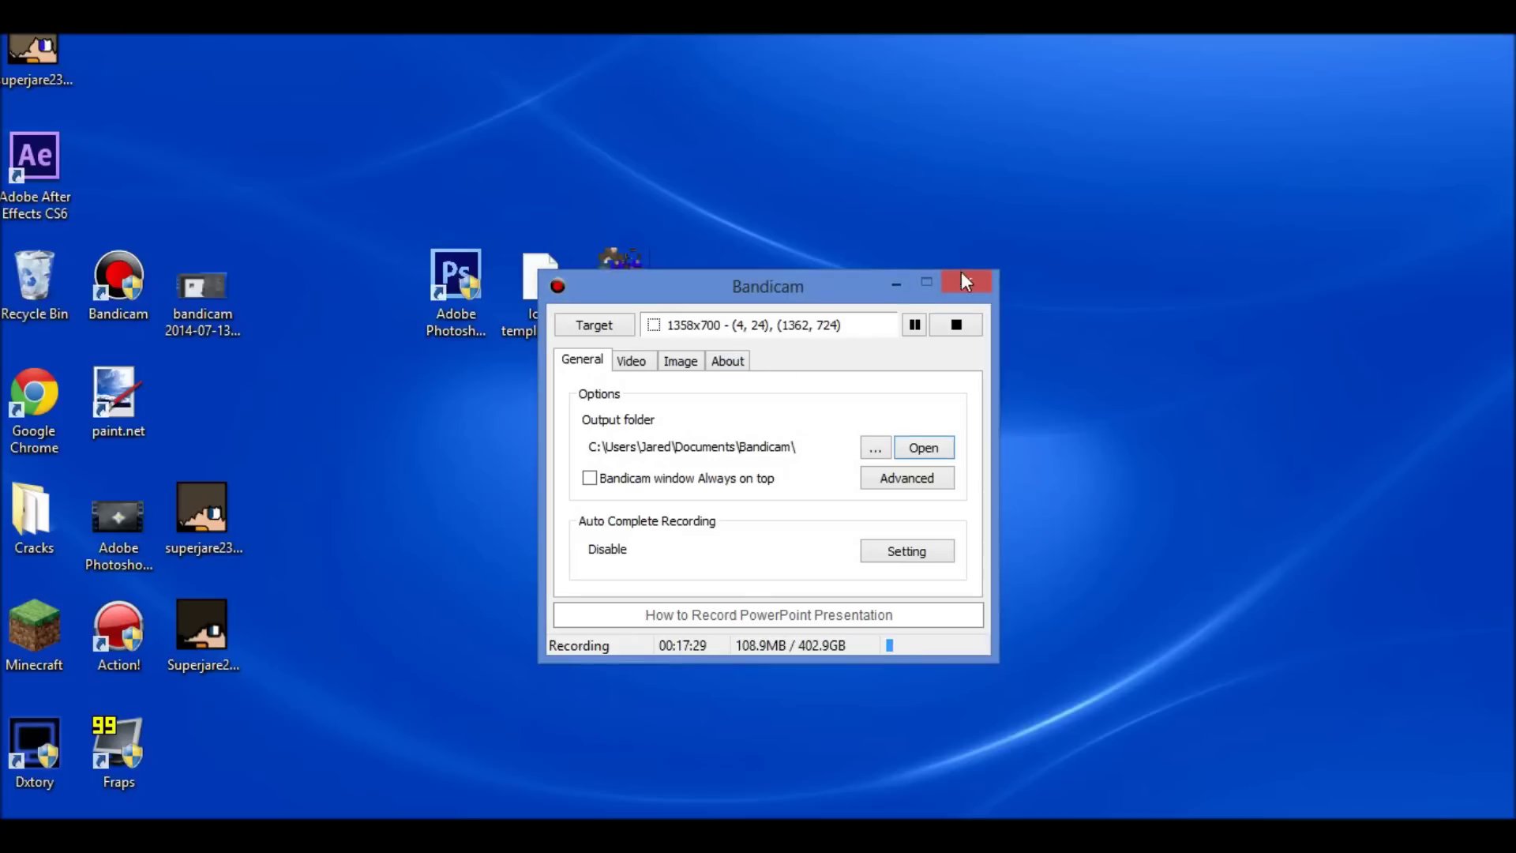
# Minimize Bandicam, reposition the icon images, and drag the bandicam screenshot to the Recycle Bin.
pyautogui.click(899, 283)
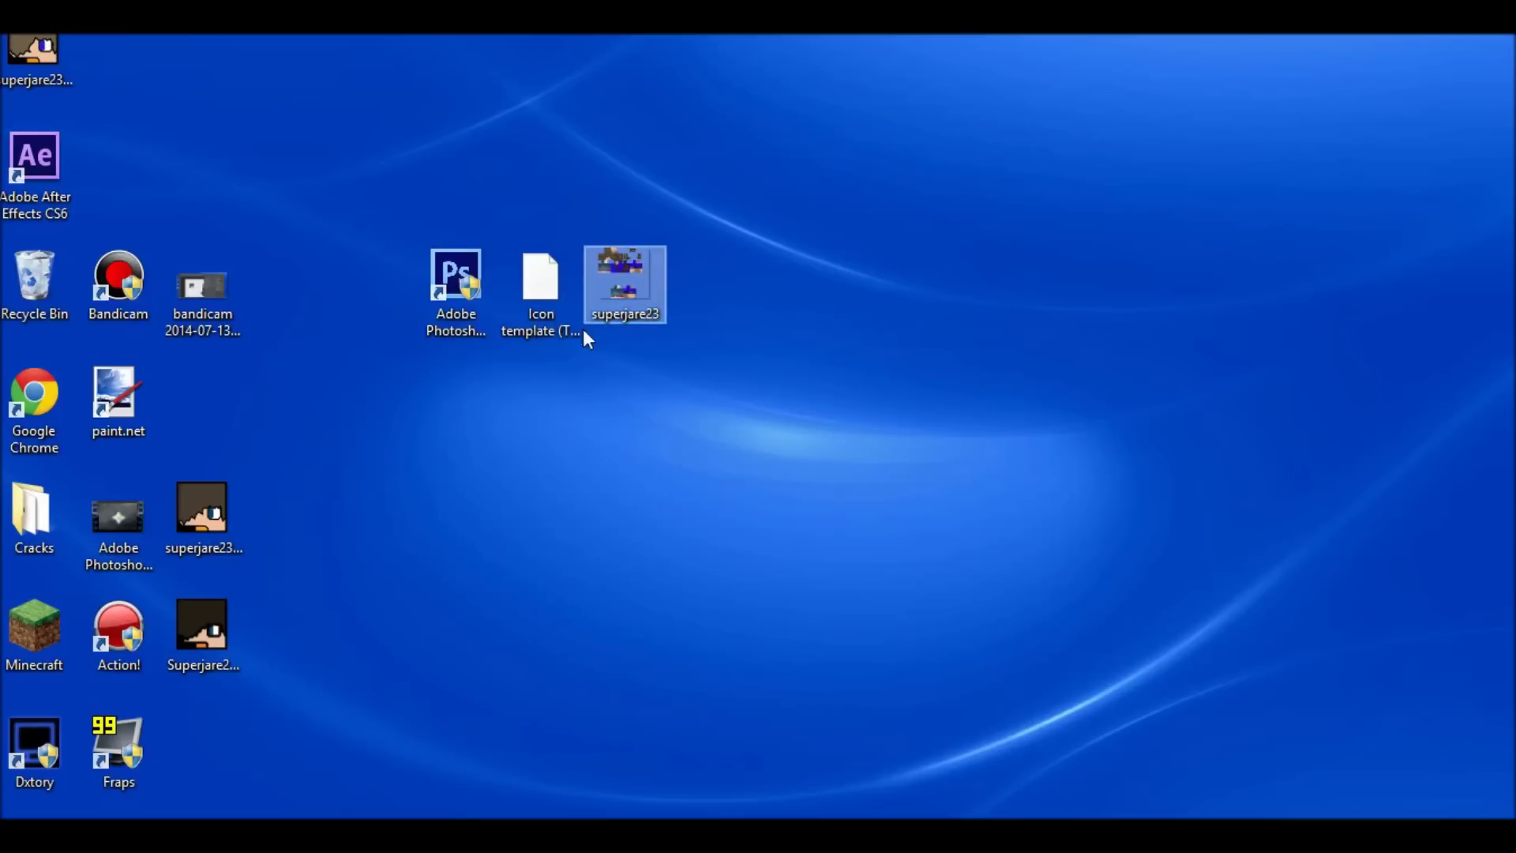
pyautogui.moveTo(67, 55); pyautogui.dragTo(483, 523)
pyautogui.moveTo(216, 523); pyautogui.dragTo(417, 533)
pyautogui.moveTo(220, 632); pyautogui.dragTo(287, 517)
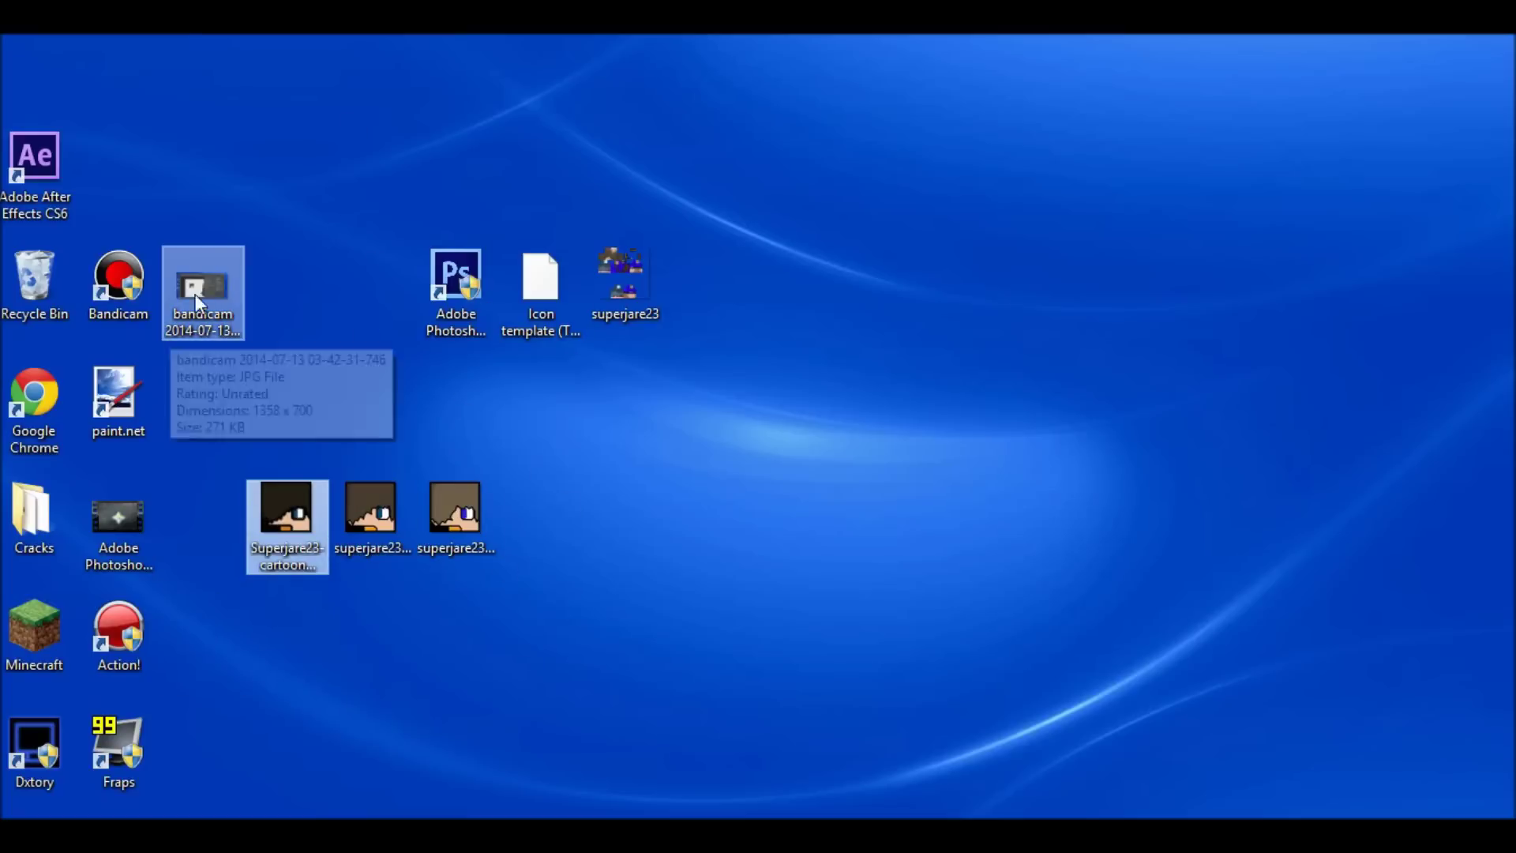
pyautogui.moveTo(197, 291); pyautogui.dragTo(36, 284)
# Arrange Icon template, the Photoshop shortcut and the cartoon images, then open a cartoon image.
pyautogui.moveTo(522, 277); pyautogui.dragTo(128, 146)
pyautogui.moveTo(442, 268); pyautogui.dragTo(24, 47)
pyautogui.moveTo(592, 260); pyautogui.dragTo(126, 40)
pyautogui.click(365, 553)
pyautogui.moveTo(292, 548); pyautogui.dragTo(629, 316)
pyautogui.doubleClick(628, 308)
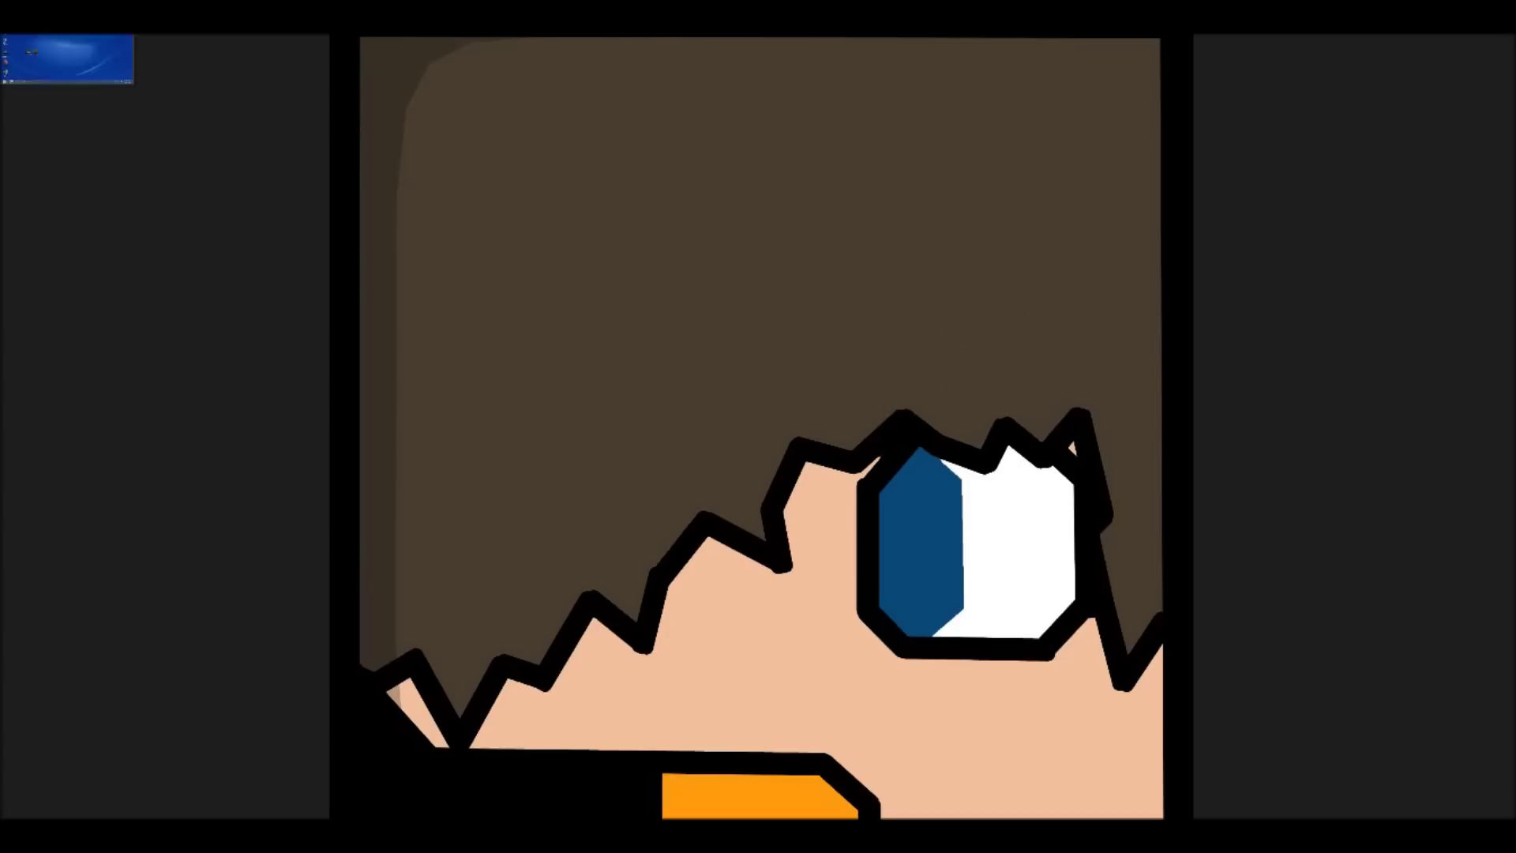
# Close the viewer, open the other cartoon icon next to Icon template, and close it too.
pyautogui.press('Escape')
pyautogui.moveTo(285, 292); pyautogui.dragTo(242, 296)
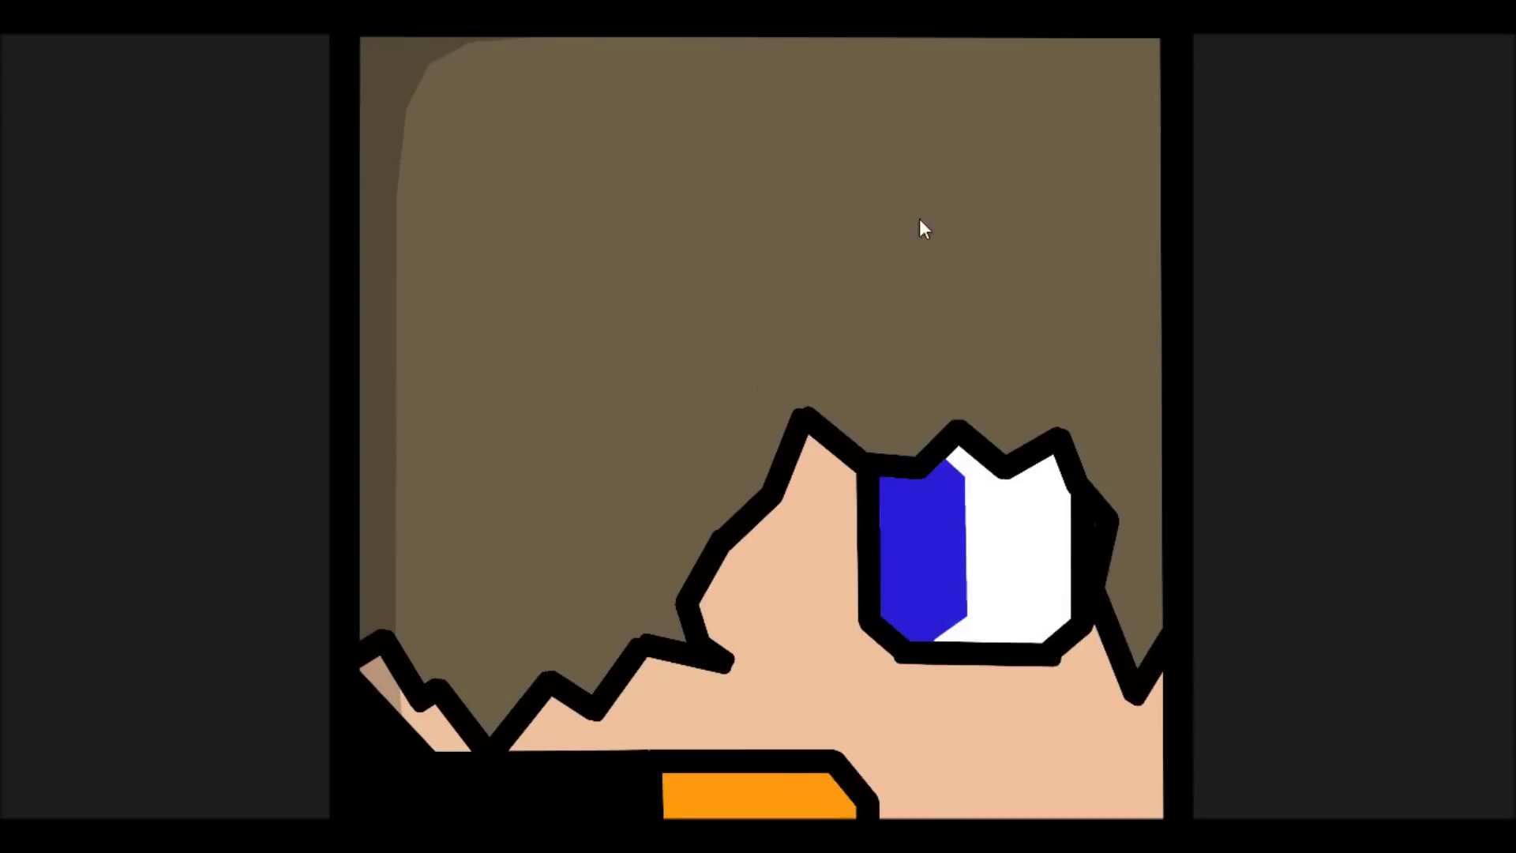
pyautogui.press('Escape')
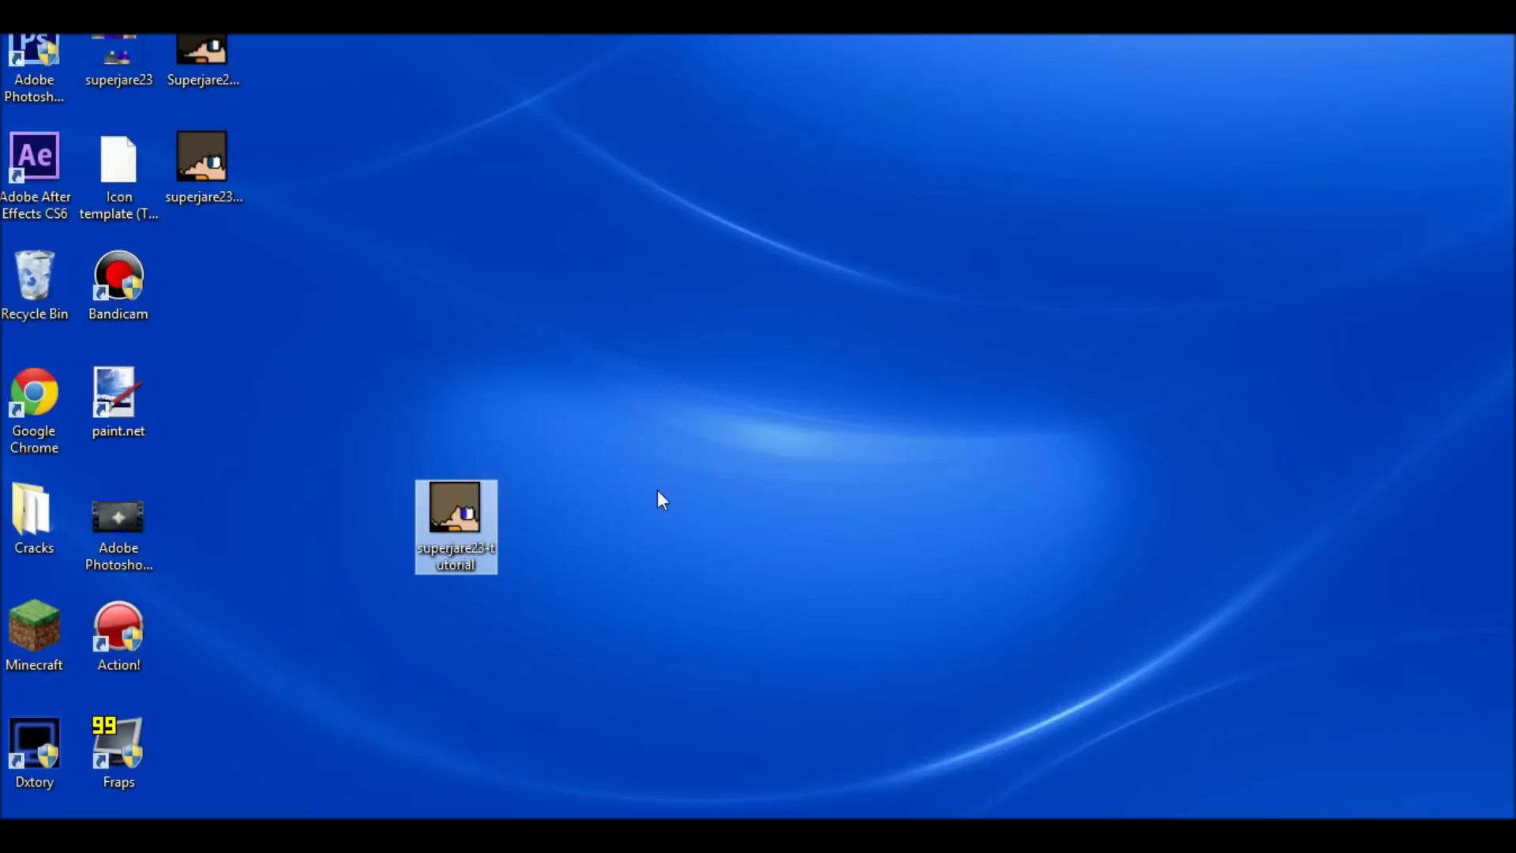
# Place the tutorial GIF and Icon template into top-left grid slots beside the Photoshop shortcut.
pyautogui.moveTo(491, 510); pyautogui.dragTo(241, 284)
pyautogui.click(602, 379)
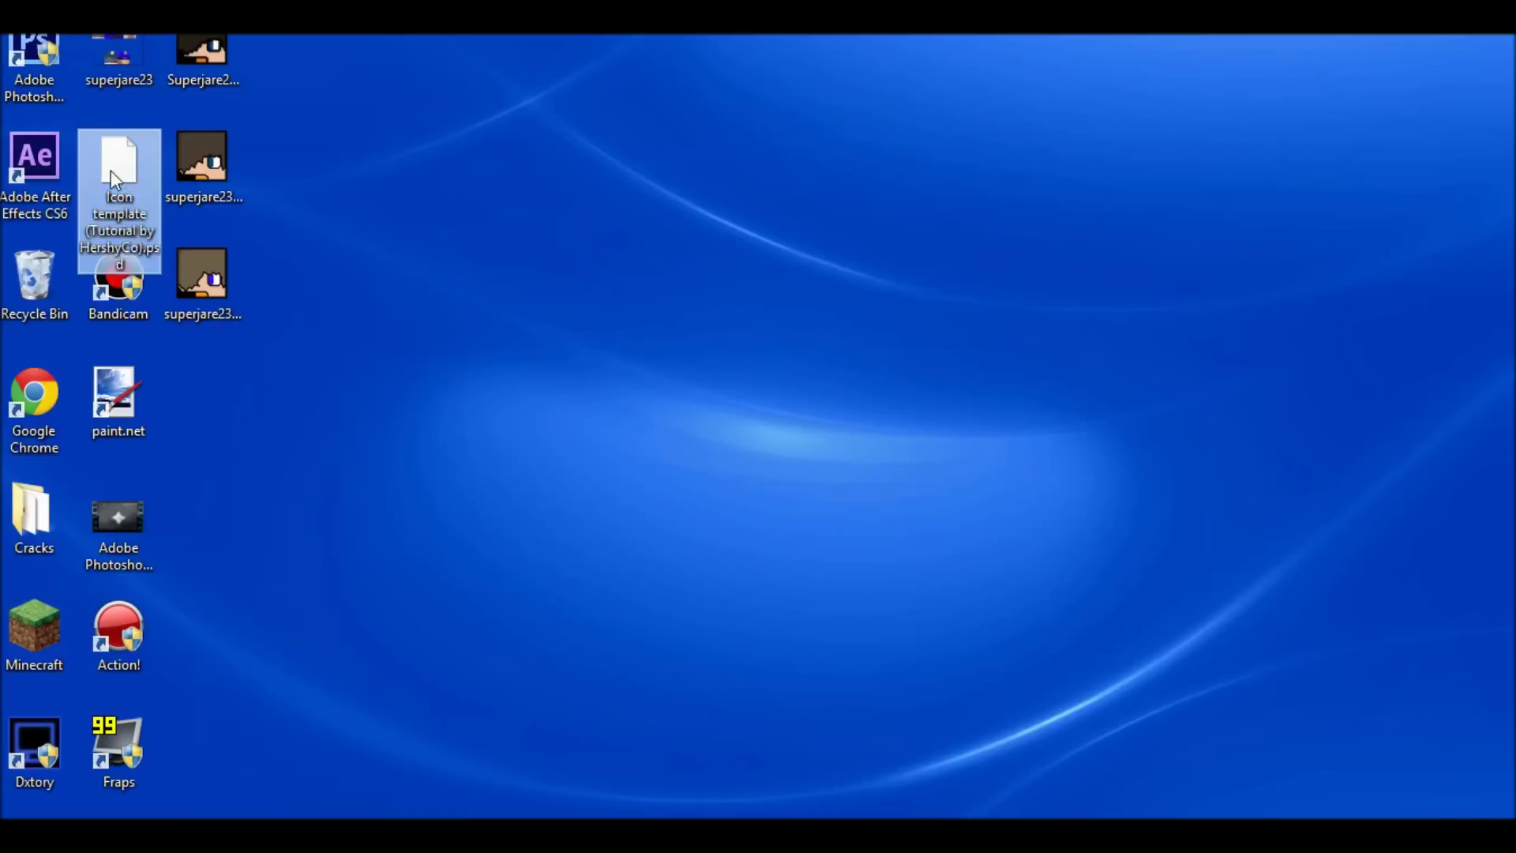
pyautogui.moveTo(111, 170); pyautogui.dragTo(870, 525)
pyautogui.moveTo(1169, 581); pyautogui.dragTo(118, 170)
pyautogui.moveTo(297, 477); pyautogui.dragTo(196, 227)
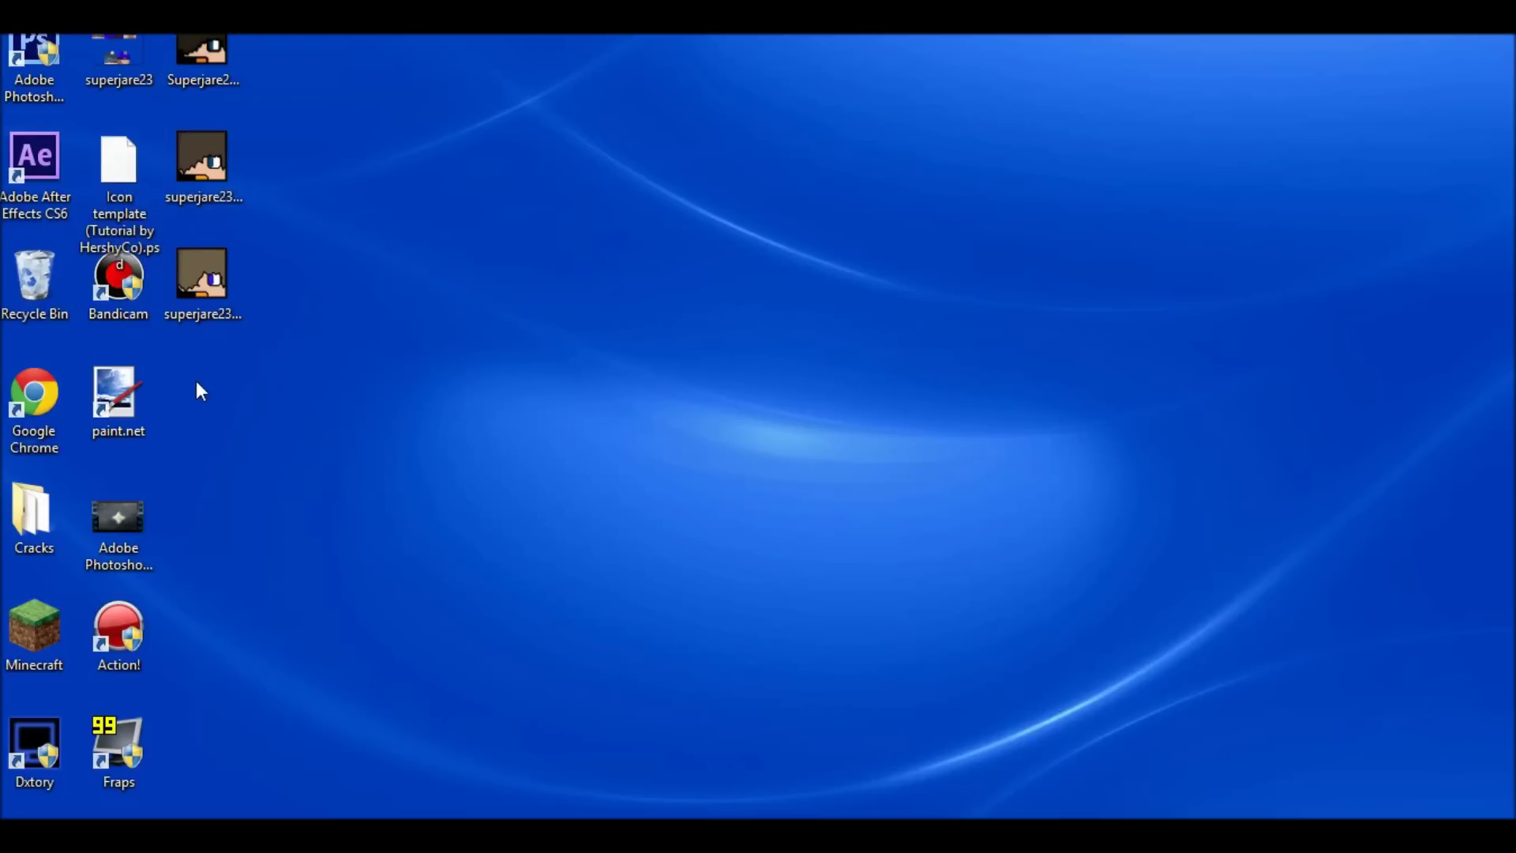
pyautogui.click(17, 51)
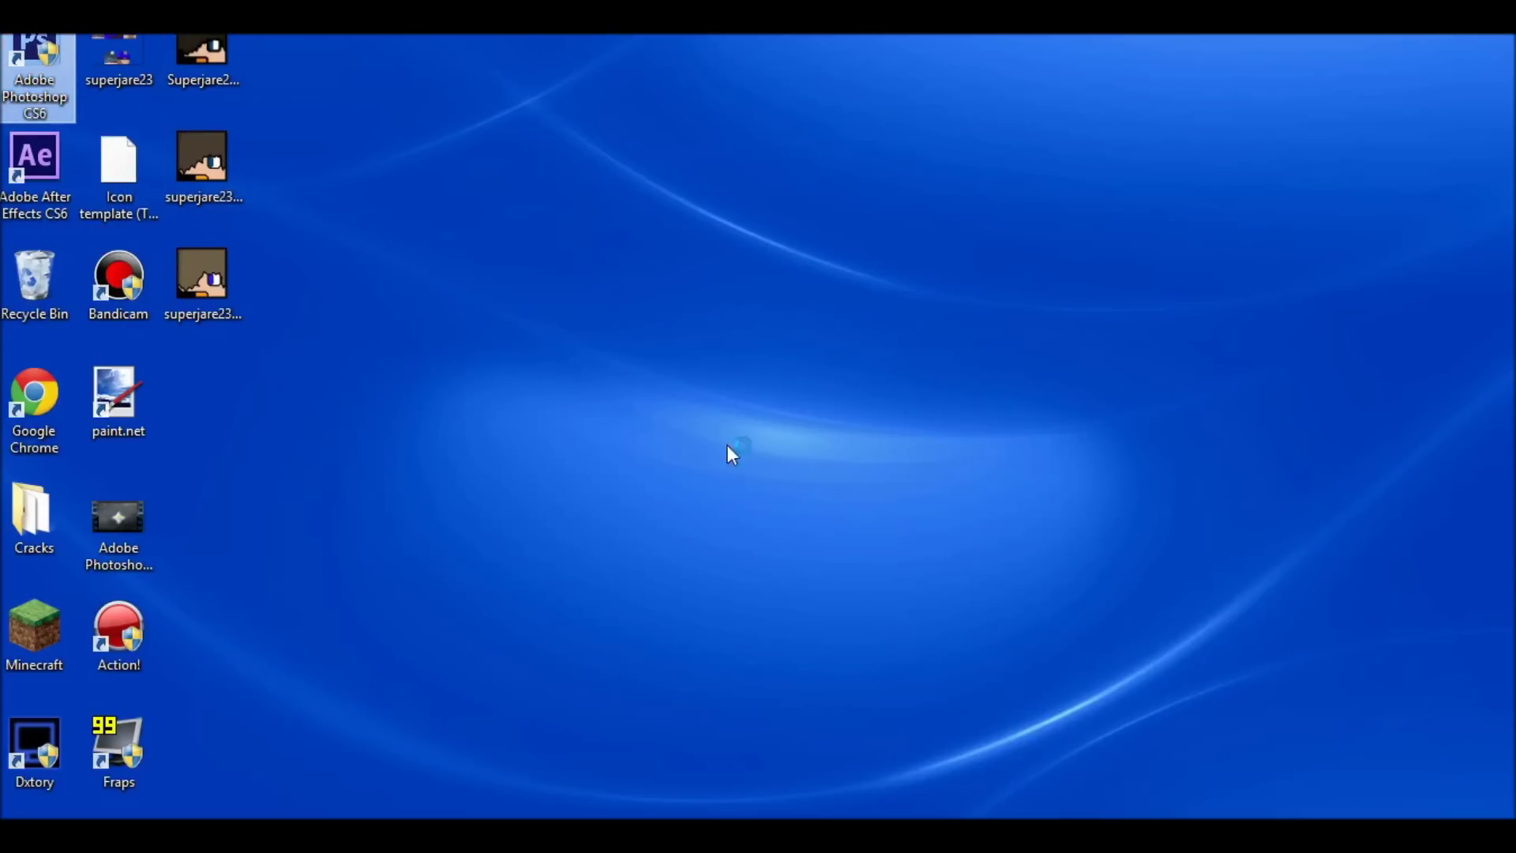
pyautogui.doubleClick(45, 68)
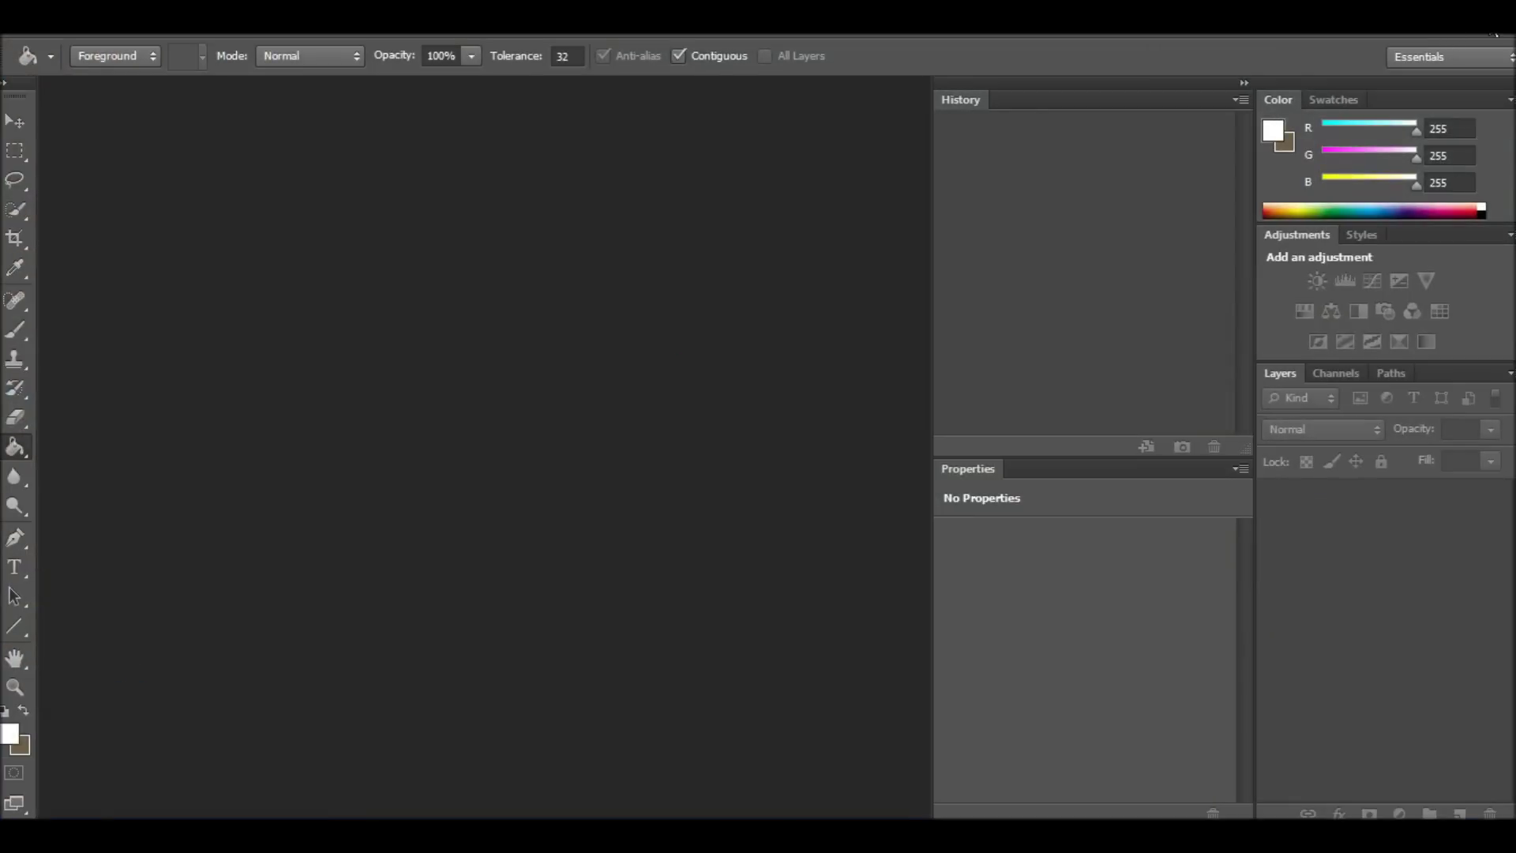
pyautogui.click(1492, 33)
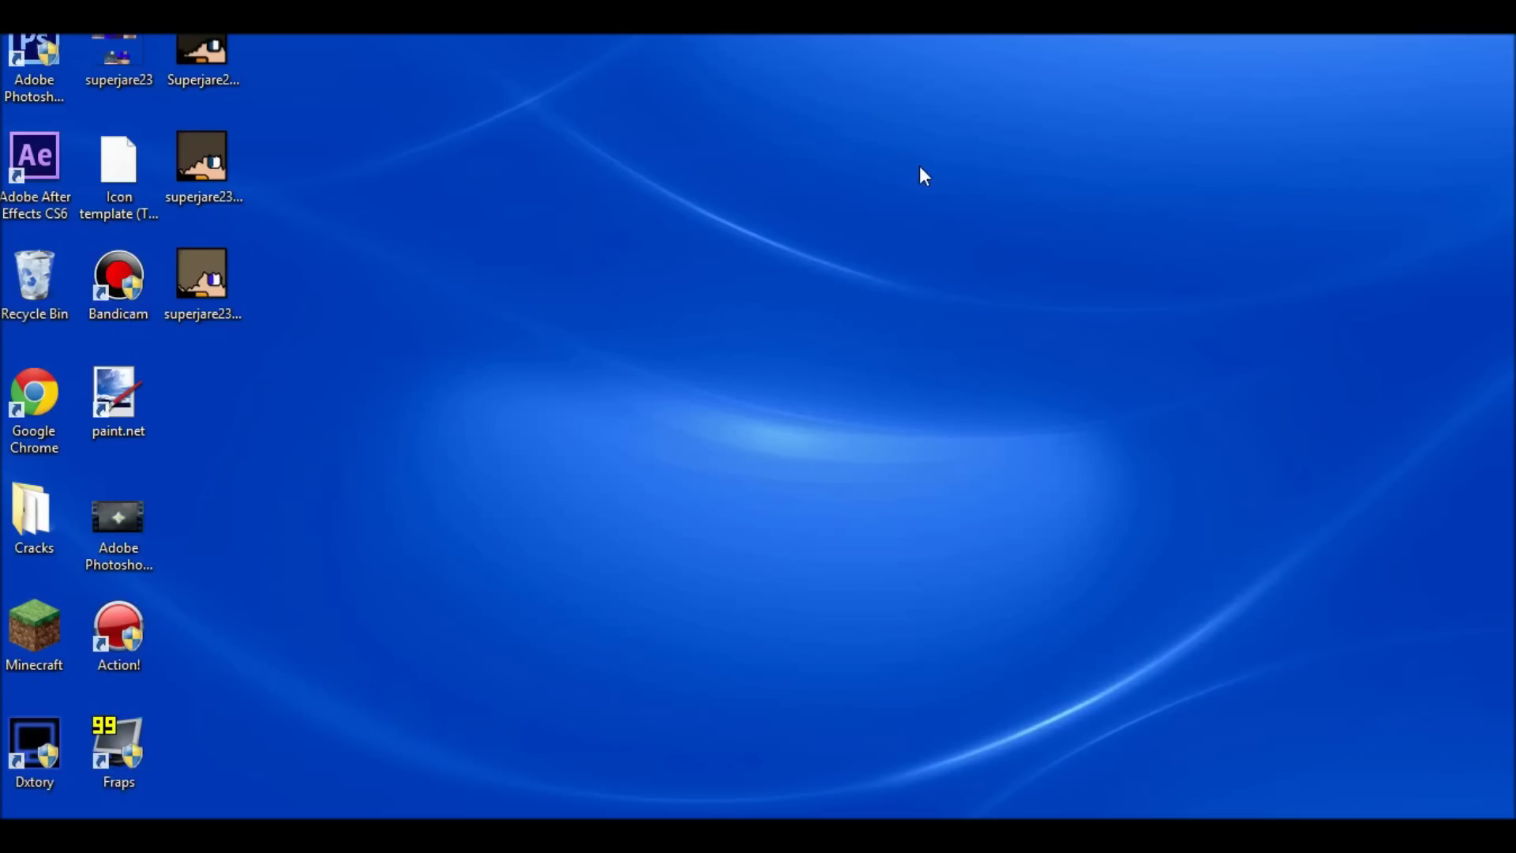
pyautogui.moveTo(917, 165); pyautogui.dragTo(758, 428)
pyautogui.moveTo(459, 358); pyautogui.dragTo(592, 244)
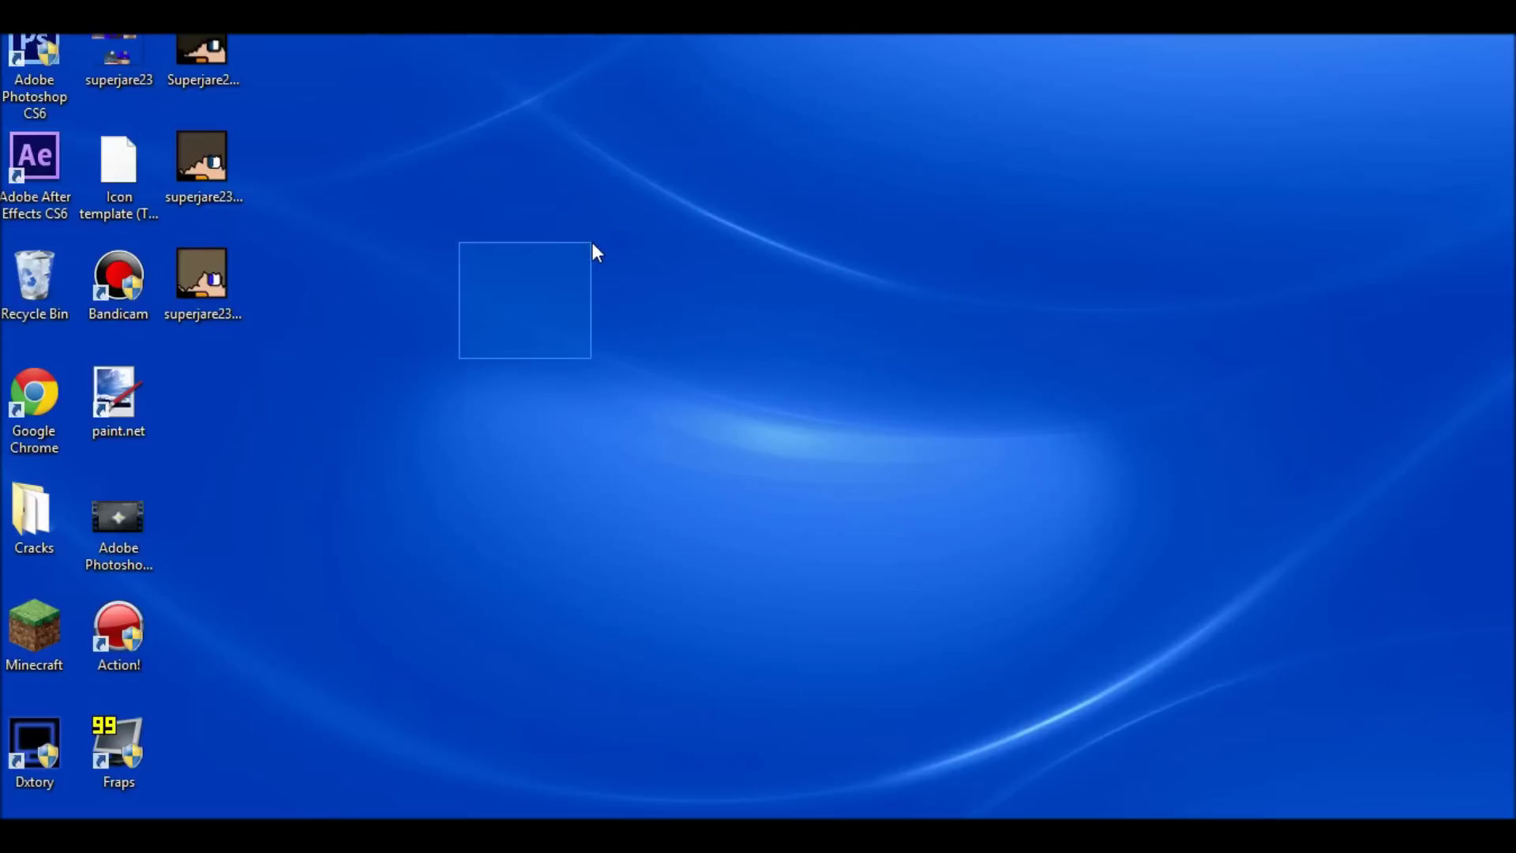
pyautogui.moveTo(592, 244); pyautogui.dragTo(424, 371)
pyautogui.moveTo(409, 426); pyautogui.dragTo(371, 430)
pyautogui.moveTo(255, 35); pyautogui.dragTo(707, 526)
pyautogui.click(997, 577)
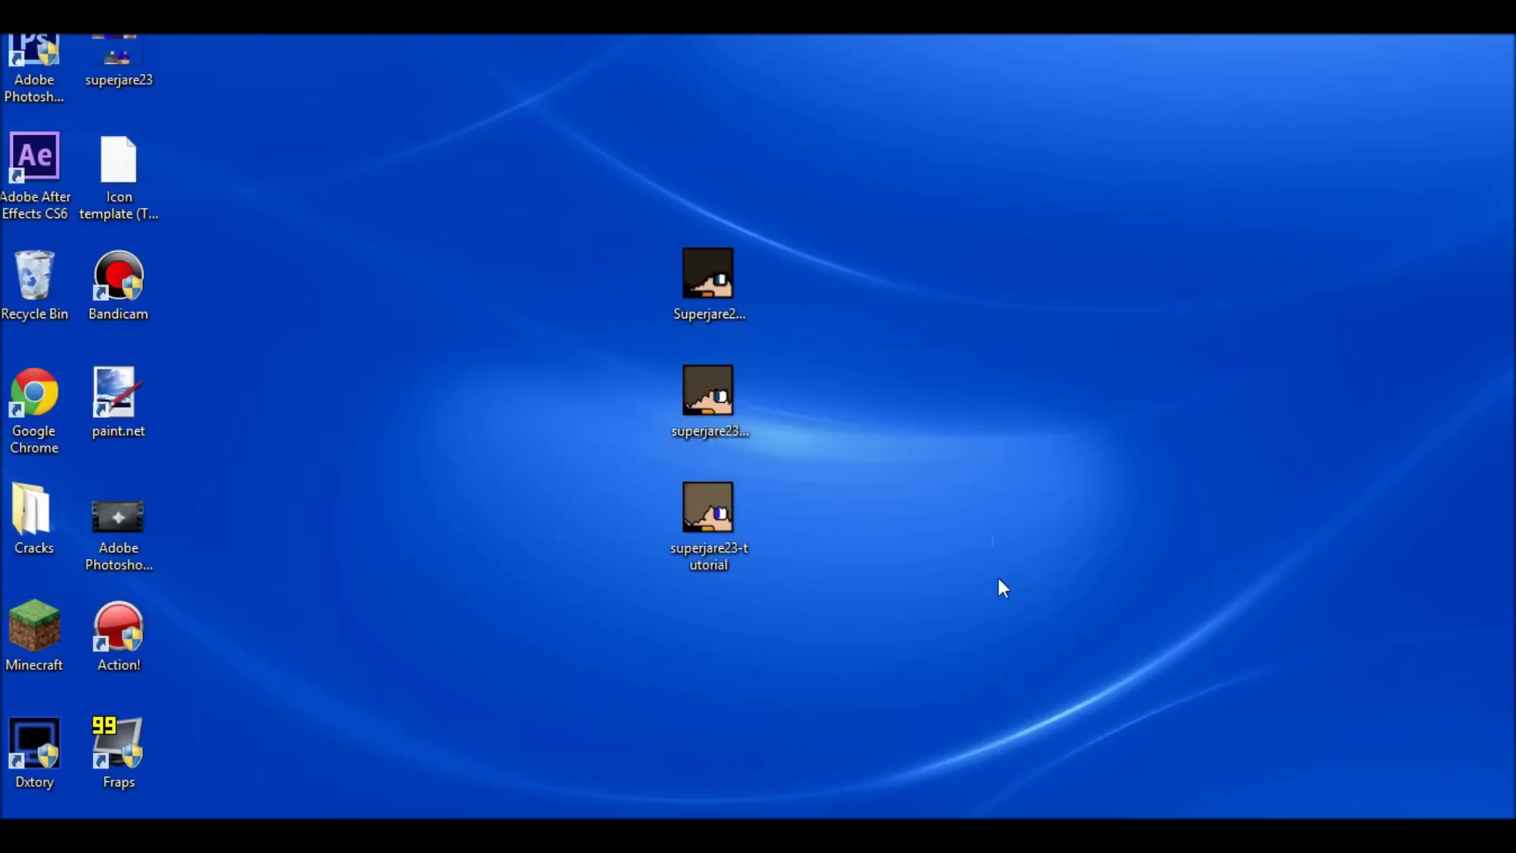
pyautogui.moveTo(803, 461); pyautogui.dragTo(626, 228)
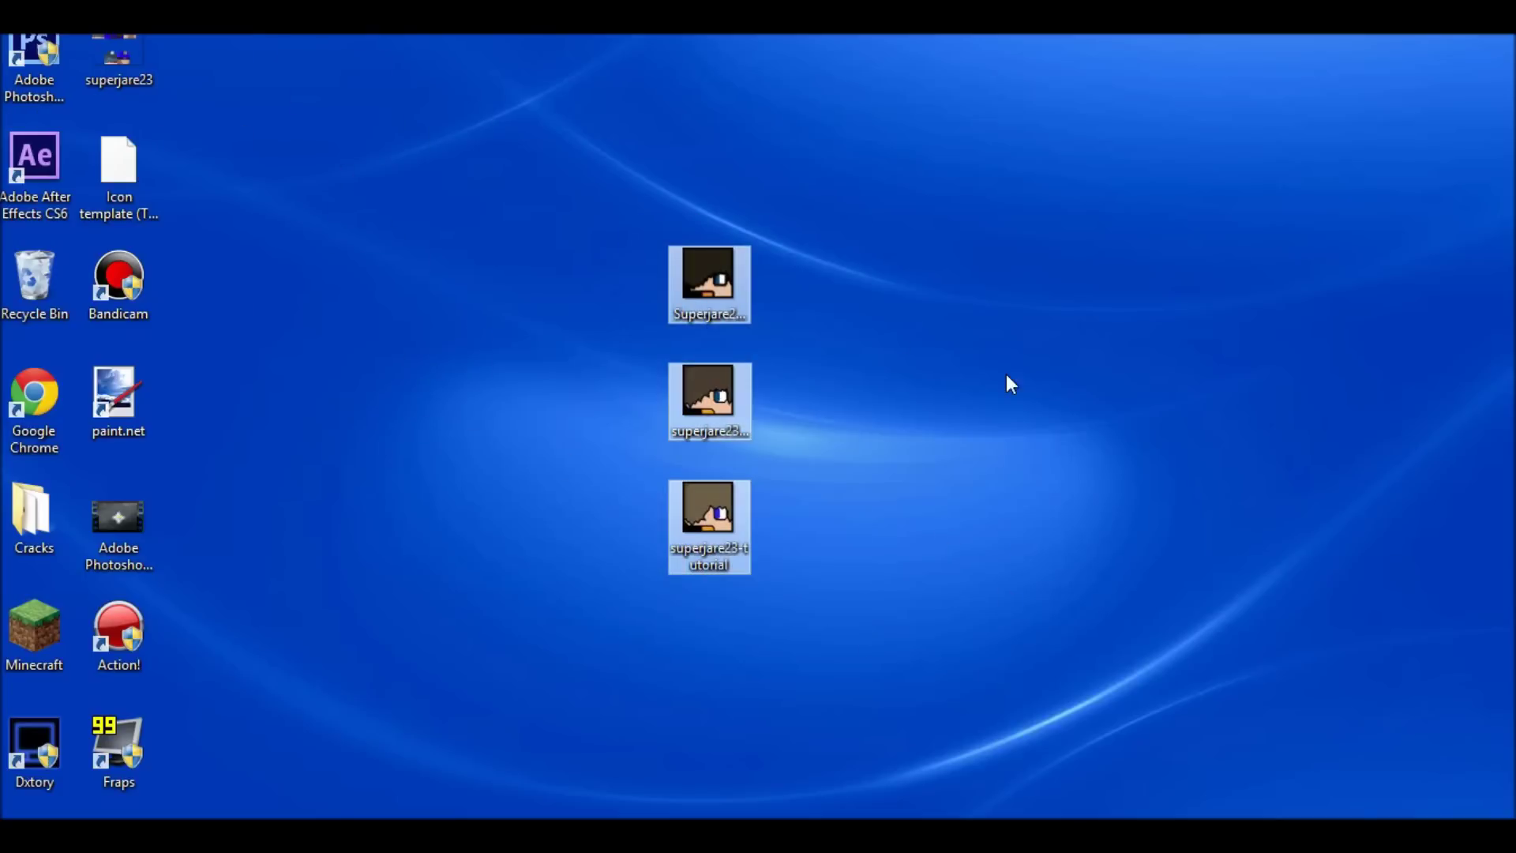
pyautogui.moveTo(1005, 372); pyautogui.dragTo(701, 295)
pyautogui.moveTo(1001, 451); pyautogui.dragTo(1031, 574)
pyautogui.moveTo(832, 579); pyautogui.dragTo(697, 207)
pyautogui.moveTo(693, 264); pyautogui.dragTo(155, 69)
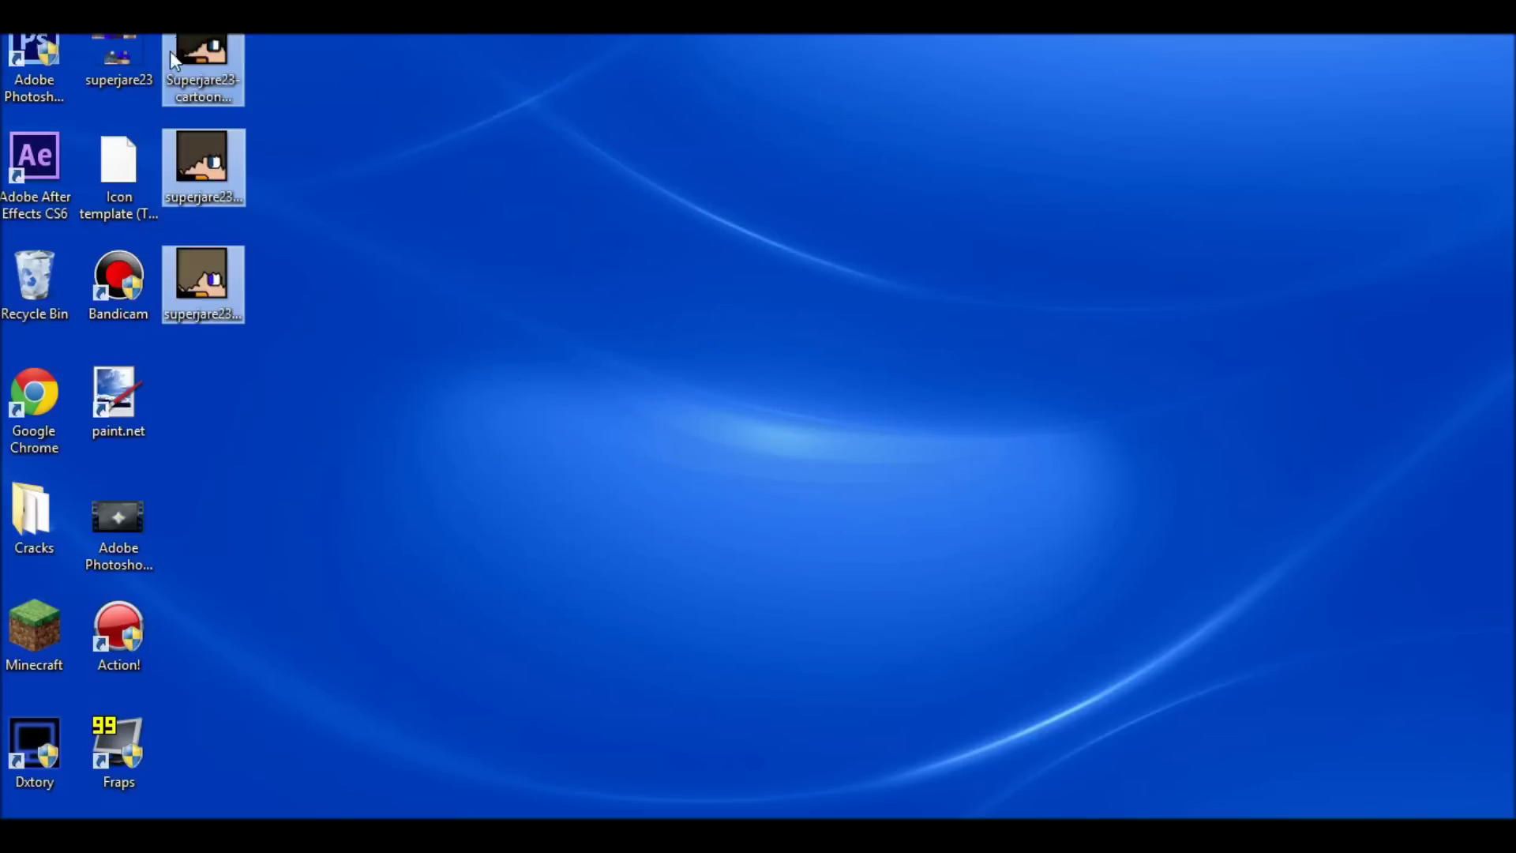
pyautogui.moveTo(2, 815)
pyautogui.click(902, 490)
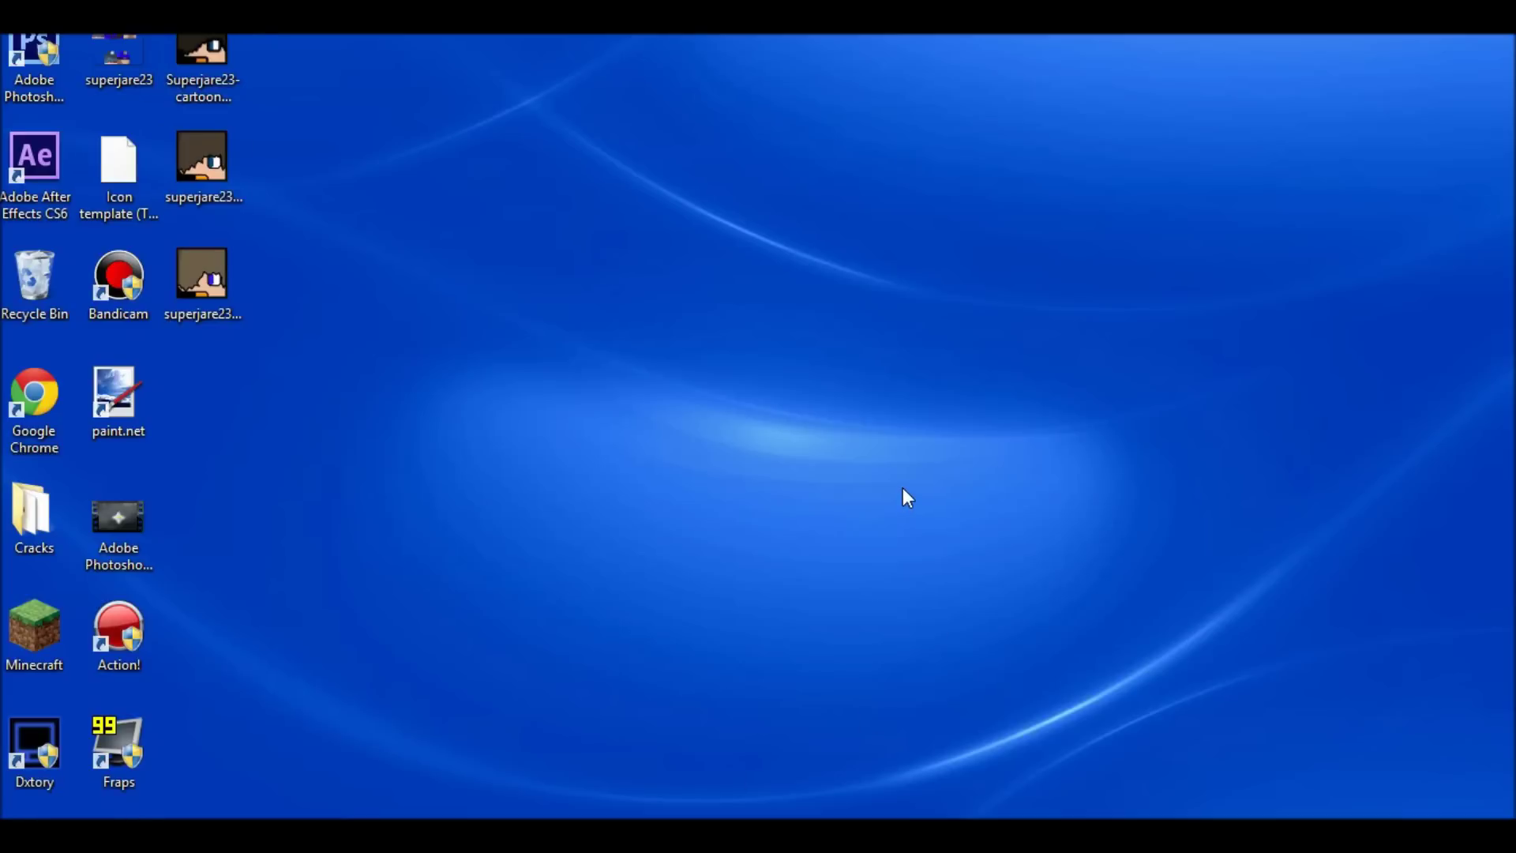